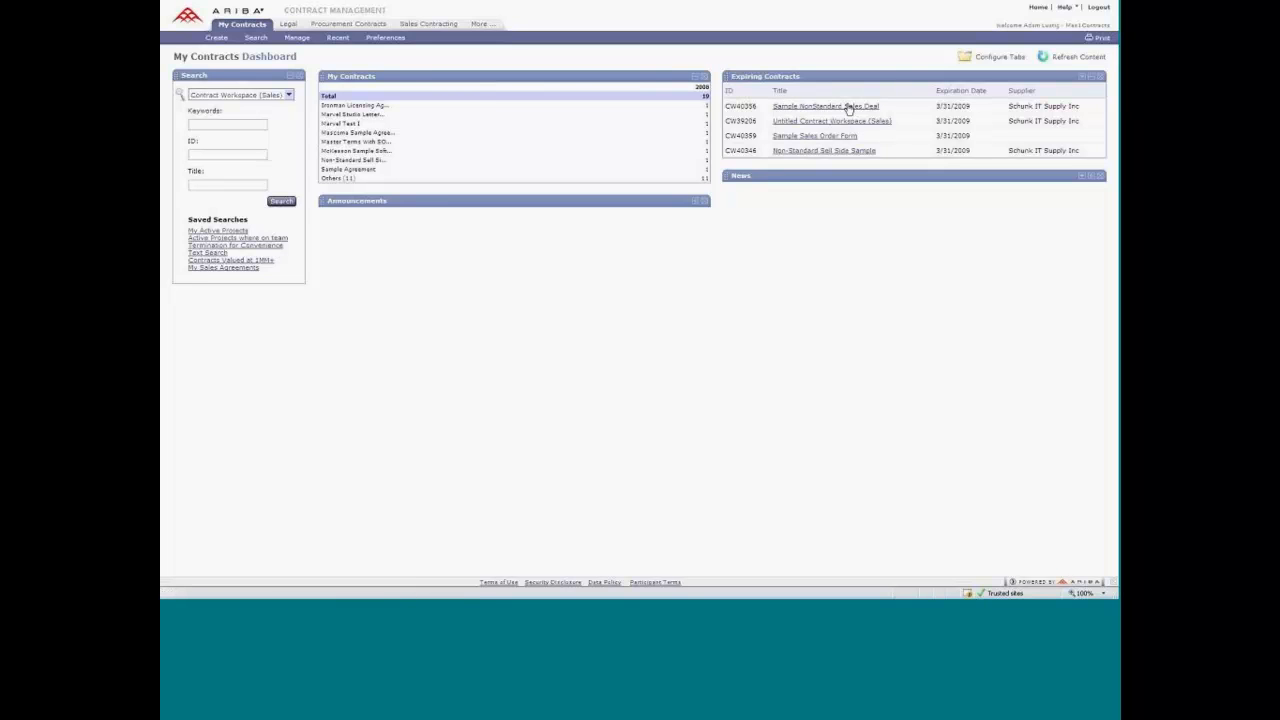
# Set the Expiring Contracts list to include contract workspaces expiring within the next 365 days.
pyautogui.click(1083, 82)
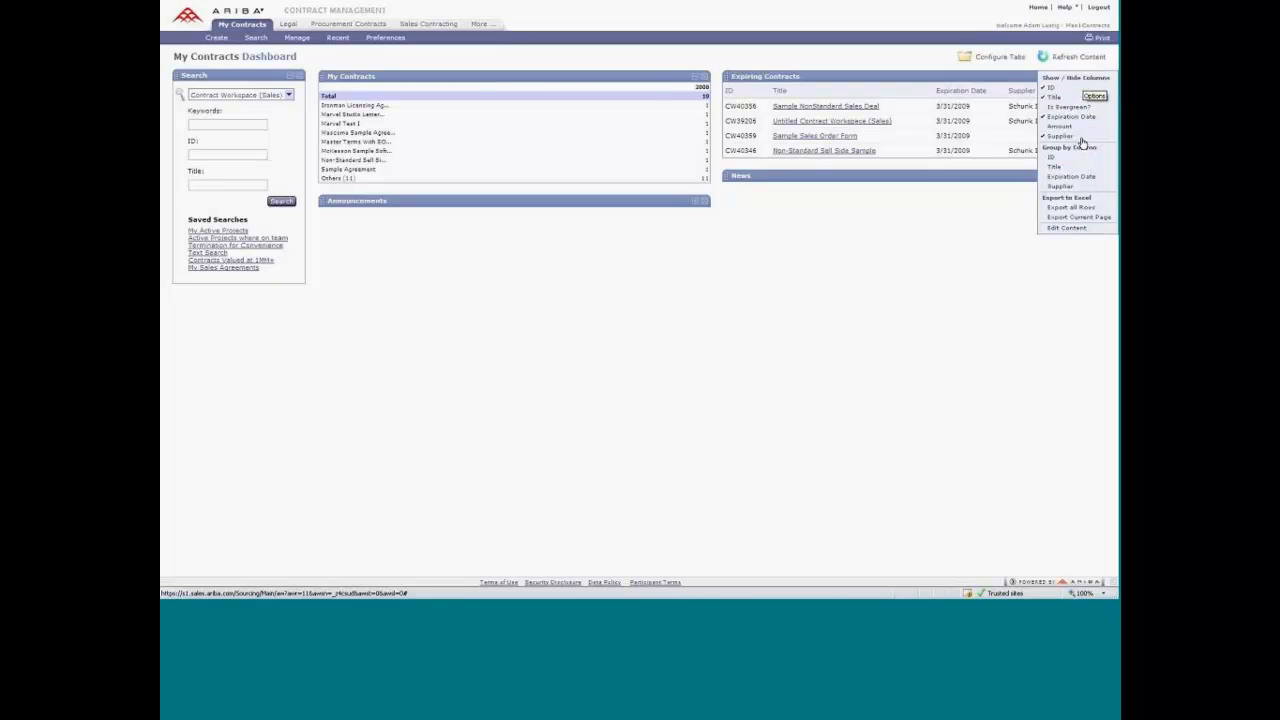
pyautogui.click(1066, 232)
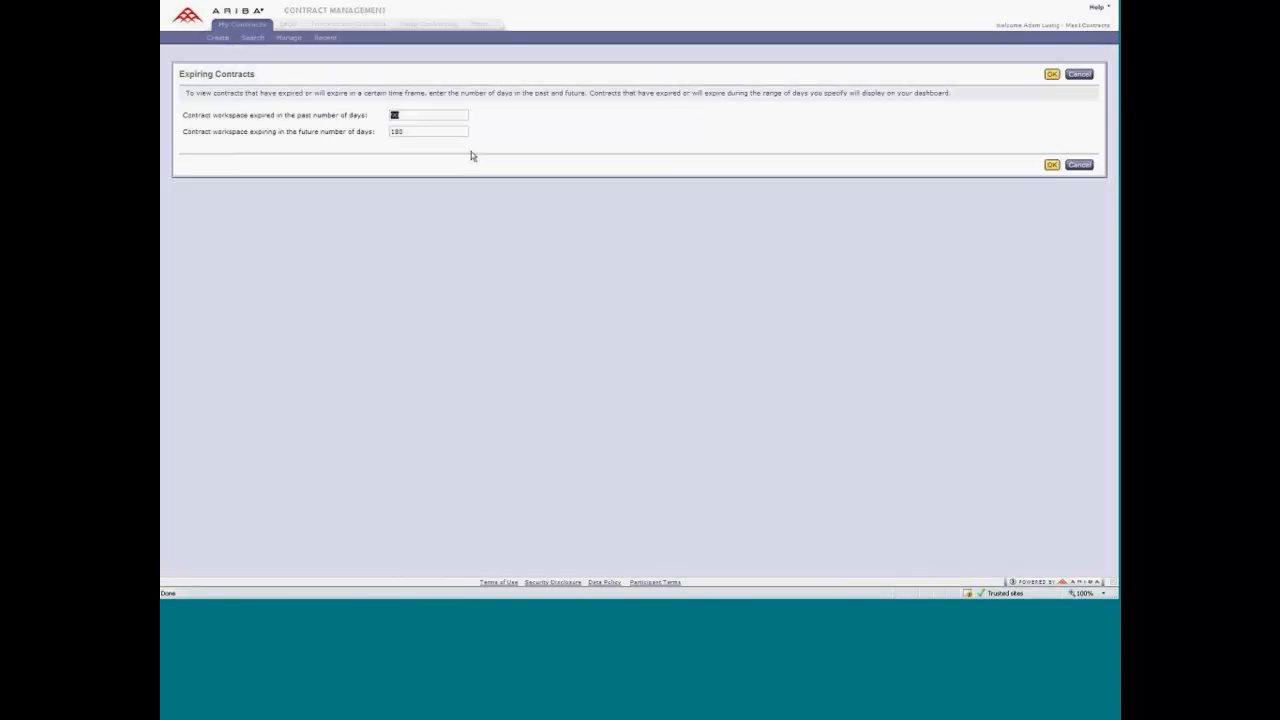
pyautogui.press('Tab')
pyautogui.write('365')
pyautogui.click(1052, 164)
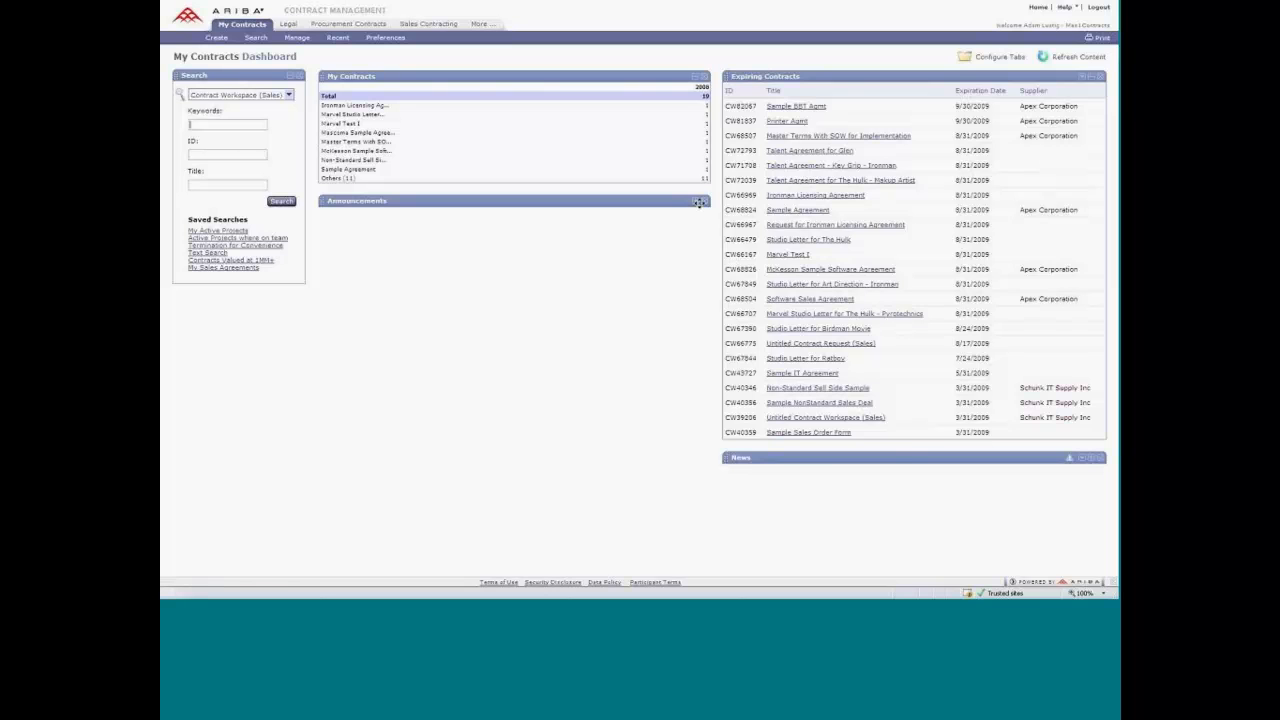
# Expand the Announcements and News sections of the dashboard and move News directly below Announcements.
pyautogui.click(696, 203)
pyautogui.click(1092, 458)
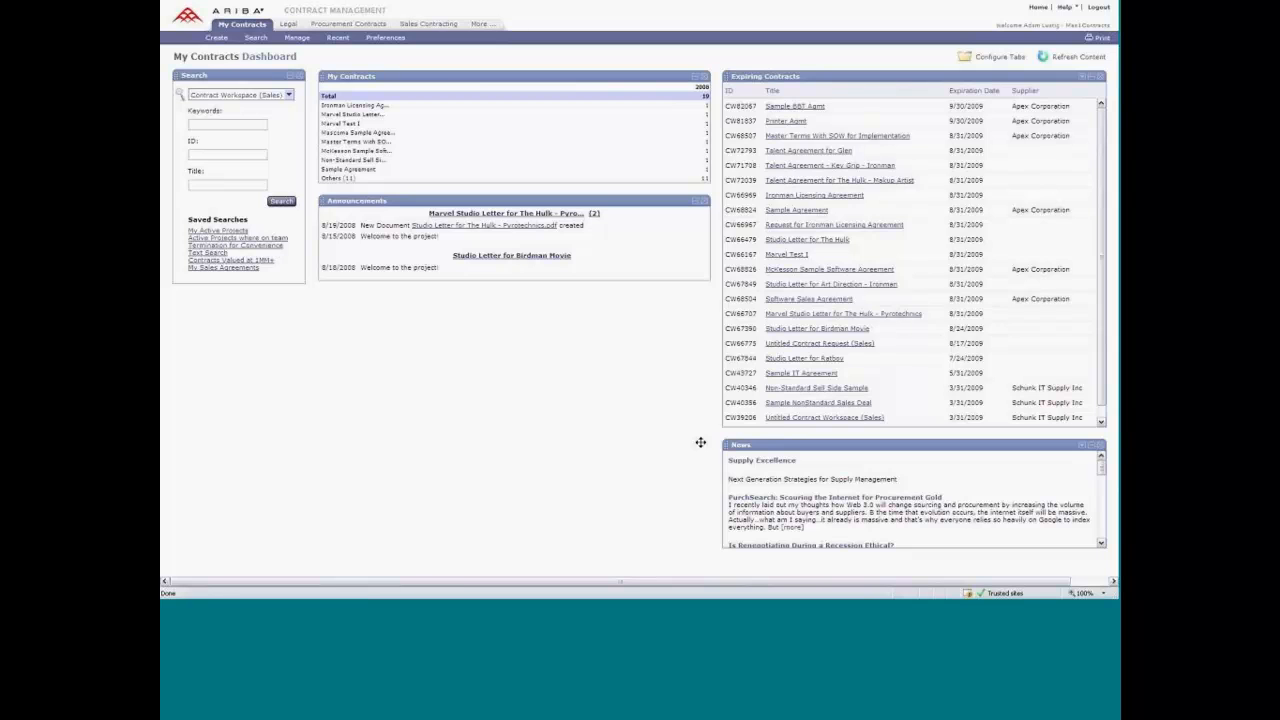
pyautogui.moveTo(700, 442); pyautogui.dragTo(334, 318)
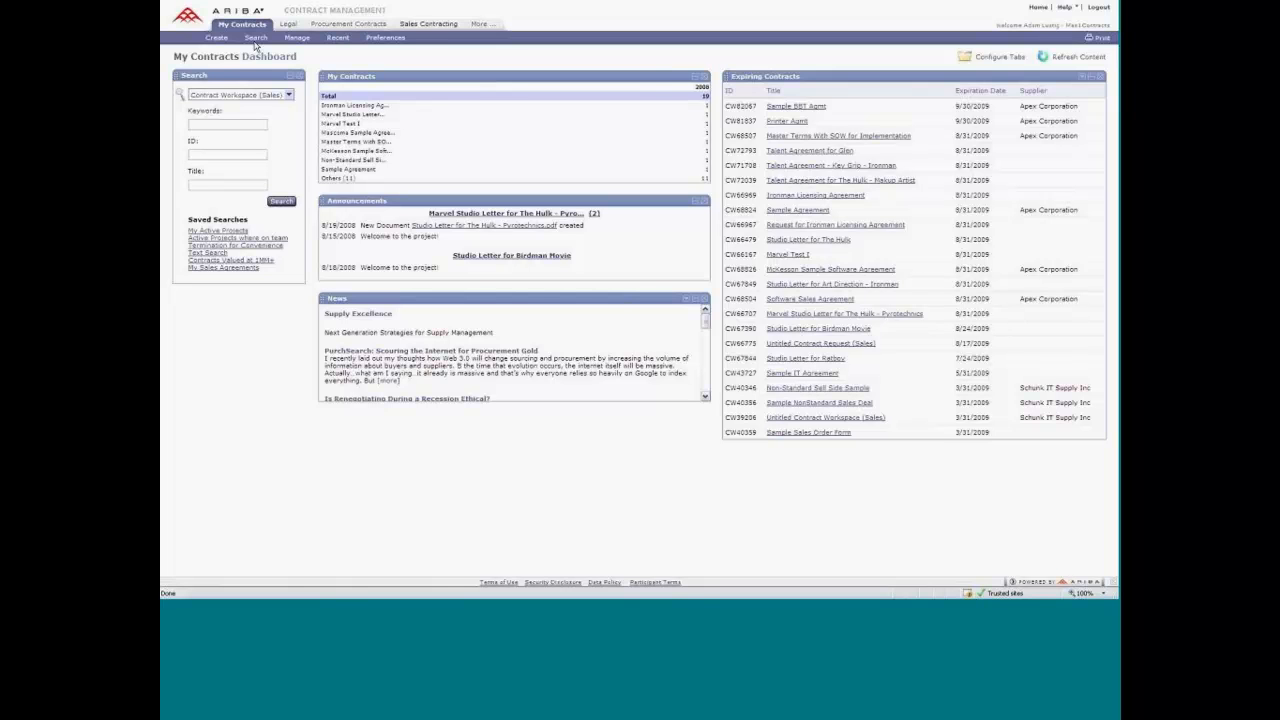
# Review the Procurement Contracts and Sales Contracting dashboards, including what can be created from them.
pyautogui.click(372, 25)
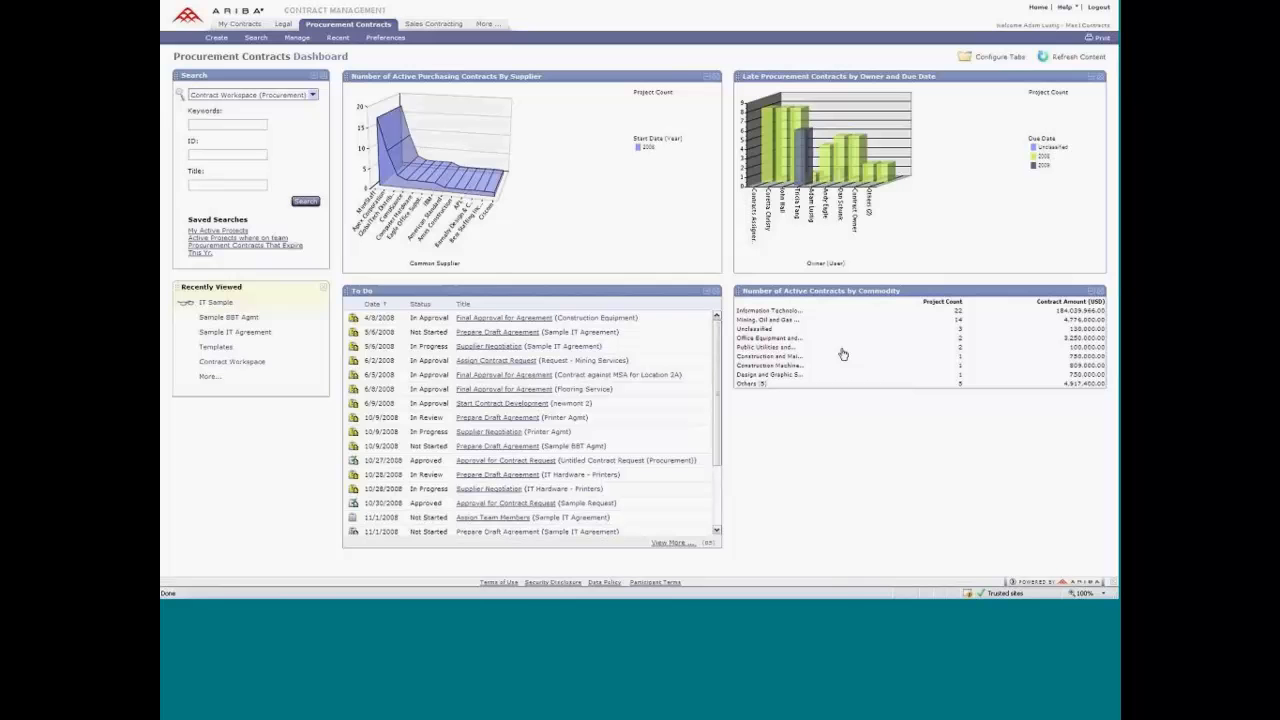
pyautogui.click(219, 38)
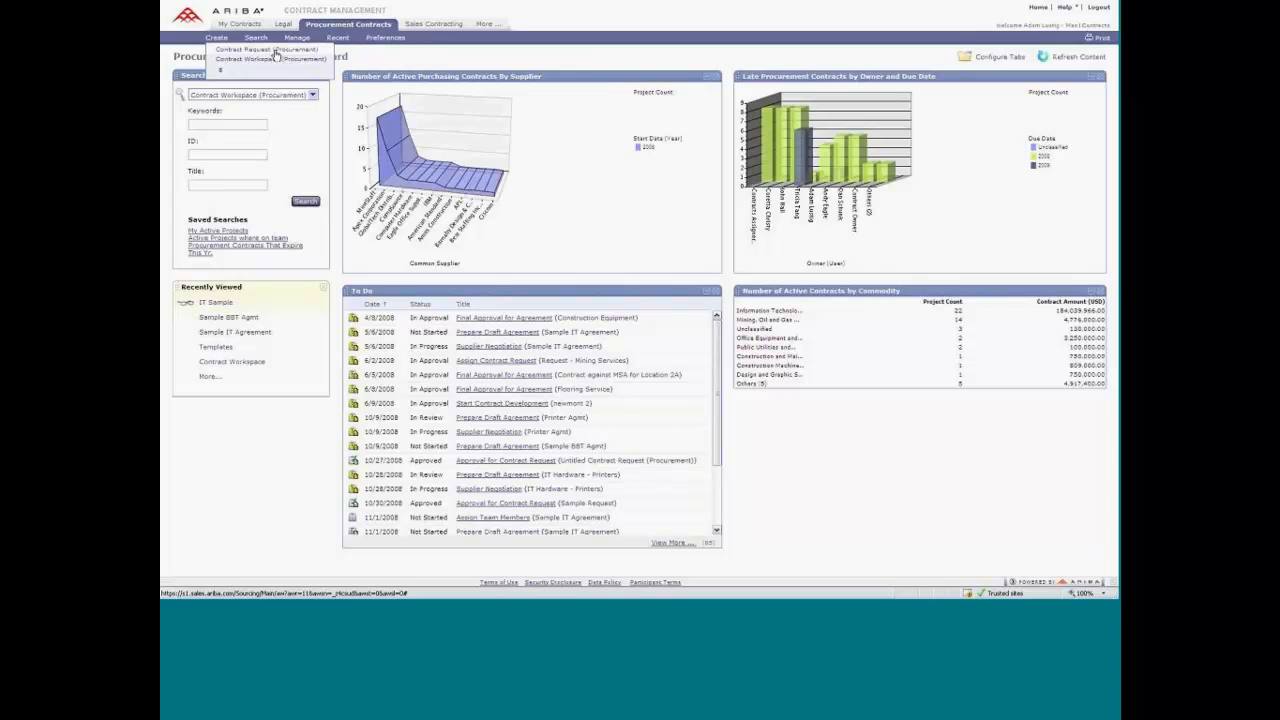
pyautogui.click(424, 29)
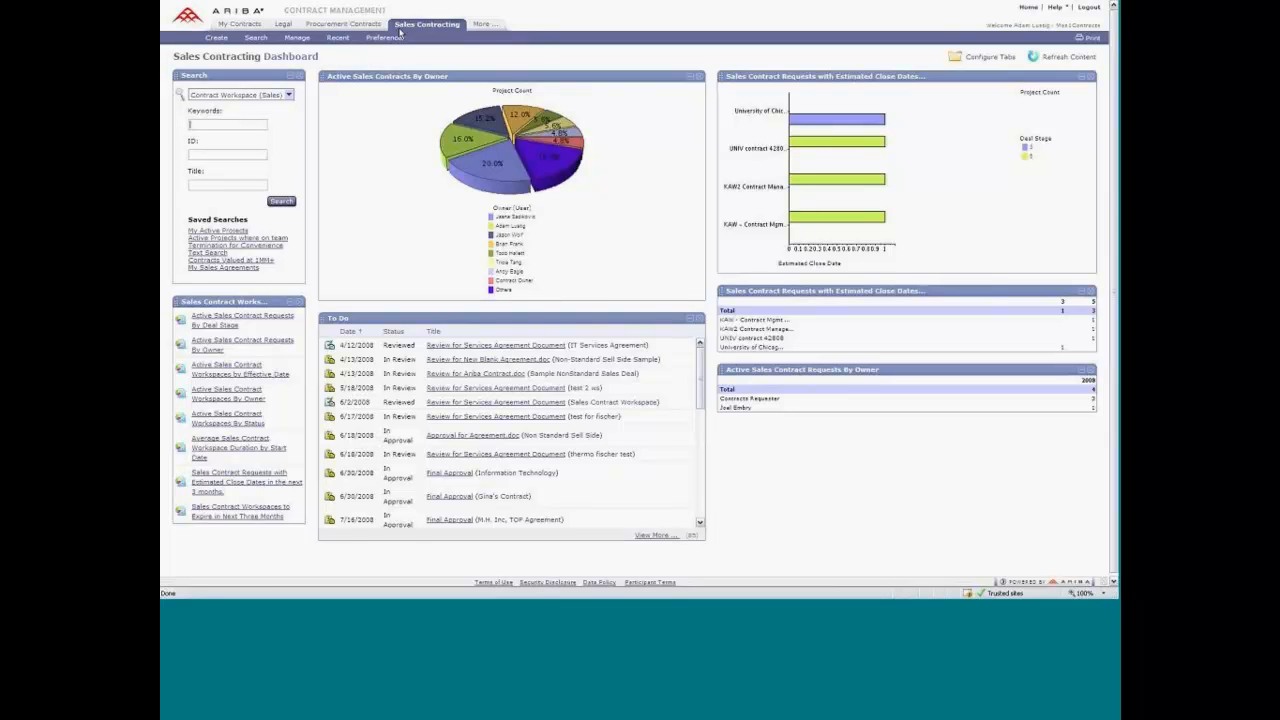
pyautogui.click(228, 38)
# Review the Legal dashboard from its common actions and charts down to the Forms Library and Knowledge Areas.
pyautogui.click(285, 24)
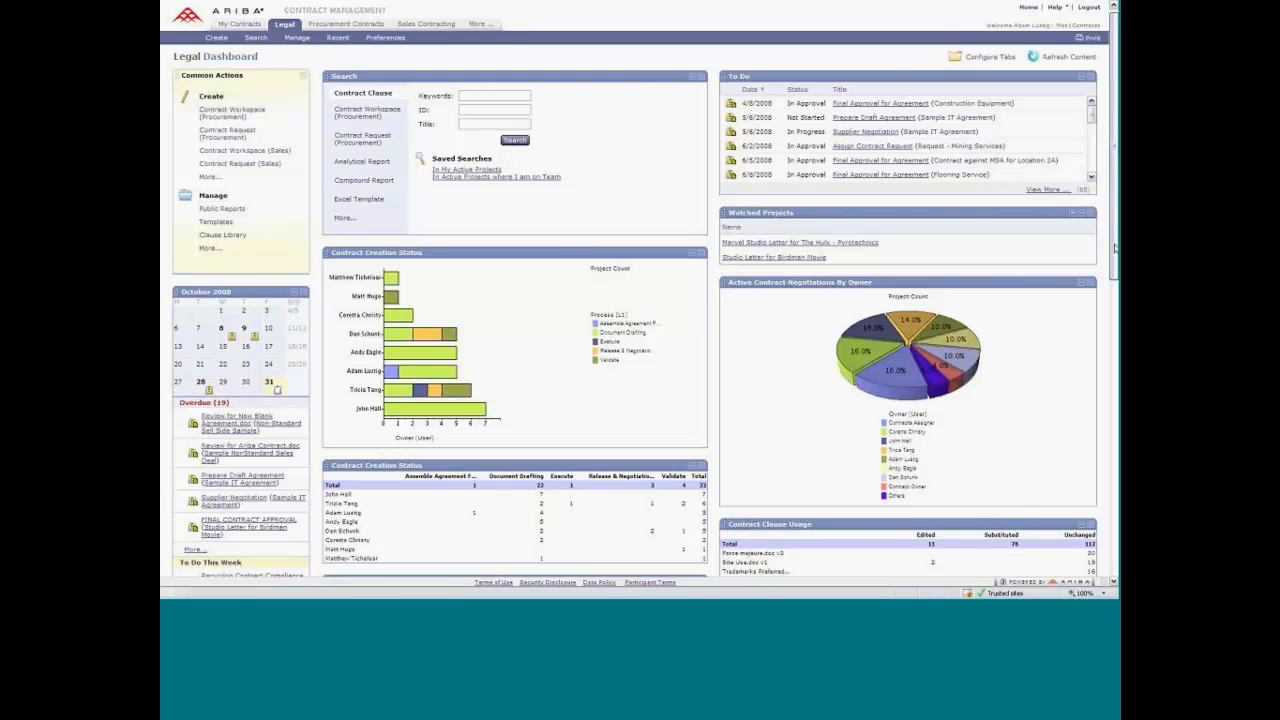
pyautogui.moveTo(1115, 248); pyautogui.dragTo(1115, 252)
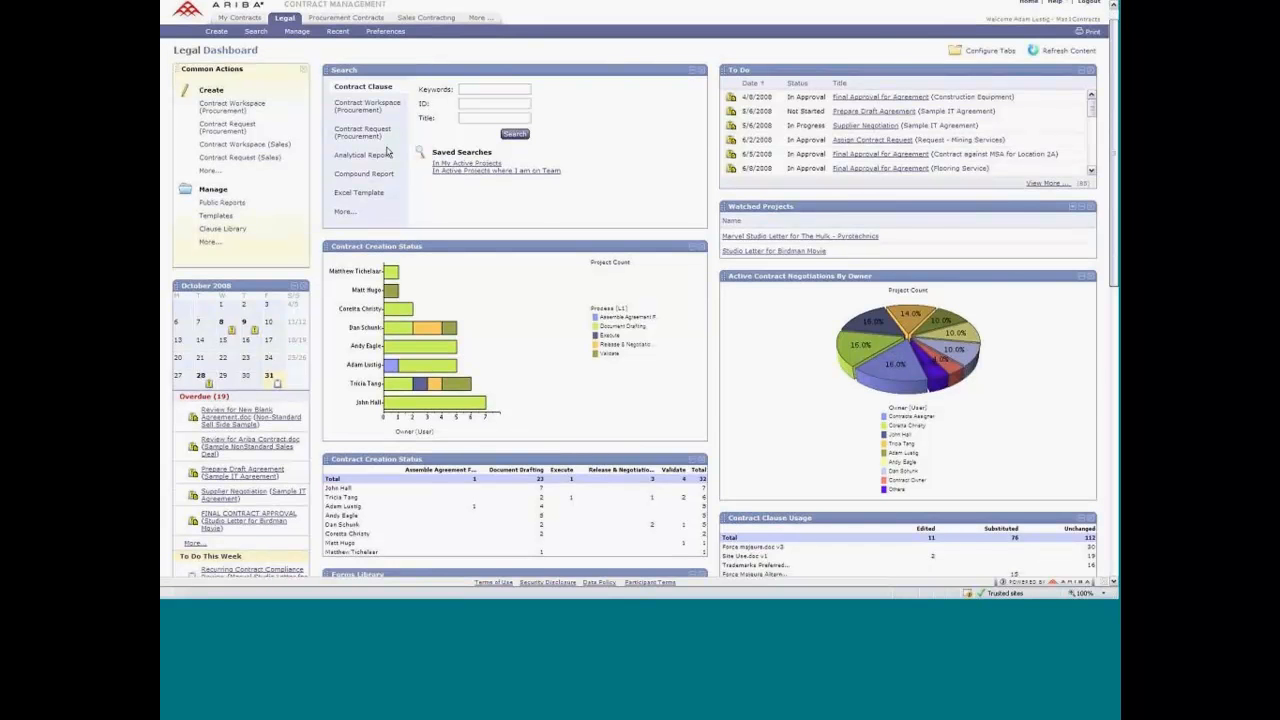
pyautogui.scroll(-3, 387, 152)
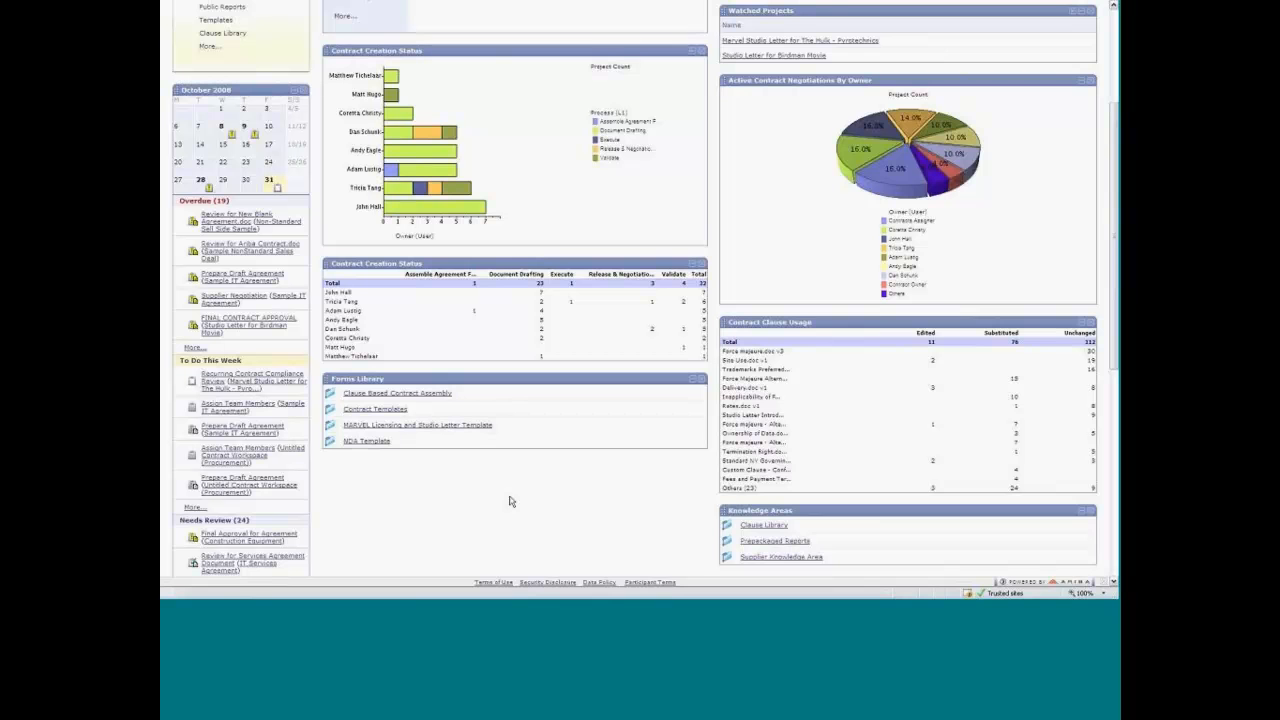
pyautogui.scroll(3, 872, 383)
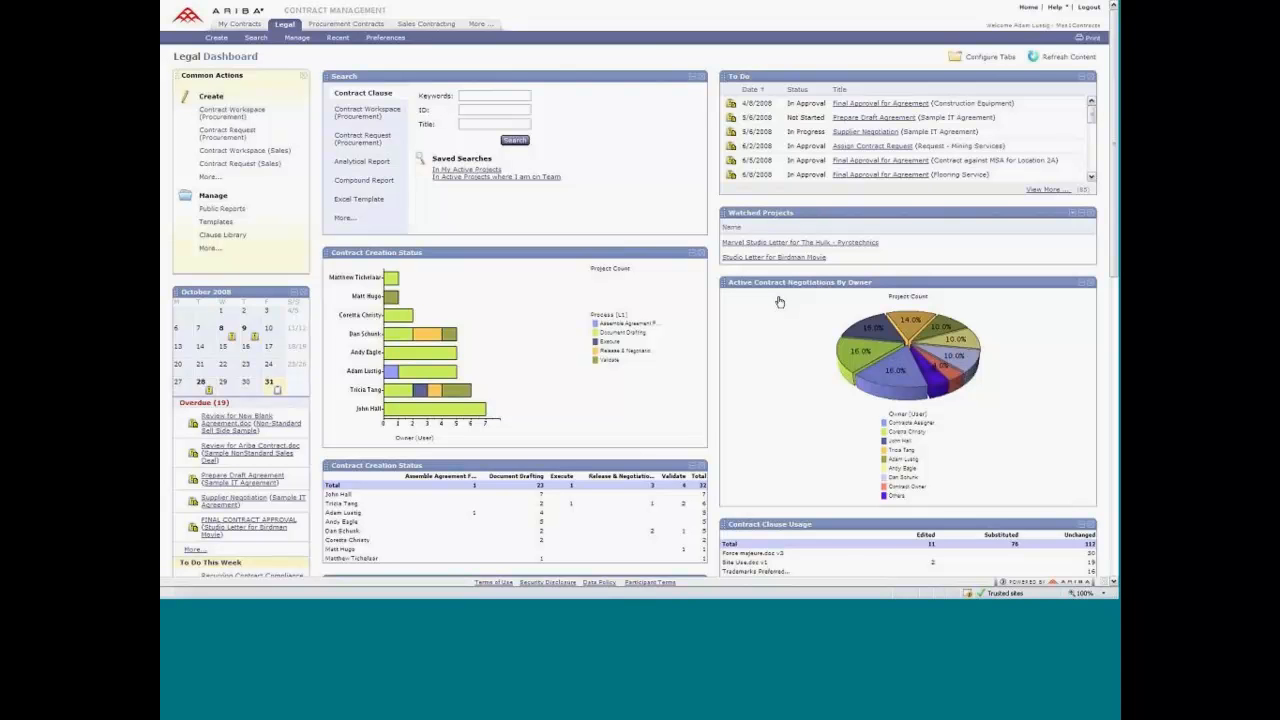
# Run the Active Contract Negotiations By Owner report with its default filters and expand its Common Supplier and Region fields.
pyautogui.click(886, 376)
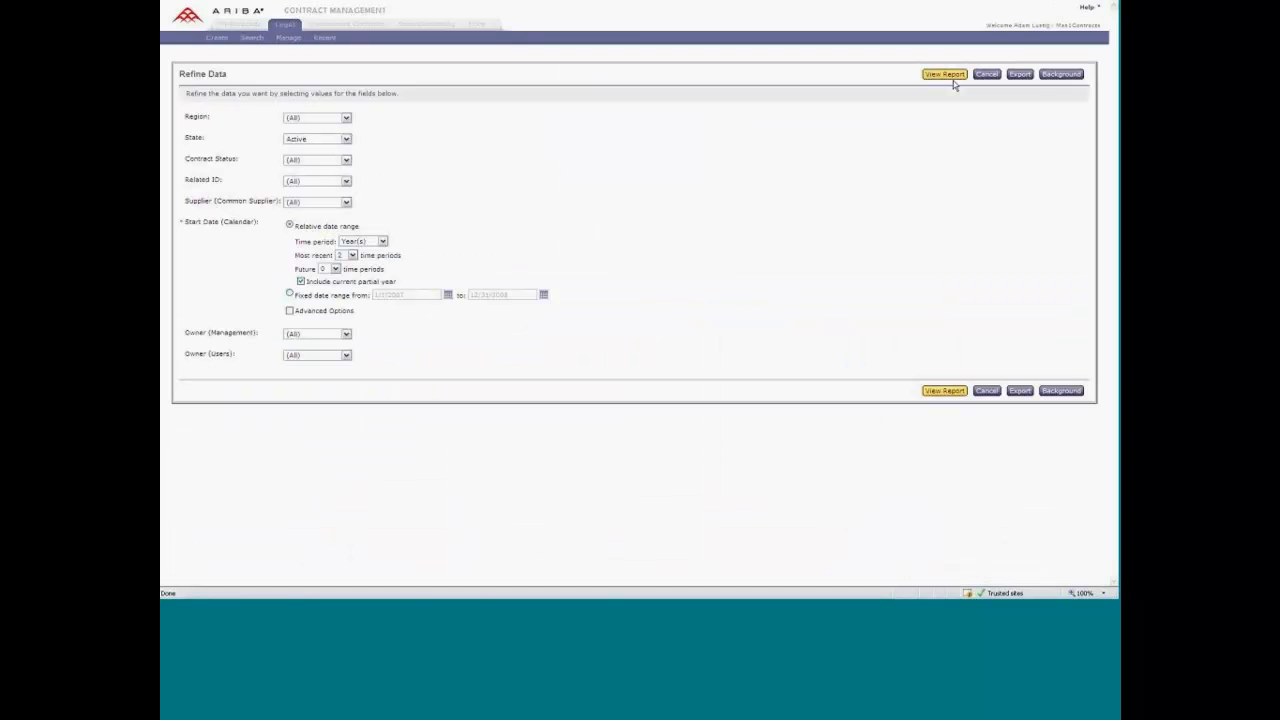
pyautogui.click(948, 74)
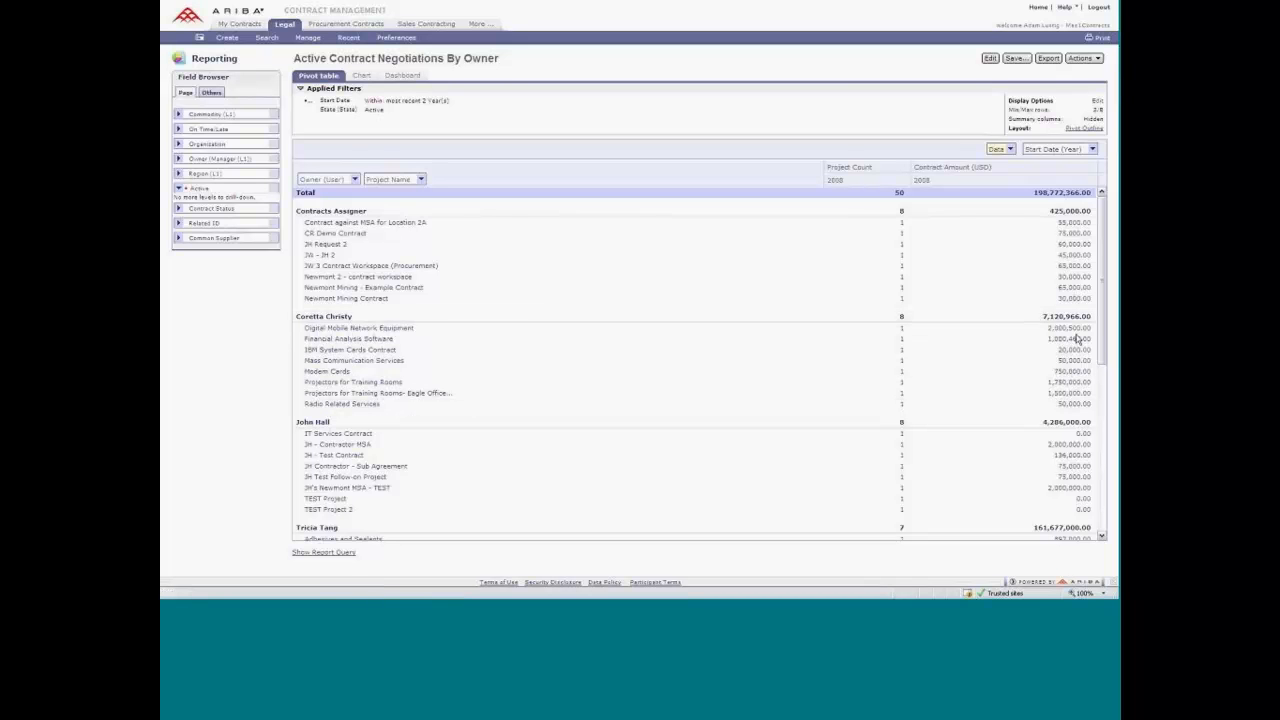
pyautogui.click(176, 238)
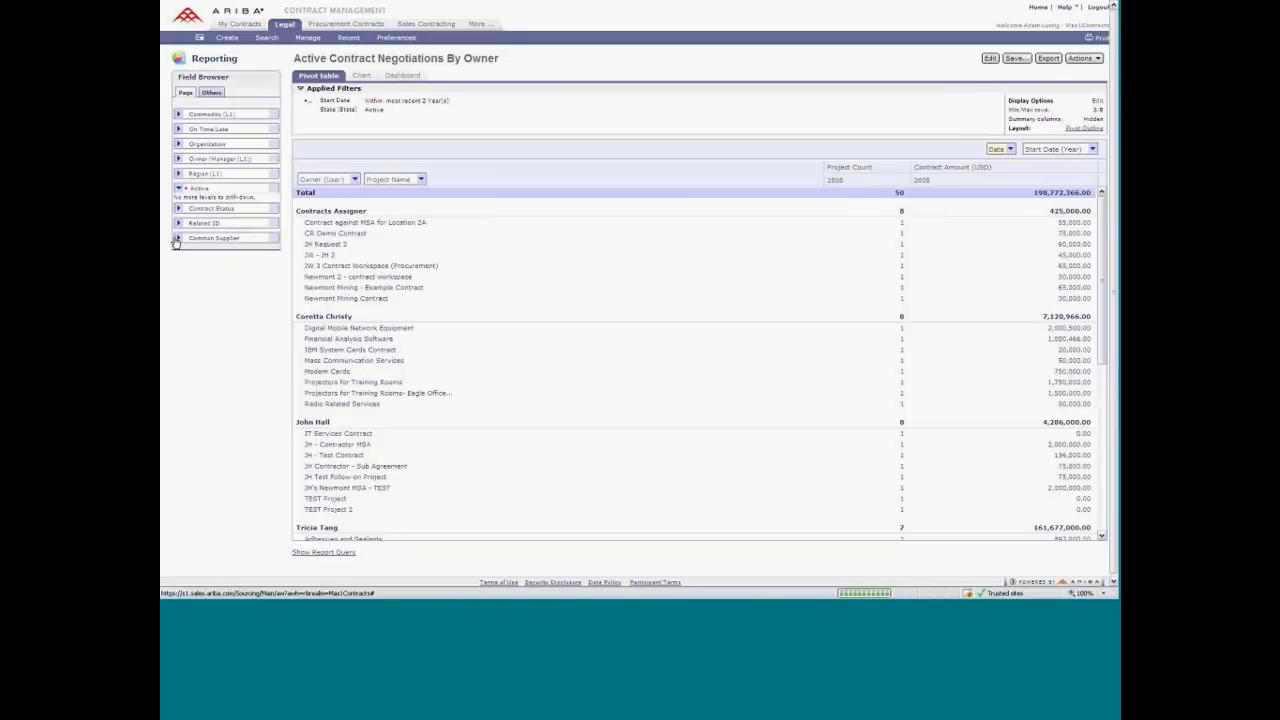
pyautogui.click(178, 173)
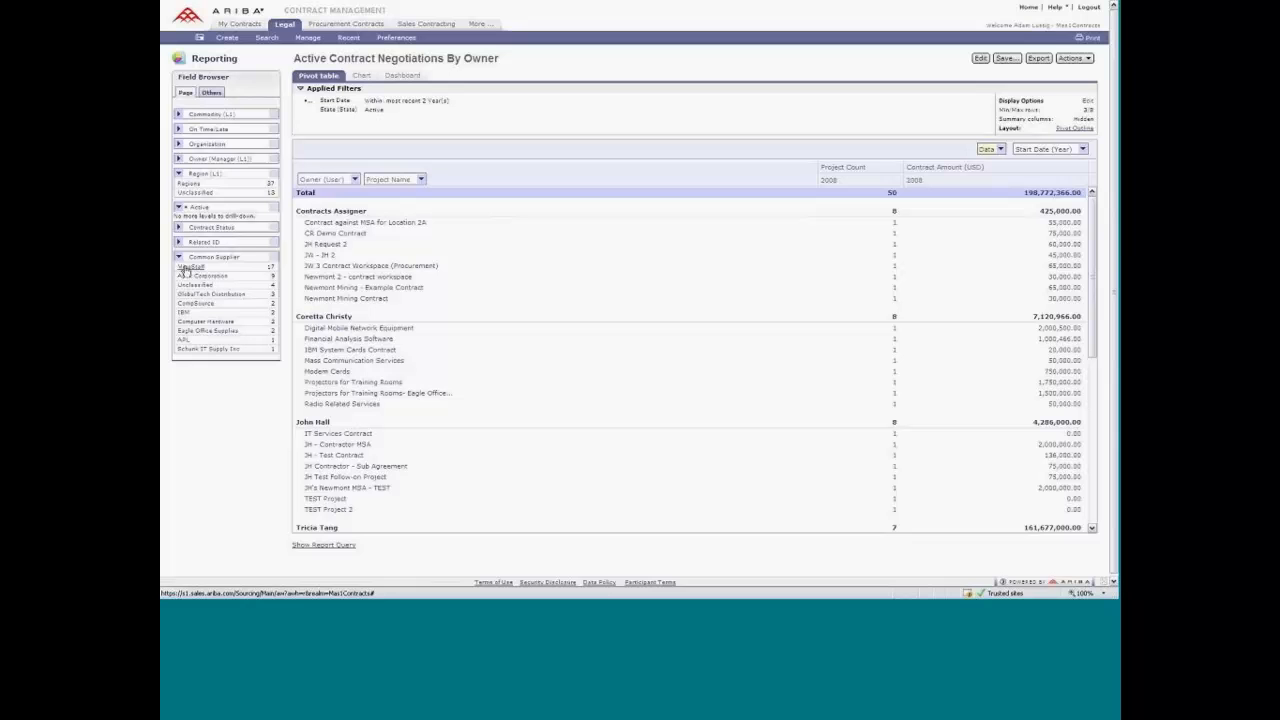
# Filter the report to the supplier MineStaff, and reset the filter to all common suppliers.
pyautogui.click(185, 271)
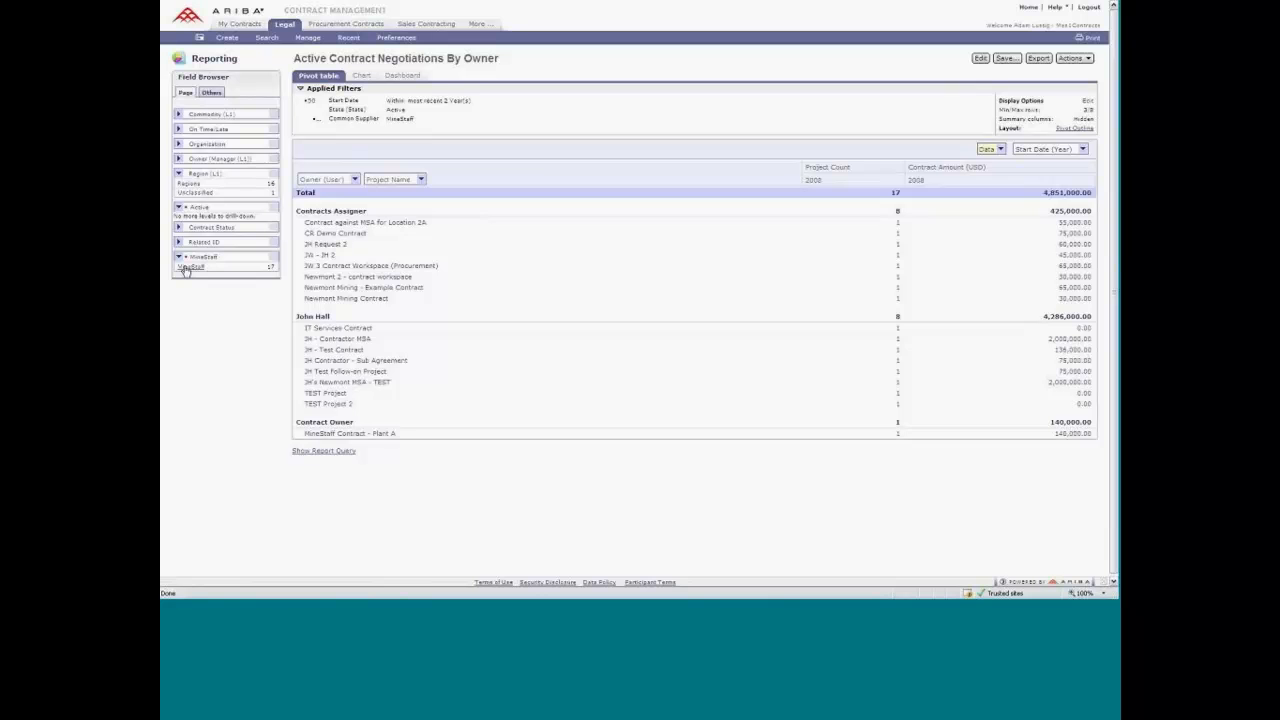
pyautogui.click(271, 259)
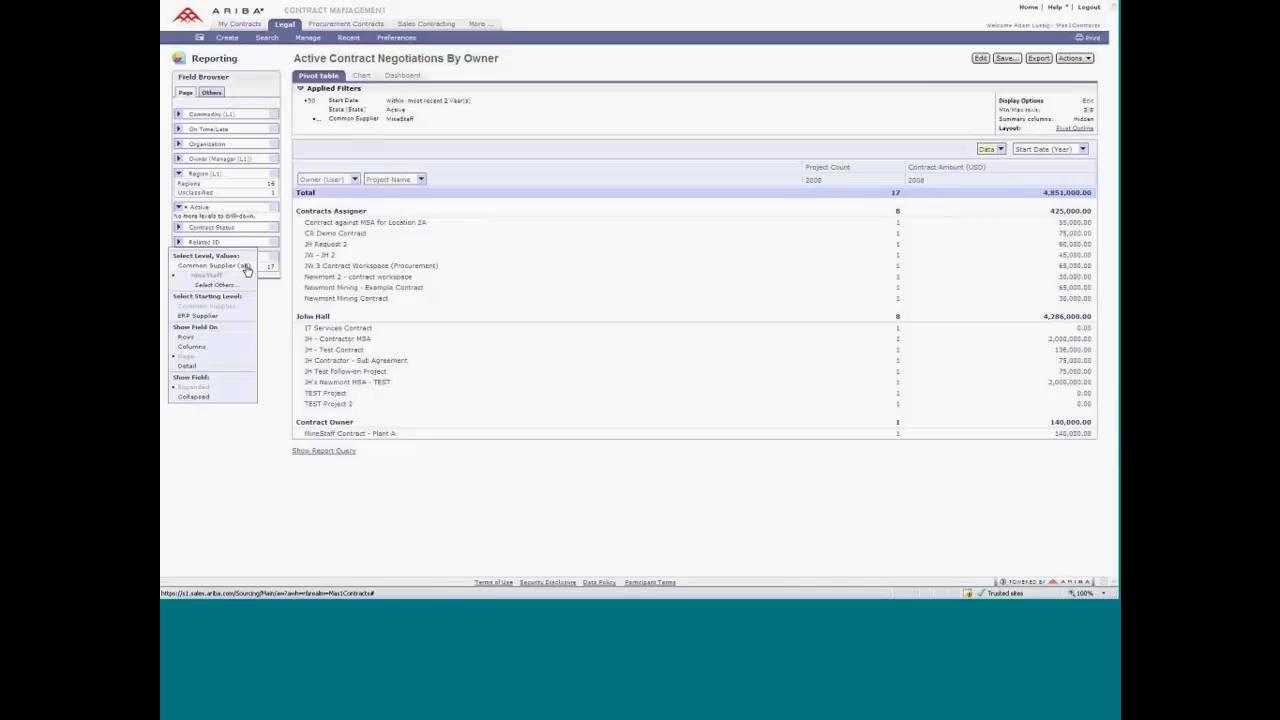
pyautogui.click(247, 268)
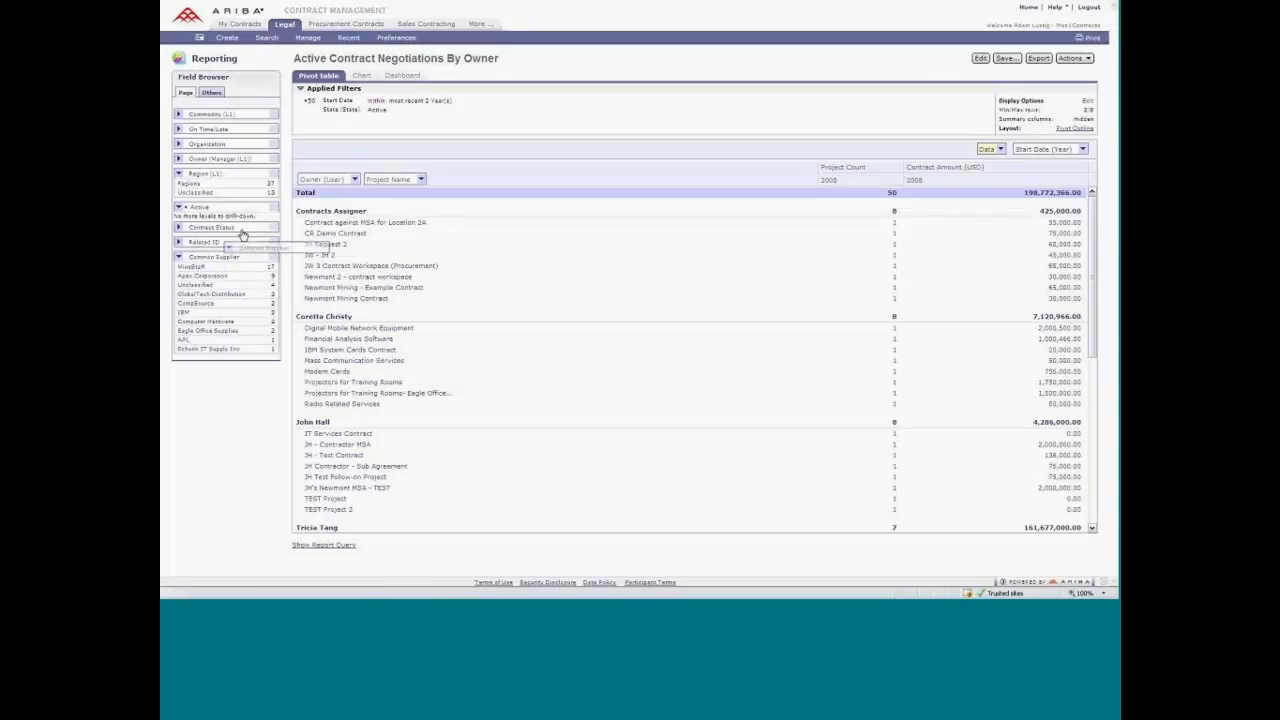
# Add Common Supplier as the pivot table's first row field and show the report as a 3D column chart.
pyautogui.moveTo(268, 216); pyautogui.dragTo(296, 179)
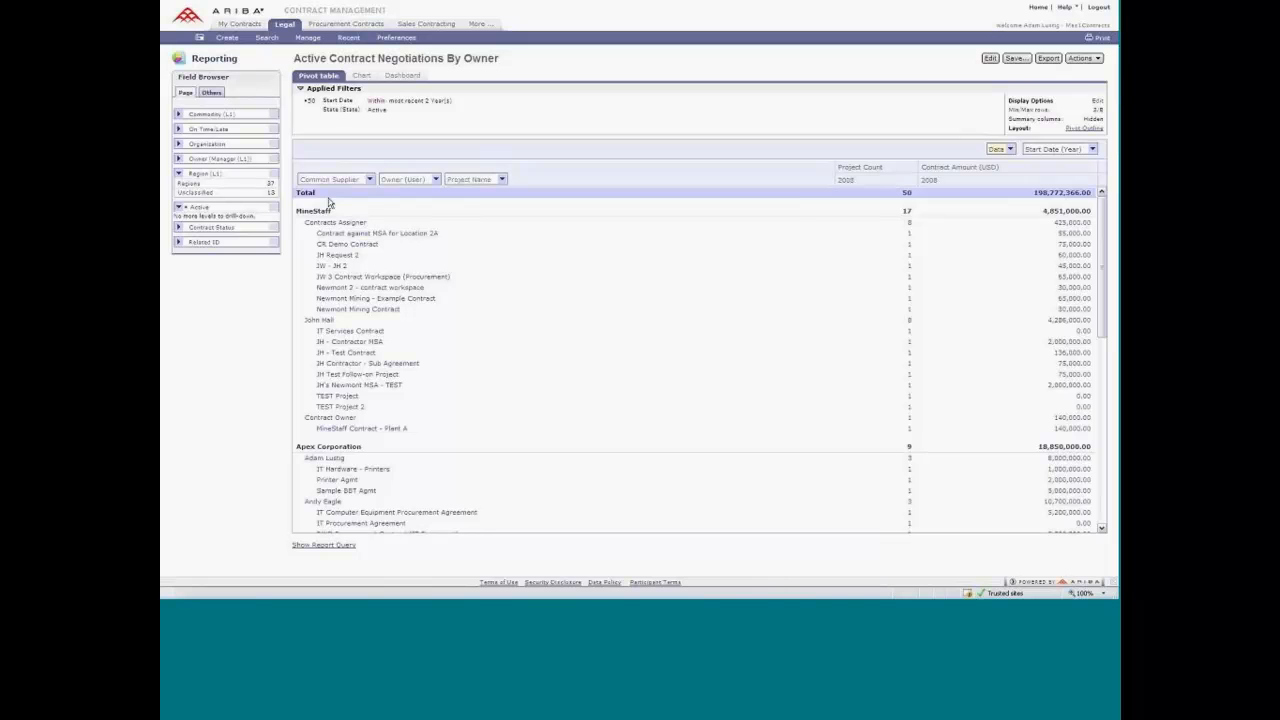
pyautogui.click(362, 76)
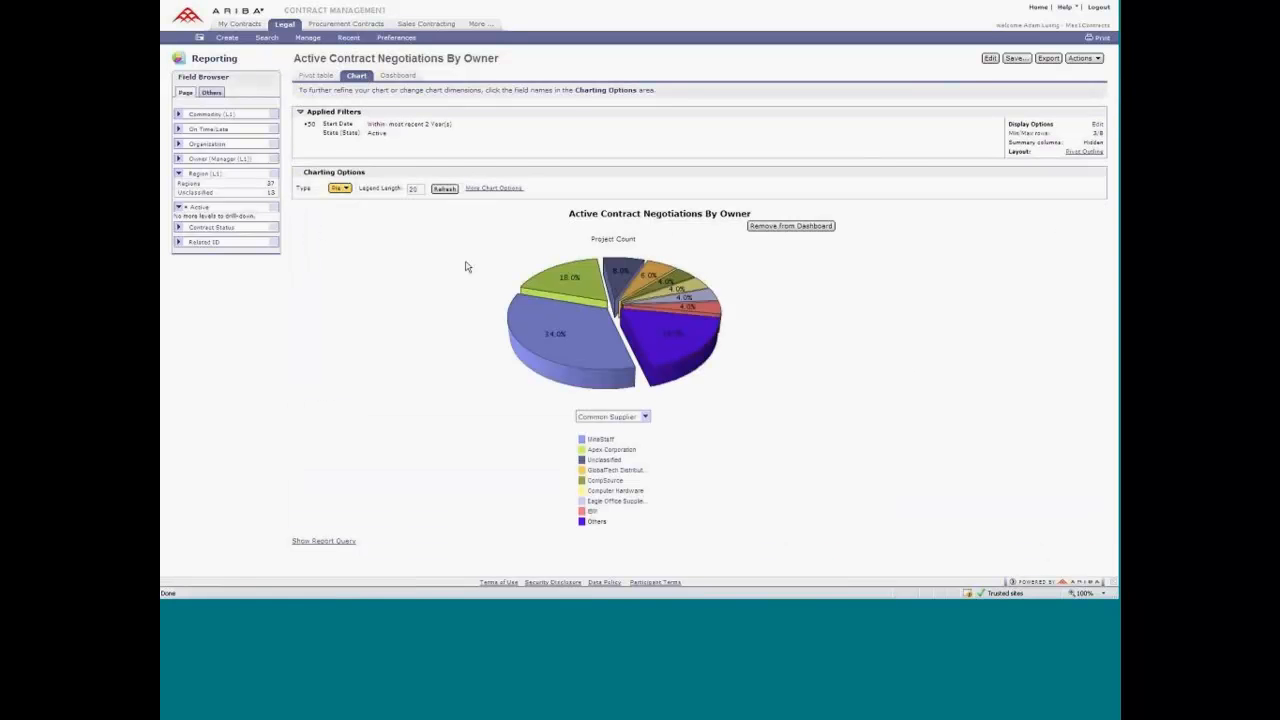
pyautogui.doubleClick(724, 214)
pyautogui.click(768, 294)
pyautogui.click(341, 190)
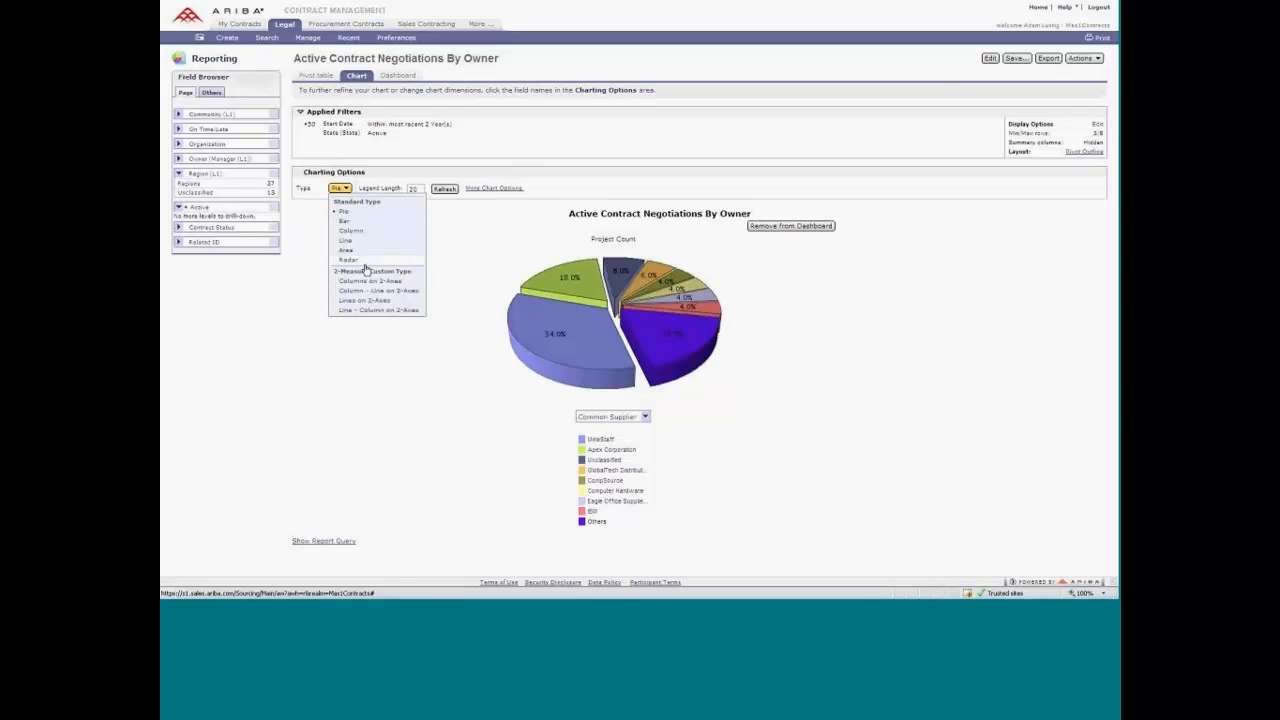
pyautogui.click(370, 231)
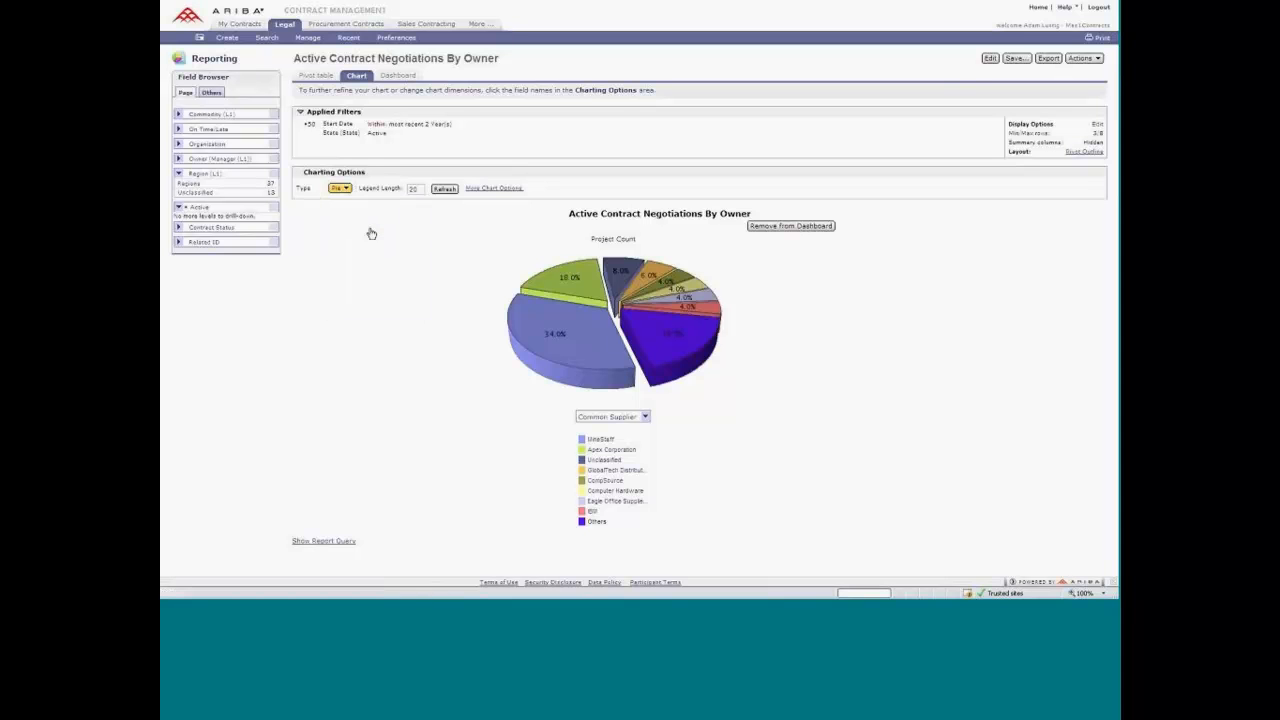
pyautogui.click(520, 193)
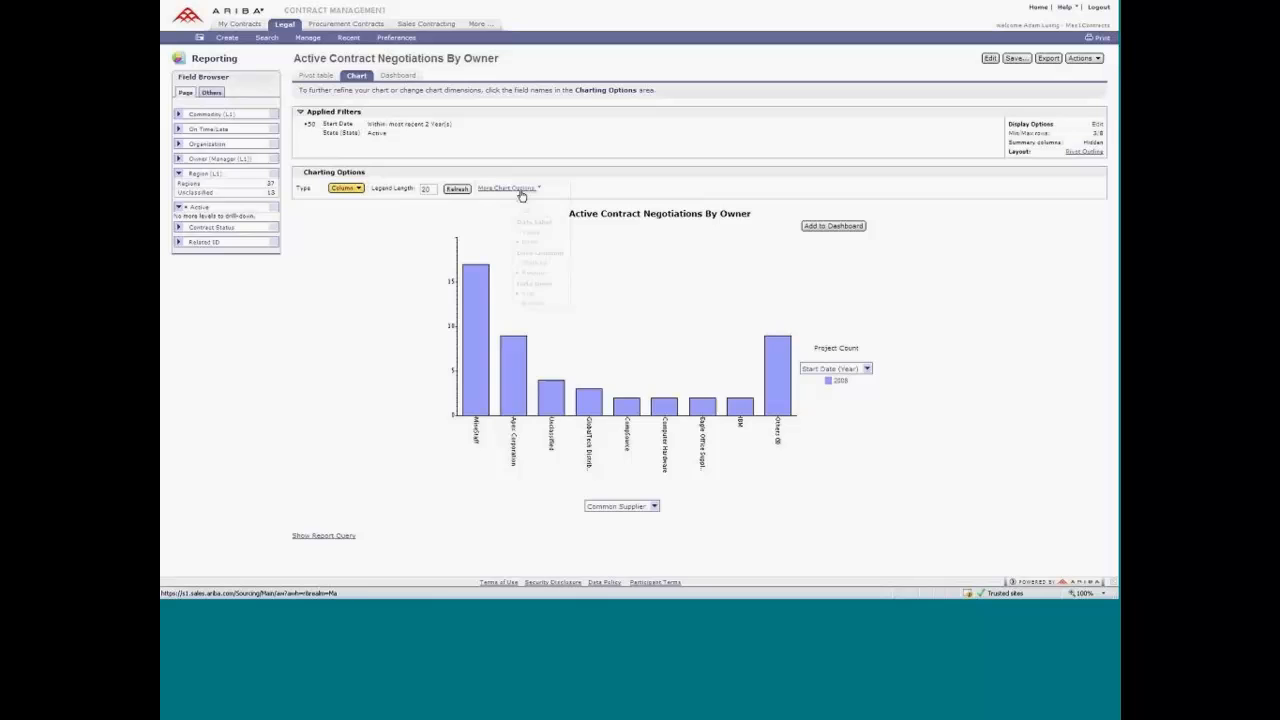
pyautogui.click(534, 213)
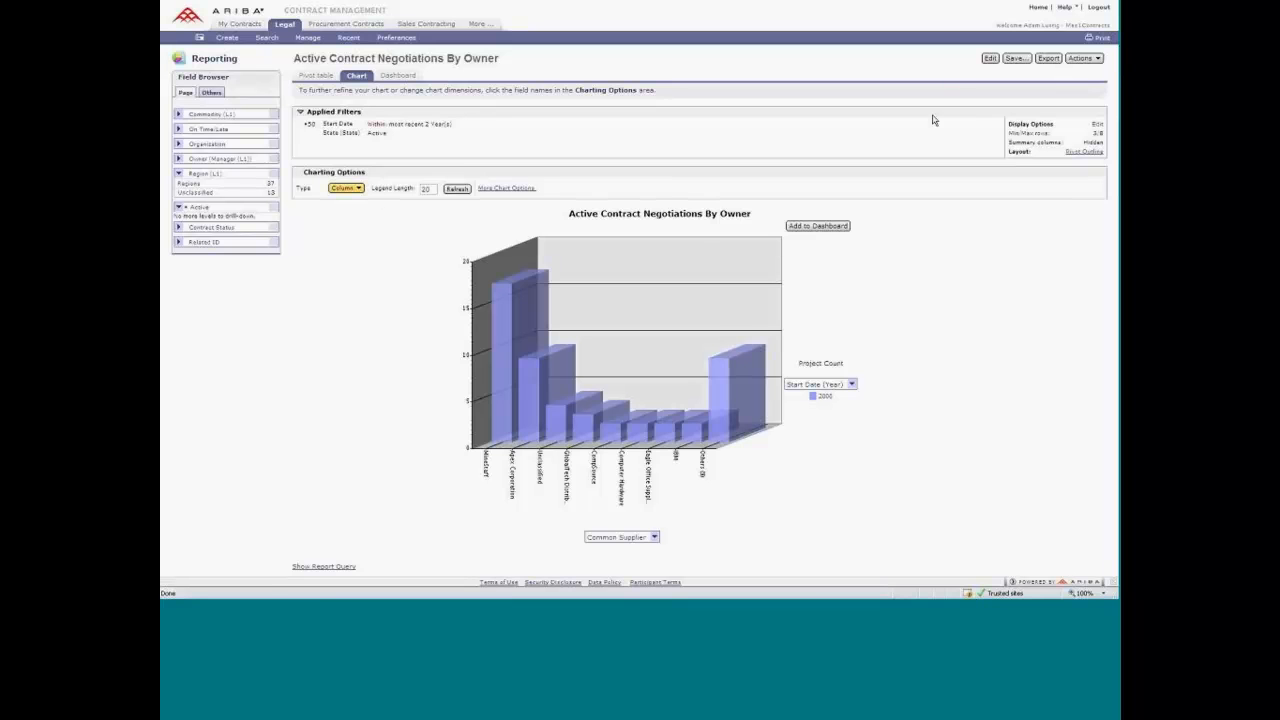
# Export the report to Excel and look through the workbook's Data, Chart-Table and PieChart sheets.
pyautogui.click(1050, 60)
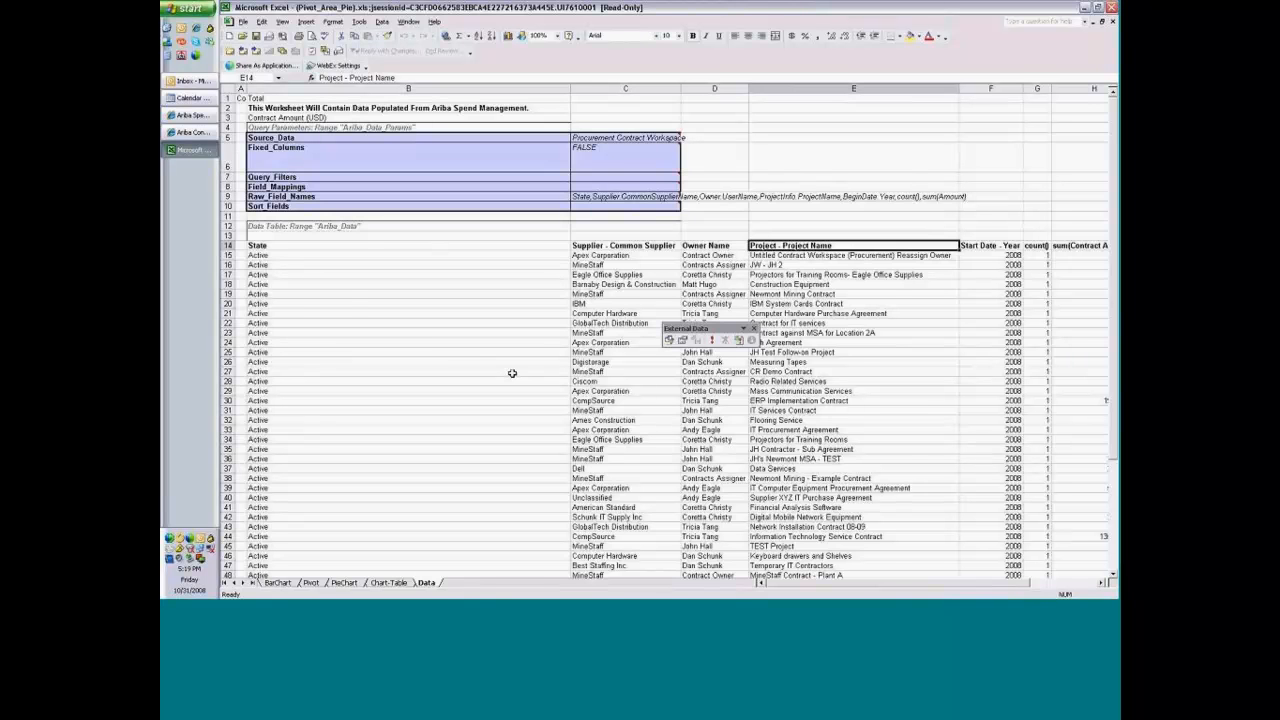
pyautogui.scroll(-1, 512, 373)
pyautogui.scroll(-7, 512, 373)
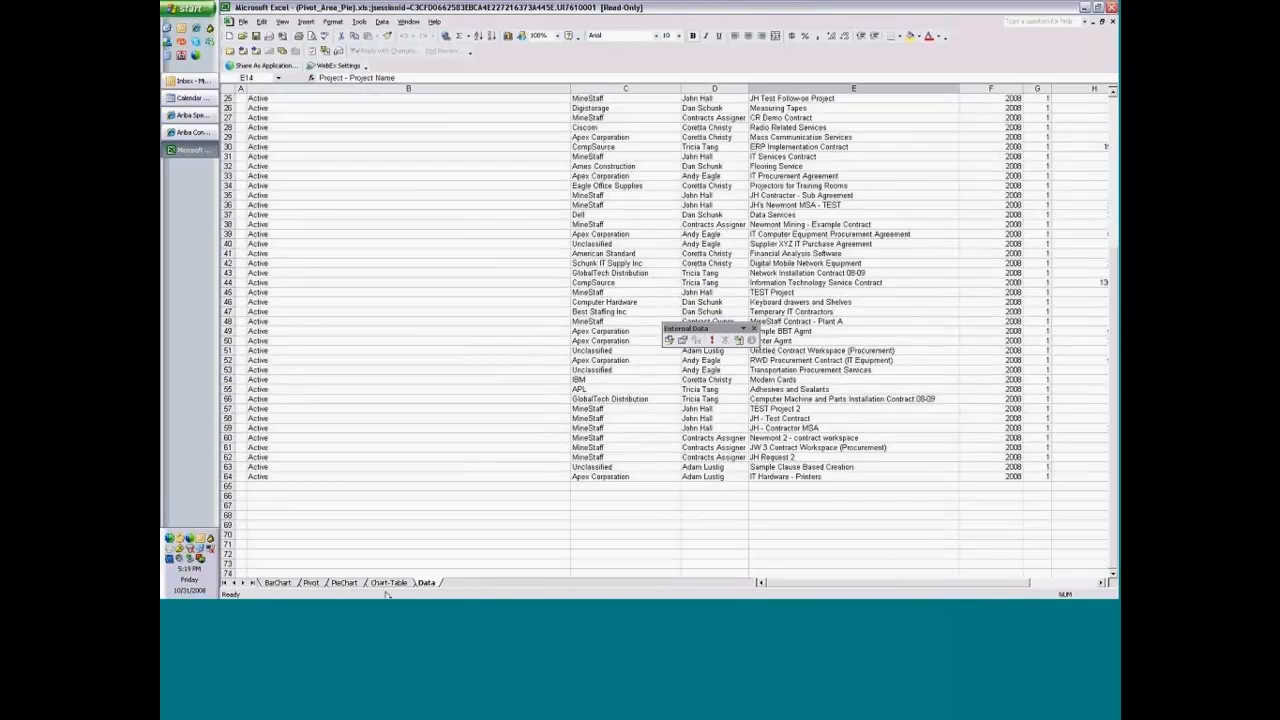
pyautogui.click(389, 583)
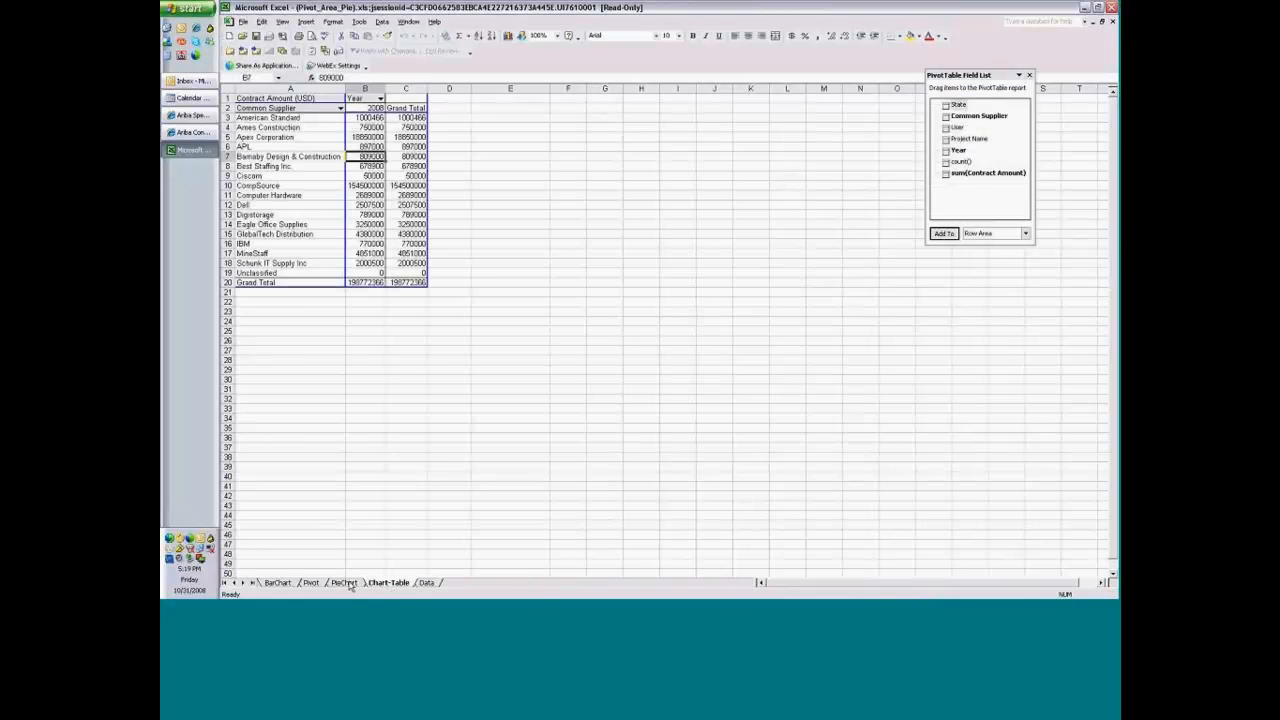
pyautogui.click(344, 583)
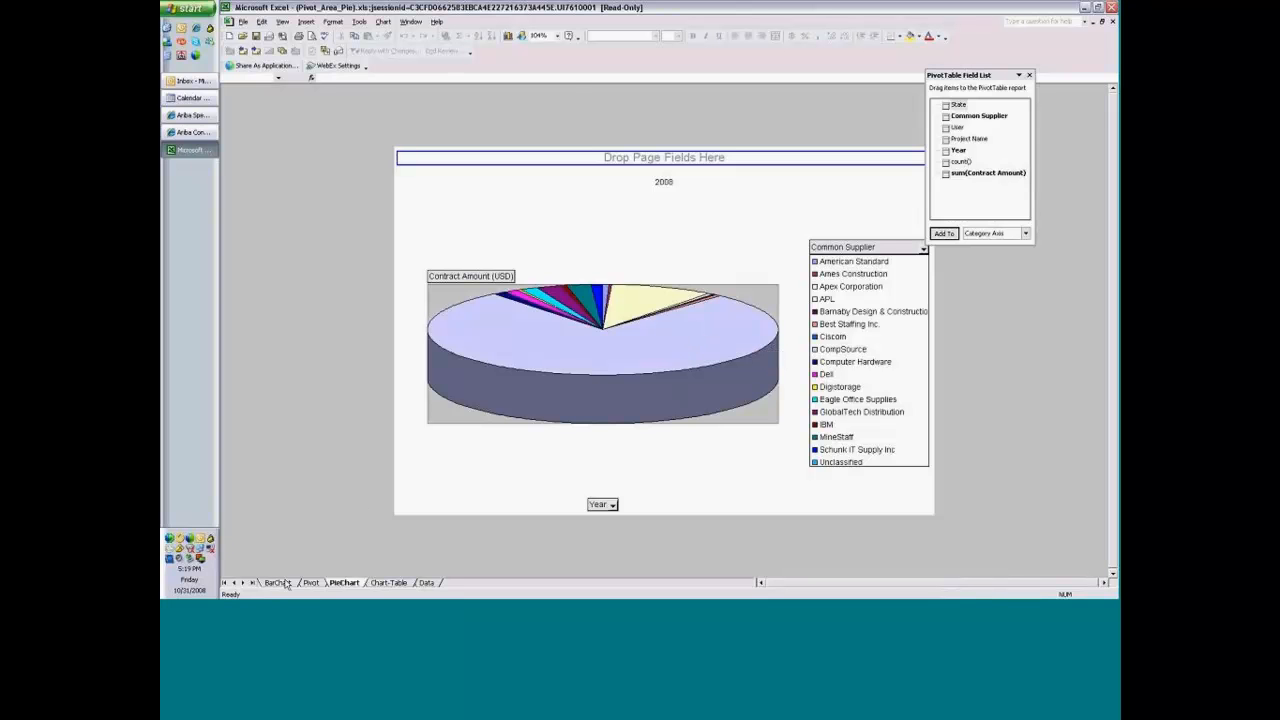
# Check the chart types offered for the exported pie chart, and review the BarChart and Pivot sheets.
pyautogui.click(509, 37)
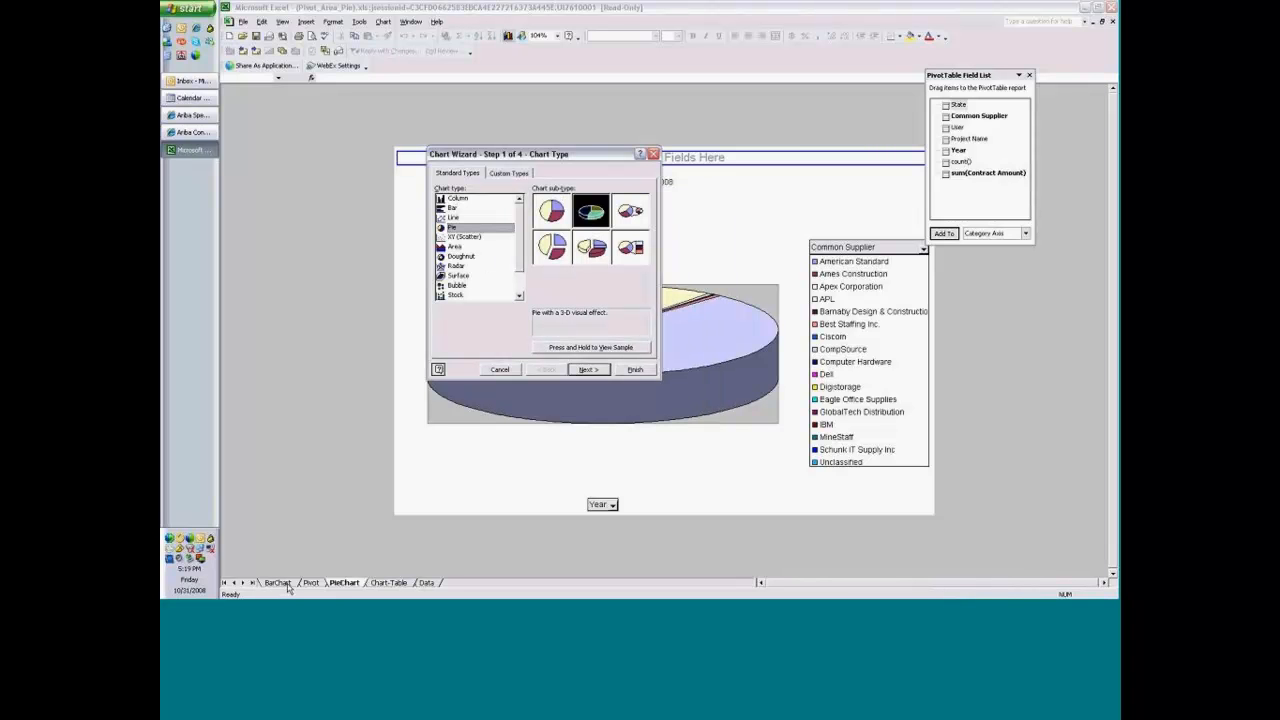
pyautogui.click(632, 370)
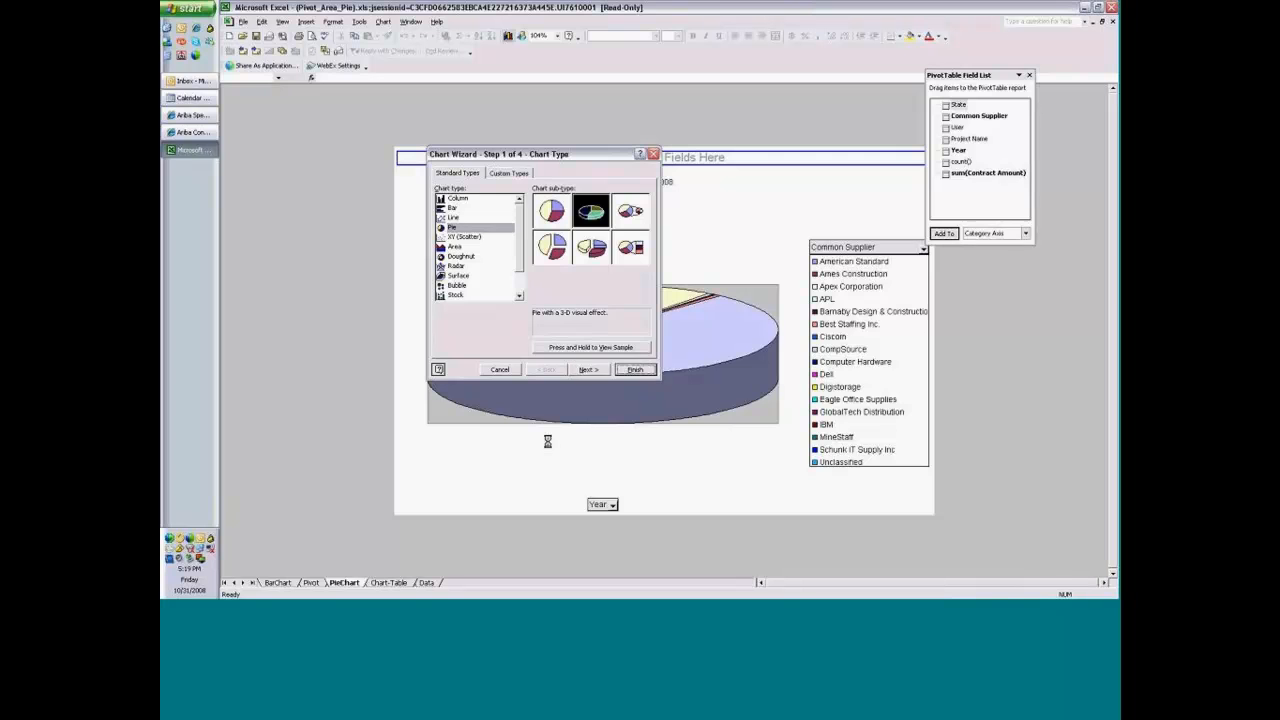
pyautogui.click(278, 583)
pyautogui.click(310, 583)
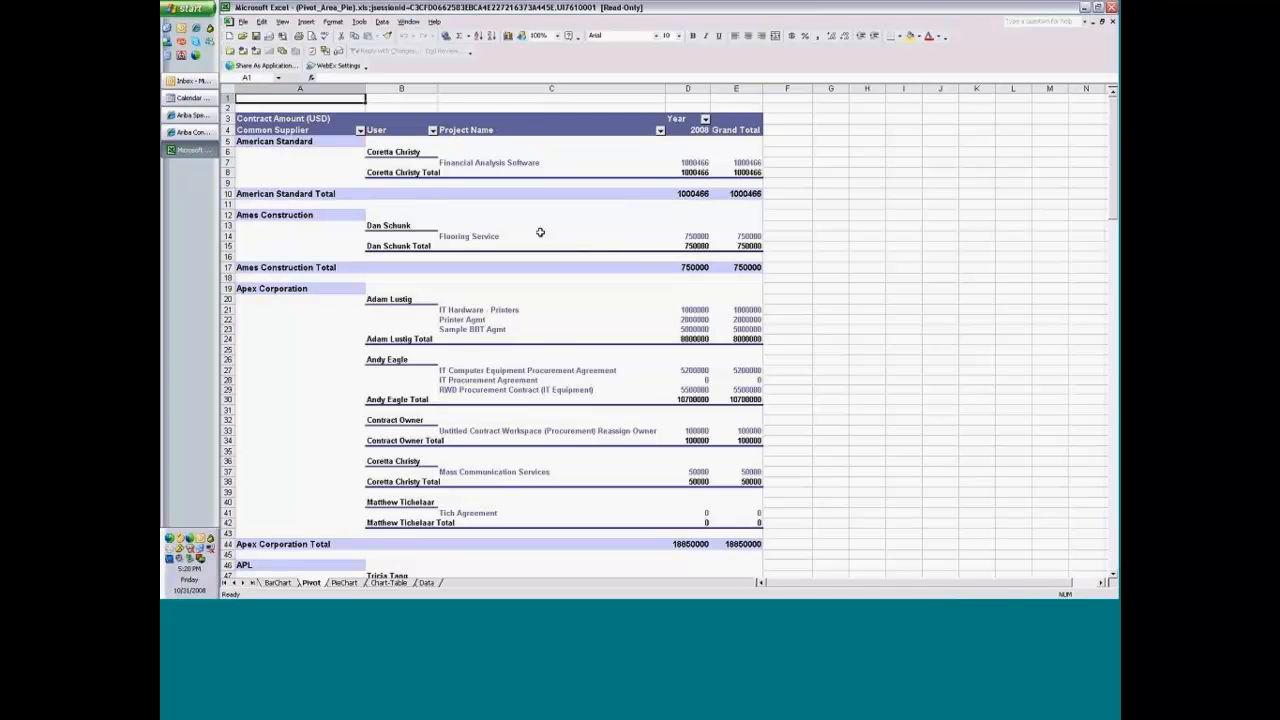
pyautogui.scroll(-1, 540, 232)
pyautogui.scroll(1, 540, 232)
# Close the exported workbook and finish the export to return to the report chart.
pyautogui.click(1111, 7)
pyautogui.click(611, 337)
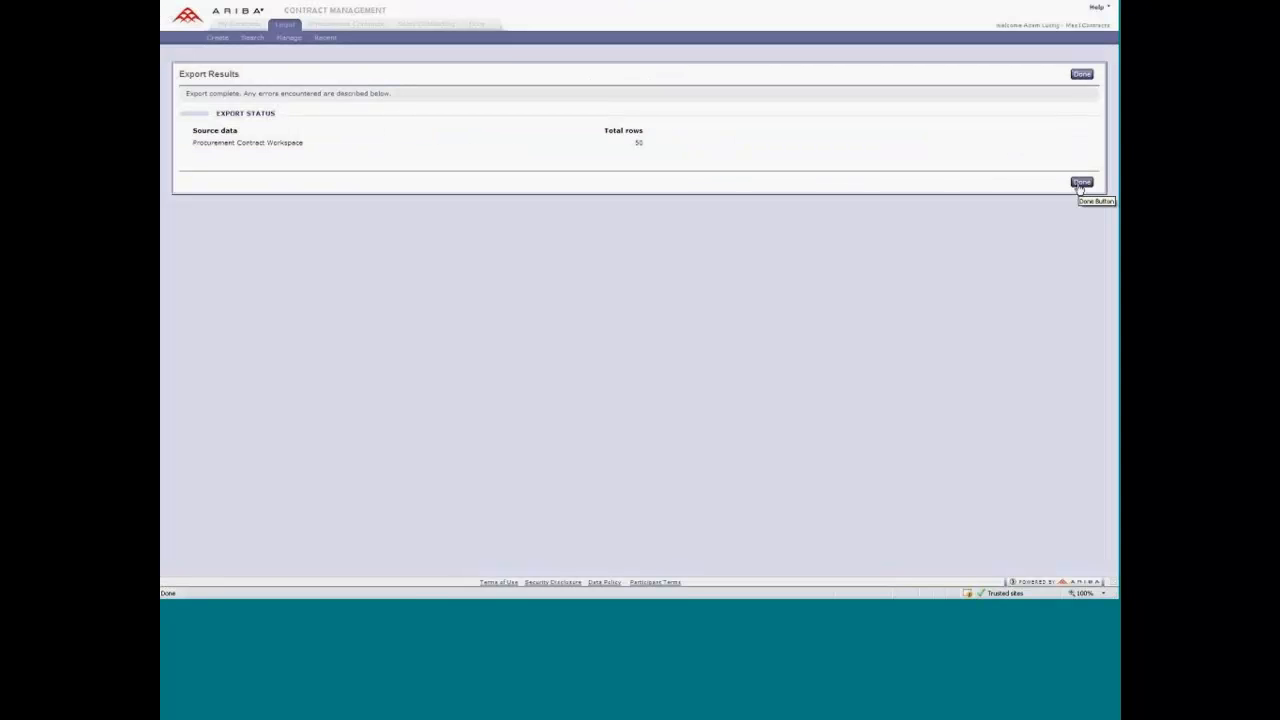
pyautogui.click(1080, 183)
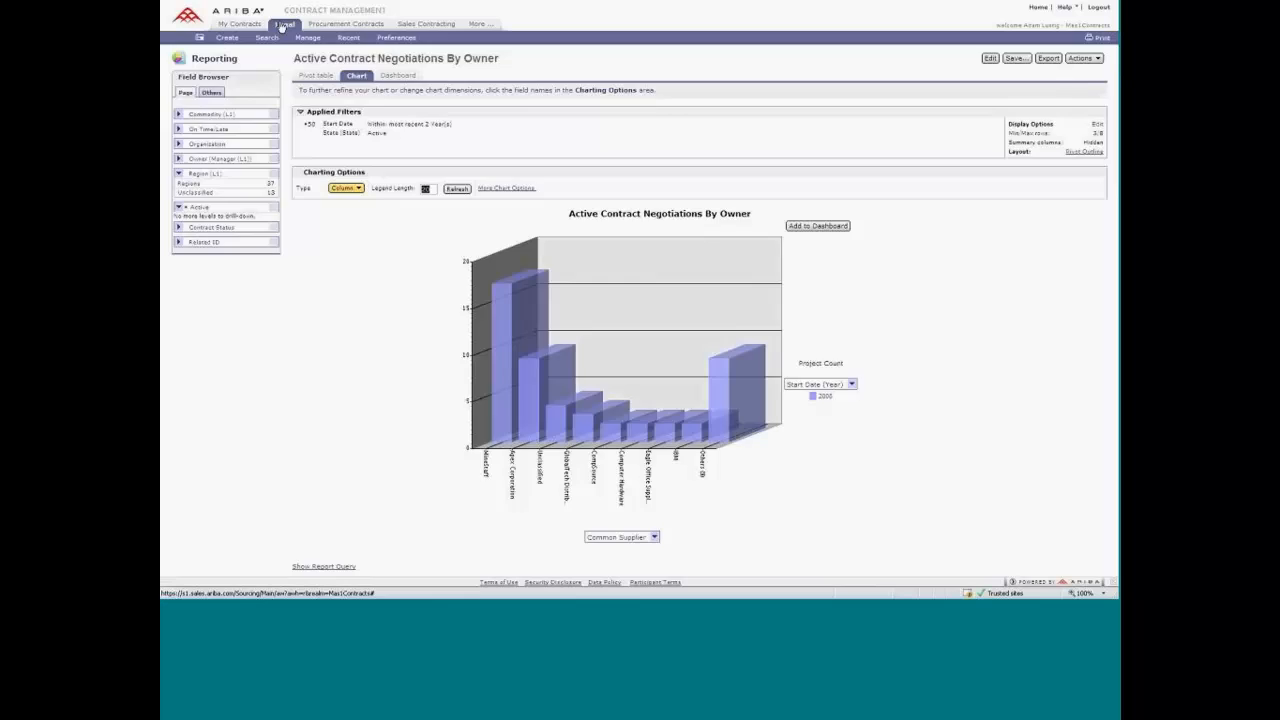
# Open the Legal dashboard, discarding the changes made to the analytical report.
pyautogui.click(282, 26)
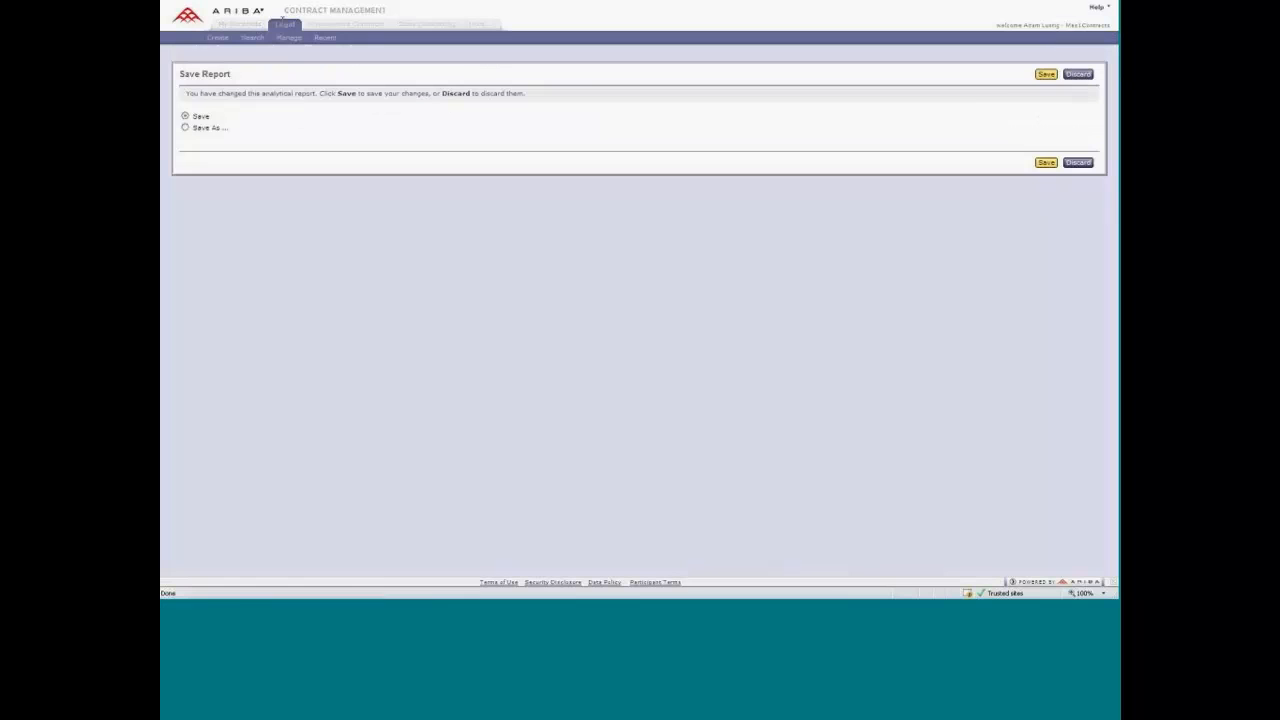
pyautogui.click(1077, 75)
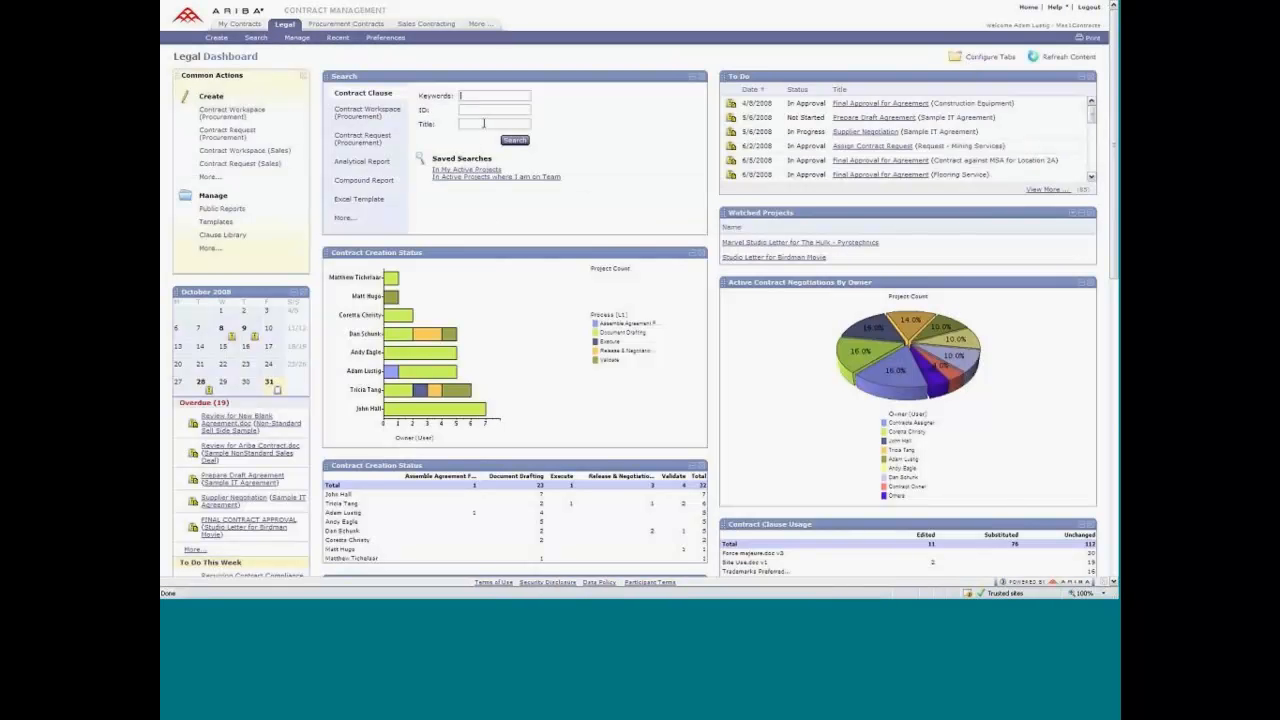
# Search procurement contract workspaces for the title "sample" from the Legal dashboard.
pyautogui.click(484, 123)
pyautogui.write('sample')
pyautogui.click(367, 112)
pyautogui.click(497, 125)
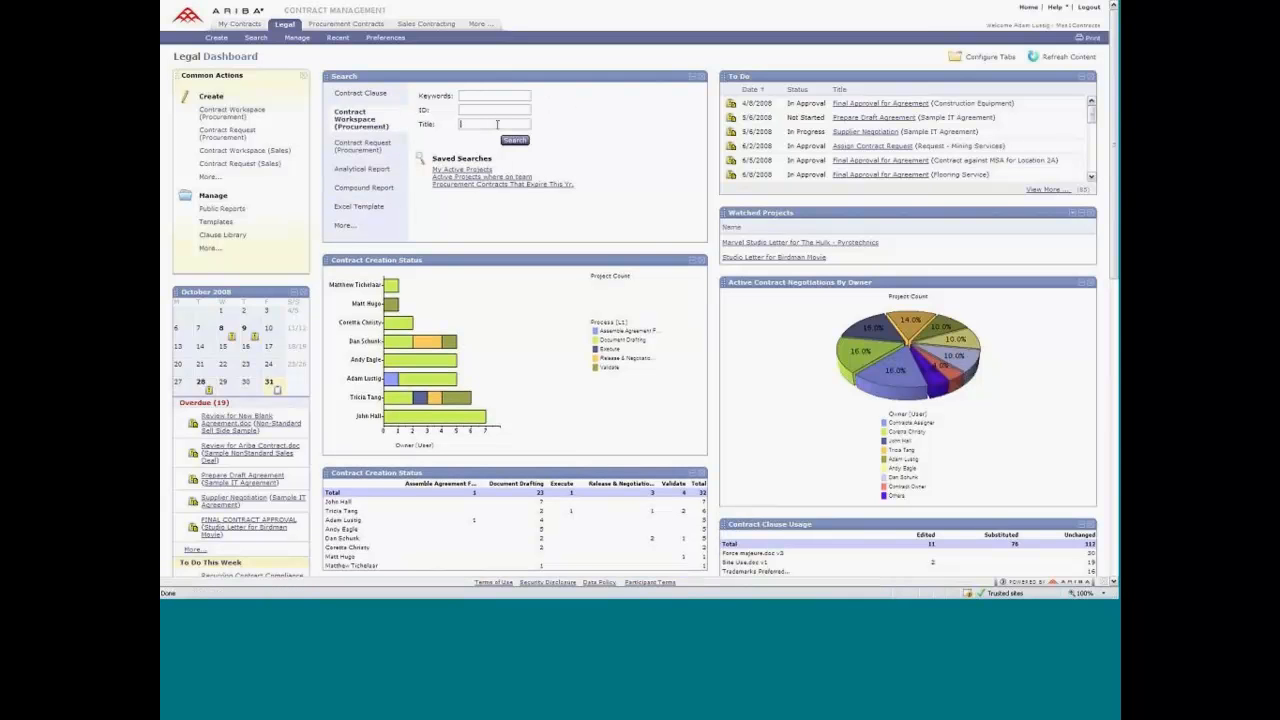
pyautogui.write('sample')
pyautogui.click(514, 141)
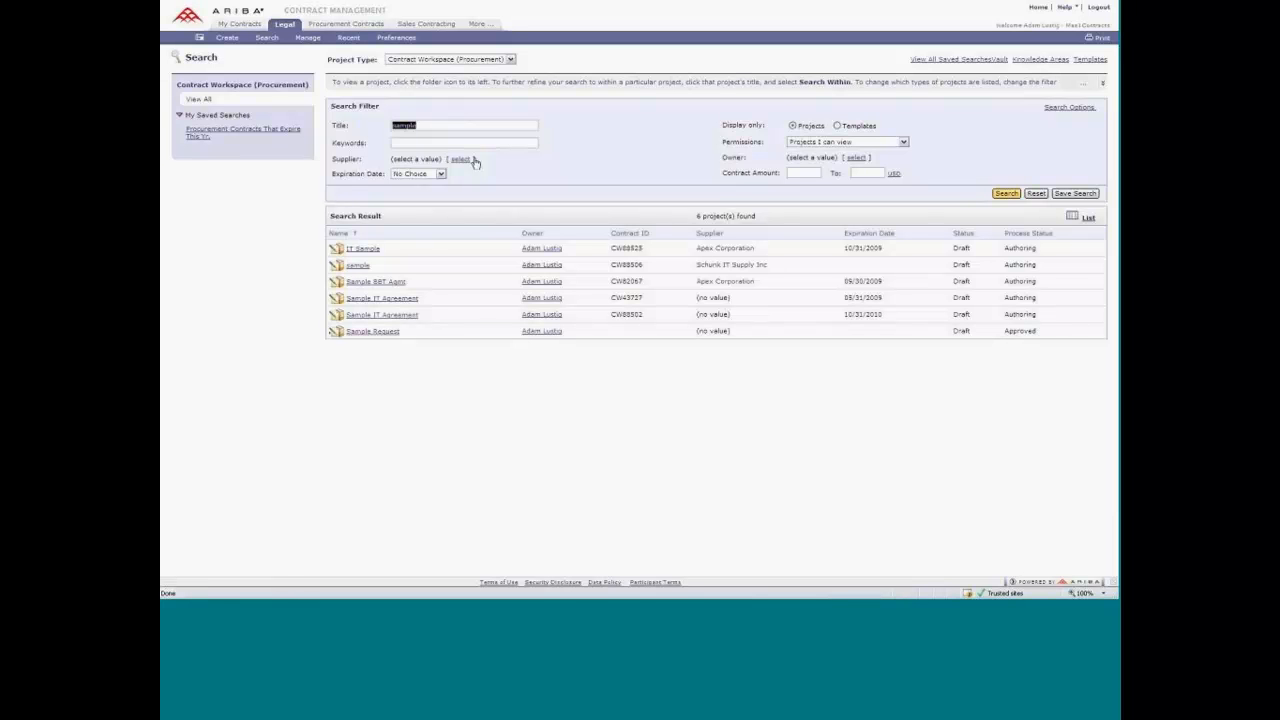
# Clear the title filter and add Commodity to the search filter fields.
pyautogui.press('Delete')
pyautogui.click(1080, 108)
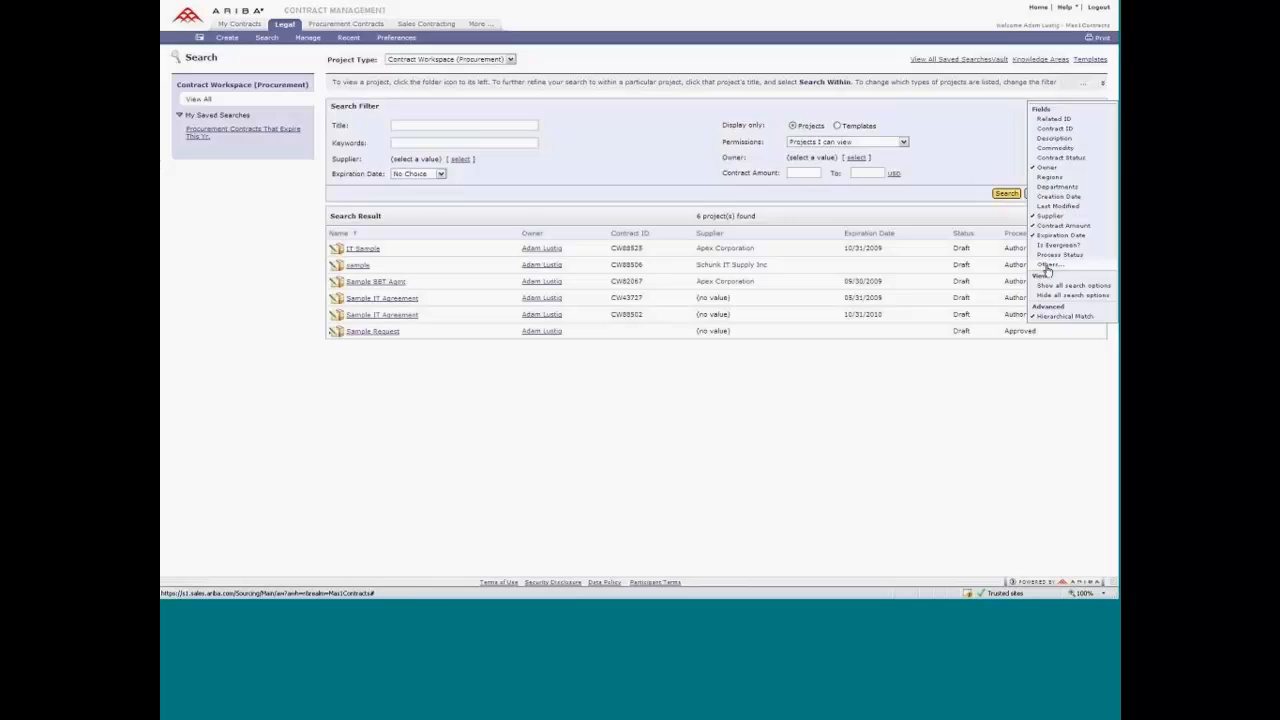
pyautogui.click(1054, 149)
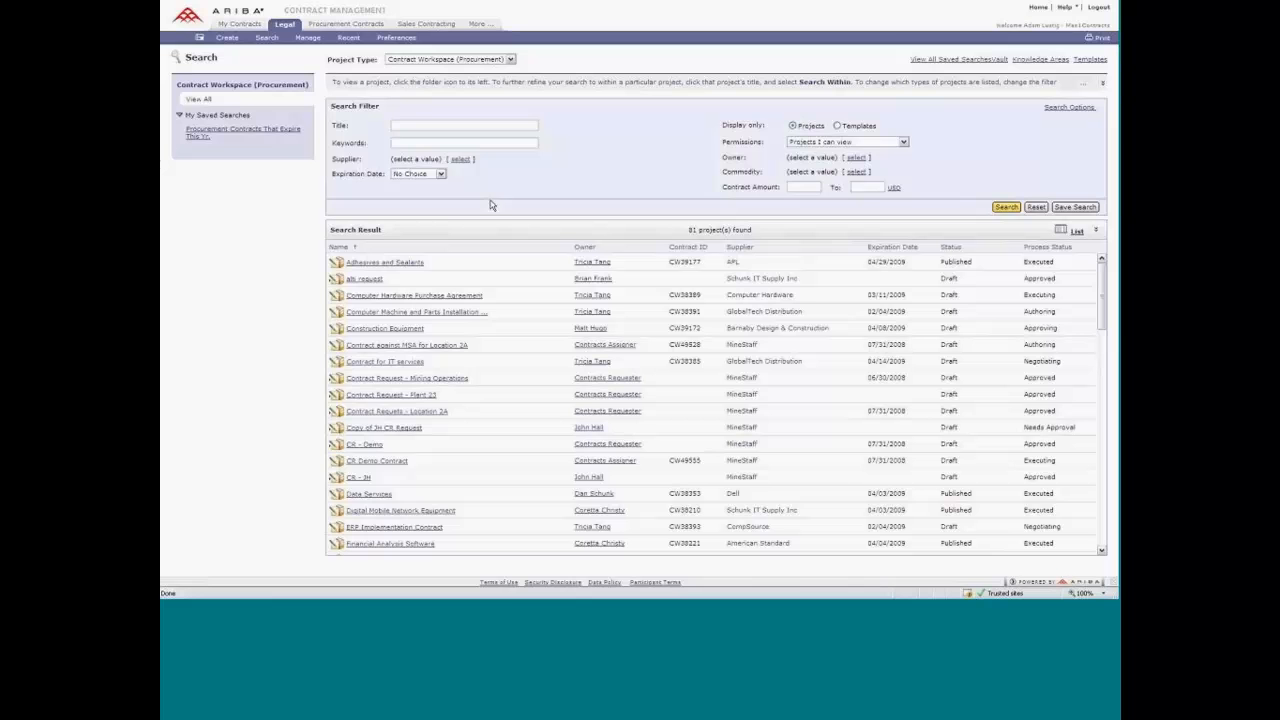
# Filter the expiration date by a custom range from 10/31/2008 to 10/31/2009.
pyautogui.click(437, 179)
pyautogui.click(410, 274)
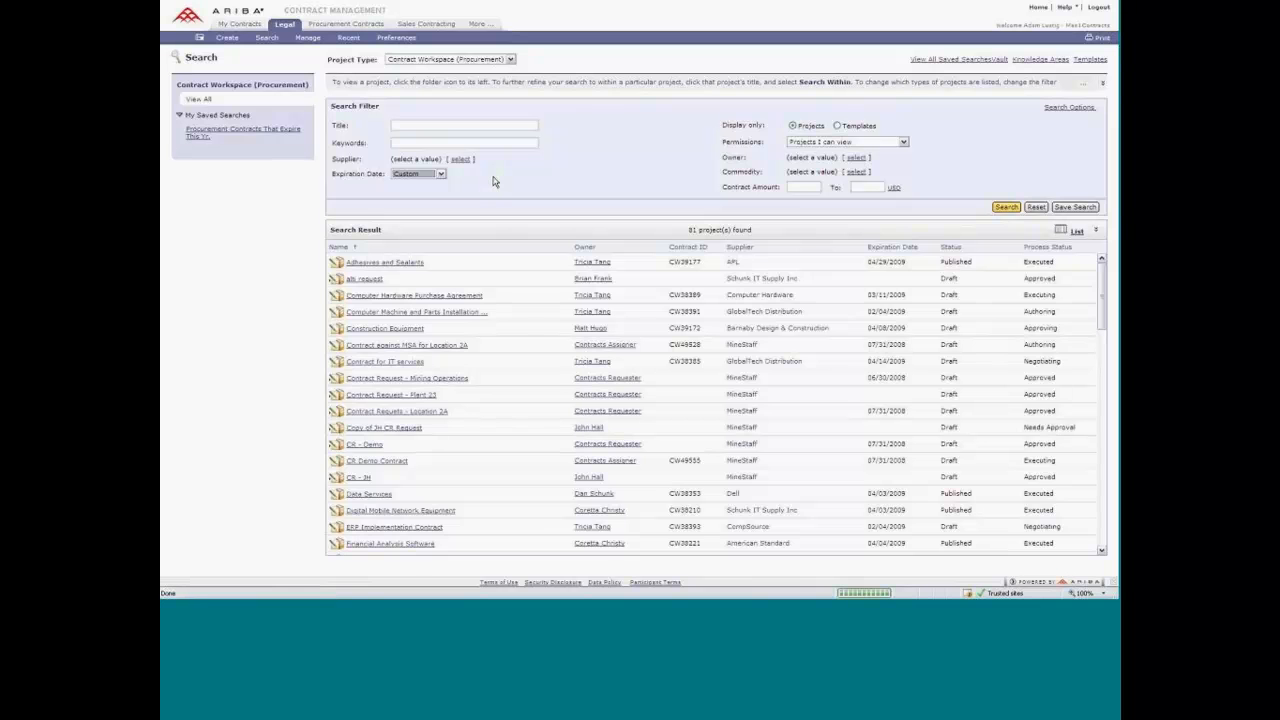
pyautogui.click(627, 175)
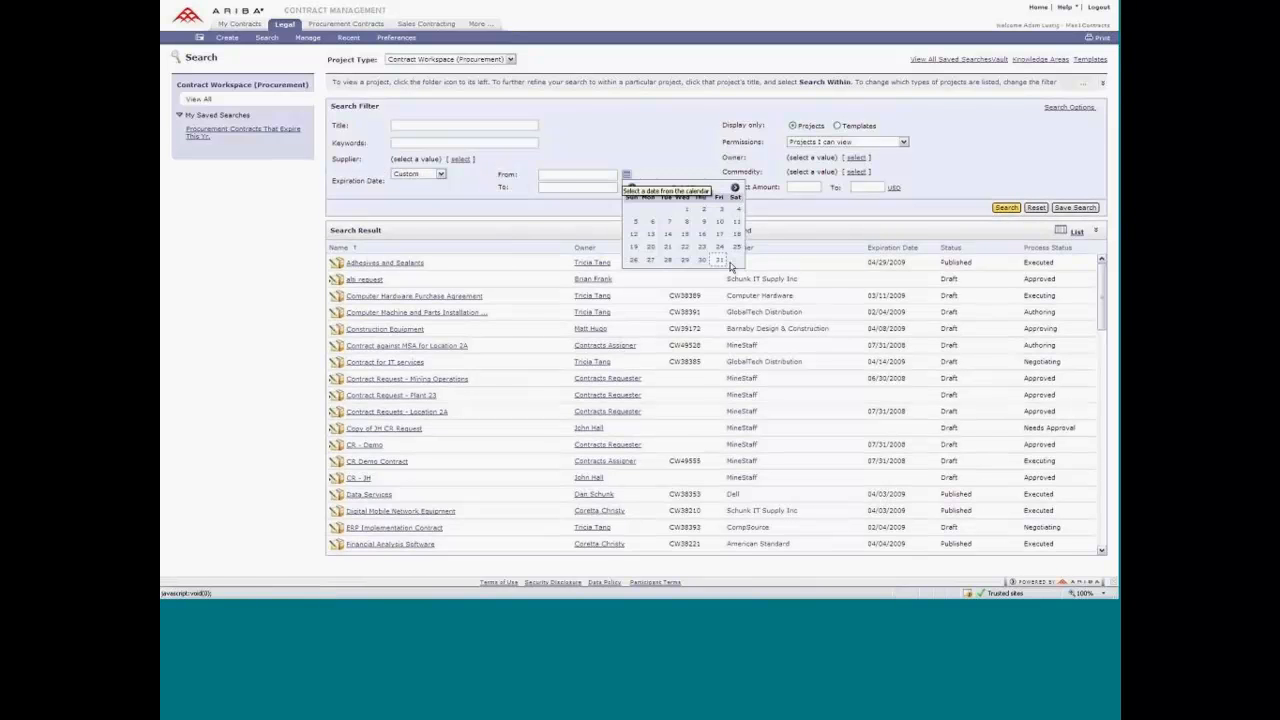
pyautogui.click(718, 260)
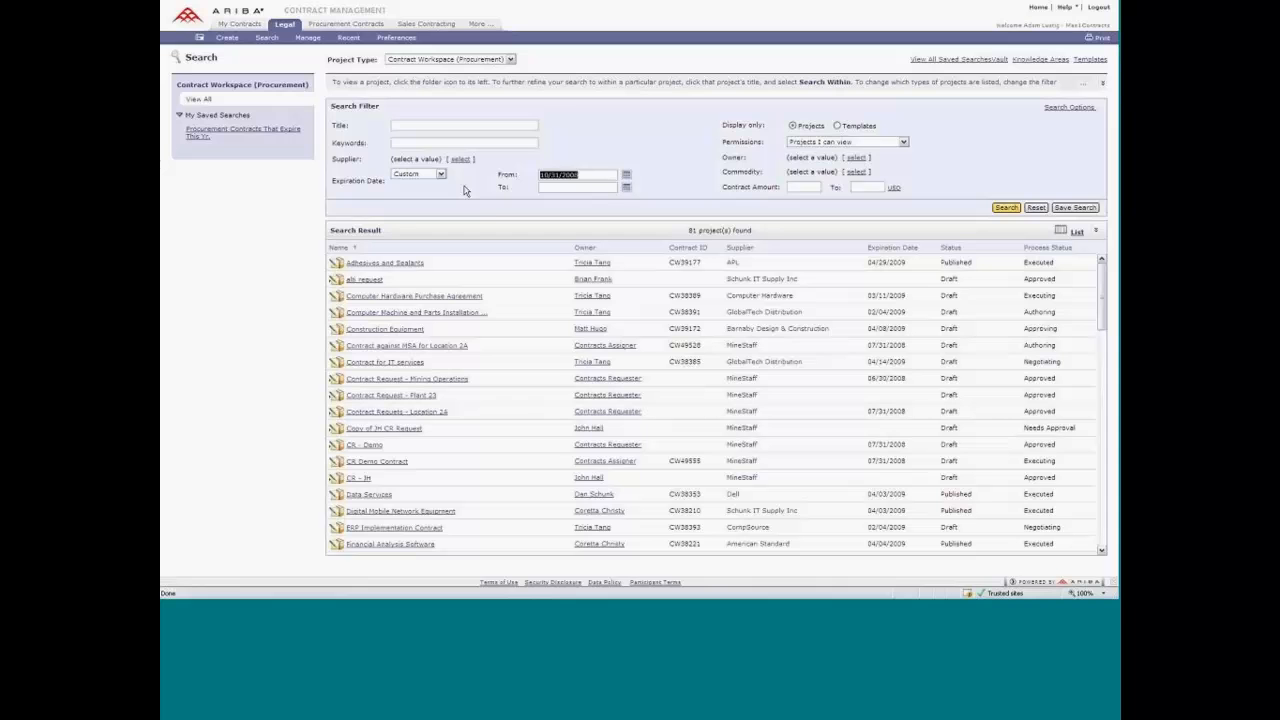
pyautogui.click(551, 188)
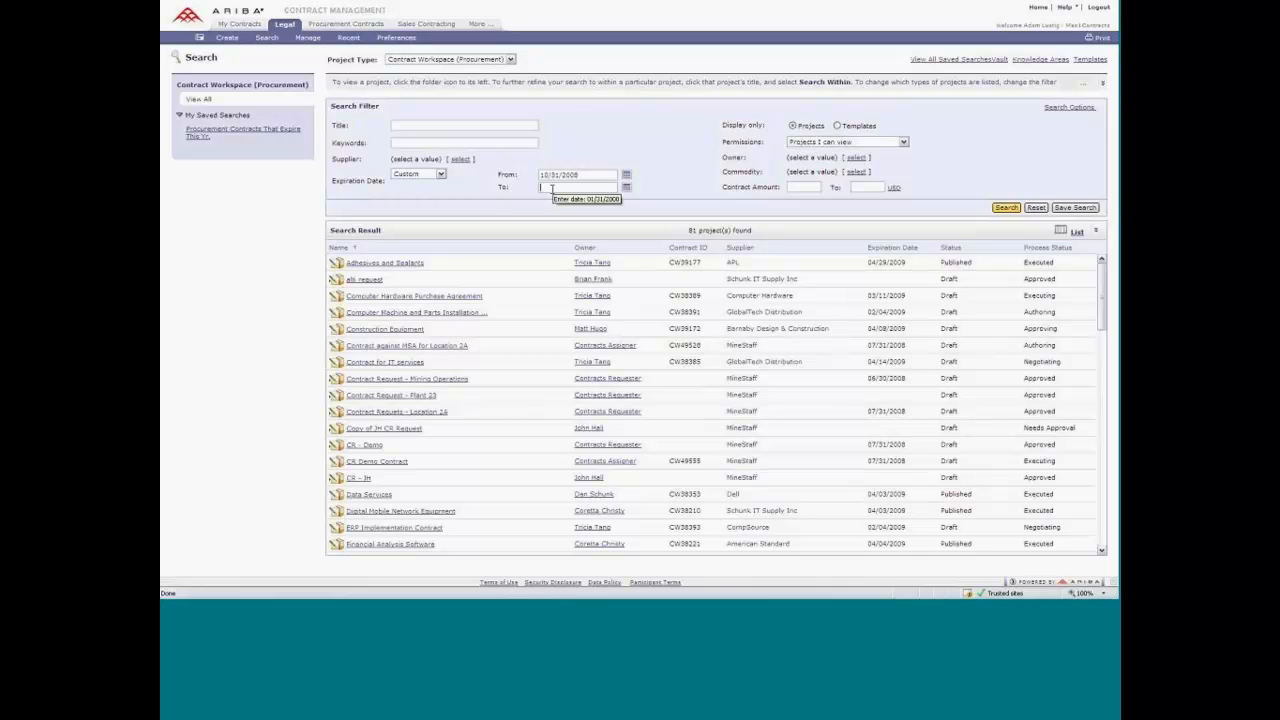
pyautogui.write('10/31/2008')
pyautogui.press('BackSpace')
pyautogui.write('9')
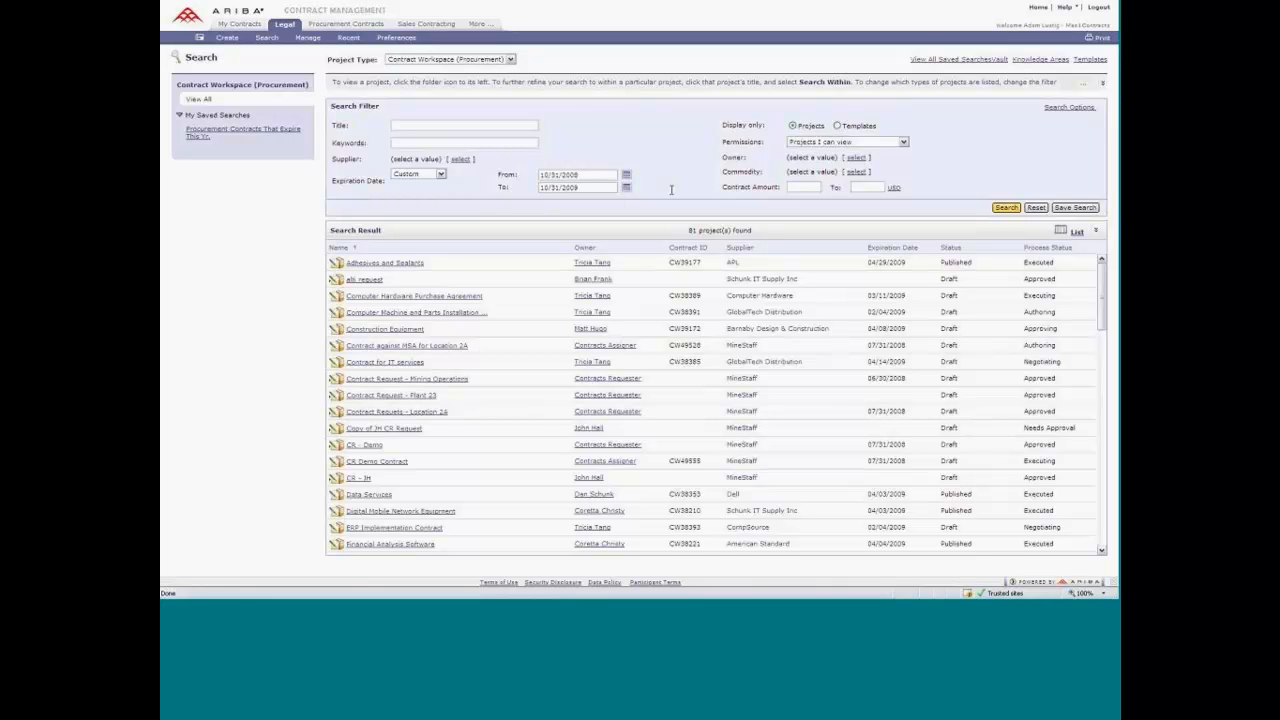
pyautogui.write('10000')
# Limit the contract amount to between $10,000 and $100,000 and run the search.
pyautogui.click(855, 187)
pyautogui.write('10000')
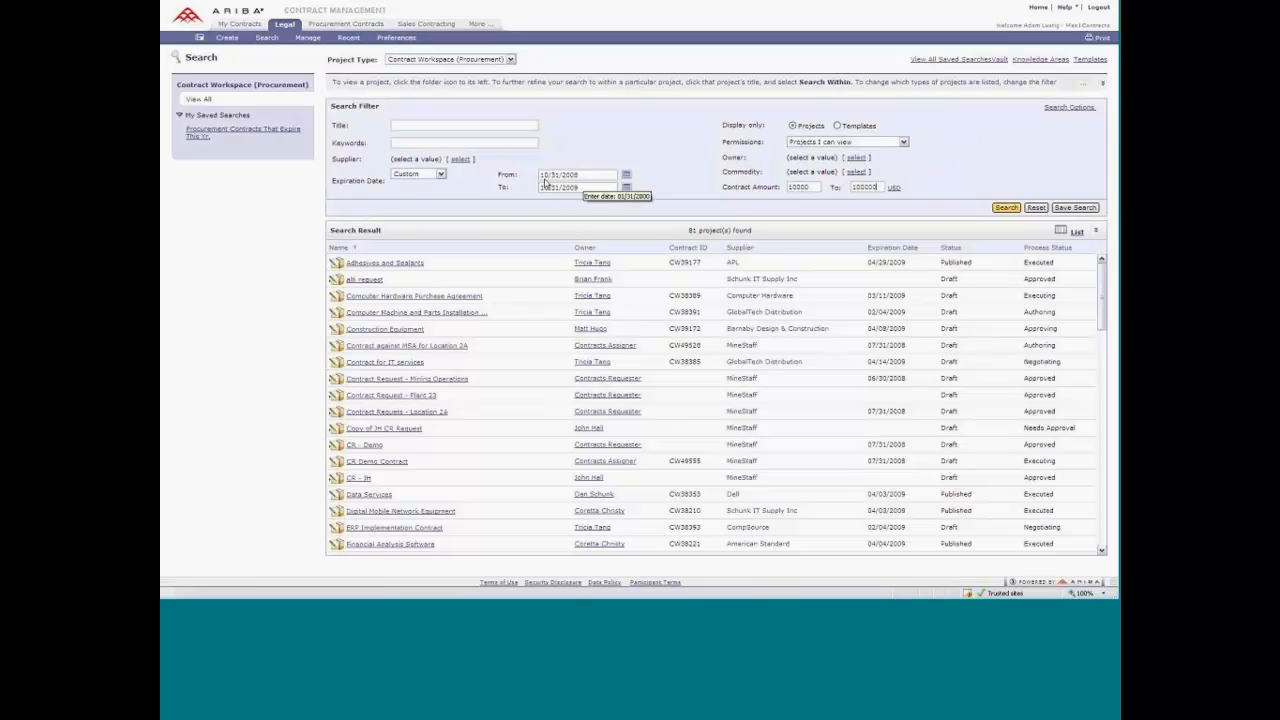
pyautogui.click(1006, 208)
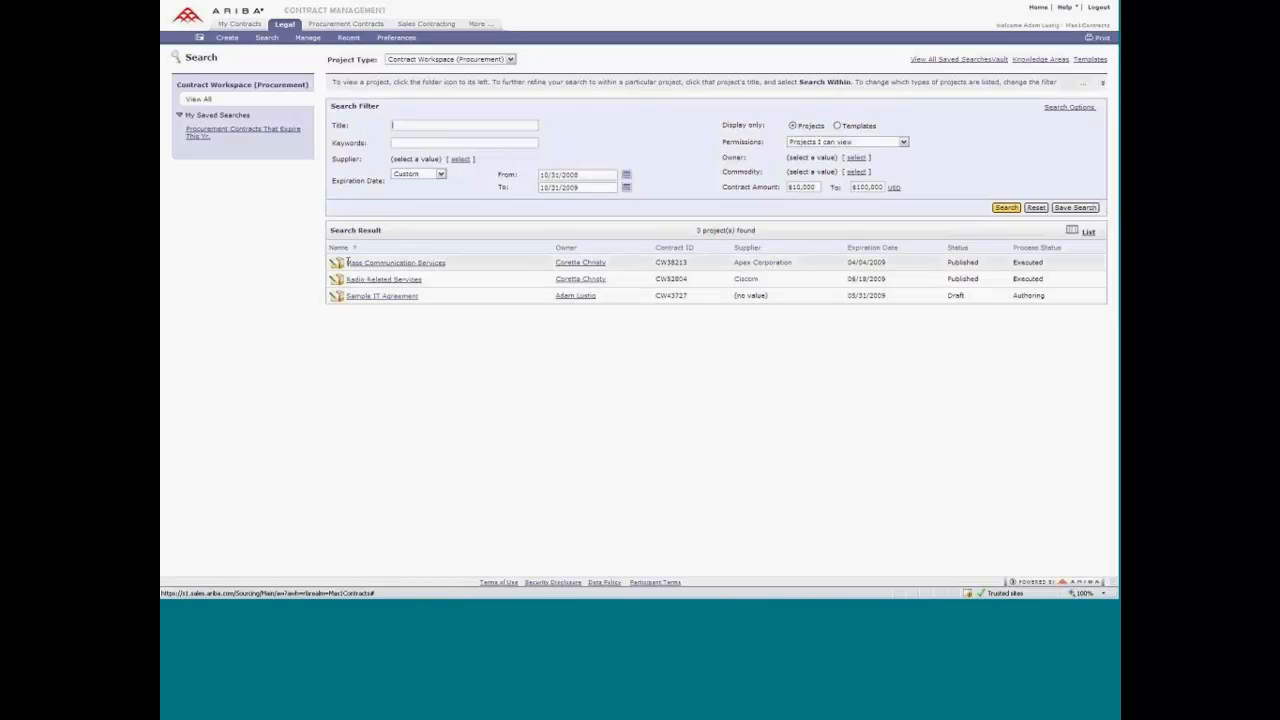
# Narrow the contract search with the keyword "confusion".
pyautogui.click(417, 143)
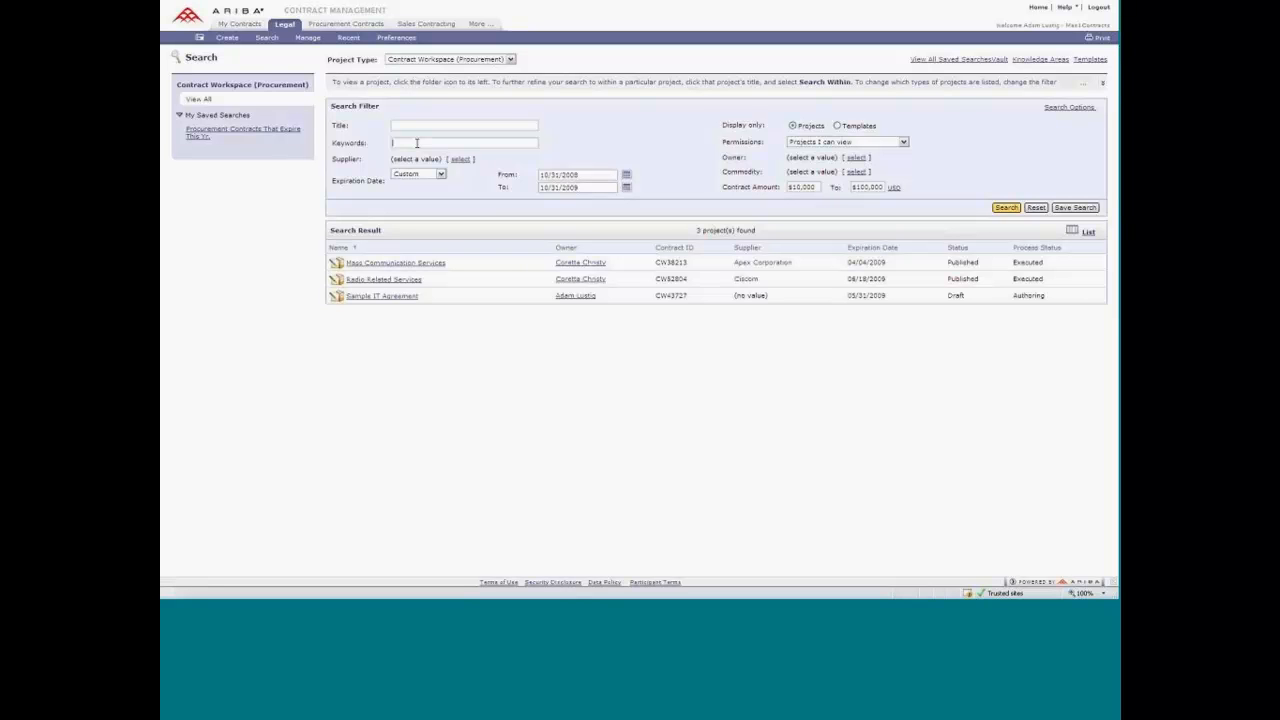
pyautogui.write('confusion')
pyautogui.click(437, 143)
pyautogui.click(1006, 207)
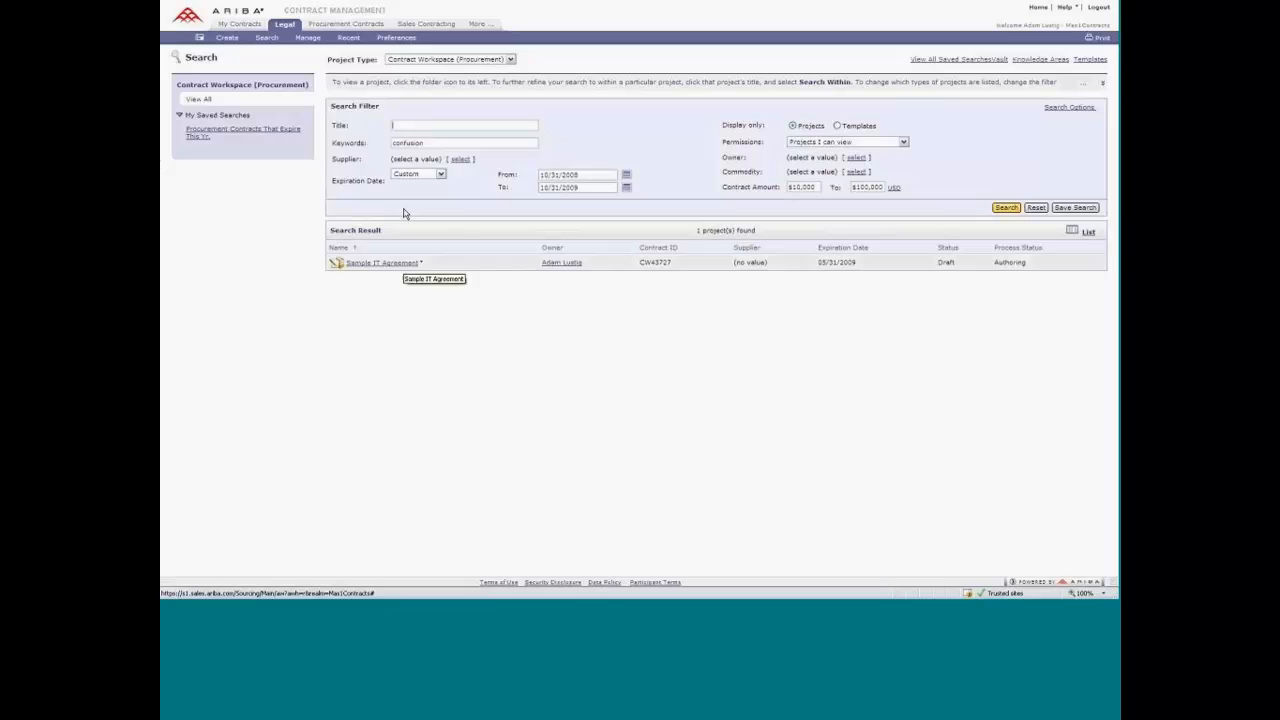
# Check which actions are offered for the Sample IT Agreement search result.
pyautogui.doubleClick(415, 143)
pyautogui.click(443, 145)
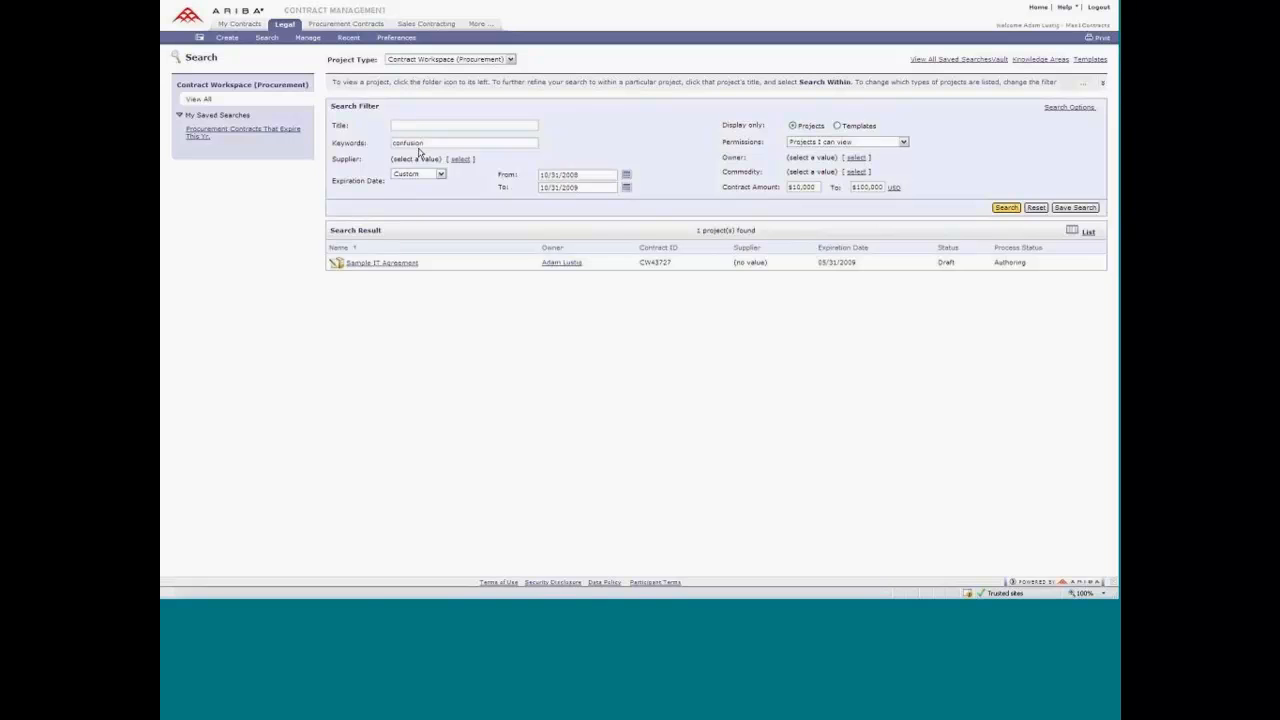
pyautogui.click(382, 264)
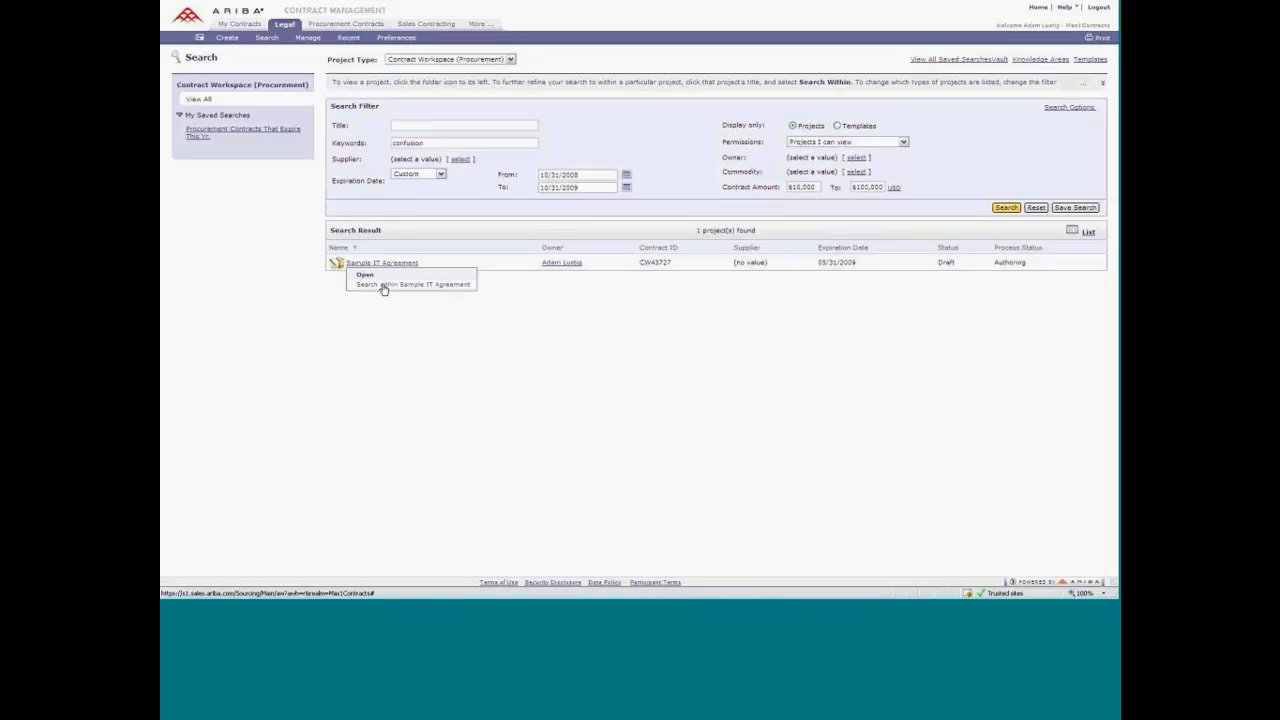
pyautogui.click(420, 364)
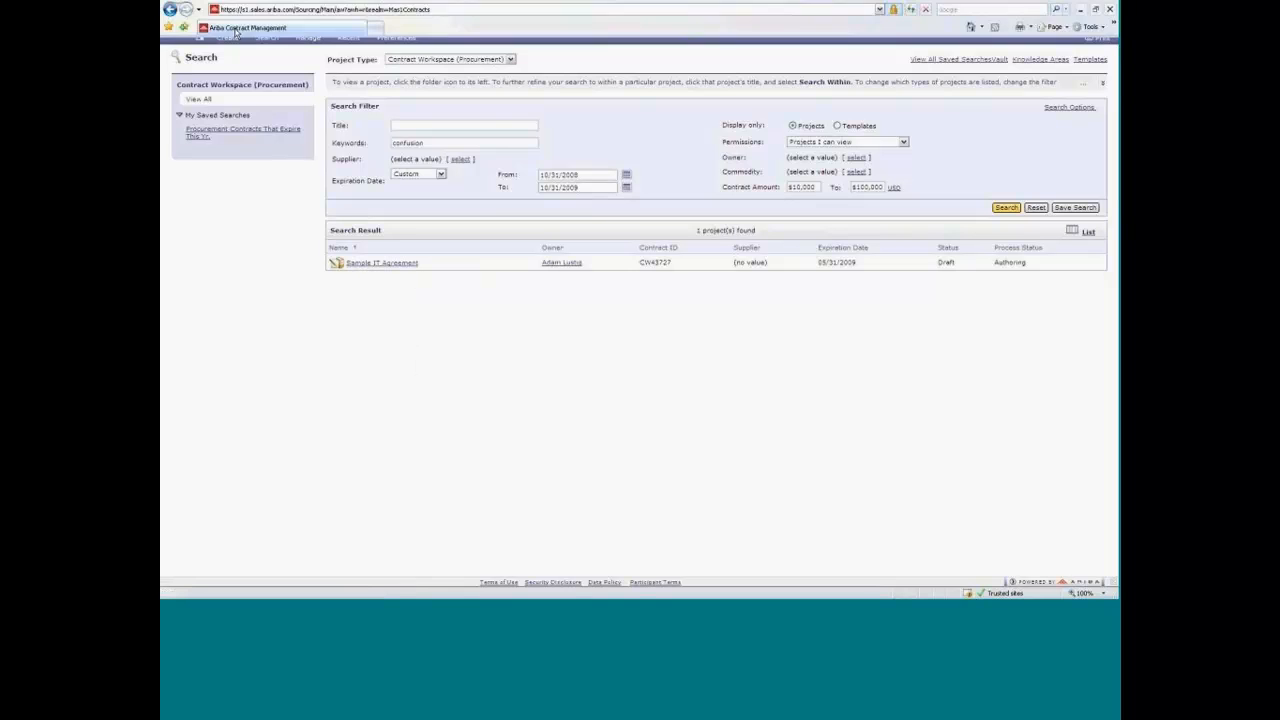
# Start a new procurement contract request from the My Contracts dashboard.
pyautogui.click(250, 27)
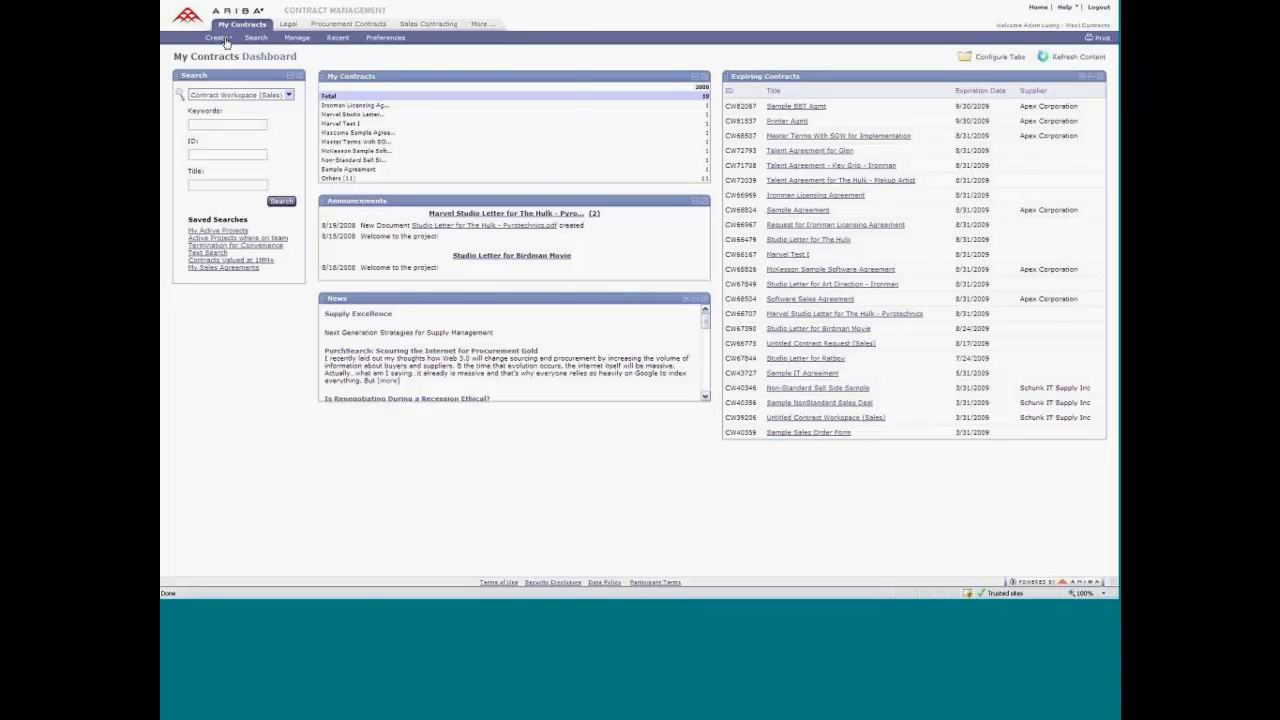
pyautogui.click(222, 38)
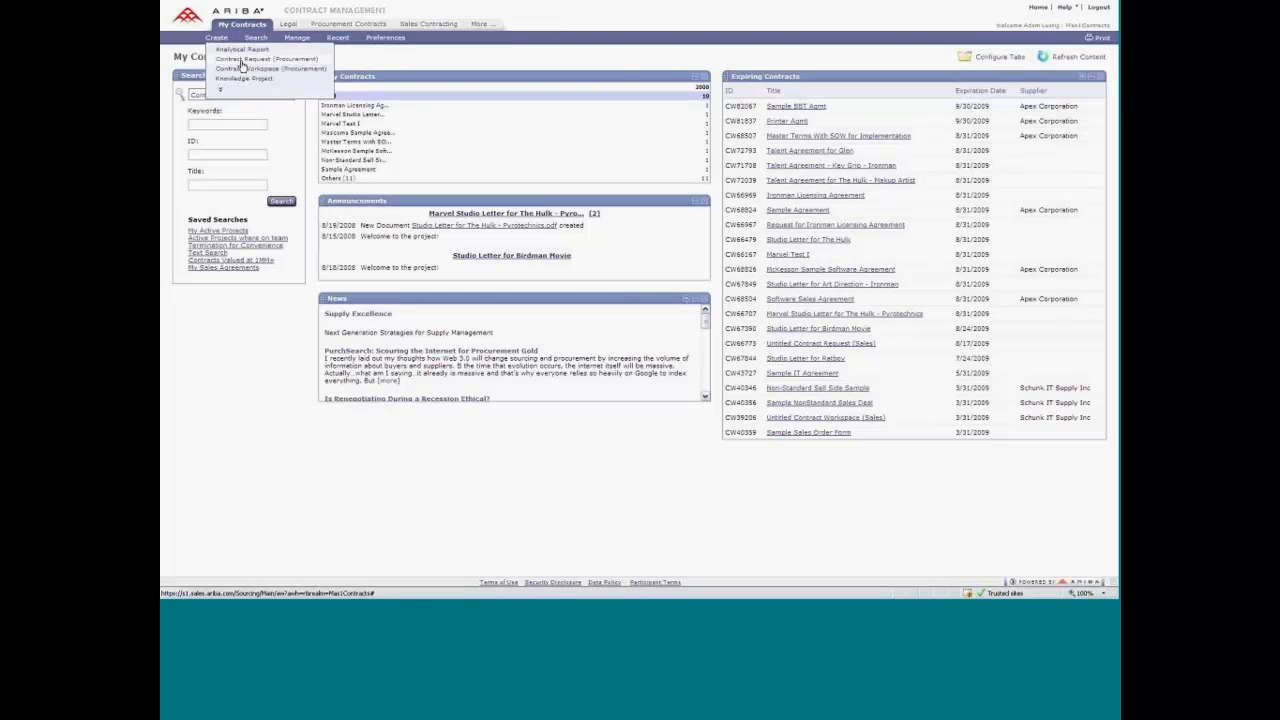
pyautogui.click(297, 61)
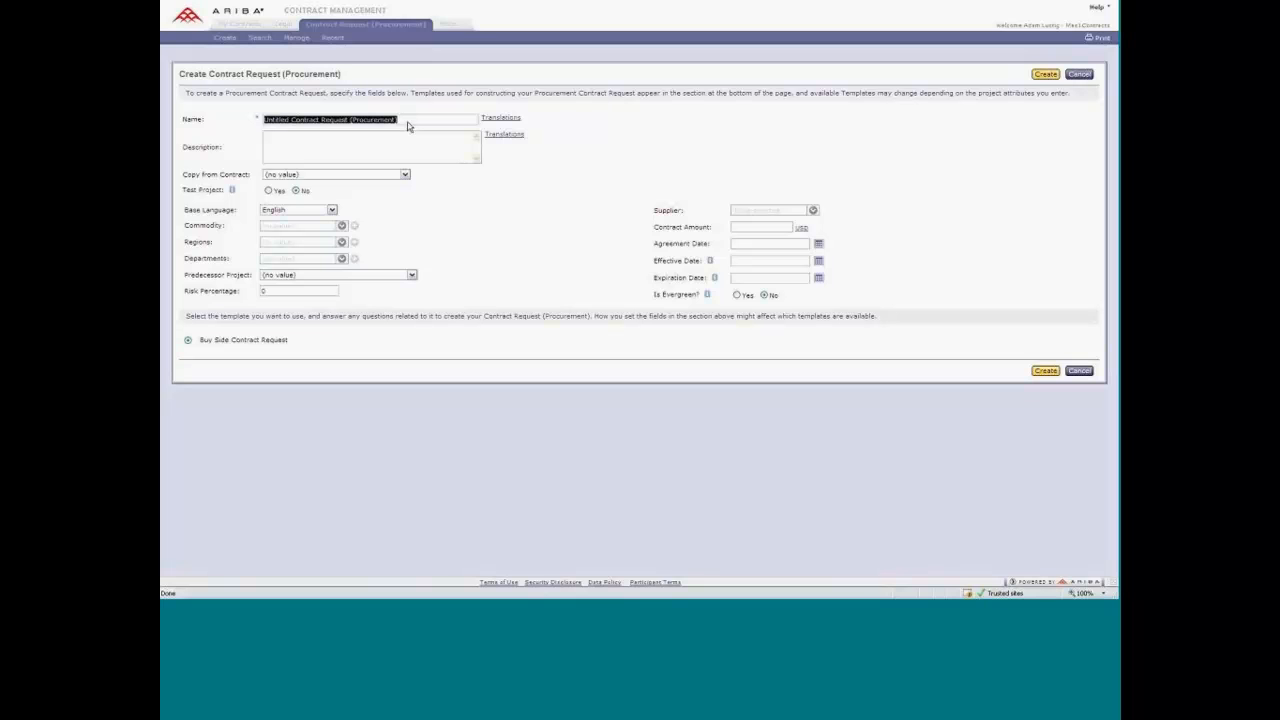
# Name the request "I need a contract", describe it as "Blah Blah" and mark it as not a test project.
pyautogui.write('I ne')
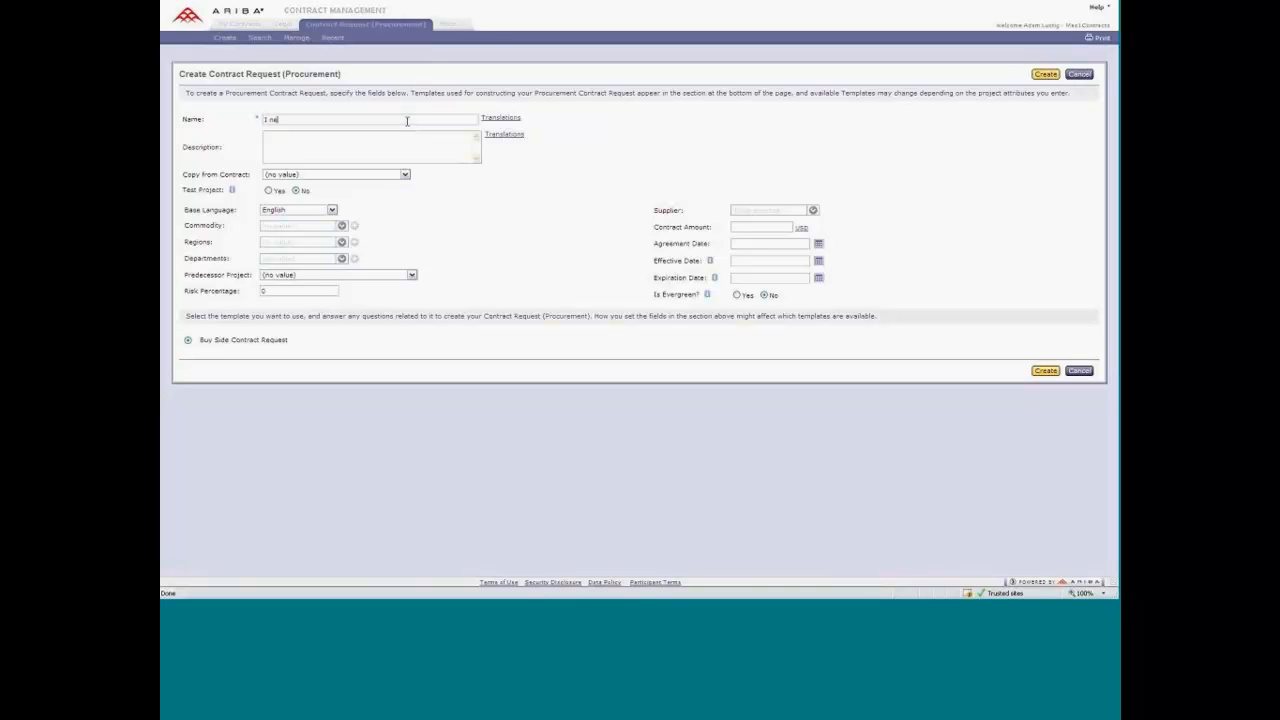
pyautogui.write('ed a contract')
pyautogui.click(314, 150)
pyautogui.write('Blah Blah')
pyautogui.click(295, 190)
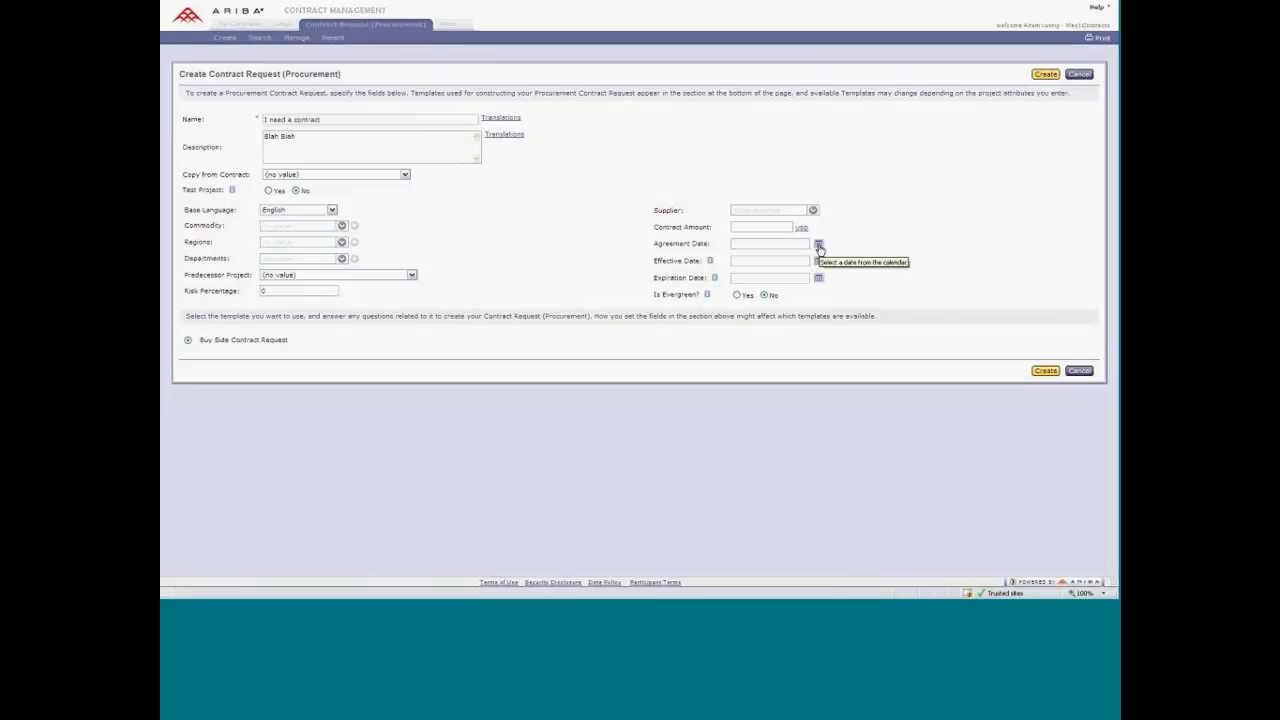
pyautogui.click(819, 279)
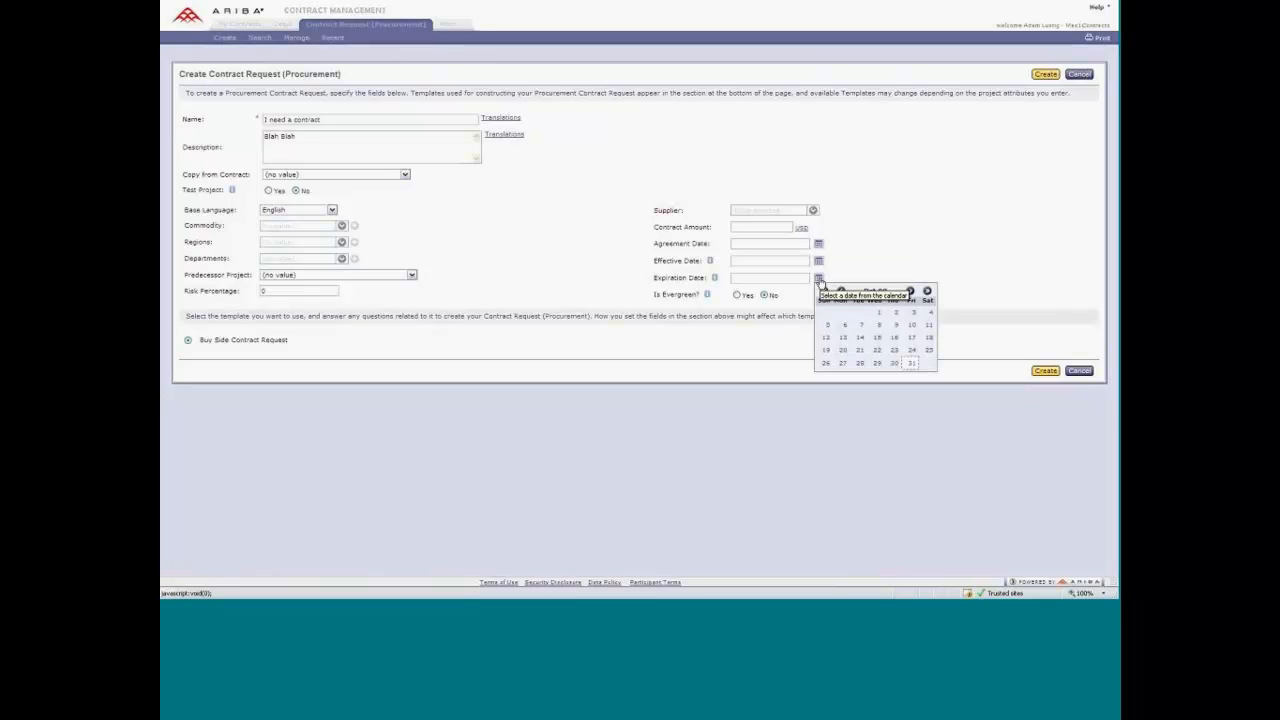
pyautogui.click(997, 265)
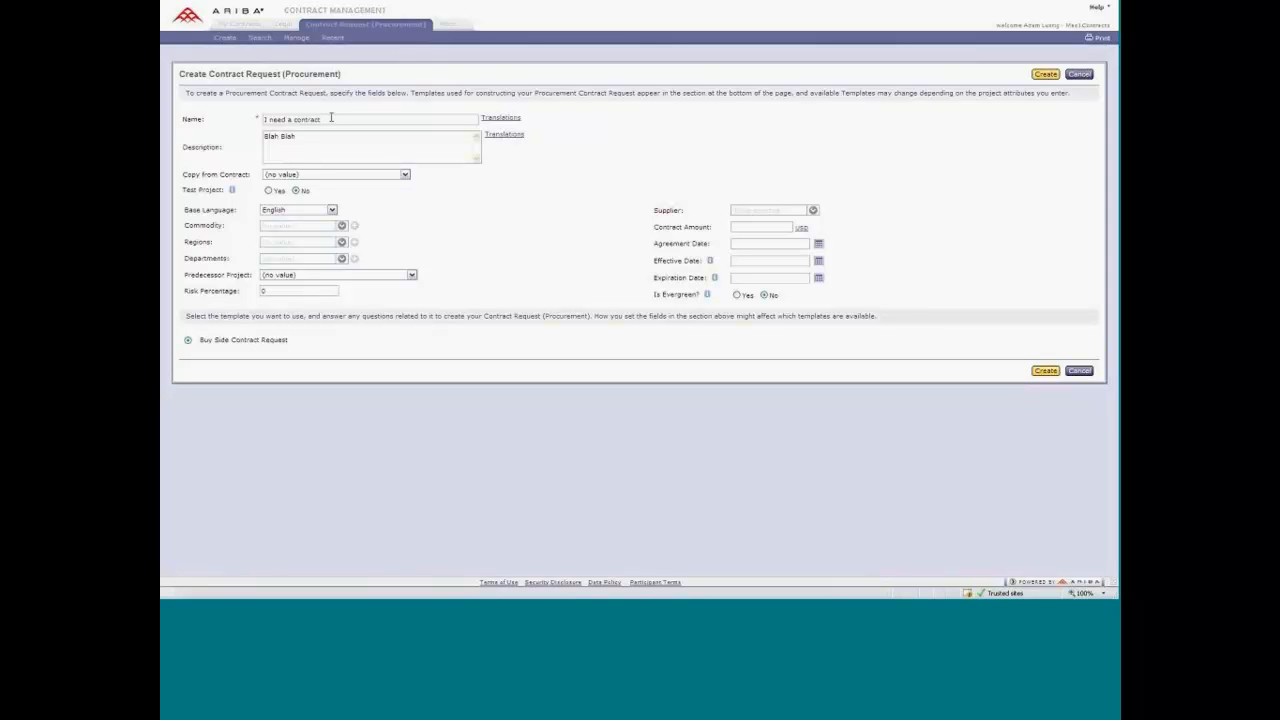
pyautogui.moveTo(331, 118); pyautogui.dragTo(258, 120)
pyautogui.click(202, 343)
pyautogui.moveTo(202, 343); pyautogui.dragTo(283, 341)
# Assign department 63 to the contract request.
pyautogui.click(342, 260)
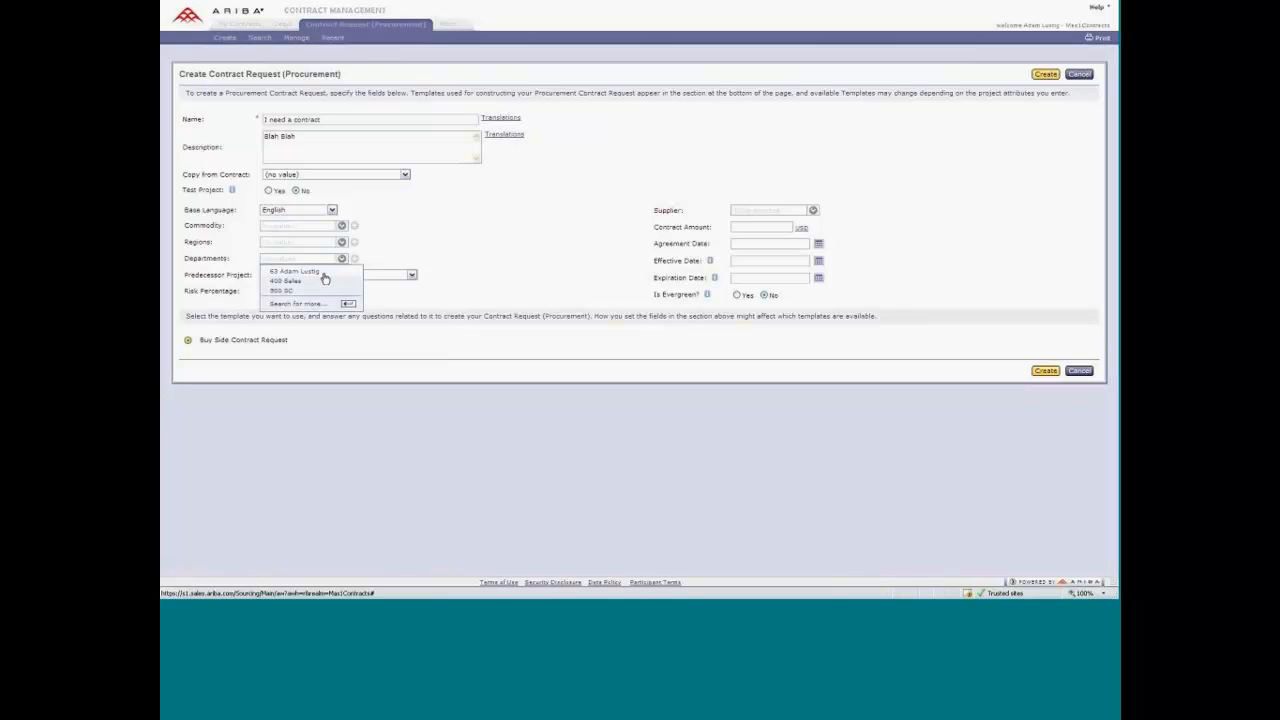
pyautogui.click(310, 277)
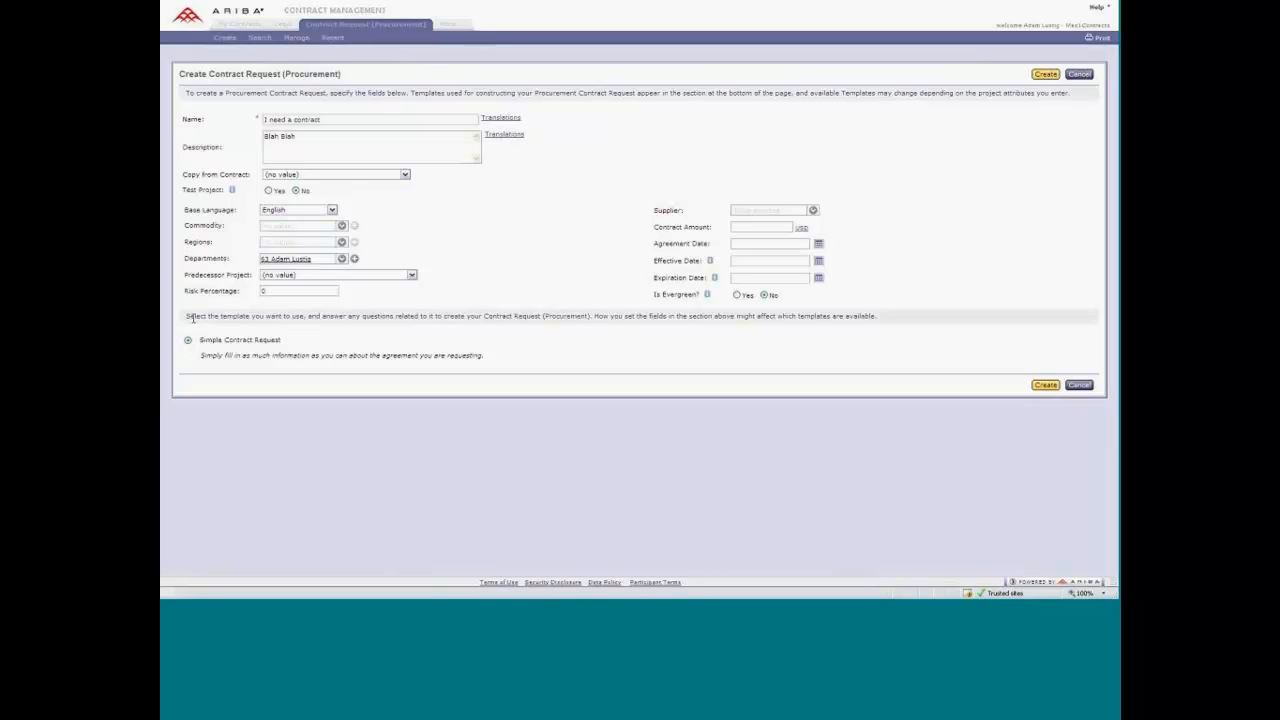
# Set the agreement and effective dates to 11/01/2008 and the expiration date to 09/30/2009.
pyautogui.click(819, 246)
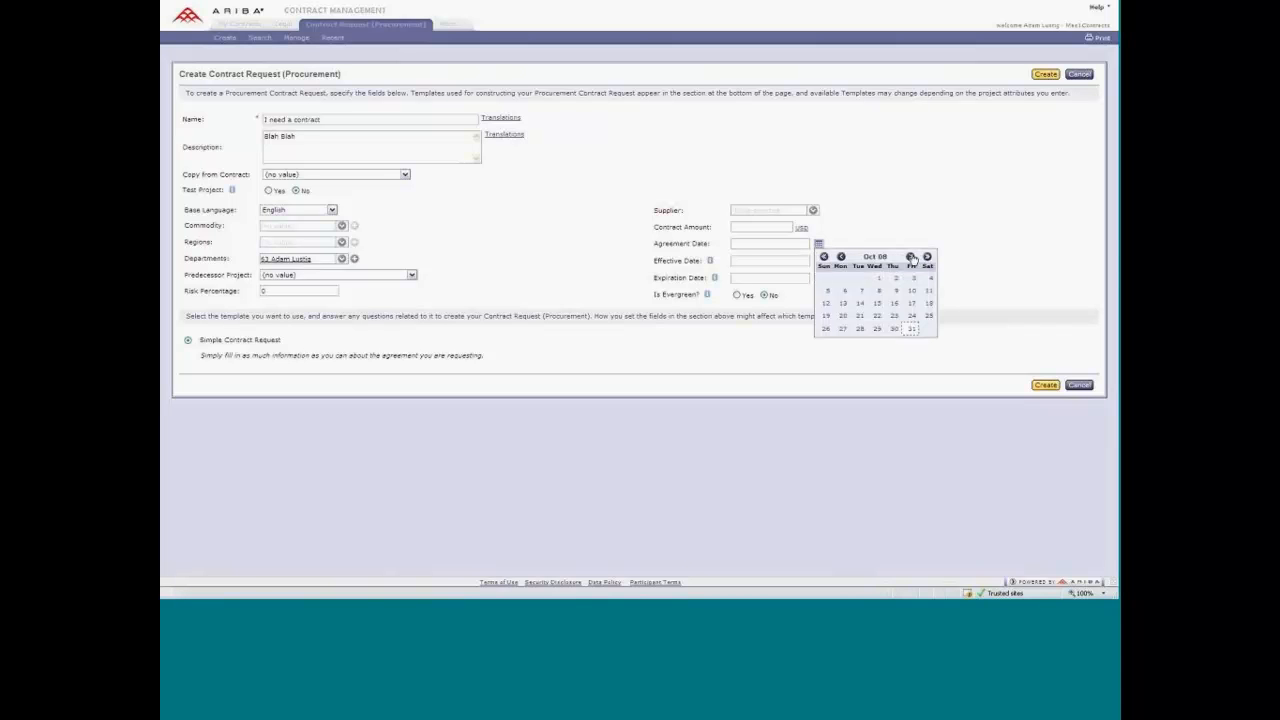
pyautogui.click(910, 257)
pyautogui.click(928, 279)
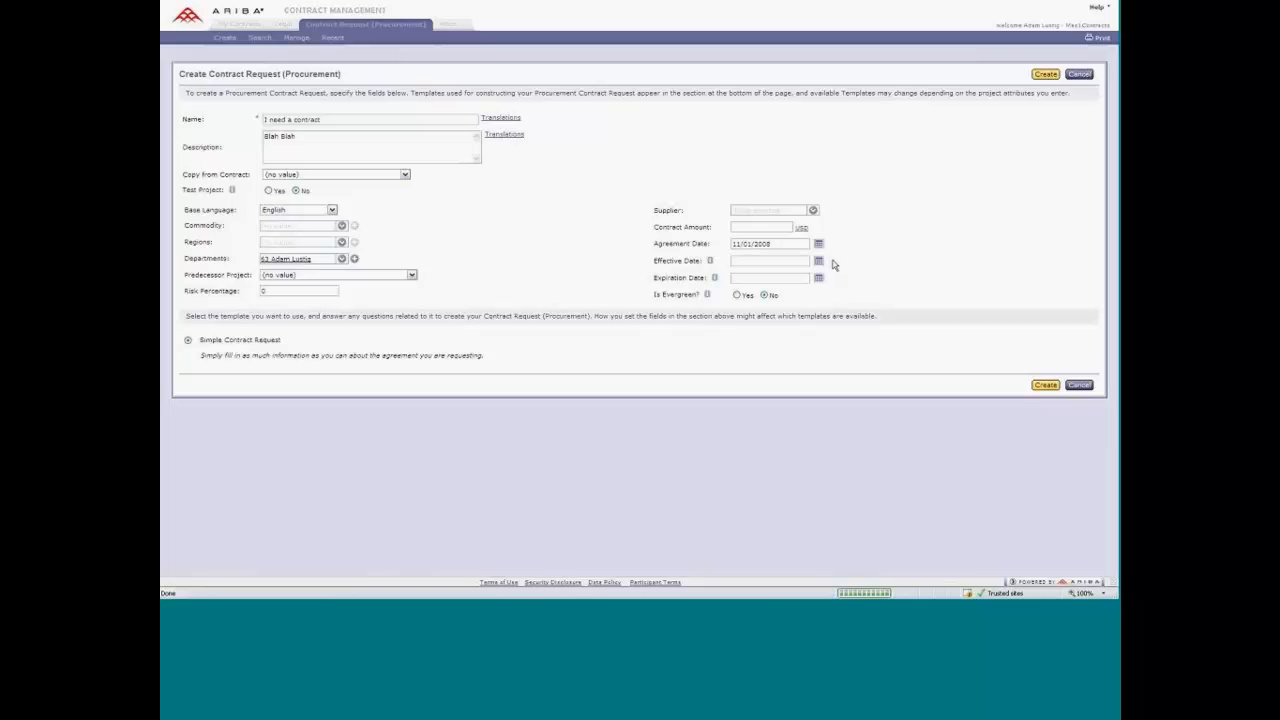
pyautogui.click(819, 261)
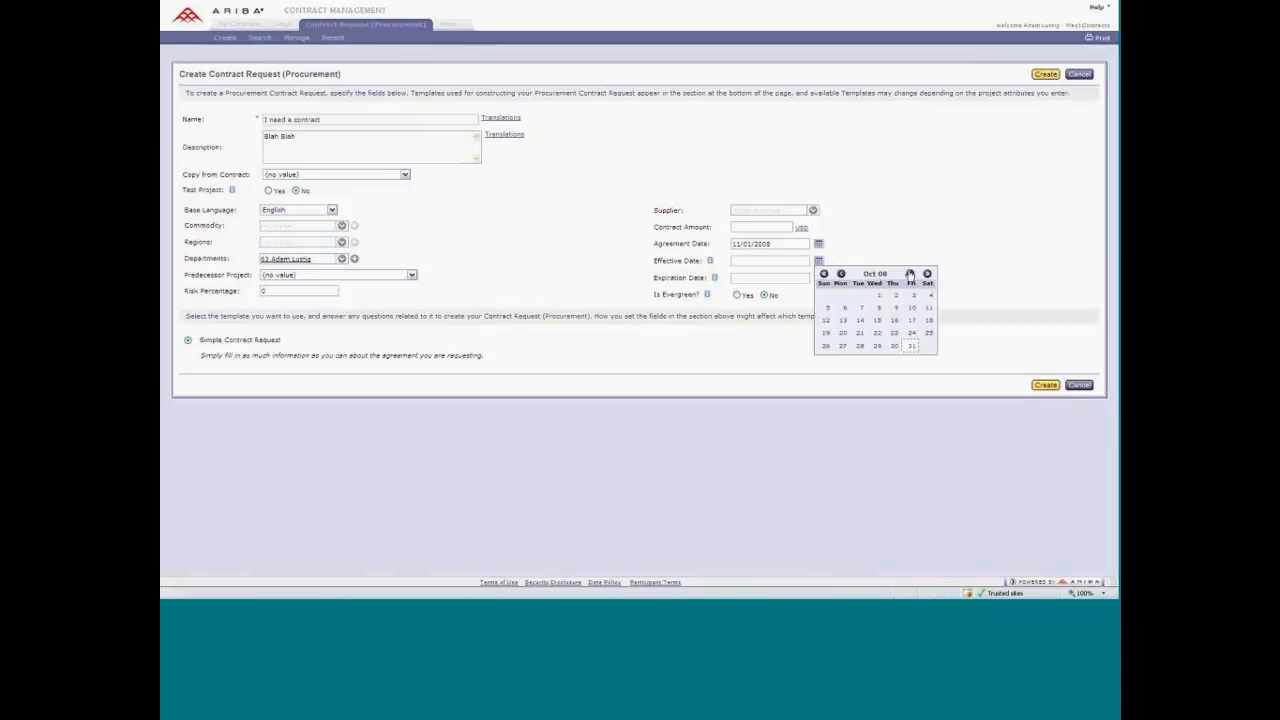
pyautogui.click(911, 274)
pyautogui.click(928, 295)
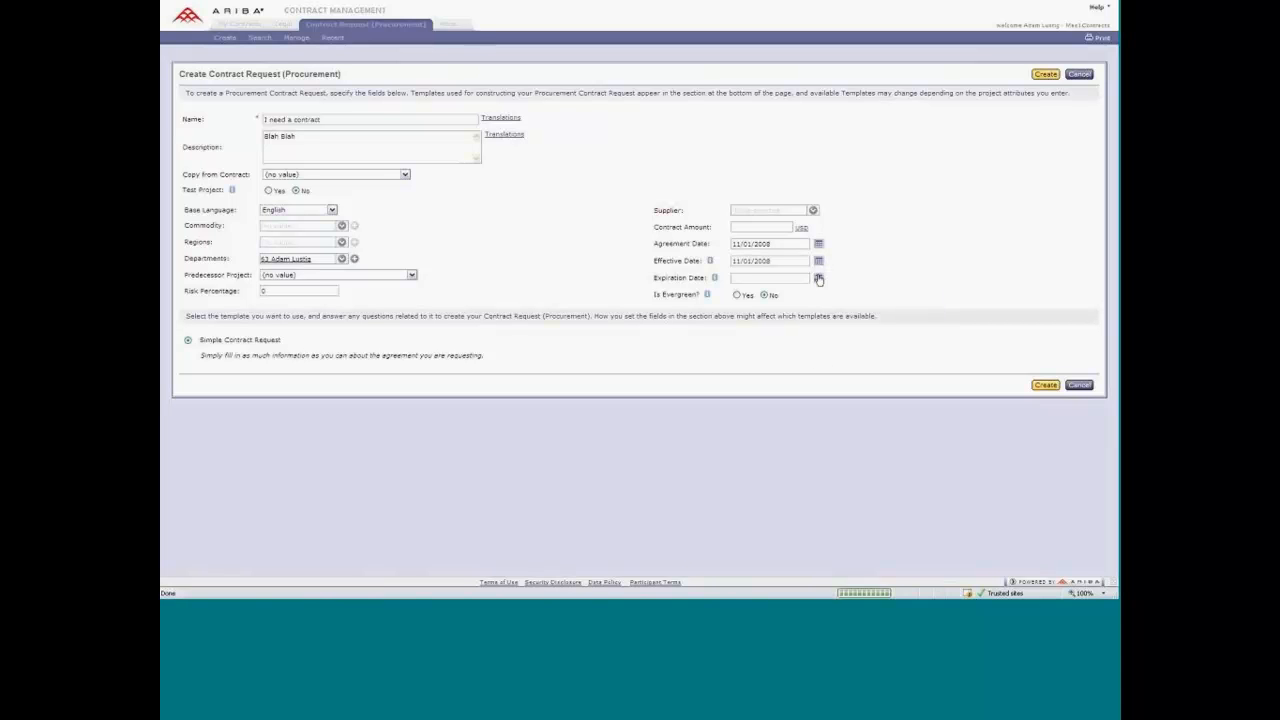
pyautogui.click(820, 280)
pyautogui.click(927, 292)
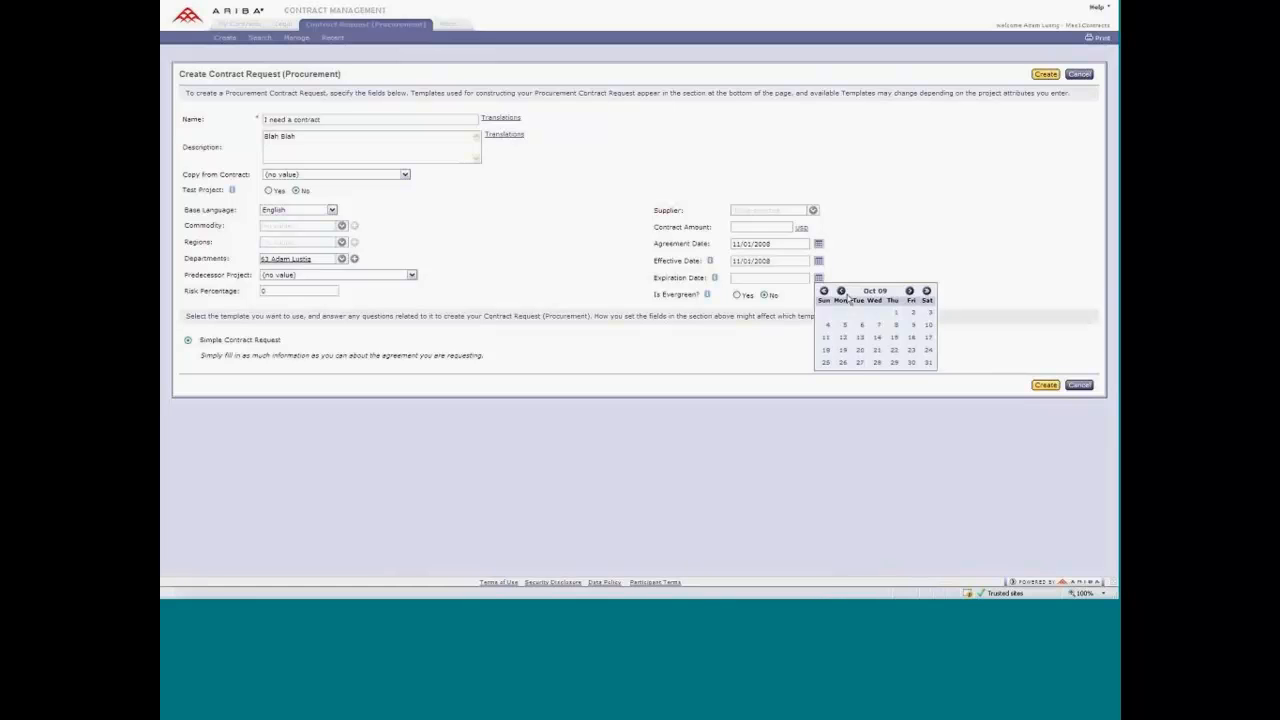
pyautogui.click(842, 292)
pyautogui.click(872, 325)
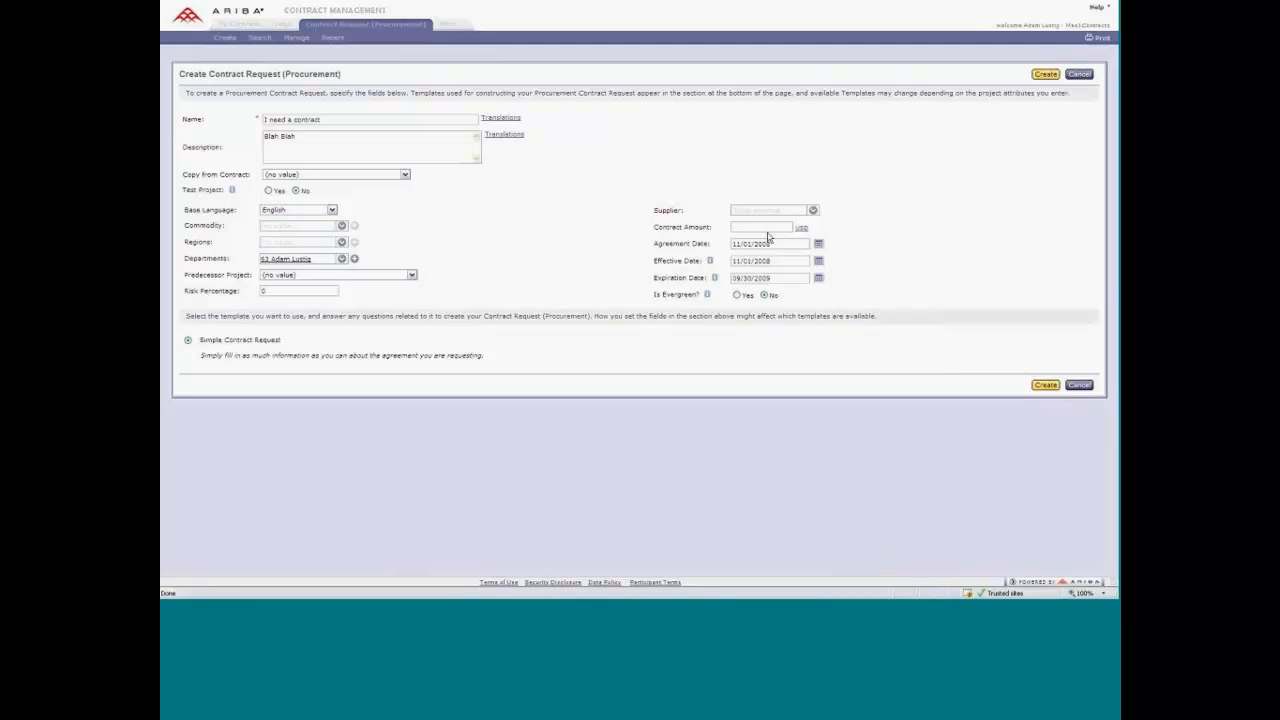
# Create the contract request with Apex Corporation as supplier and the Information Technology commodity.
pyautogui.click(814, 211)
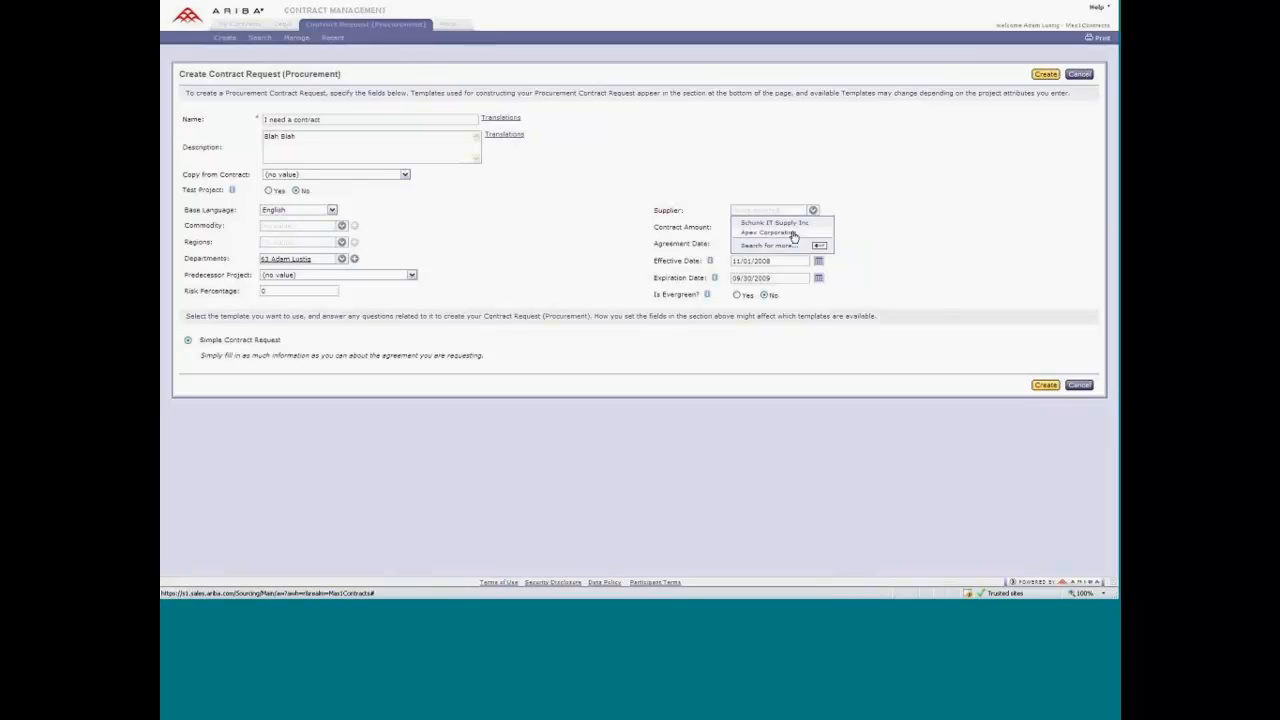
pyautogui.click(793, 234)
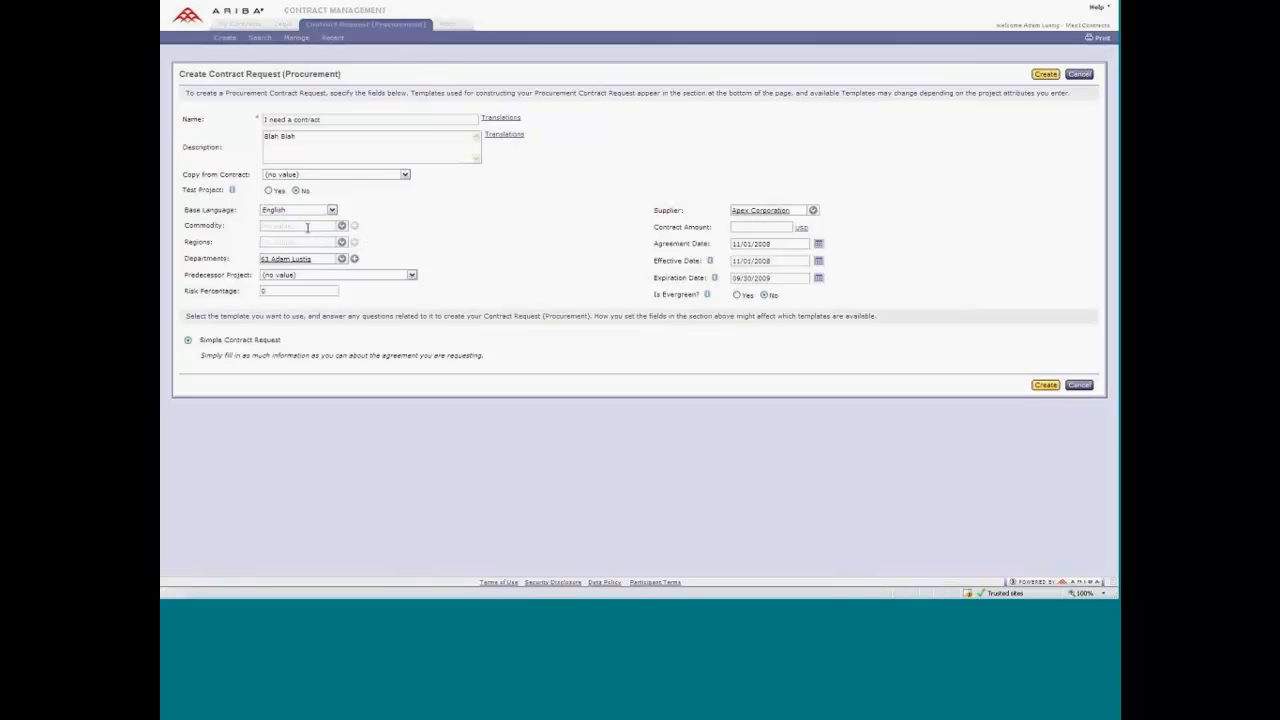
pyautogui.click(342, 226)
pyautogui.click(335, 238)
pyautogui.click(1037, 385)
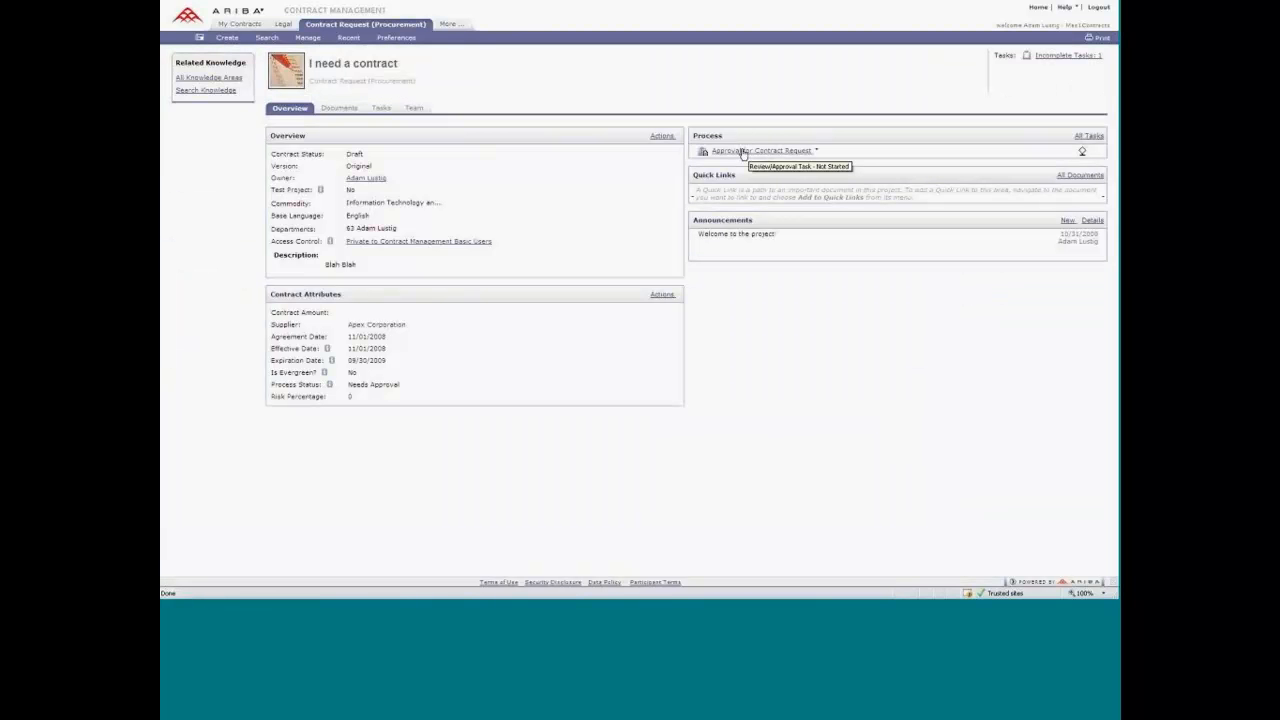
# Open the details of the Approval for Contract Request task and set its fixed due date to 11/03/2008.
pyautogui.click(743, 151)
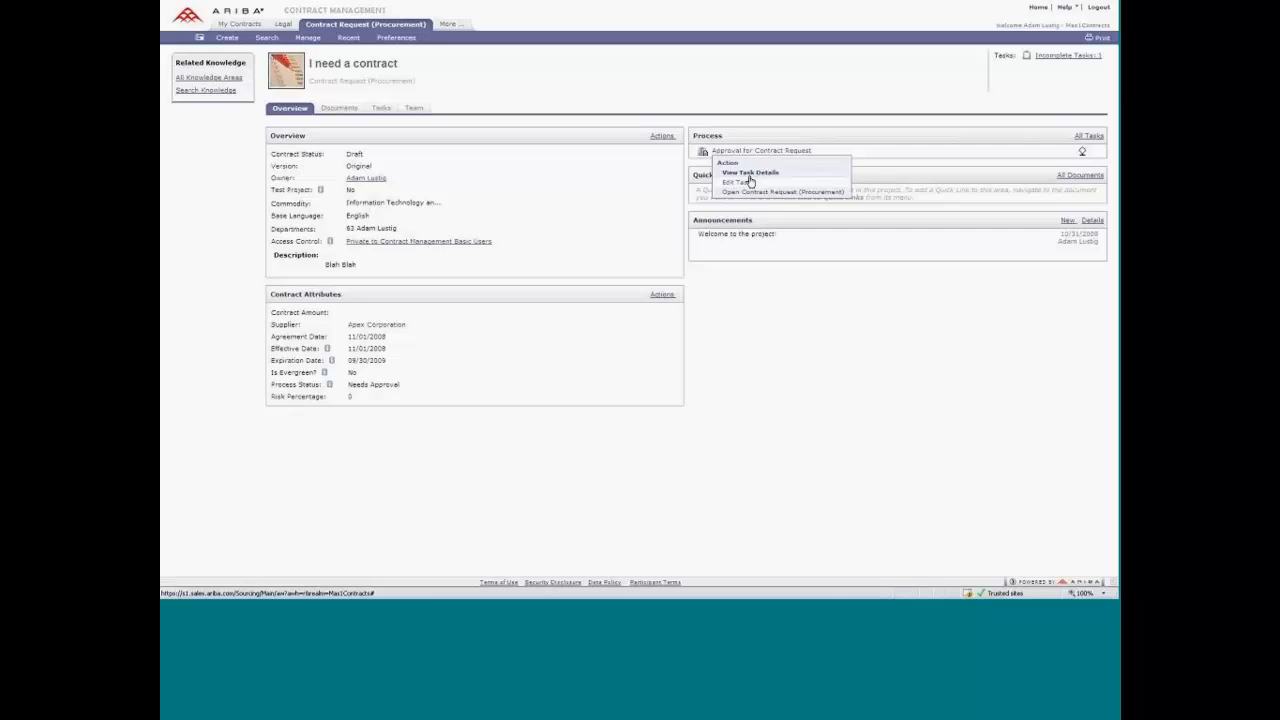
pyautogui.click(752, 173)
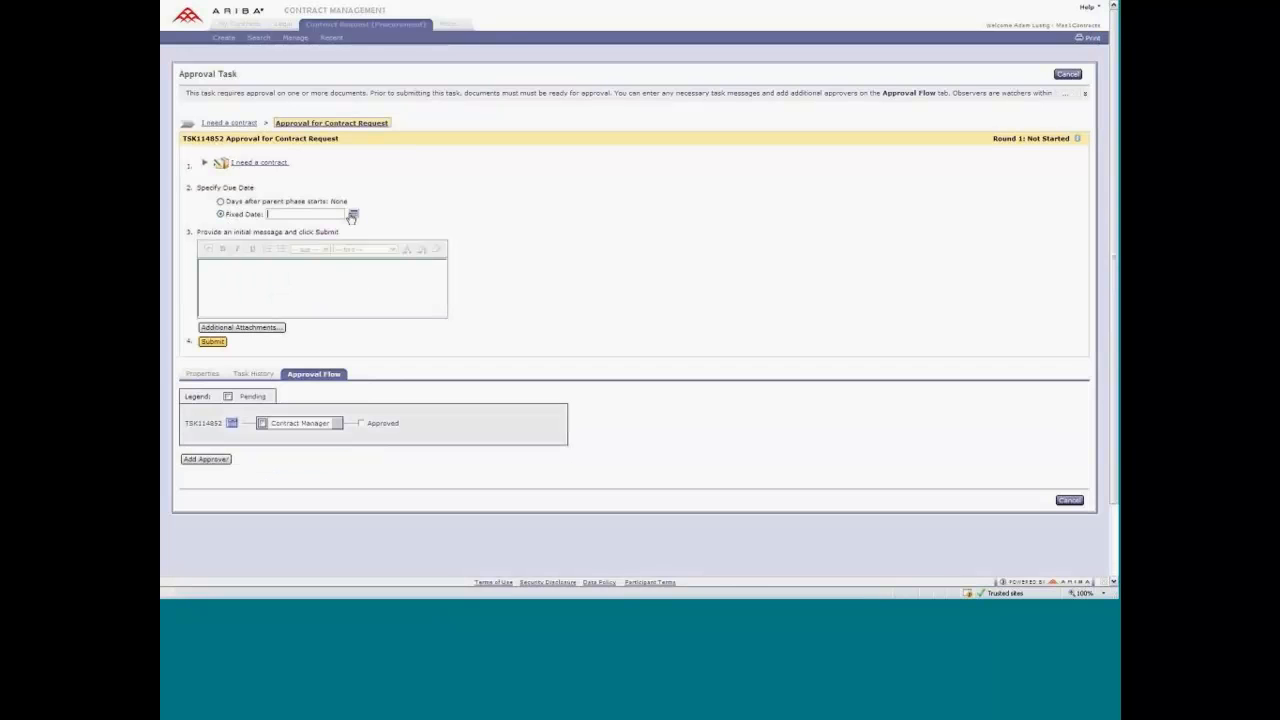
pyautogui.click(352, 214)
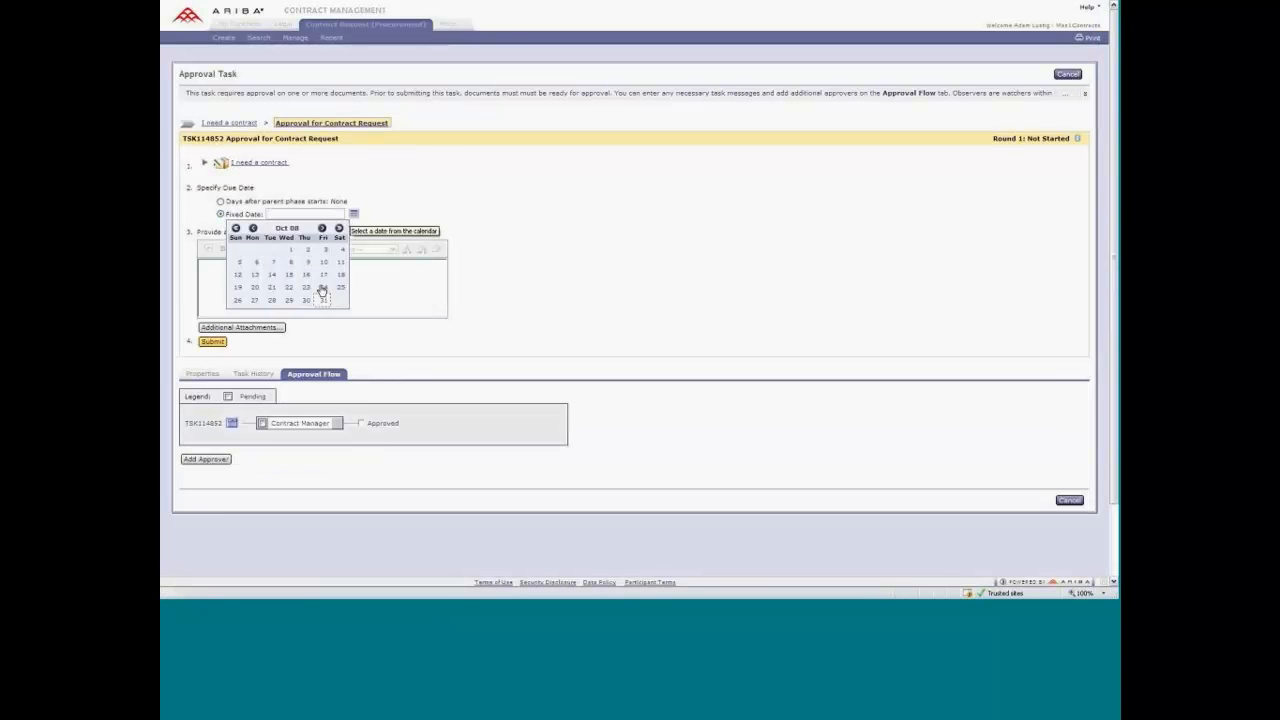
pyautogui.click(322, 229)
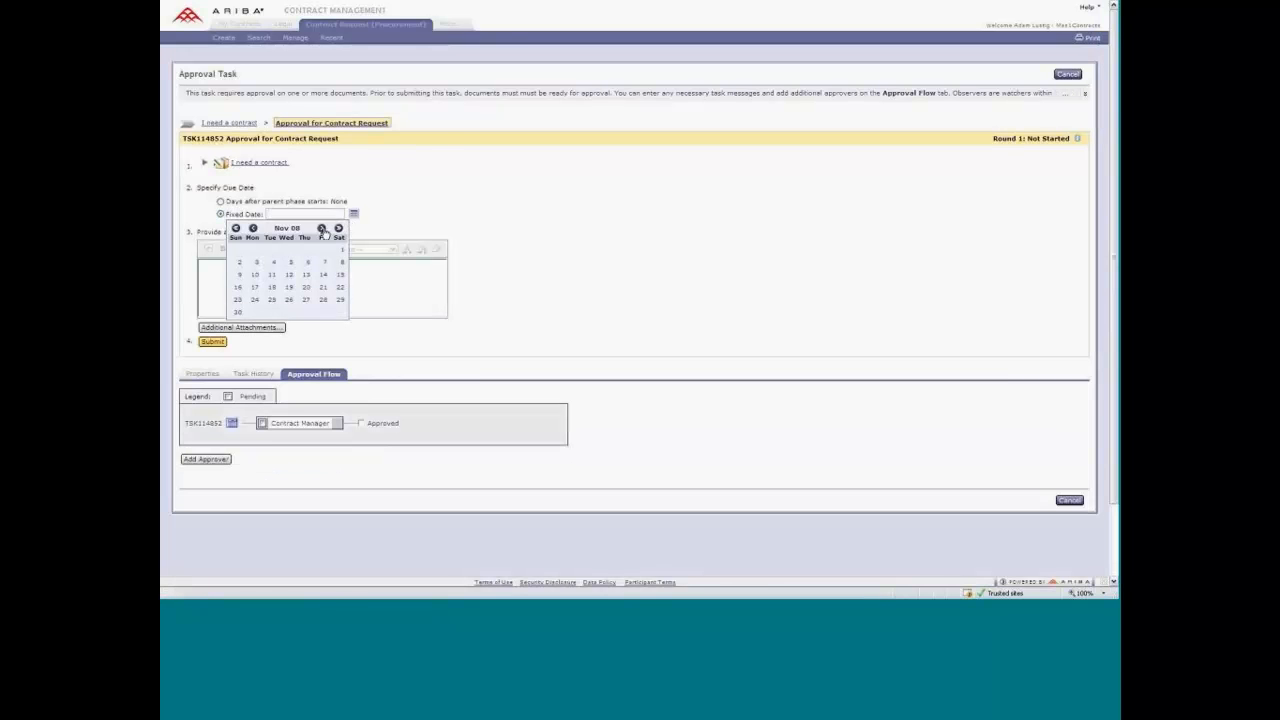
pyautogui.click(255, 265)
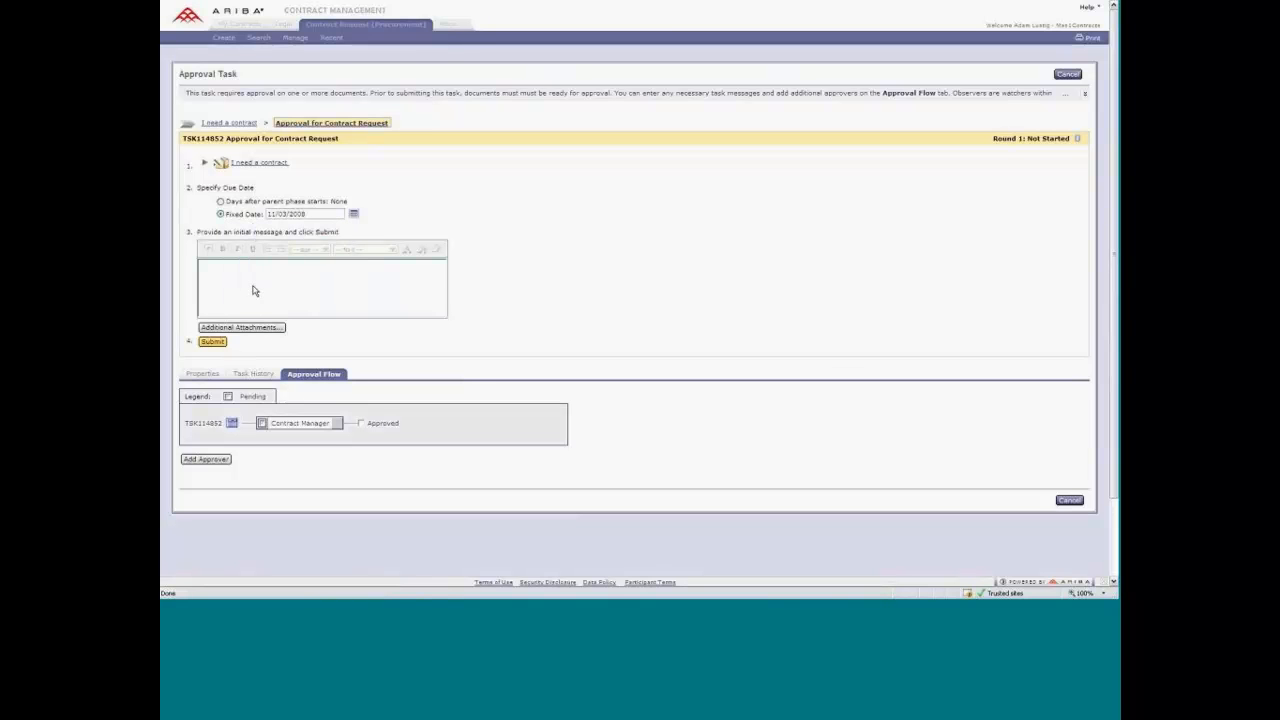
# Enter the initial message "I need a contract", formatting the word "contract" as bold, underlined and pink.
pyautogui.write('need')
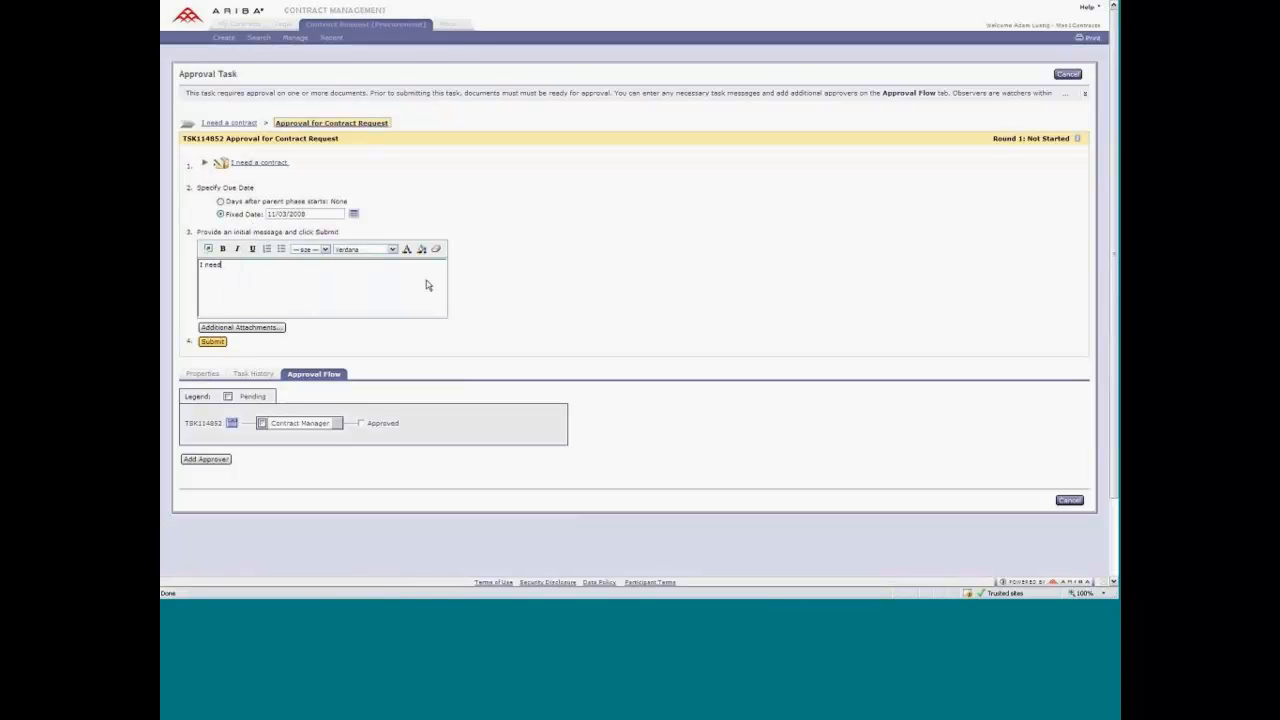
pyautogui.write(' a contract')
pyautogui.click(252, 250)
pyautogui.click(224, 250)
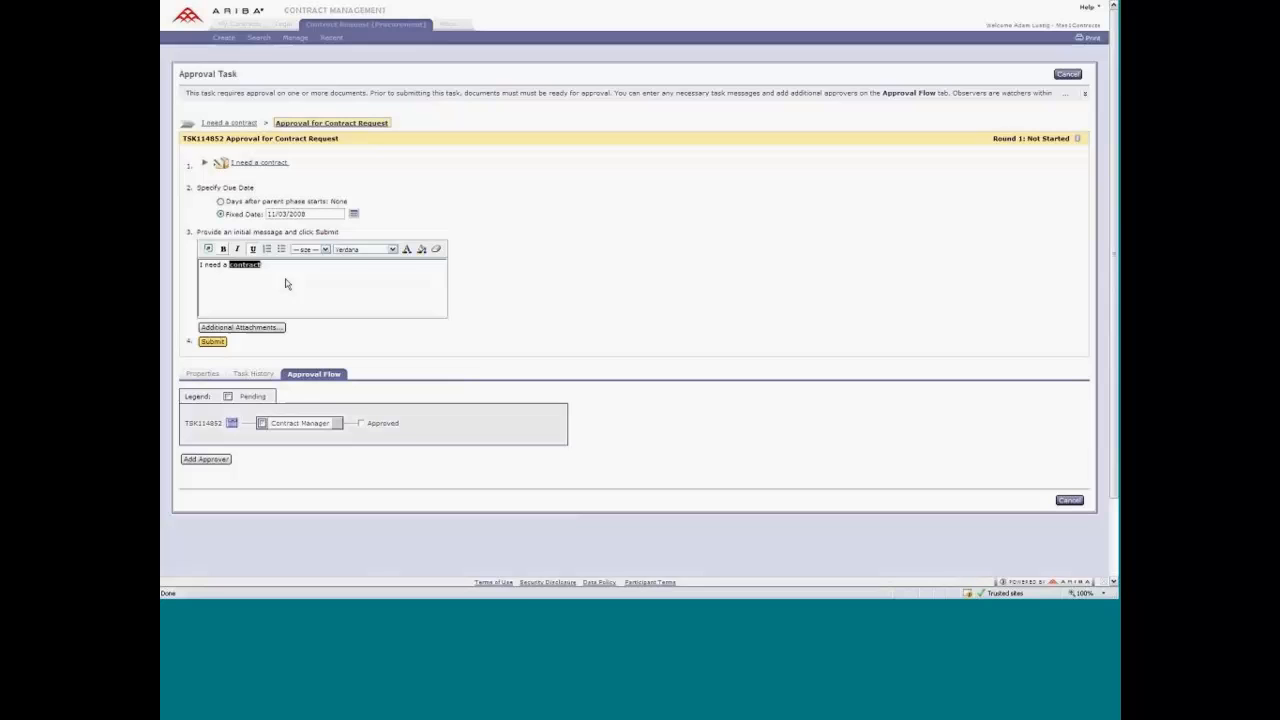
pyautogui.click(406, 249)
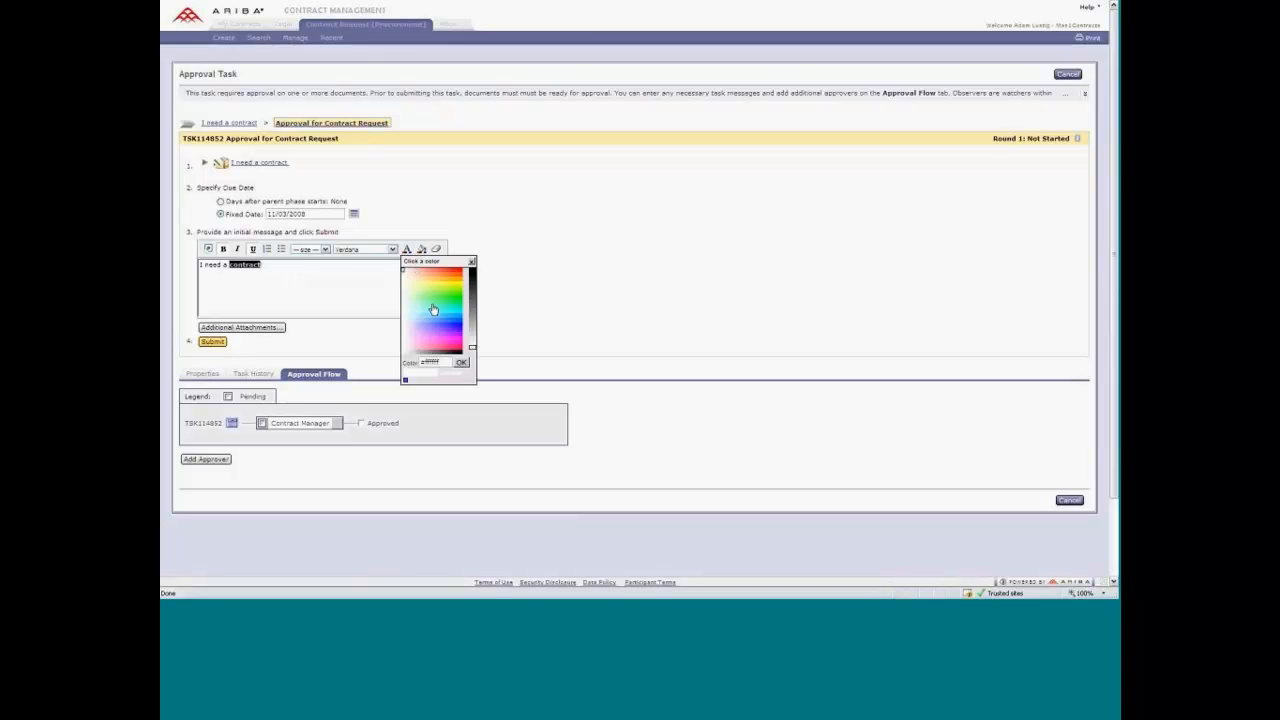
pyautogui.click(446, 342)
pyautogui.click(461, 362)
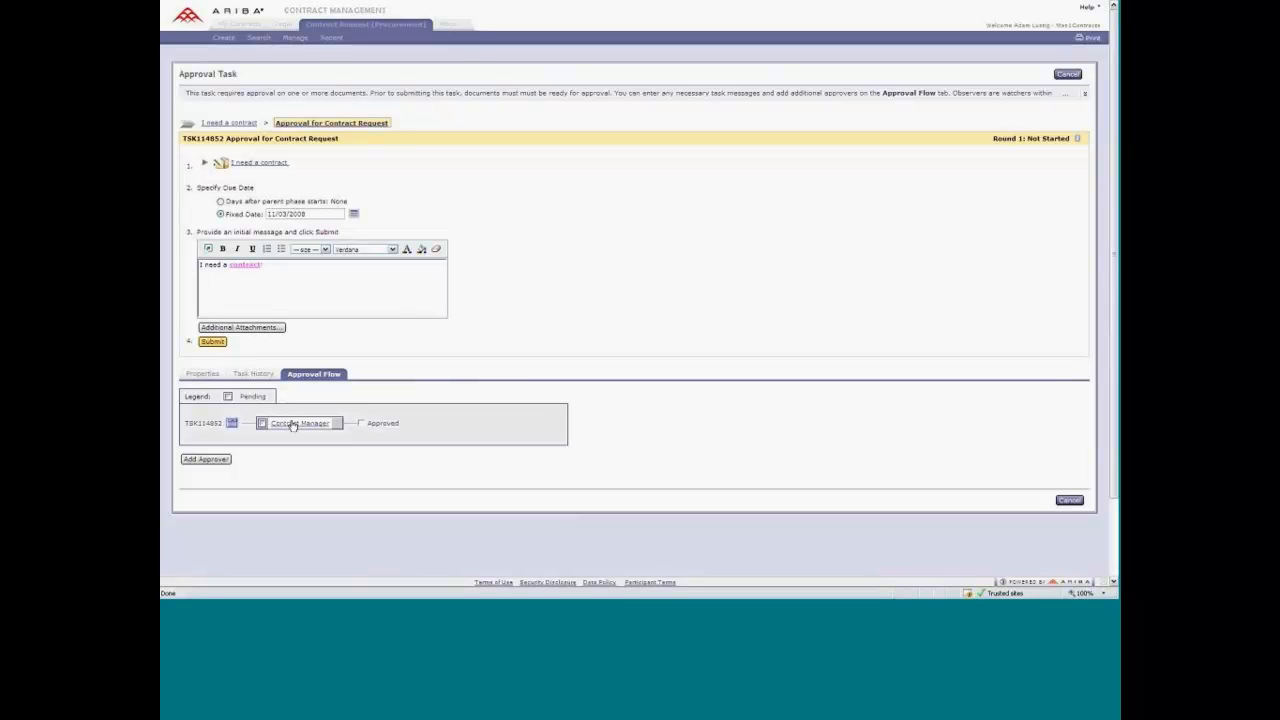
# Review the approval flow's approver options and submit the contract request's approval task.
pyautogui.moveTo(293, 426)
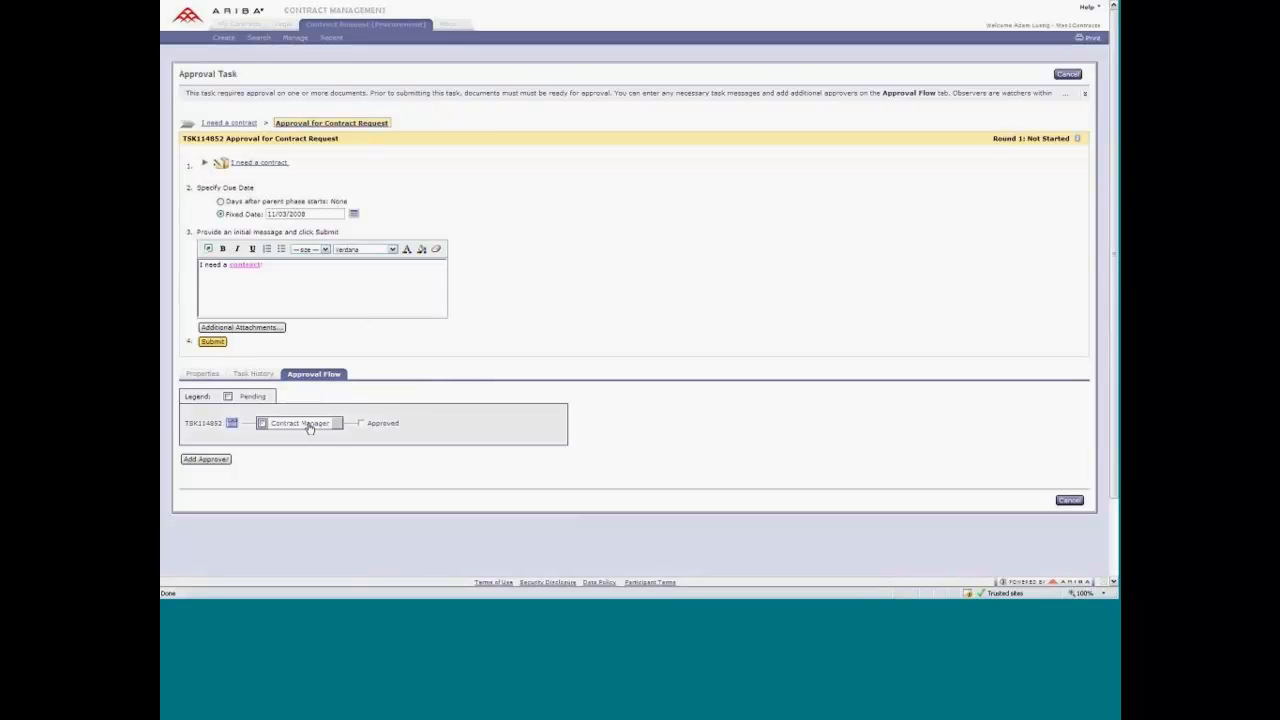
pyautogui.click(207, 459)
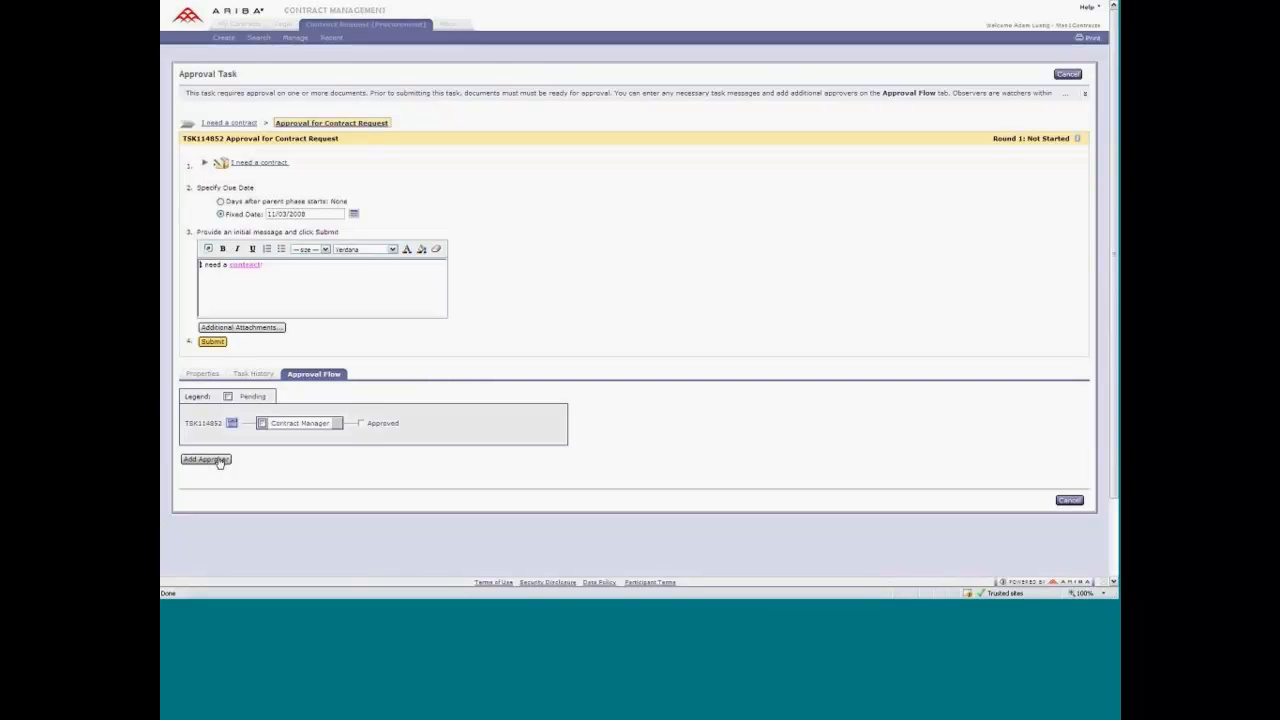
pyautogui.click(212, 343)
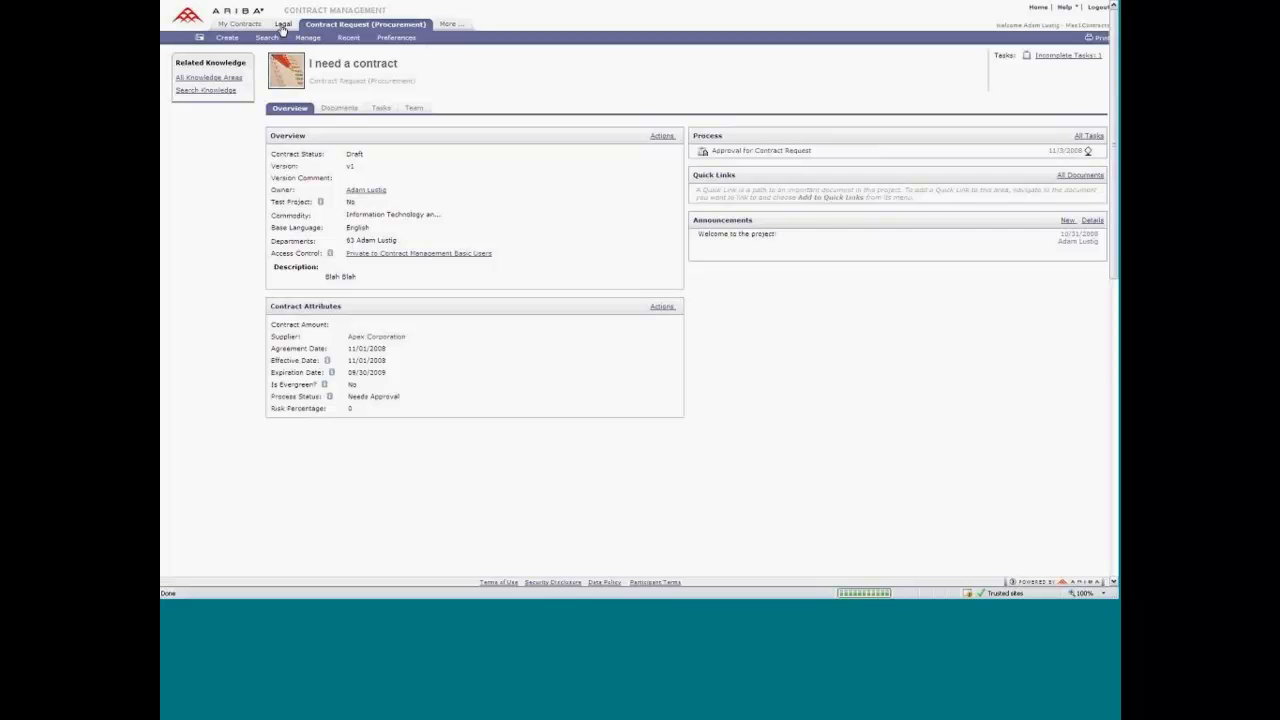
# Open the "I need a contract" approval task from the Legal dashboard's to-do list and approve it with the message "Approved".
pyautogui.click(283, 25)
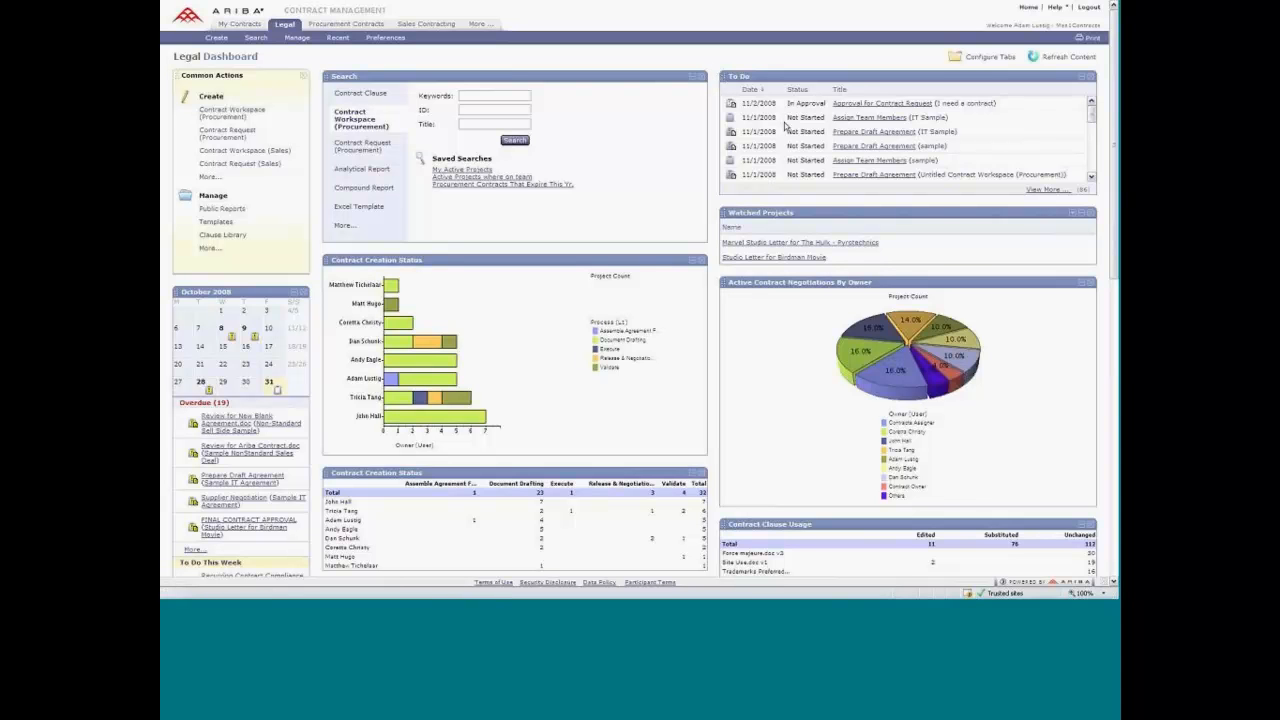
pyautogui.click(870, 106)
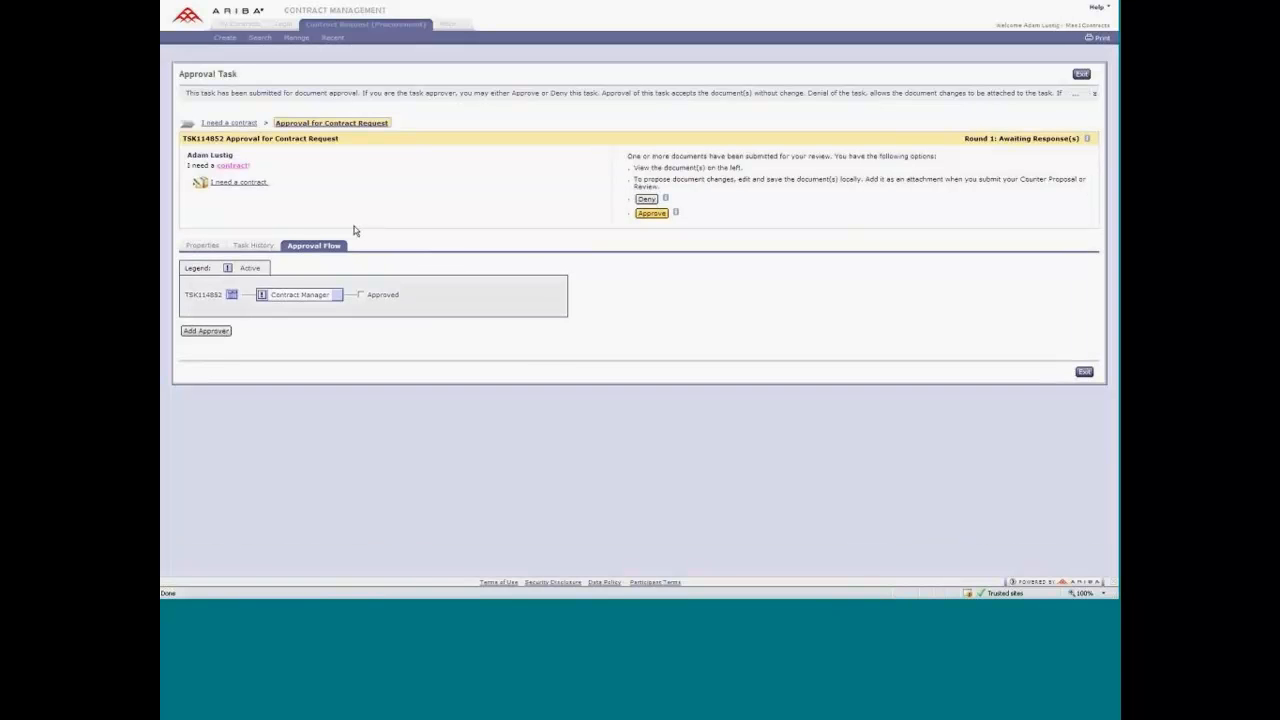
pyautogui.click(651, 214)
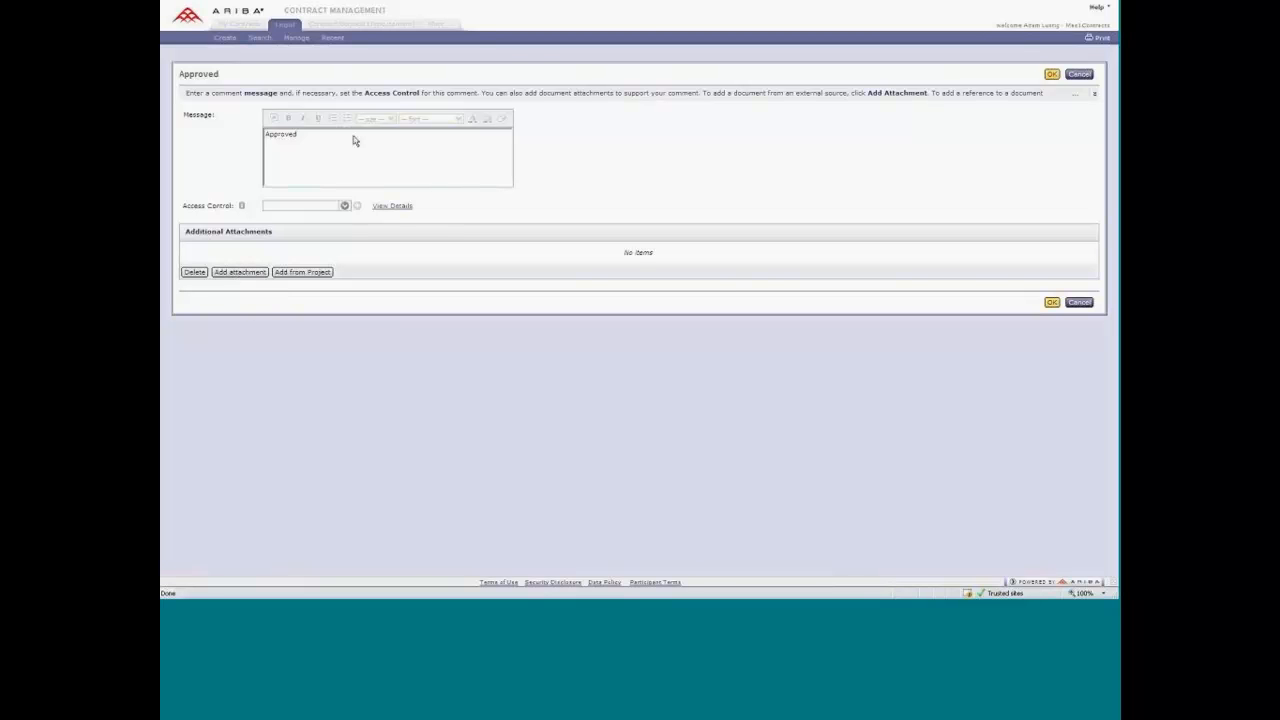
pyautogui.click(345, 207)
pyautogui.click(1052, 76)
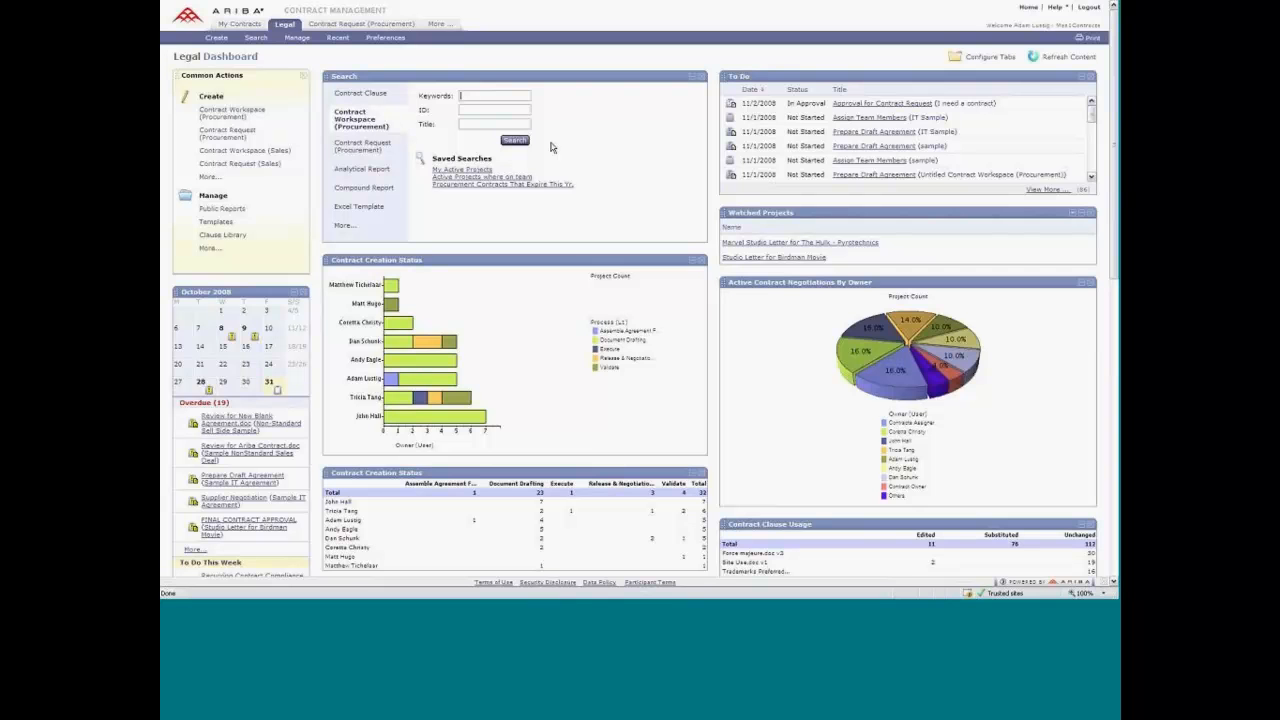
# Open the Contract document of the approved "I need a contract" request to start creating its contract workspace.
pyautogui.click(884, 104)
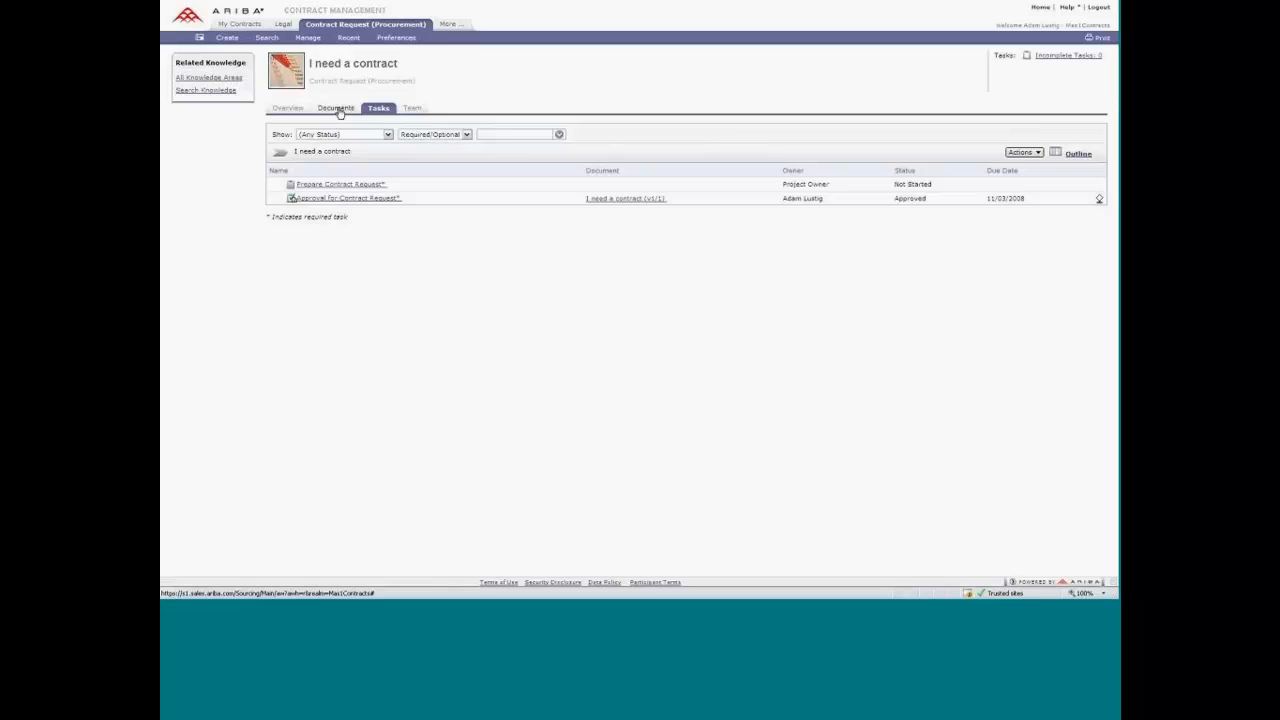
pyautogui.click(339, 112)
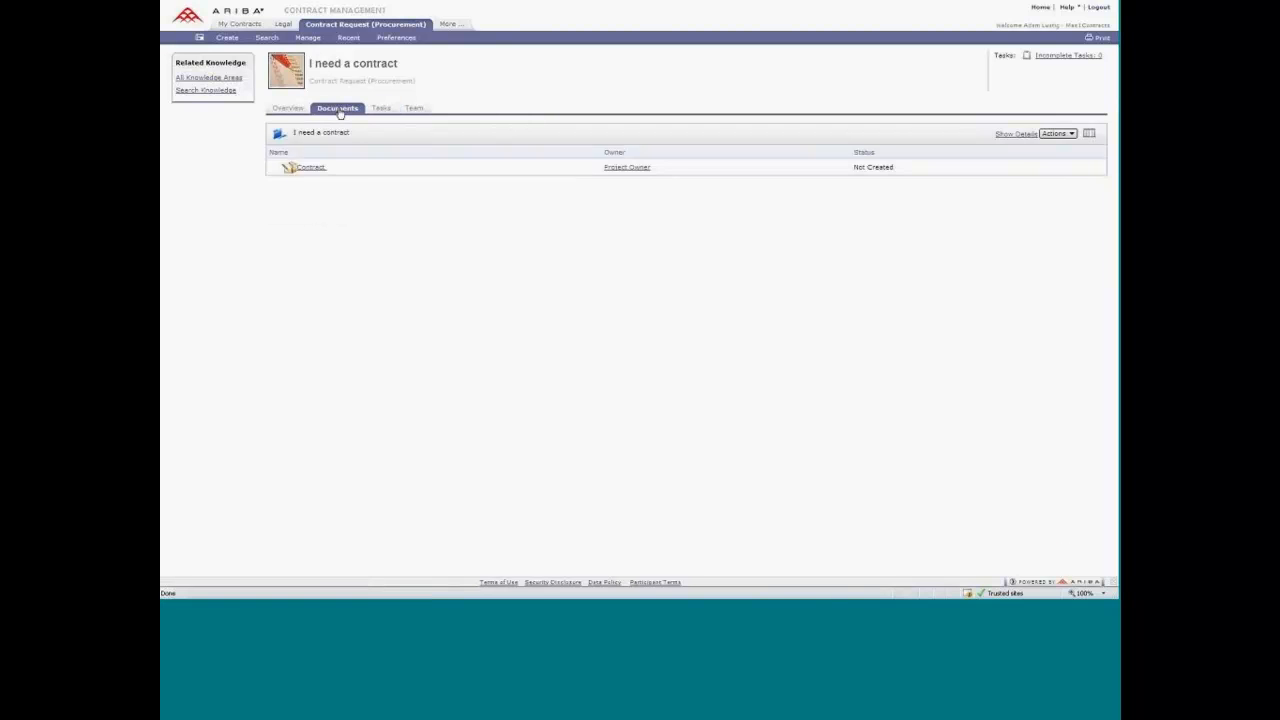
pyautogui.click(310, 168)
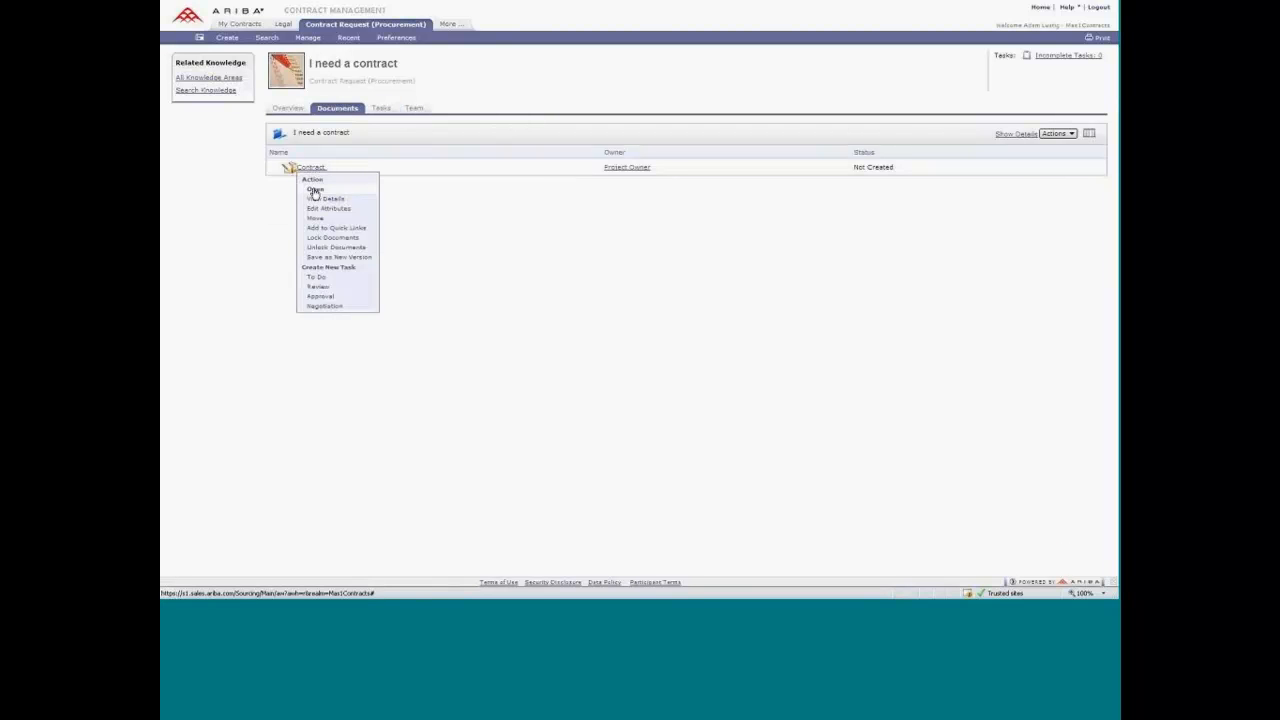
pyautogui.click(315, 190)
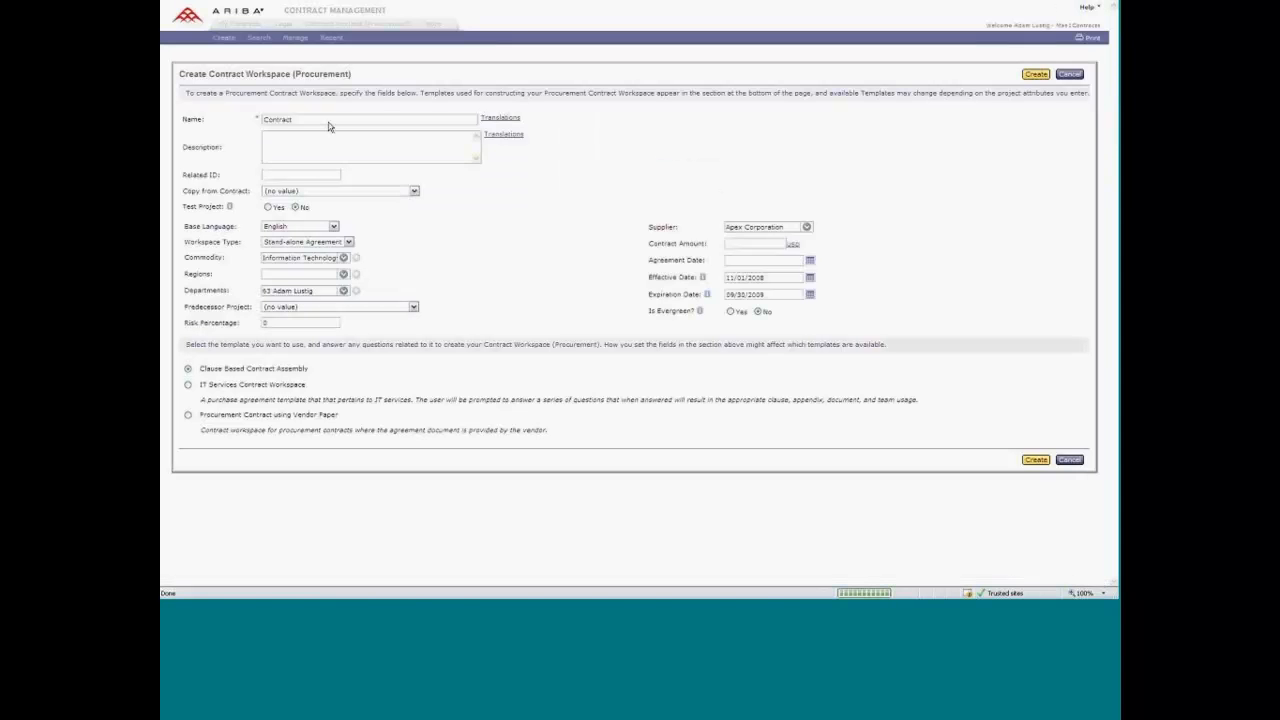
# Name the contract workspace "New IT Agmt for Svcs".
pyautogui.press('BackSpace')
pyautogui.write('New ')
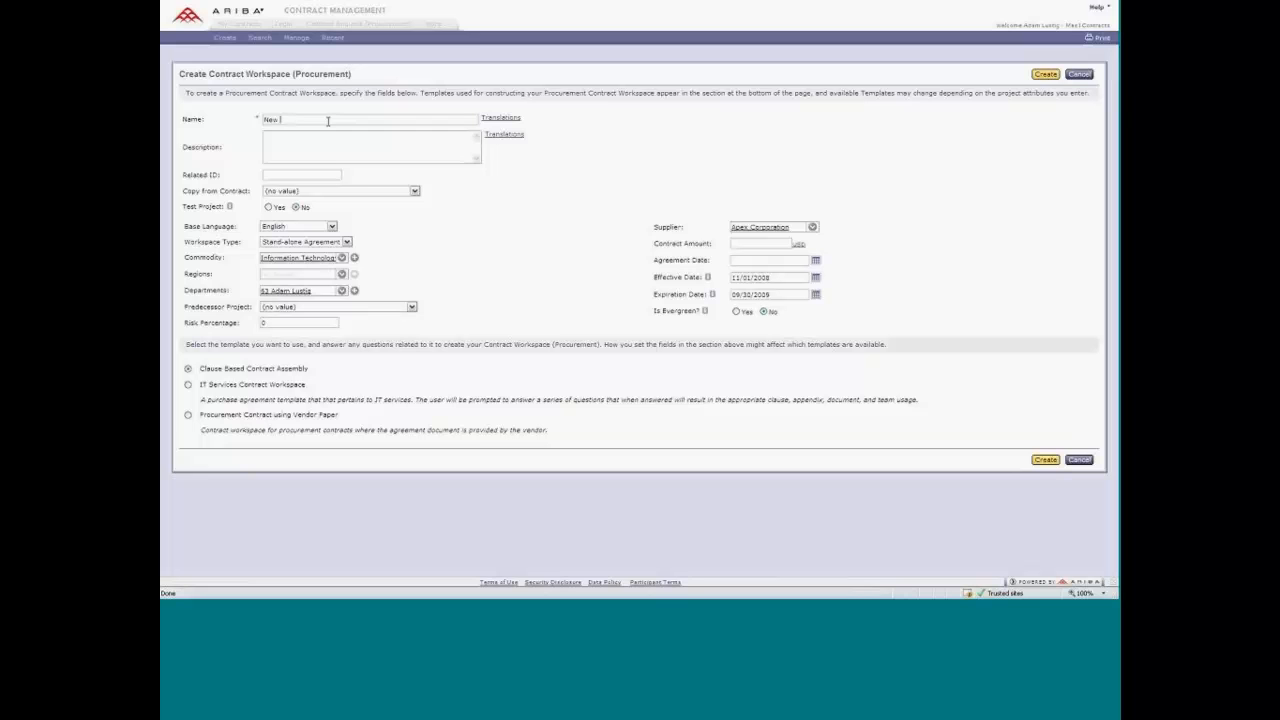
pyautogui.write('IT Agmt')
pyautogui.write(' for Sale')
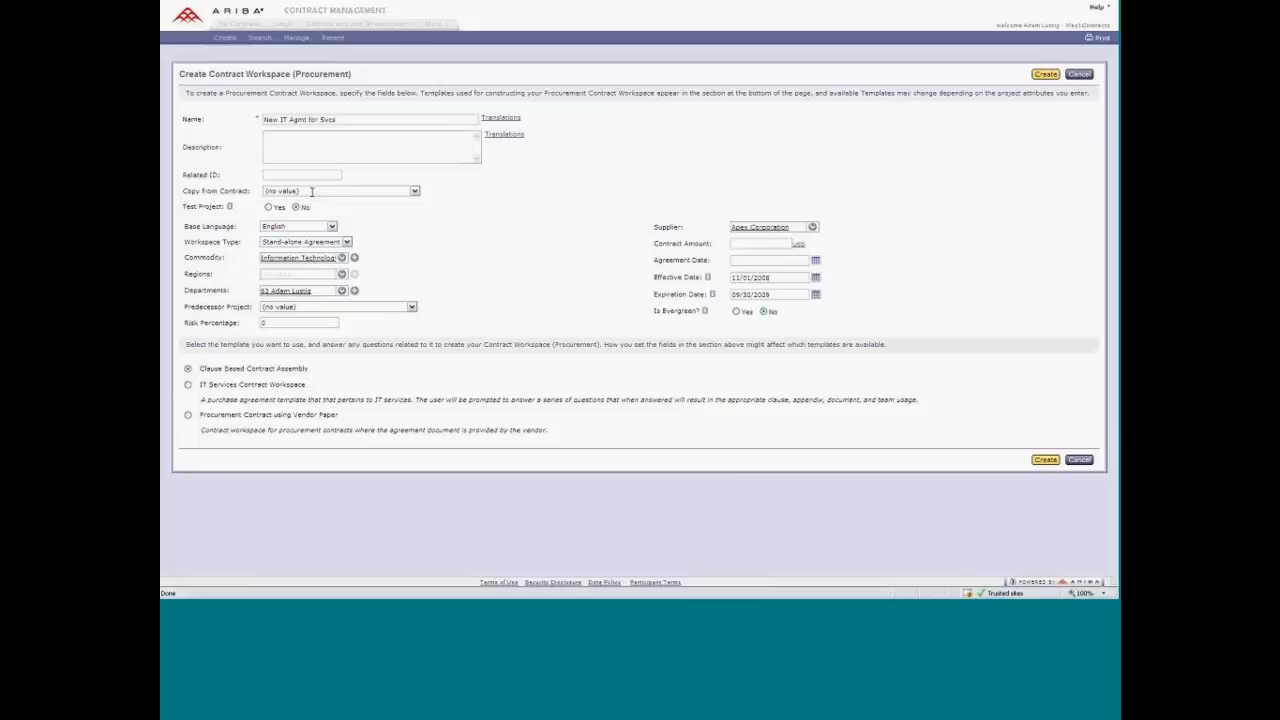
# Make the workspace a Master Agreement based on the IT Services Contract Workspace template, with a contract amount of 1000000.
pyautogui.click(310, 242)
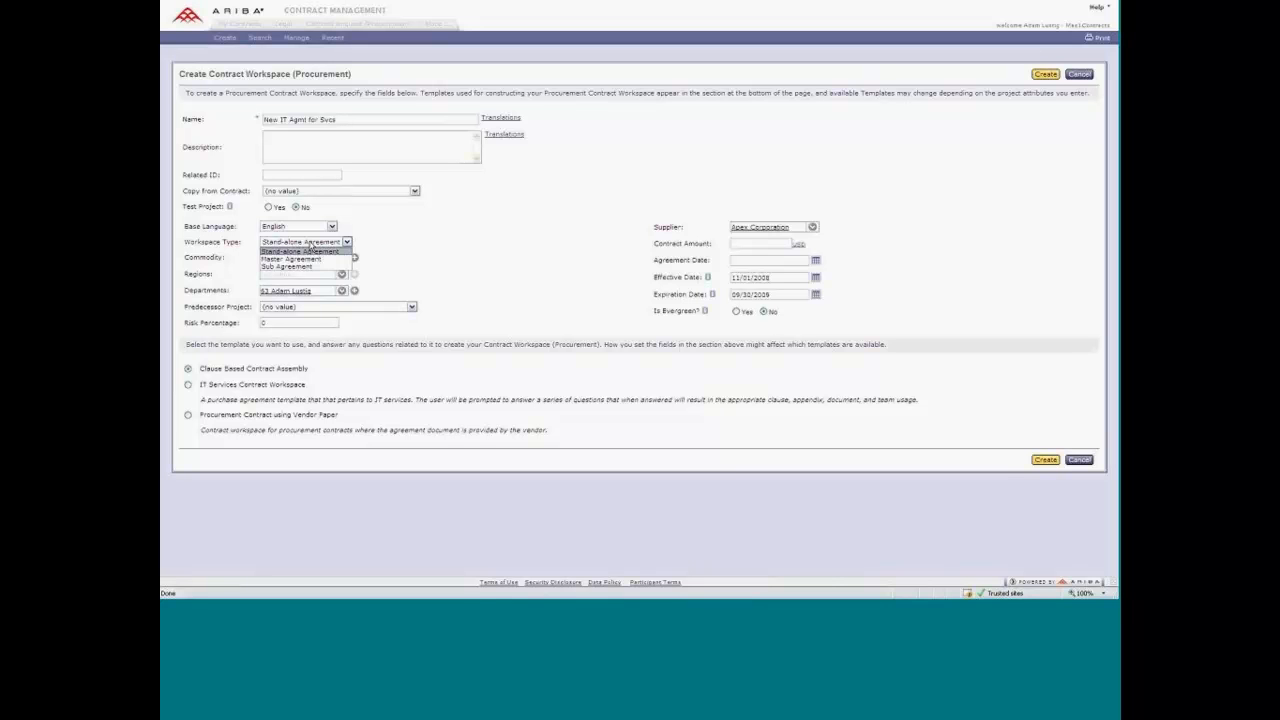
pyautogui.click(304, 259)
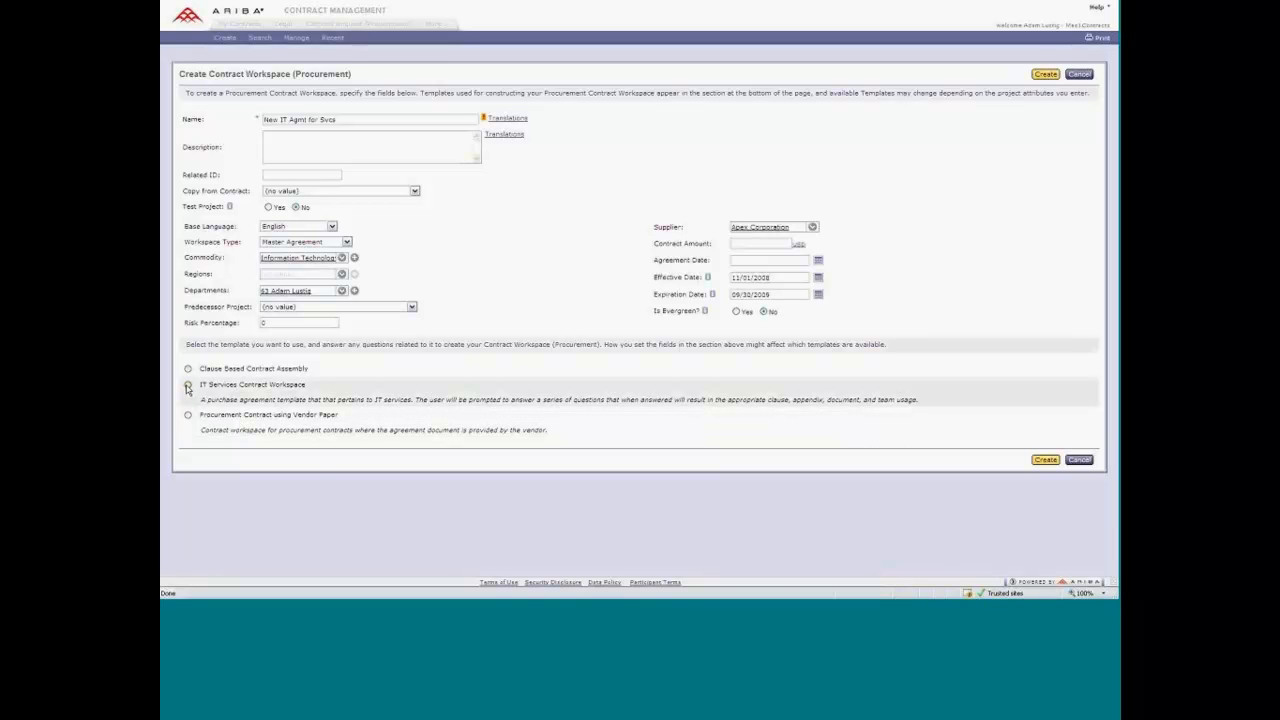
pyautogui.click(187, 385)
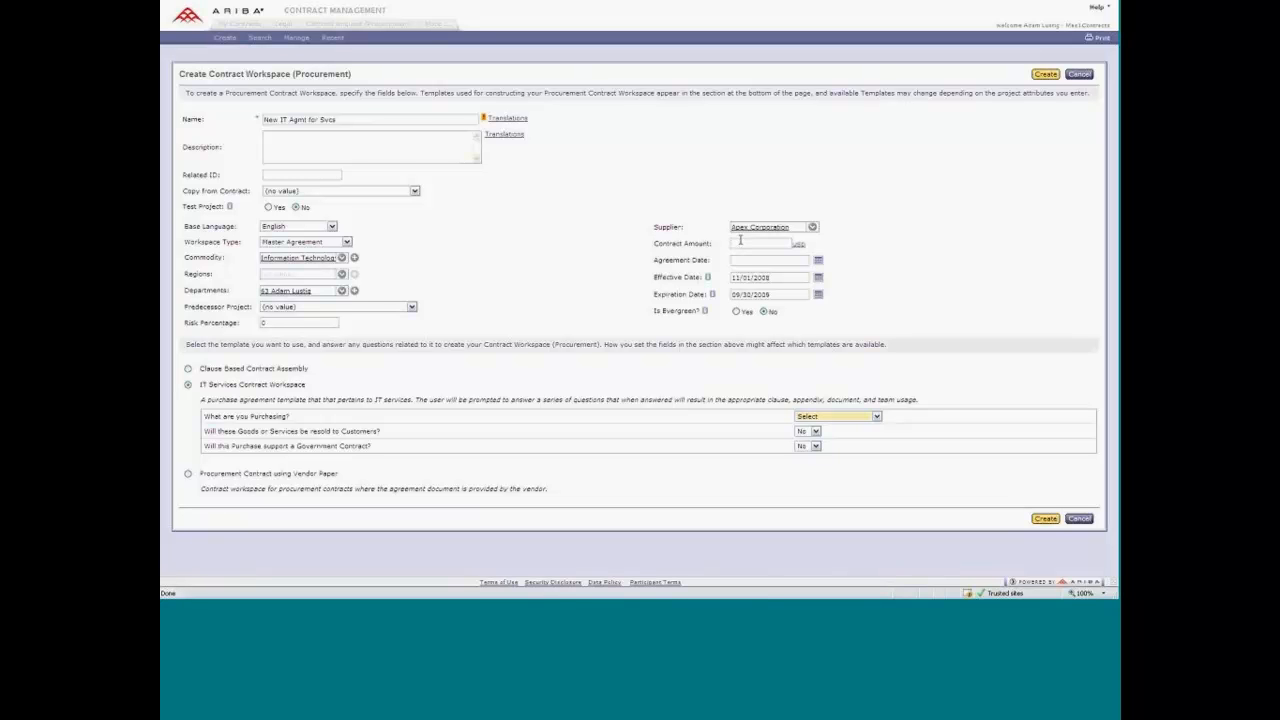
pyautogui.write('1000000')
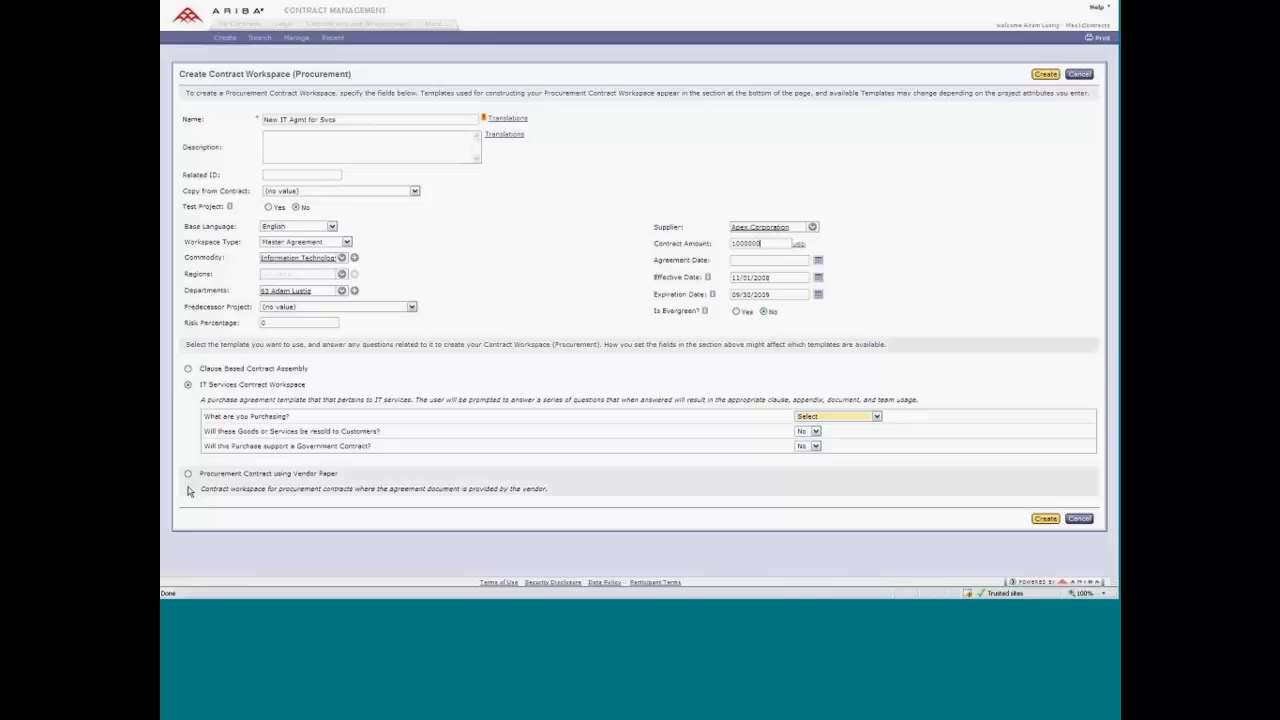
# Answer the template questions with Software Installation as the purchase and No for services supporting the software.
pyautogui.doubleClick(260, 419)
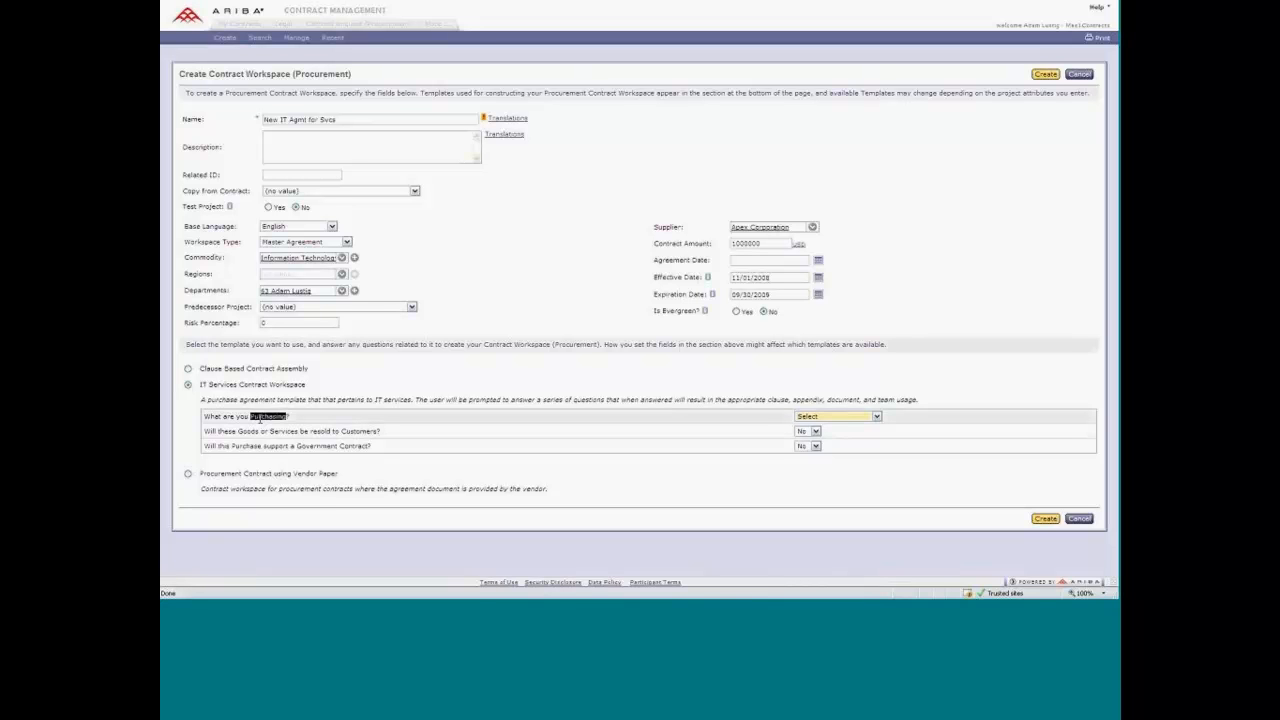
pyautogui.click(332, 414)
pyautogui.click(843, 416)
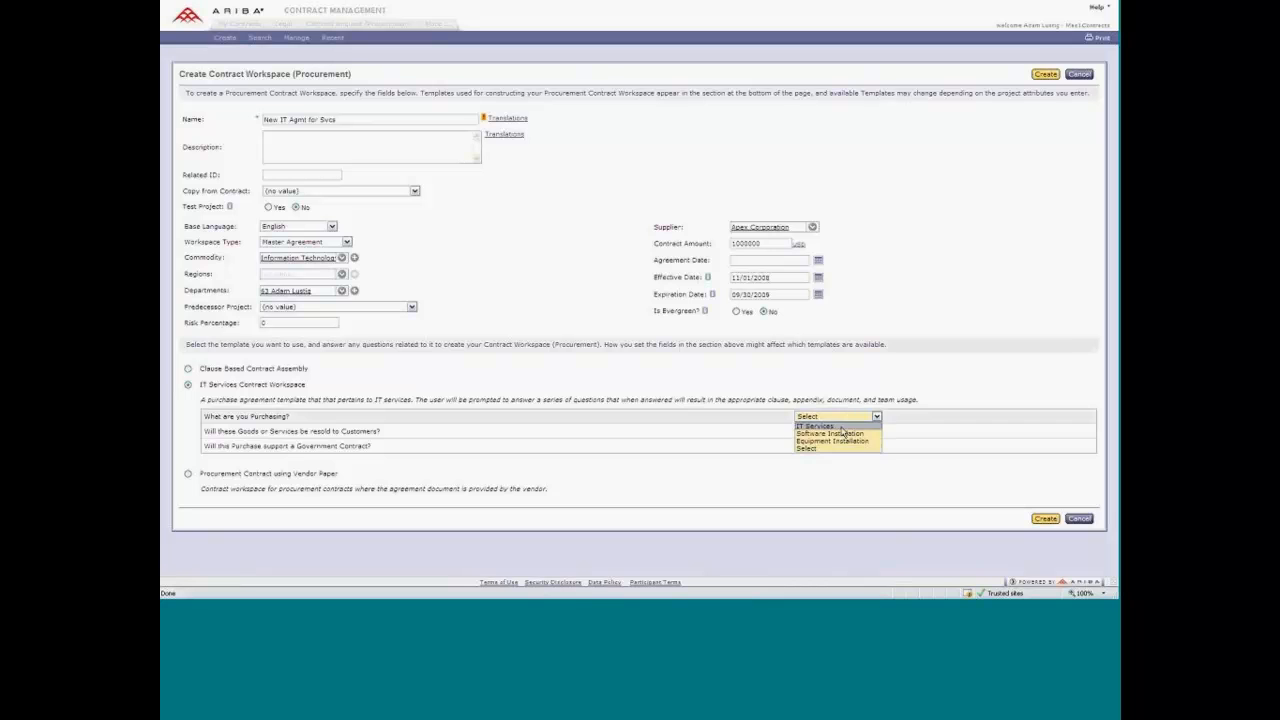
pyautogui.click(840, 434)
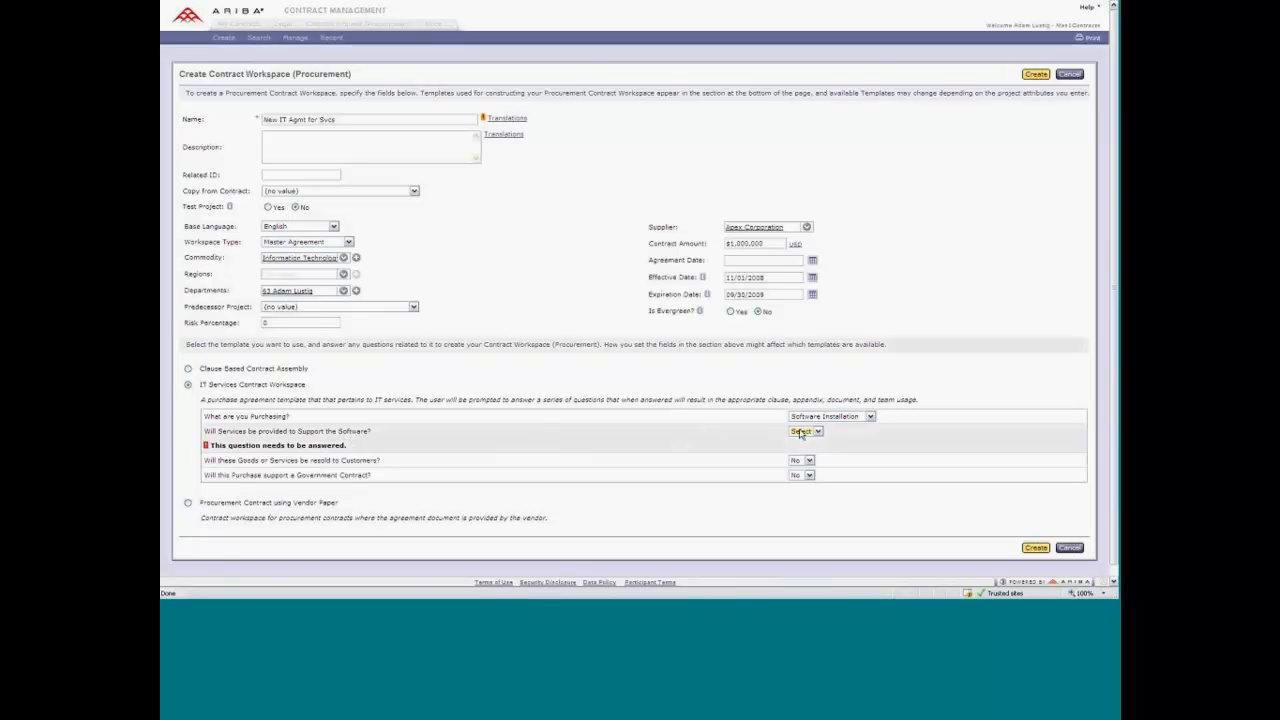
pyautogui.click(801, 432)
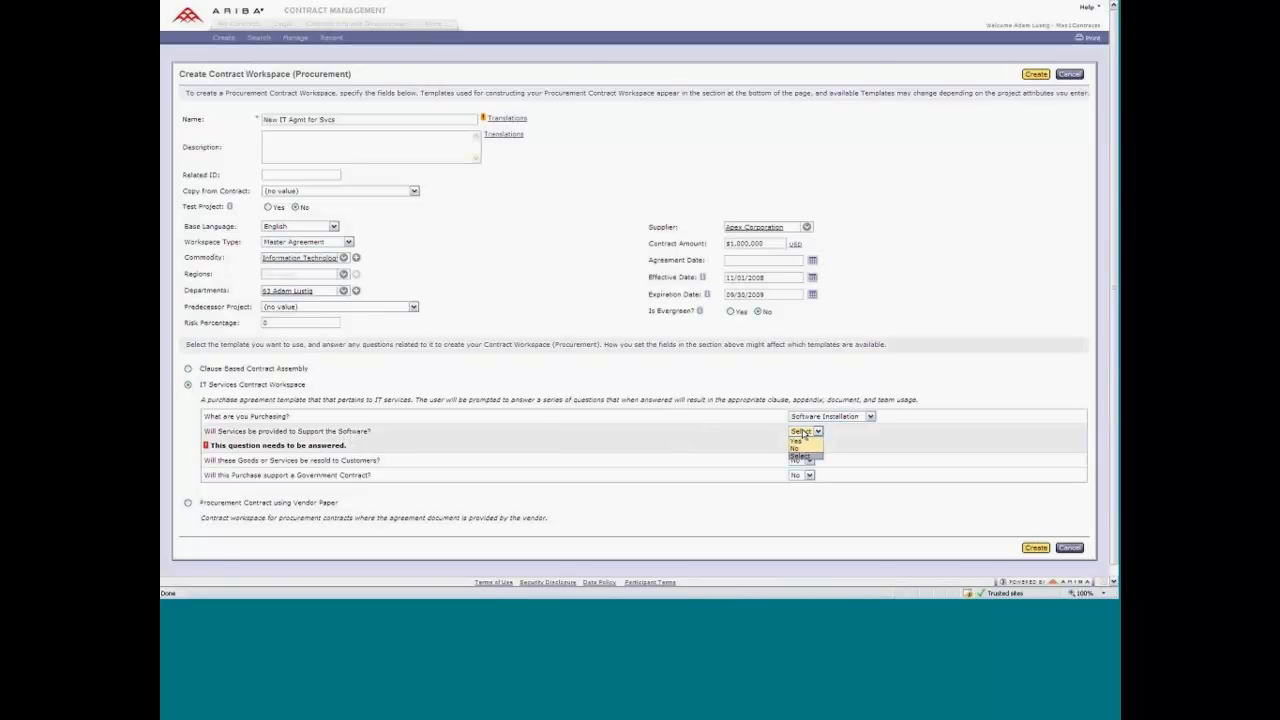
pyautogui.click(797, 448)
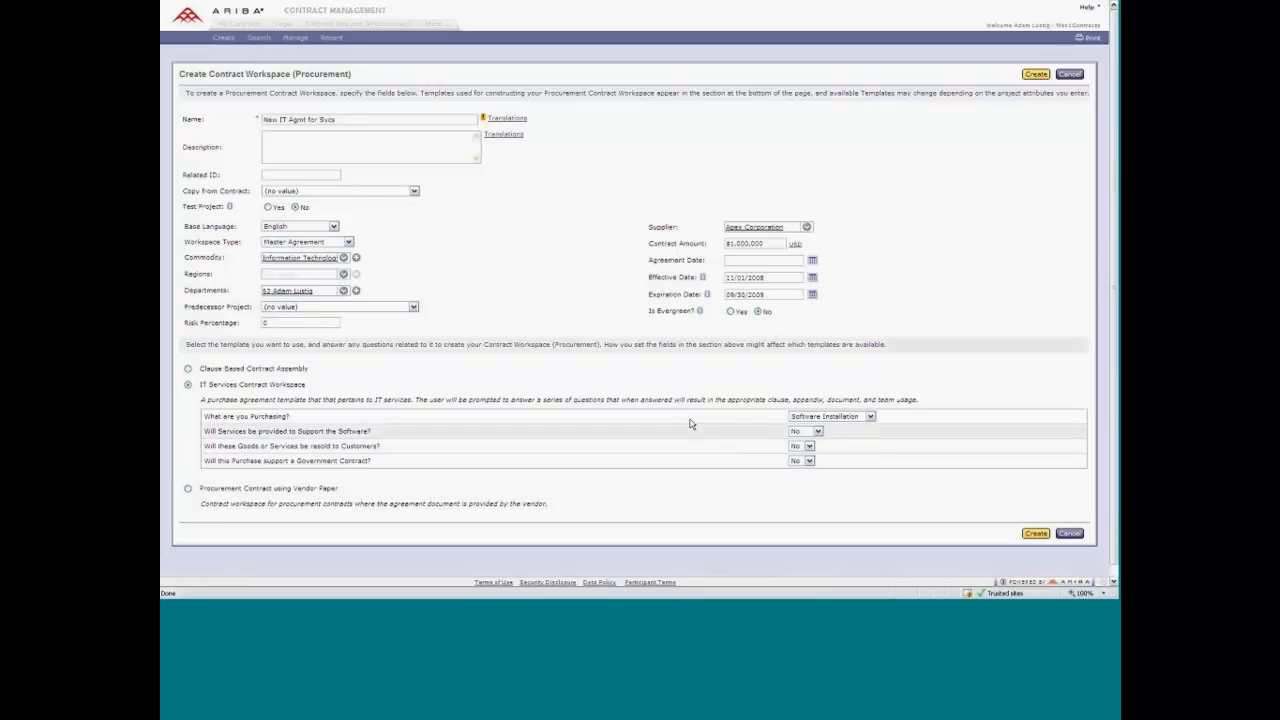
# Set the purchase type to Equipment Installation and create the procurement contract workspace.
pyautogui.click(829, 417)
pyautogui.click(826, 441)
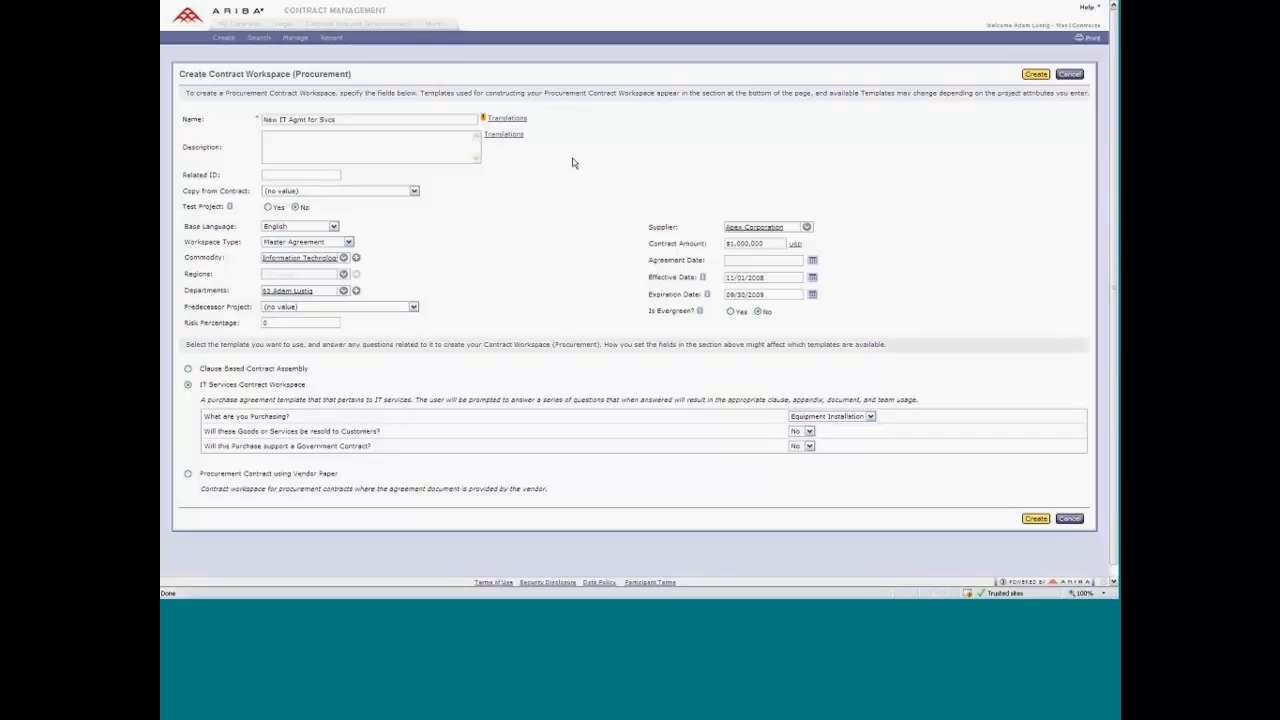
pyautogui.click(1036, 520)
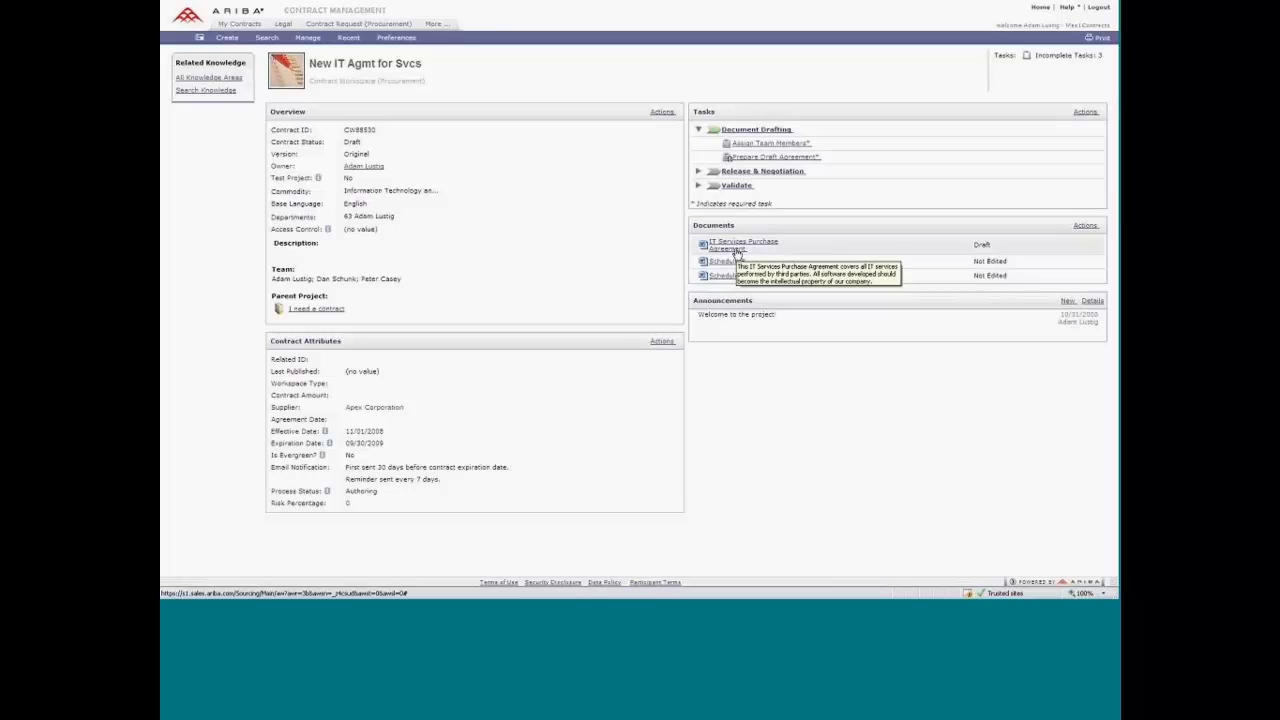
# View the approval flow and predecessors of the Final Approval for Agreement task in the Validate phase, and return to the workspace.
pyautogui.click(698, 187)
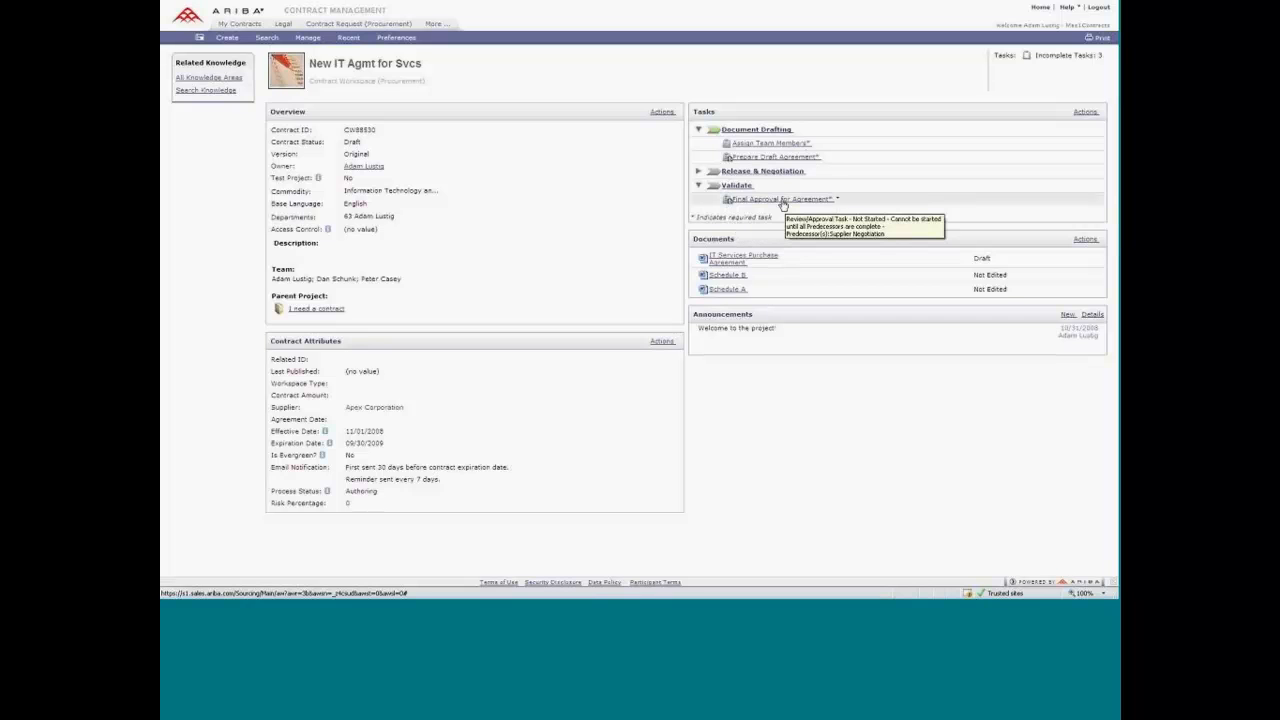
pyautogui.click(783, 203)
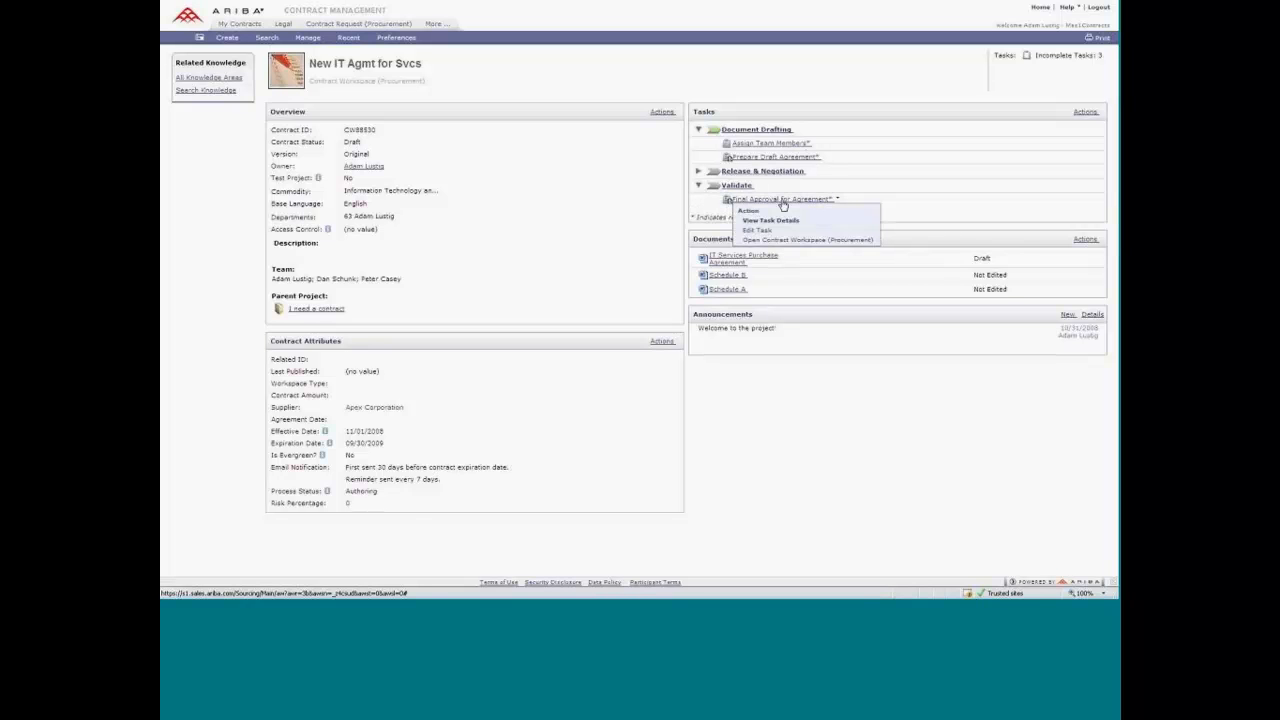
pyautogui.click(775, 229)
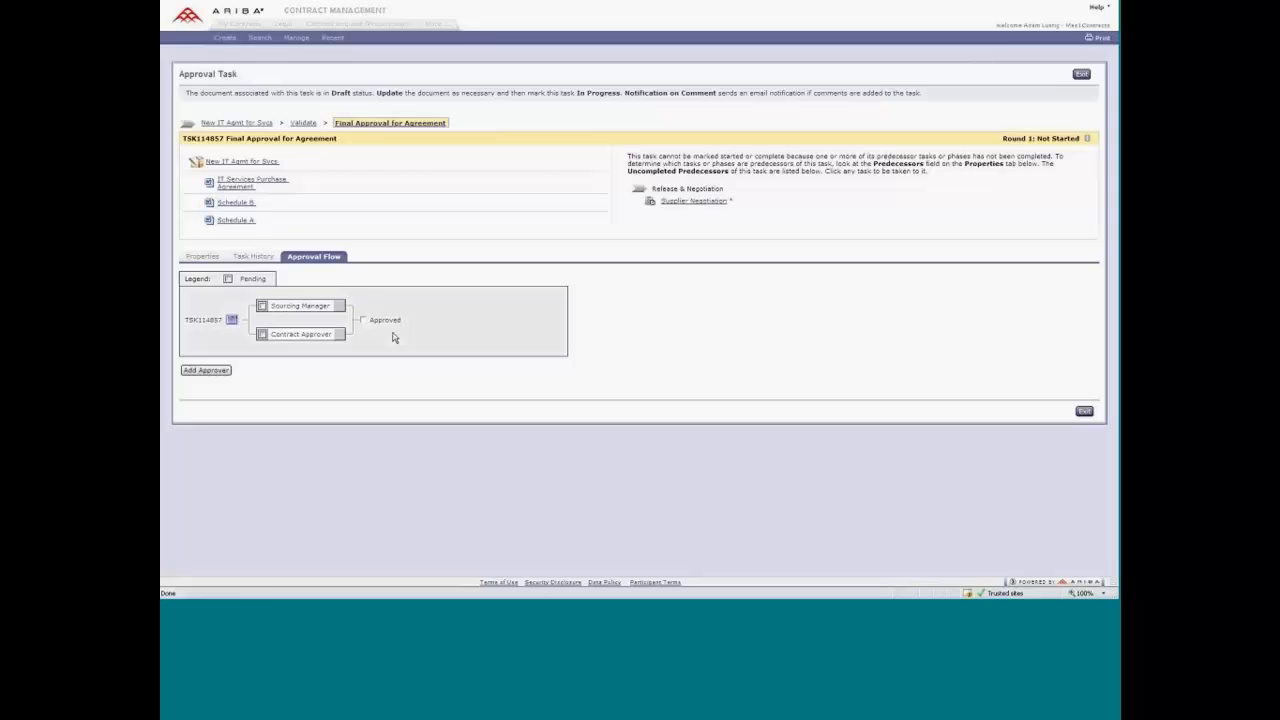
pyautogui.click(1081, 75)
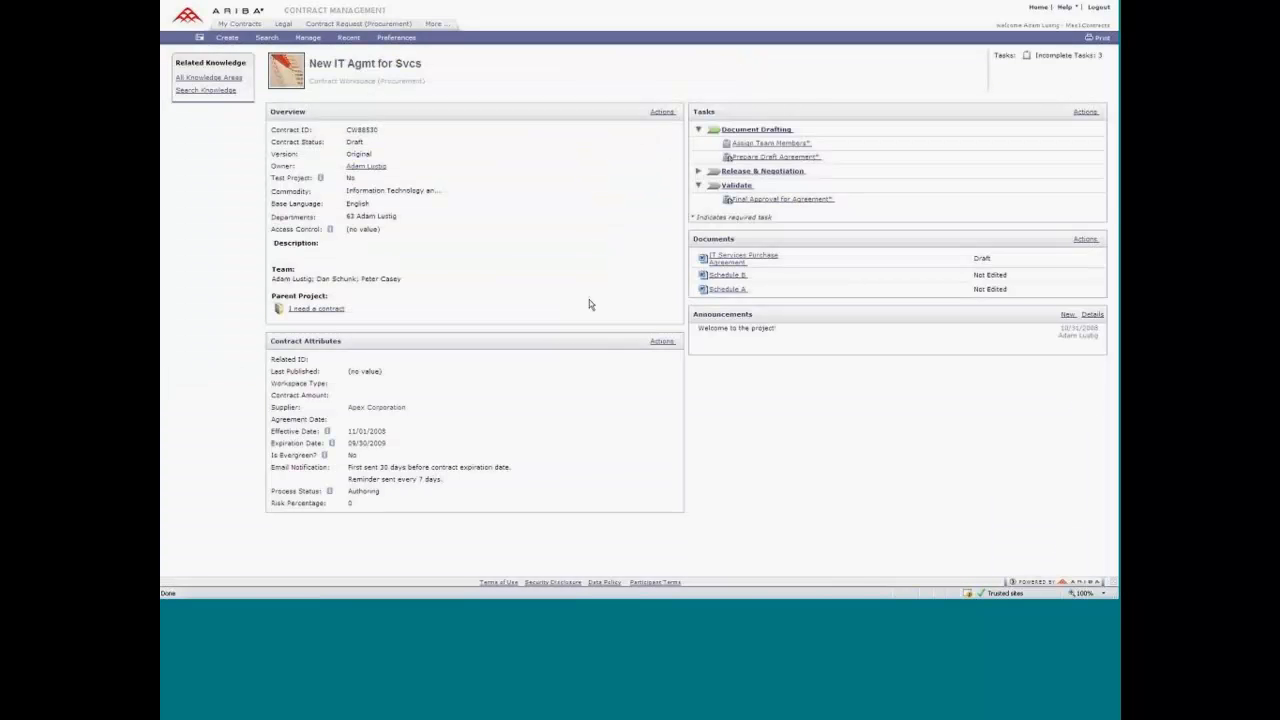
# Set the contract amount to 2500000 in the contract attributes and check the CFO approval task in the Validate phase.
pyautogui.click(662, 341)
pyautogui.click(680, 355)
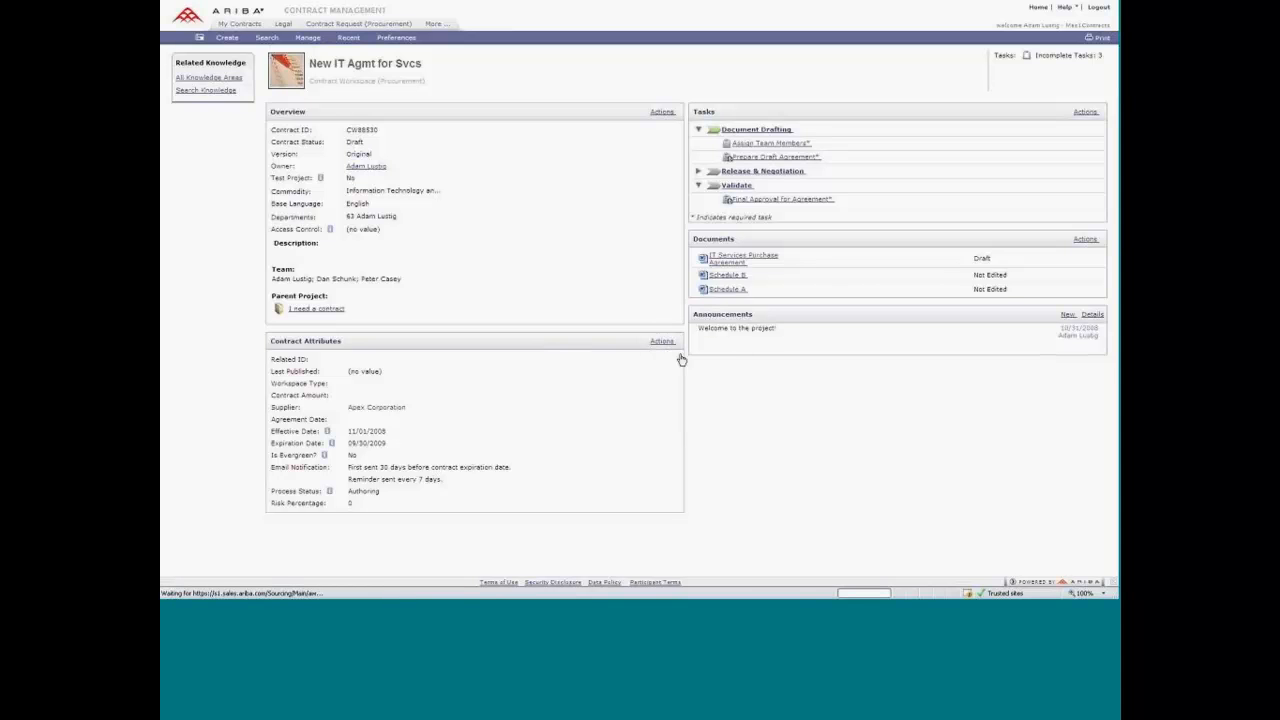
pyautogui.click(292, 162)
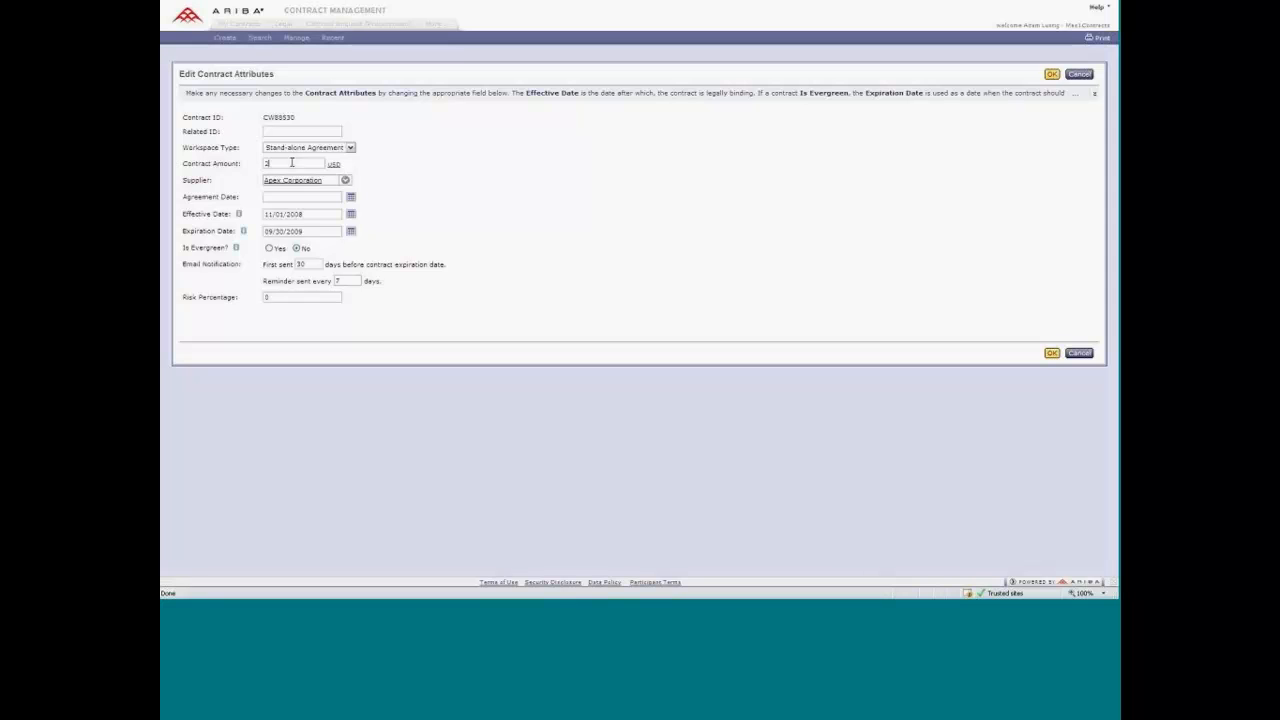
pyautogui.write('25000000')
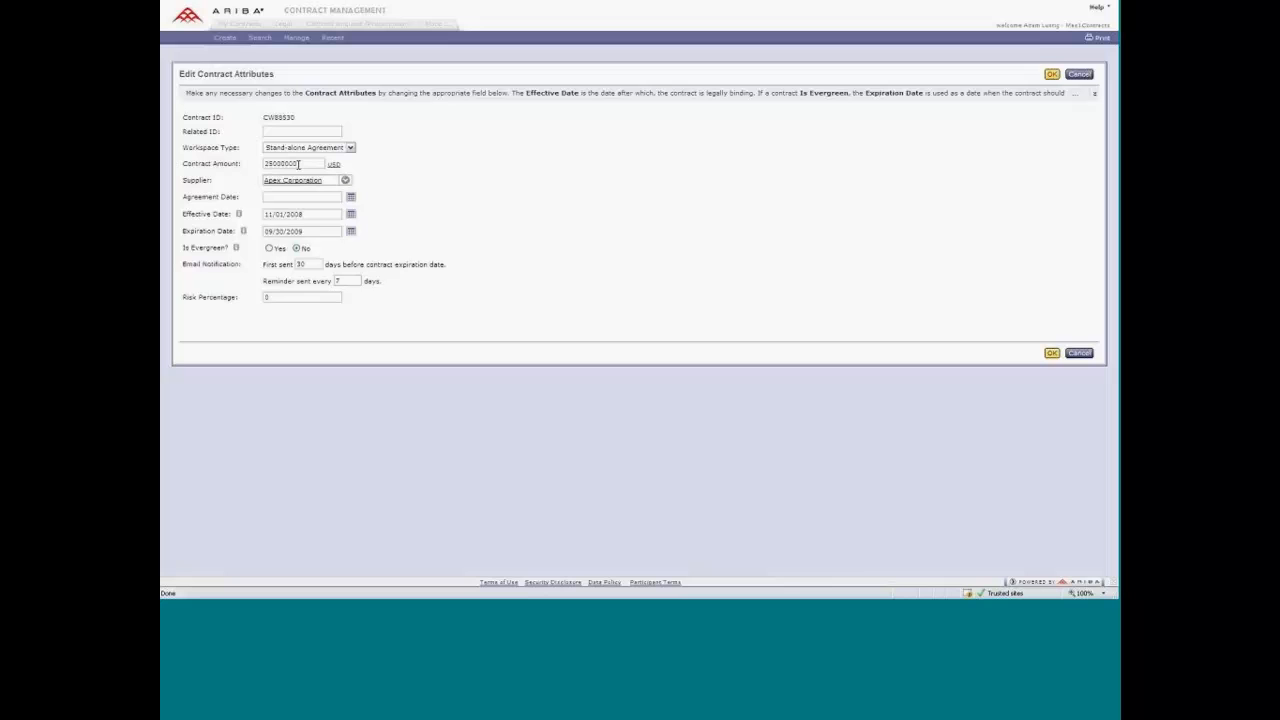
pyautogui.press('BackSpace')
pyautogui.click(573, 199)
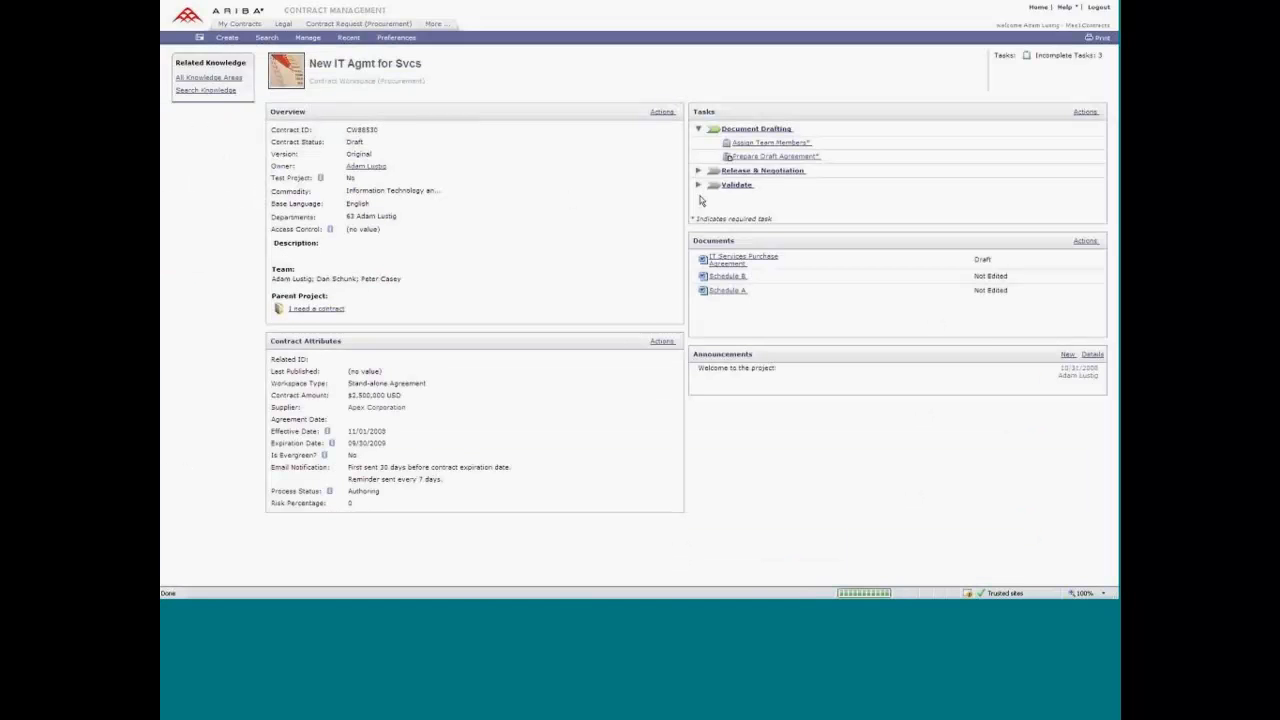
pyautogui.click(698, 187)
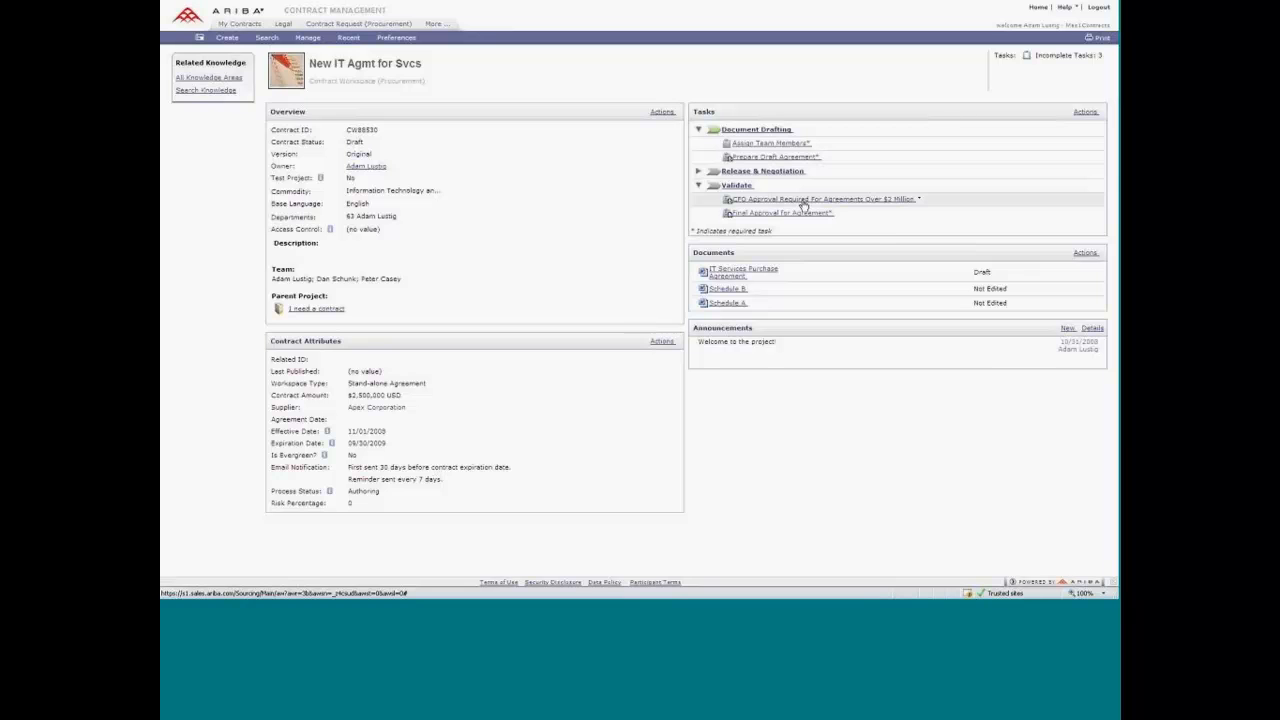
pyautogui.click(802, 203)
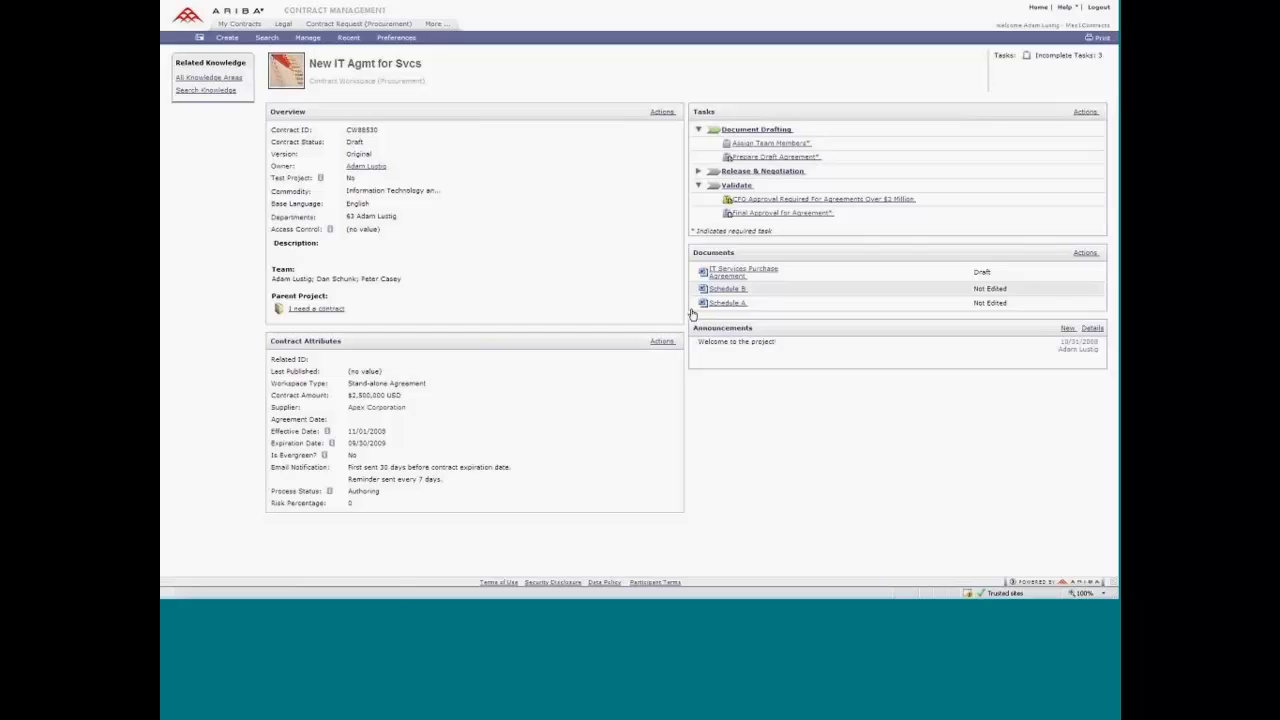
# Change the workspace's template answer on whether the goods or services will be resold to customers to Yes.
pyautogui.click(664, 113)
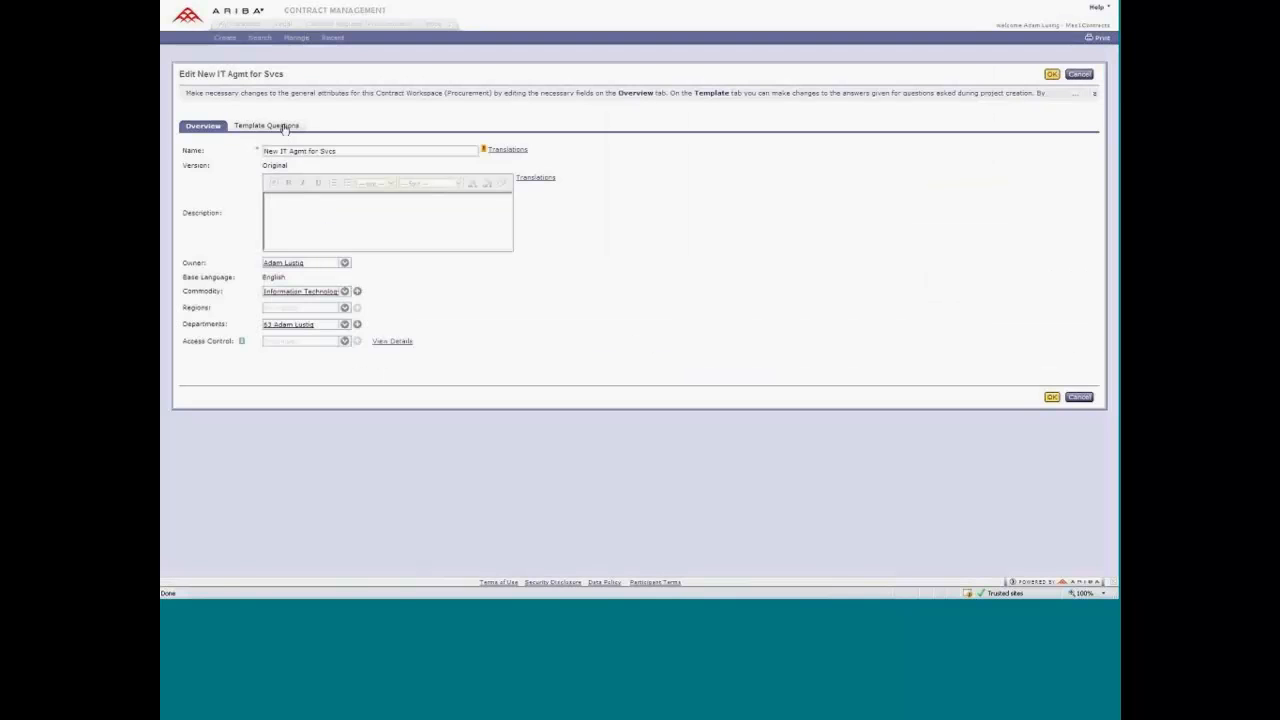
pyautogui.click(285, 127)
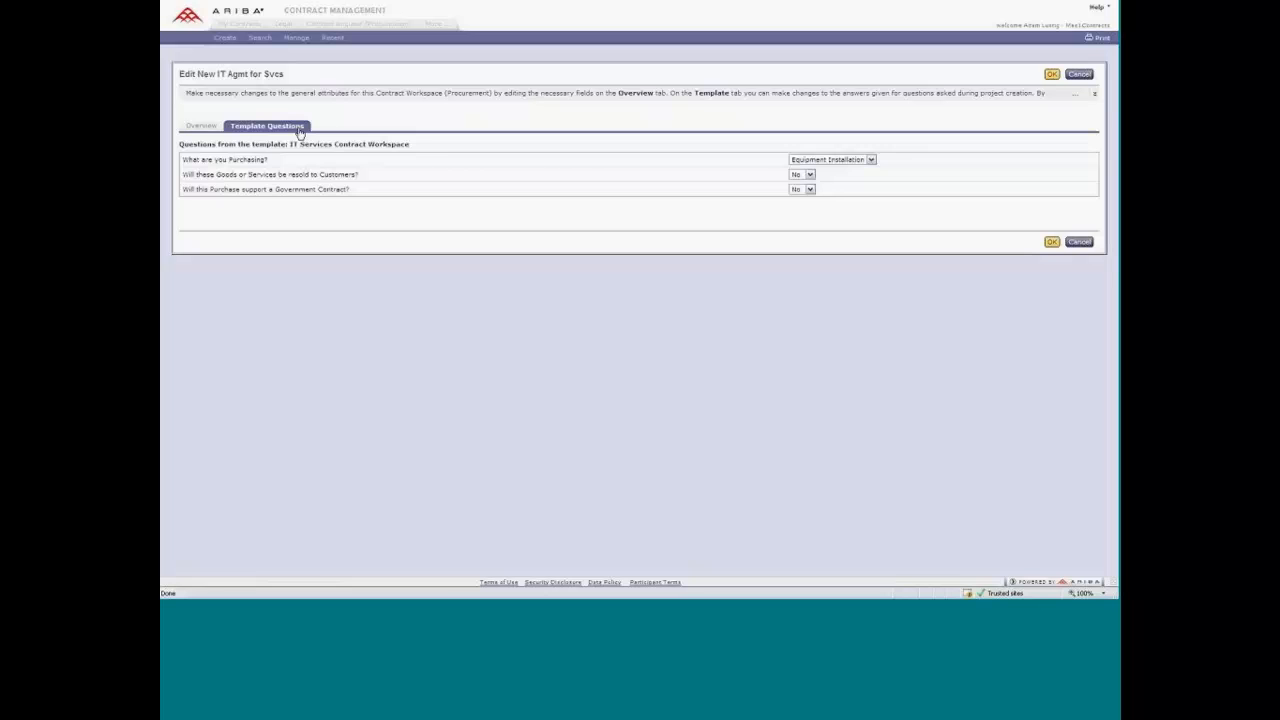
pyautogui.click(809, 175)
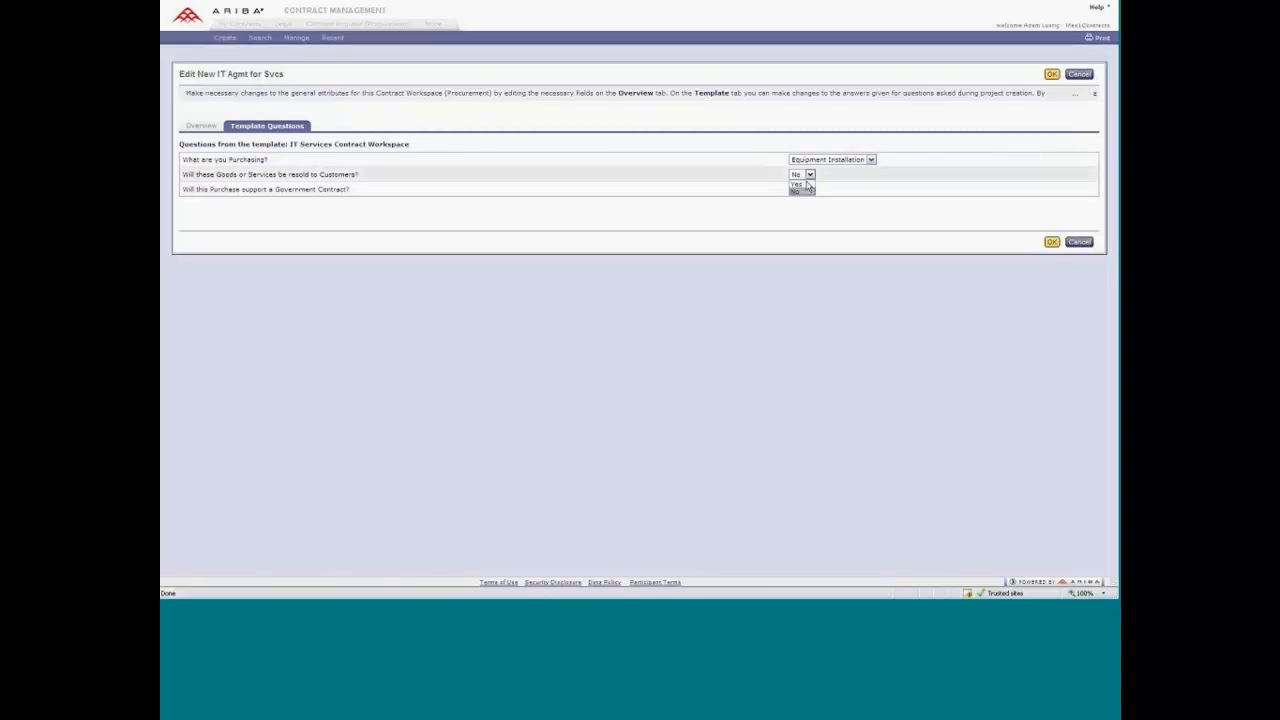
pyautogui.click(805, 183)
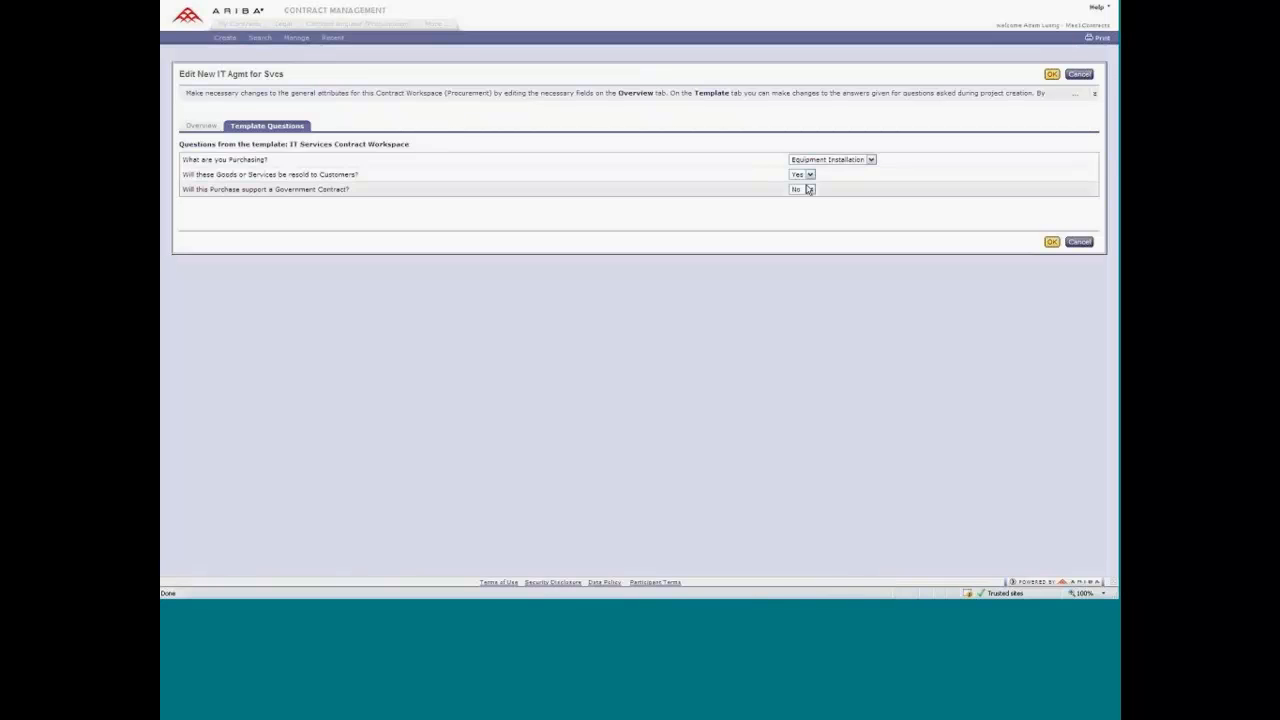
pyautogui.click(1052, 243)
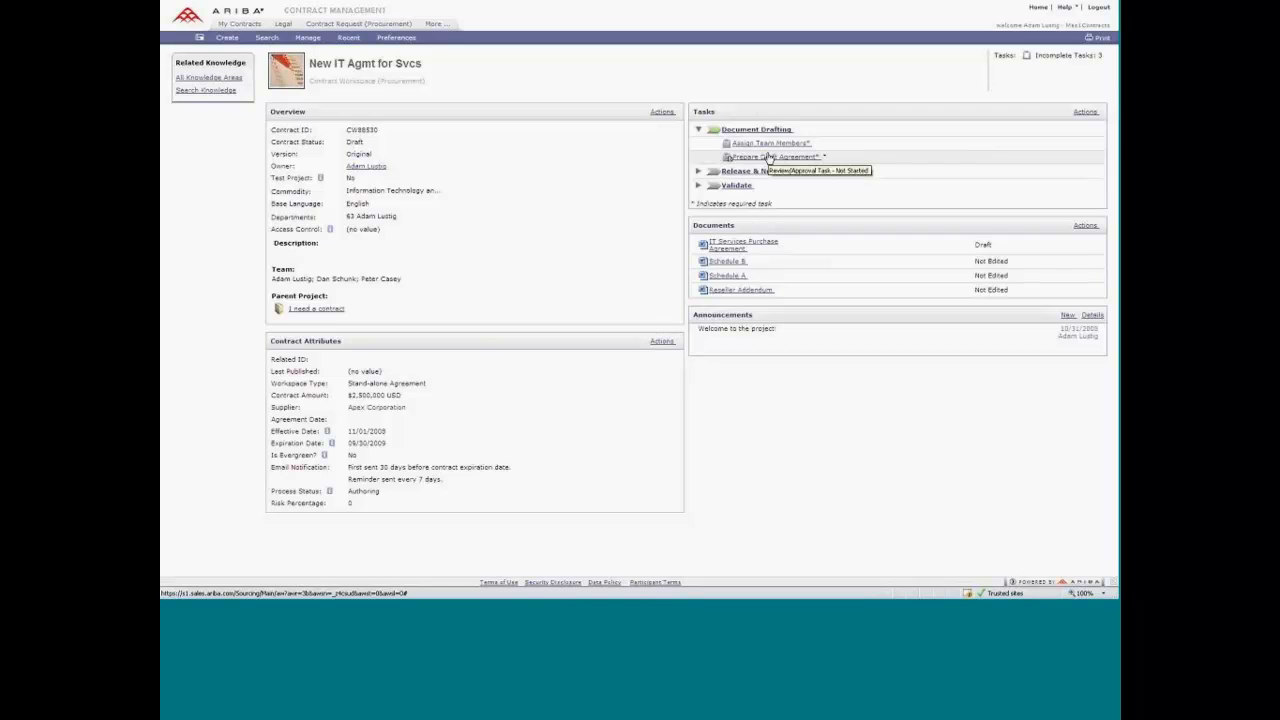
# Mark the Assign Team Members task in the Document Drafting phase as complete.
pyautogui.click(768, 157)
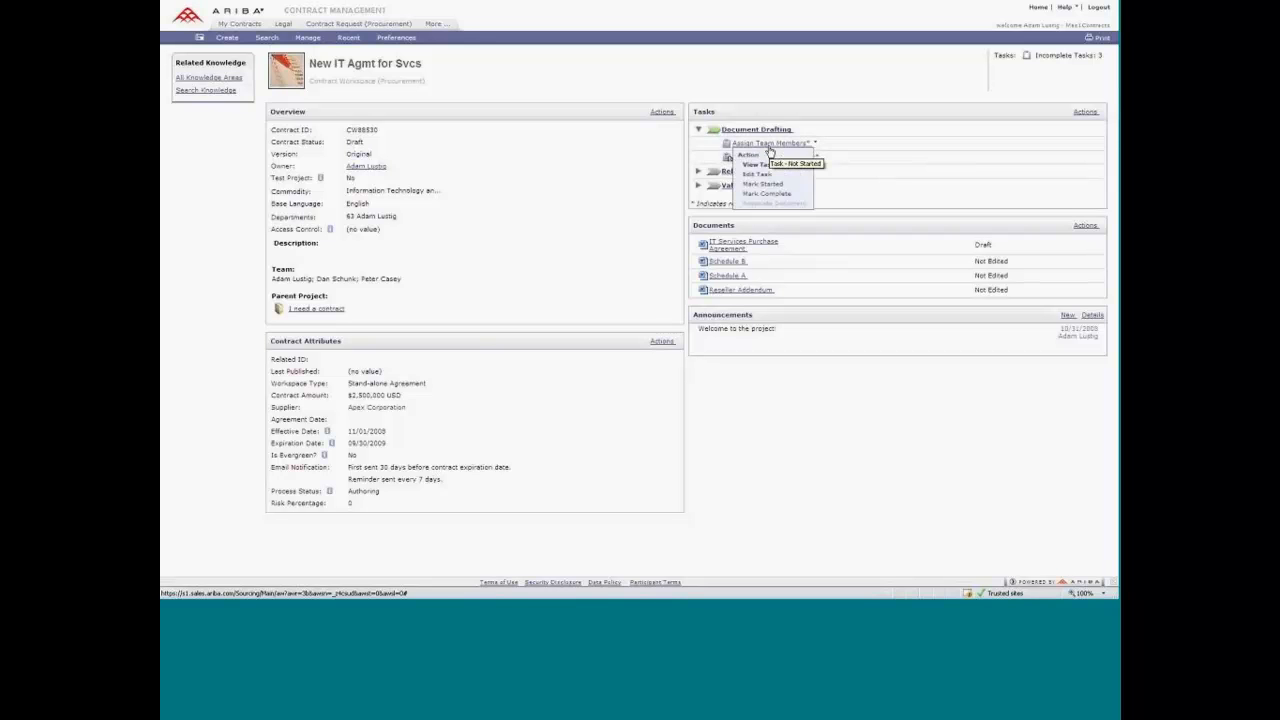
pyautogui.click(771, 195)
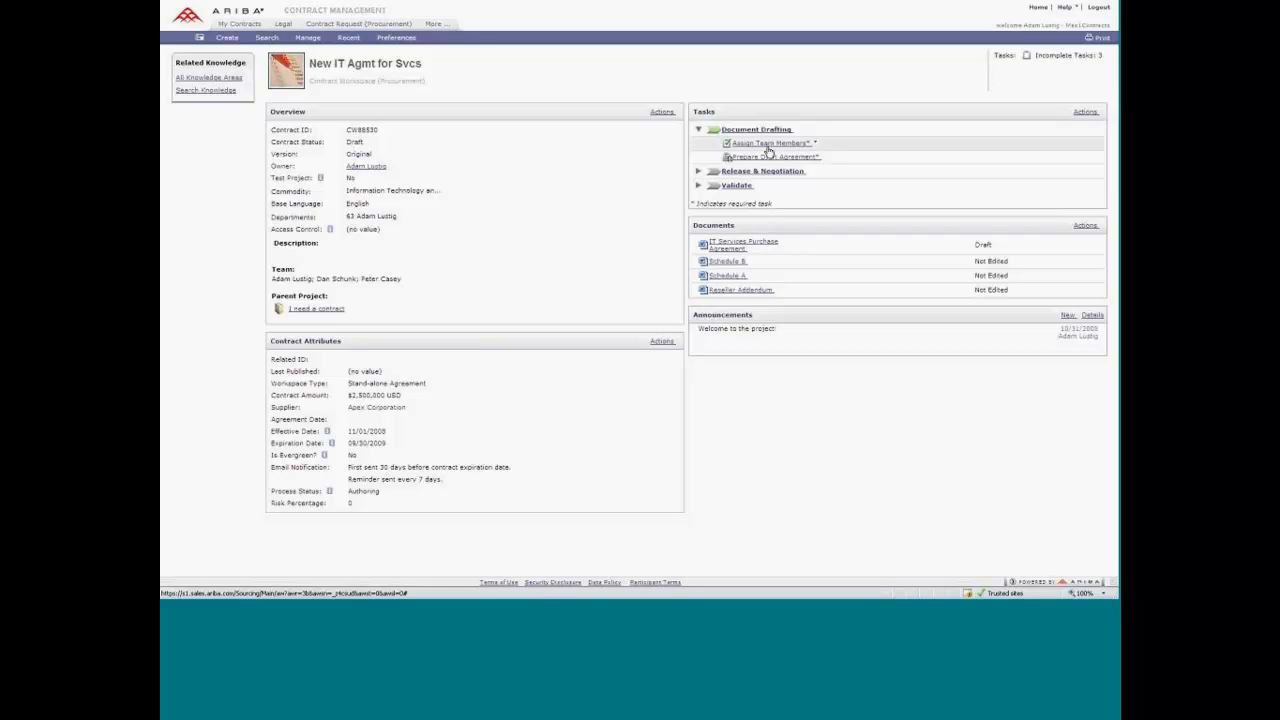
# Open the details of the IT Services Purchase Agreement and review the actions available in its outline view.
pyautogui.moveTo(730, 250)
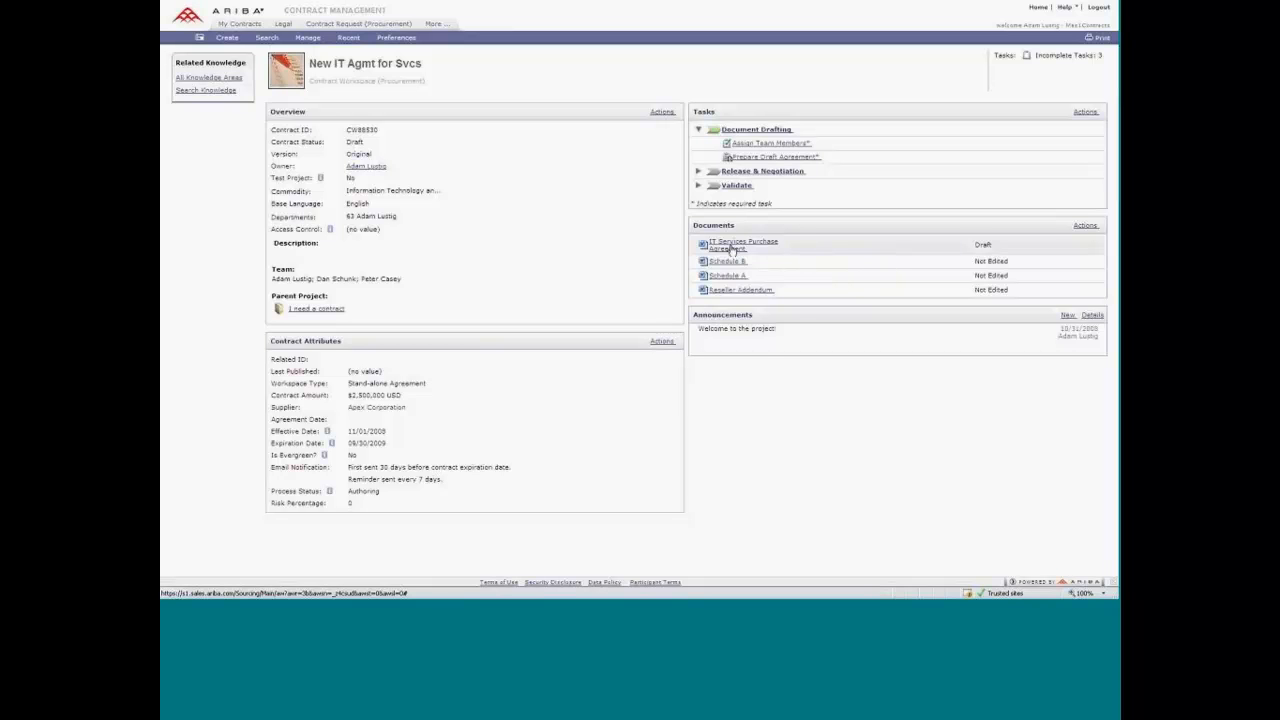
pyautogui.click(731, 249)
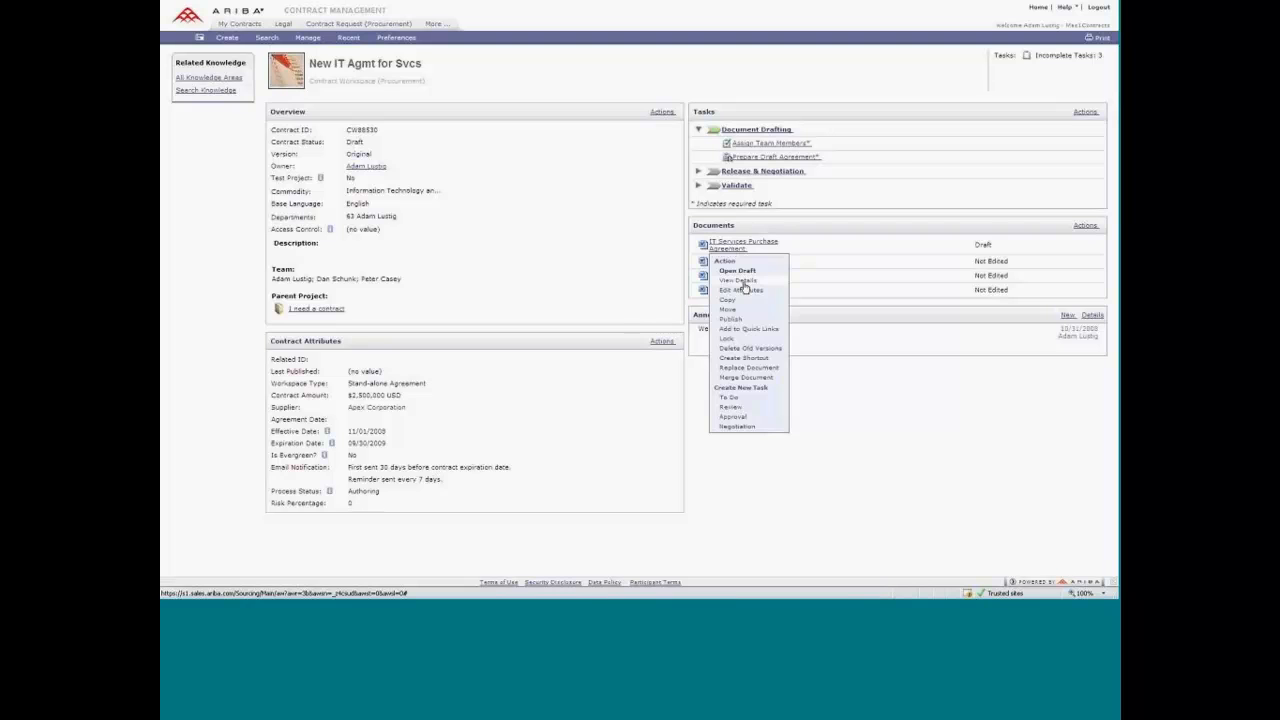
pyautogui.click(744, 288)
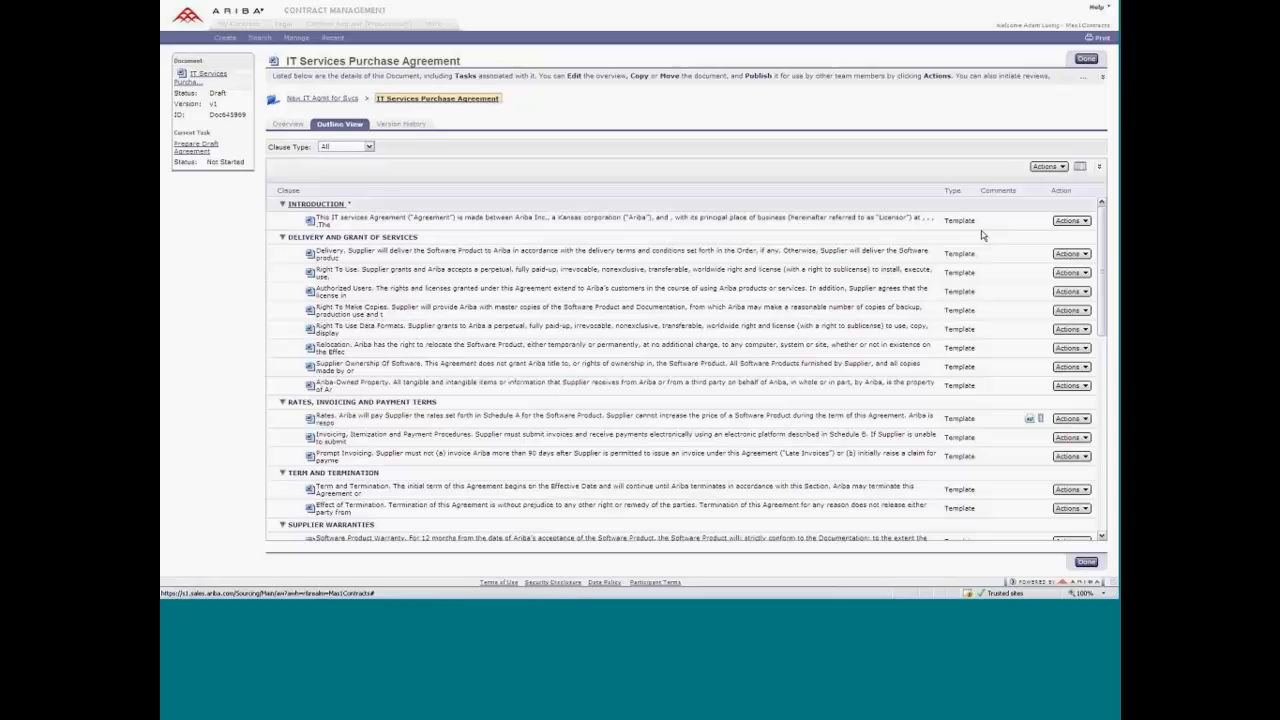
pyautogui.click(1072, 220)
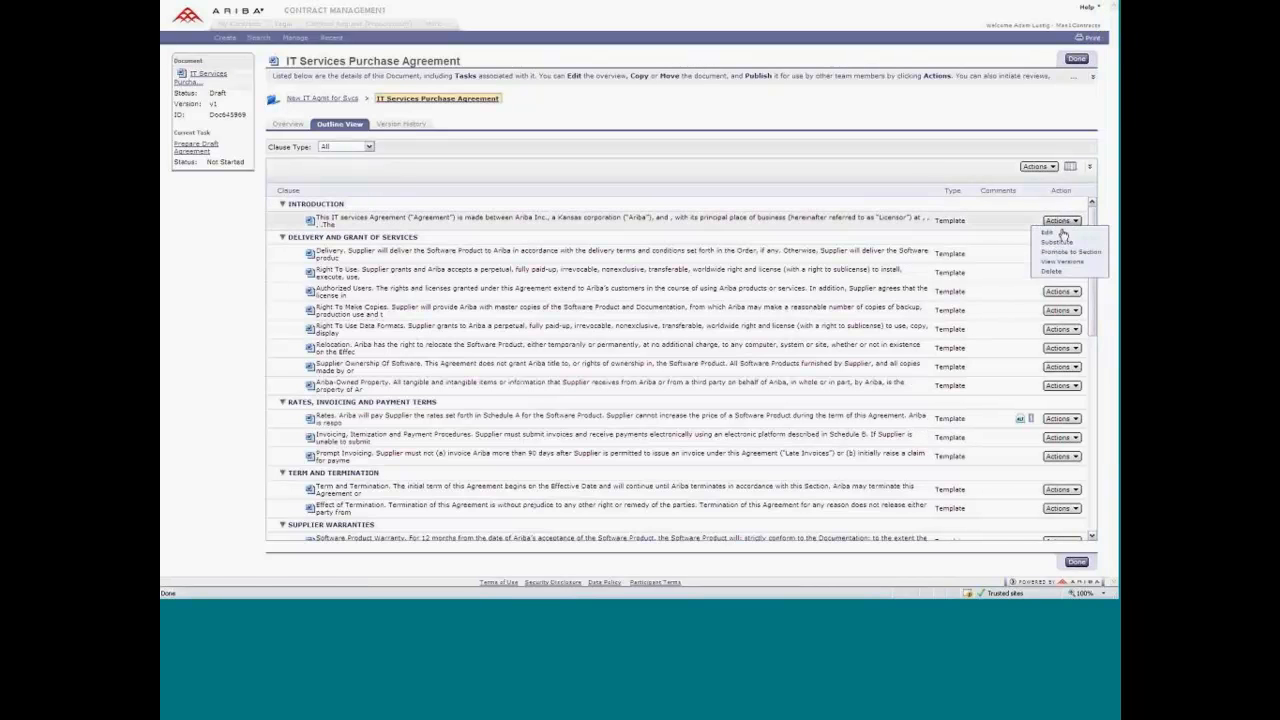
pyautogui.click(1057, 168)
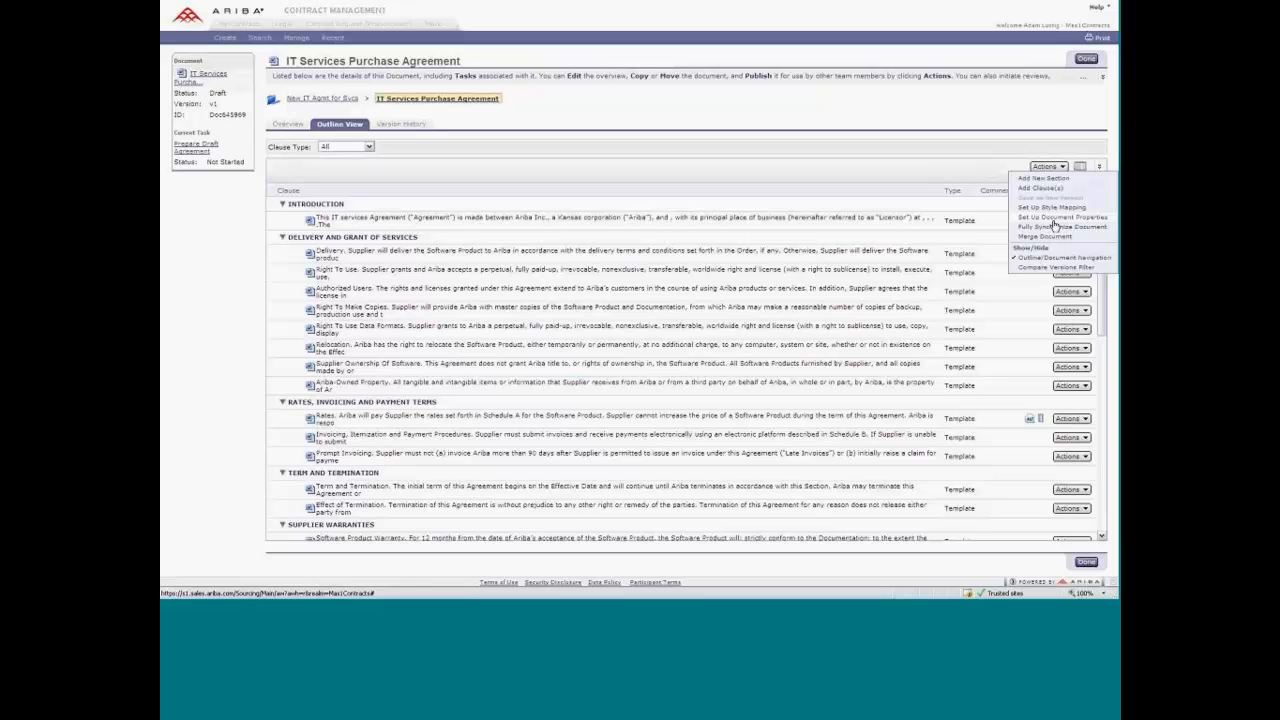
pyautogui.click(921, 175)
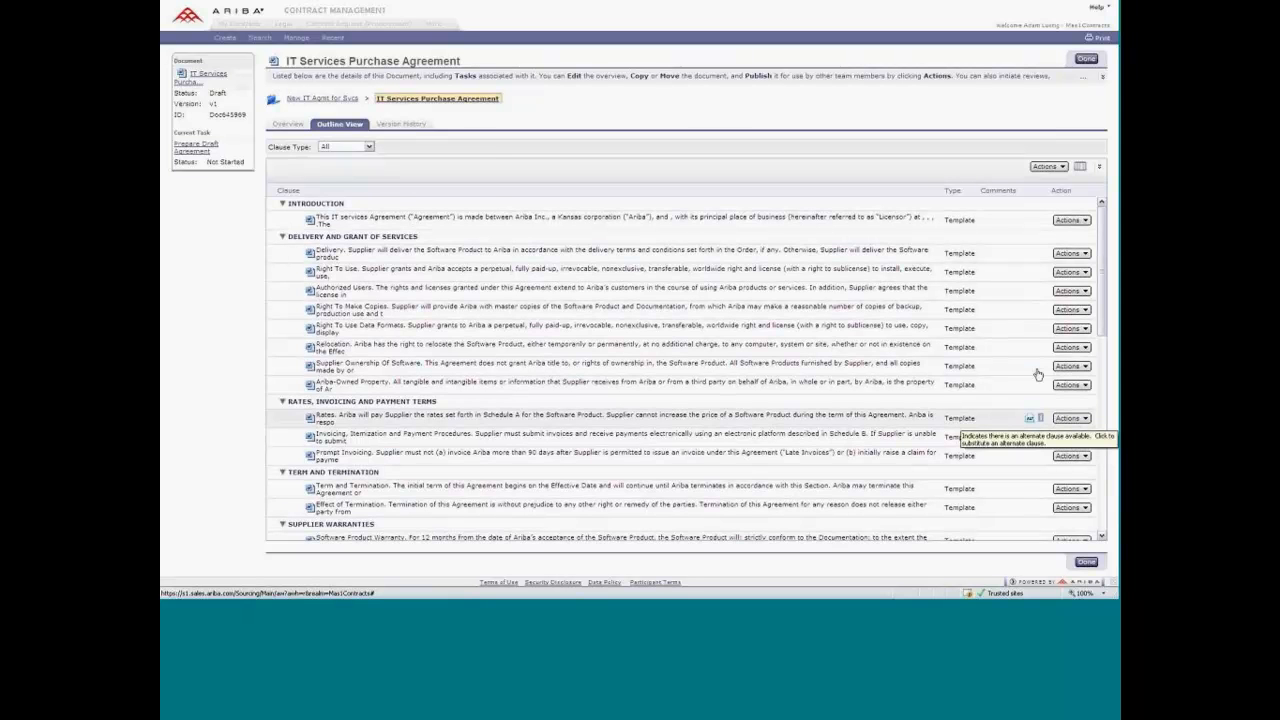
# Substitute the Rates clause with the alternate clause allowing supplier price increases of no more than 3%.
pyautogui.scroll(-1, 1038, 374)
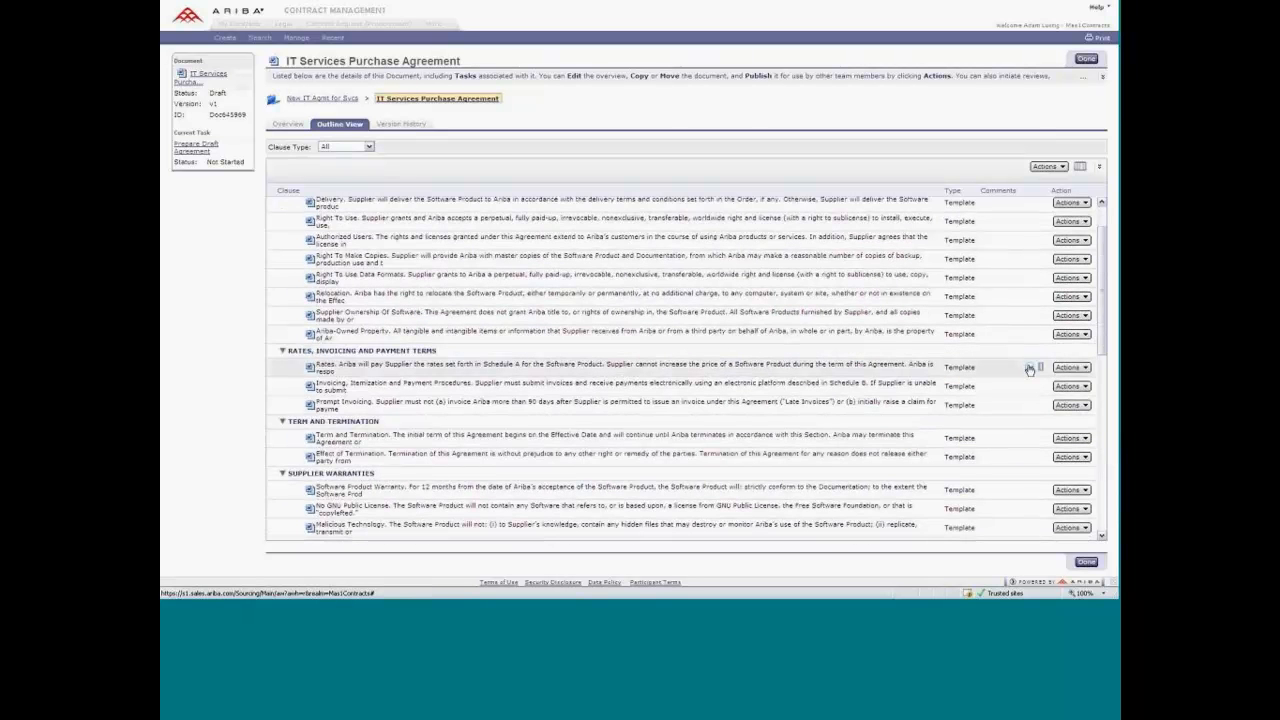
pyautogui.moveTo(1042, 370)
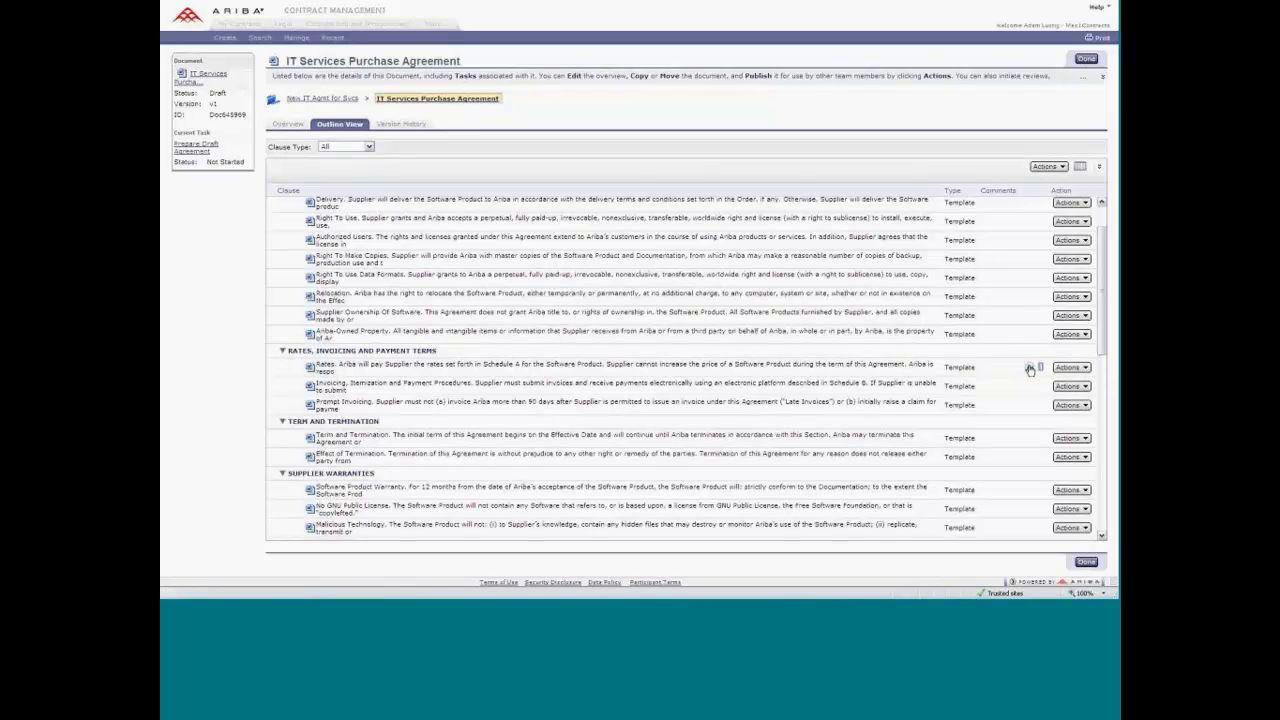
pyautogui.click(1030, 369)
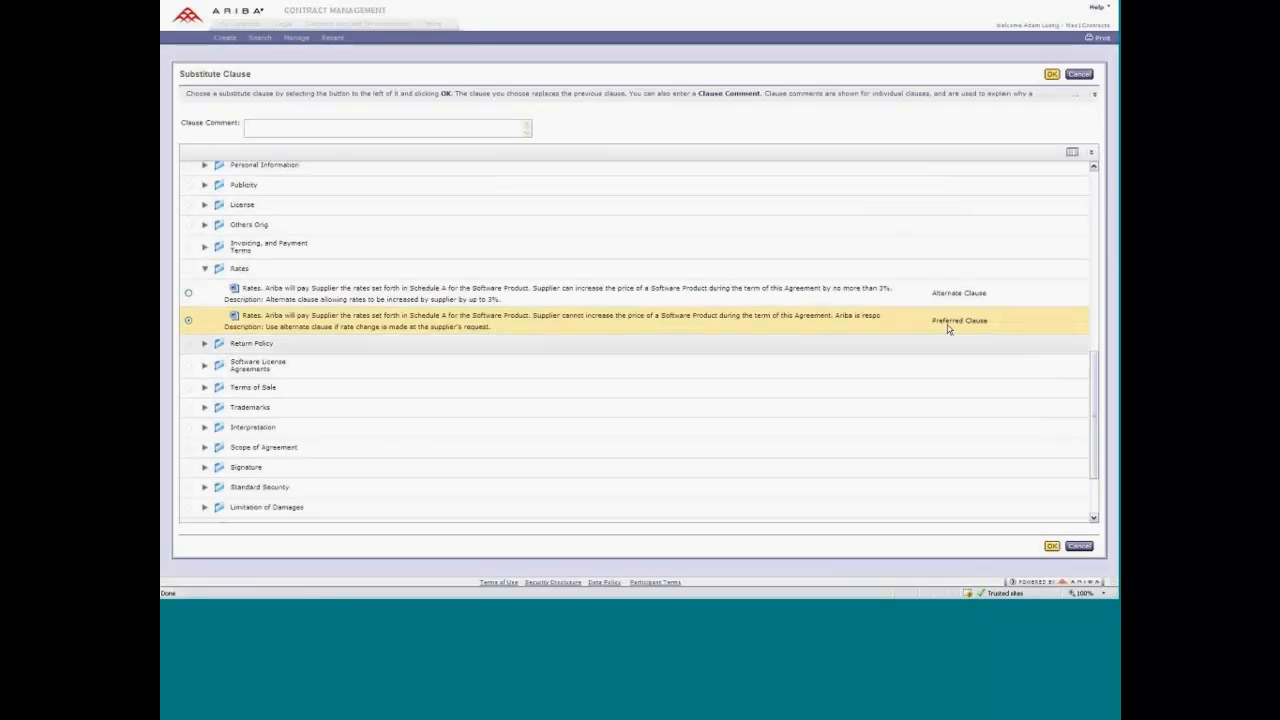
pyautogui.click(190, 294)
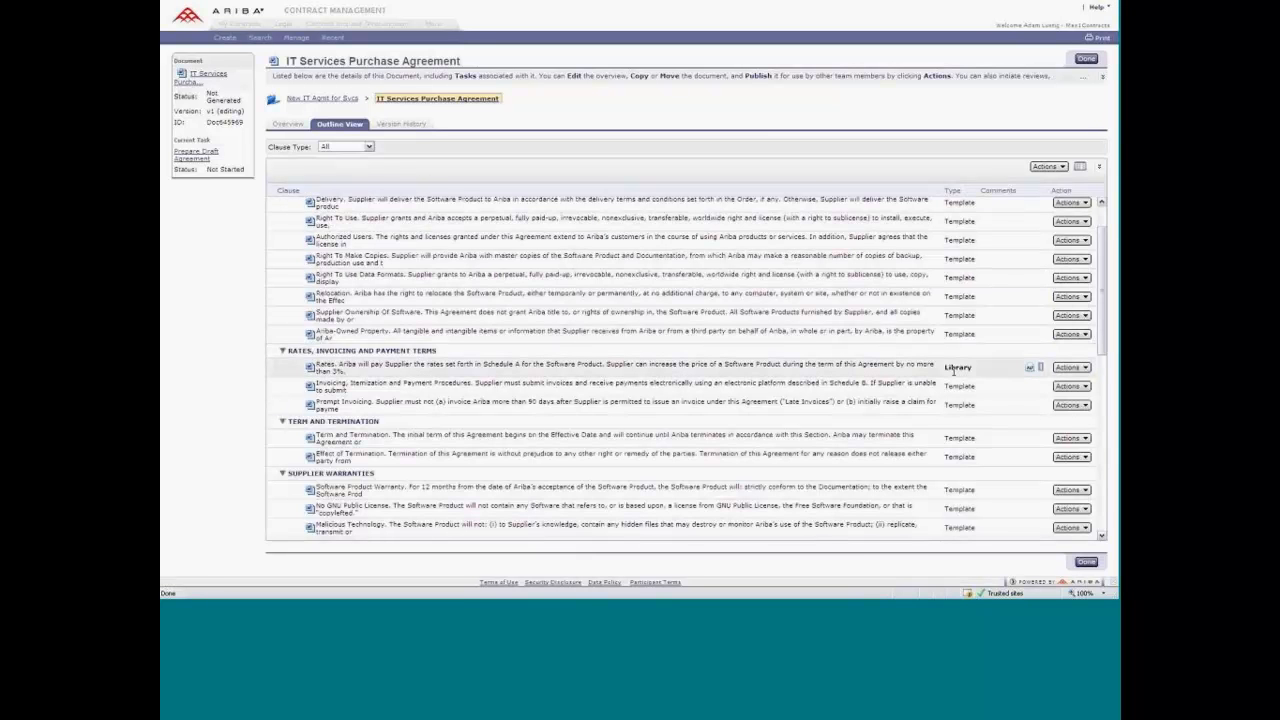
# Review the clause type filter options and move the Prompt Invoicing clause above Invoicing, Itemization and Payment Procedures.
pyautogui.click(352, 147)
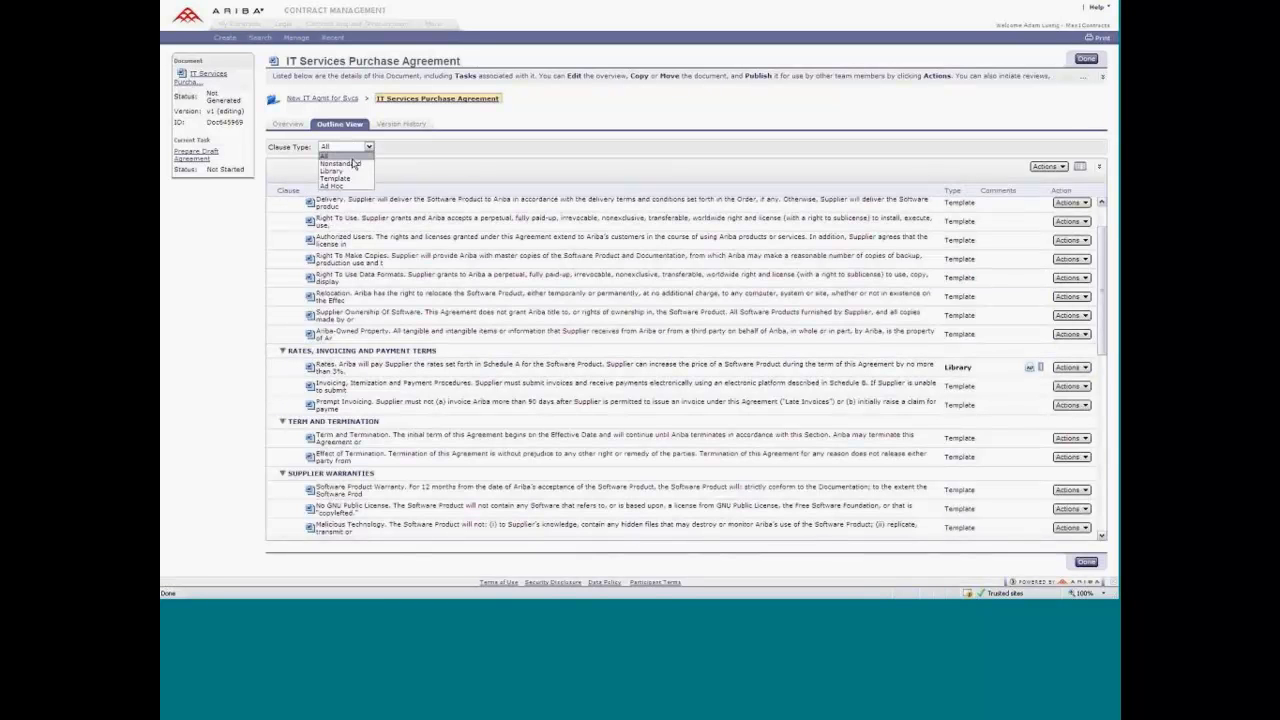
pyautogui.click(418, 162)
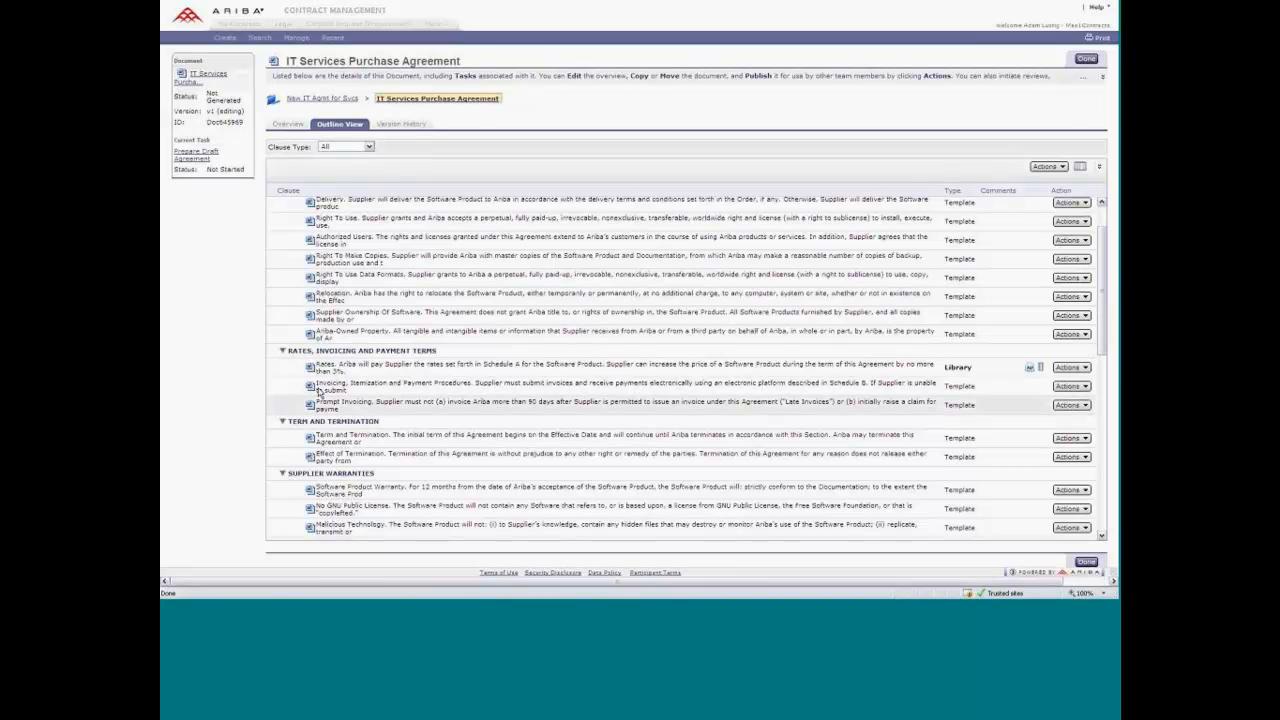
pyautogui.moveTo(319, 402); pyautogui.dragTo(327, 386)
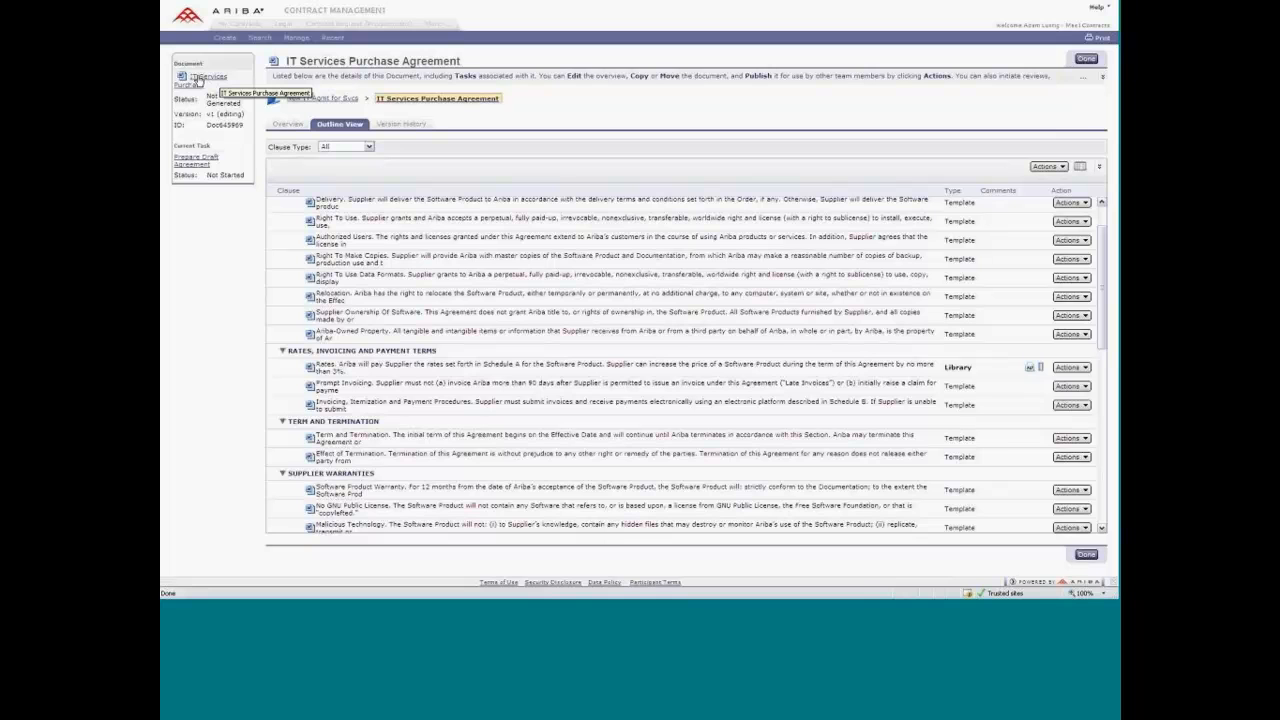
# Open the IT Services Purchase Agreement in Word and insert 10 before the 5 in clause 2.1's delivery period.
pyautogui.click(197, 82)
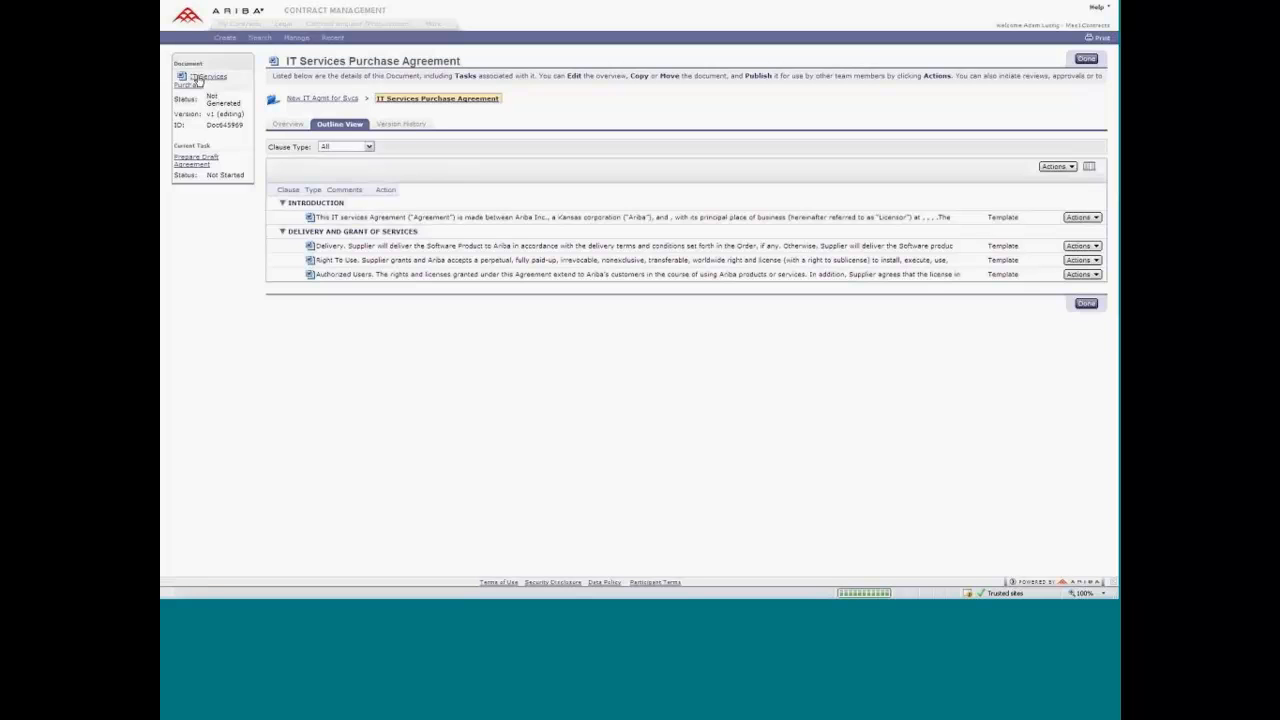
pyautogui.click(239, 144)
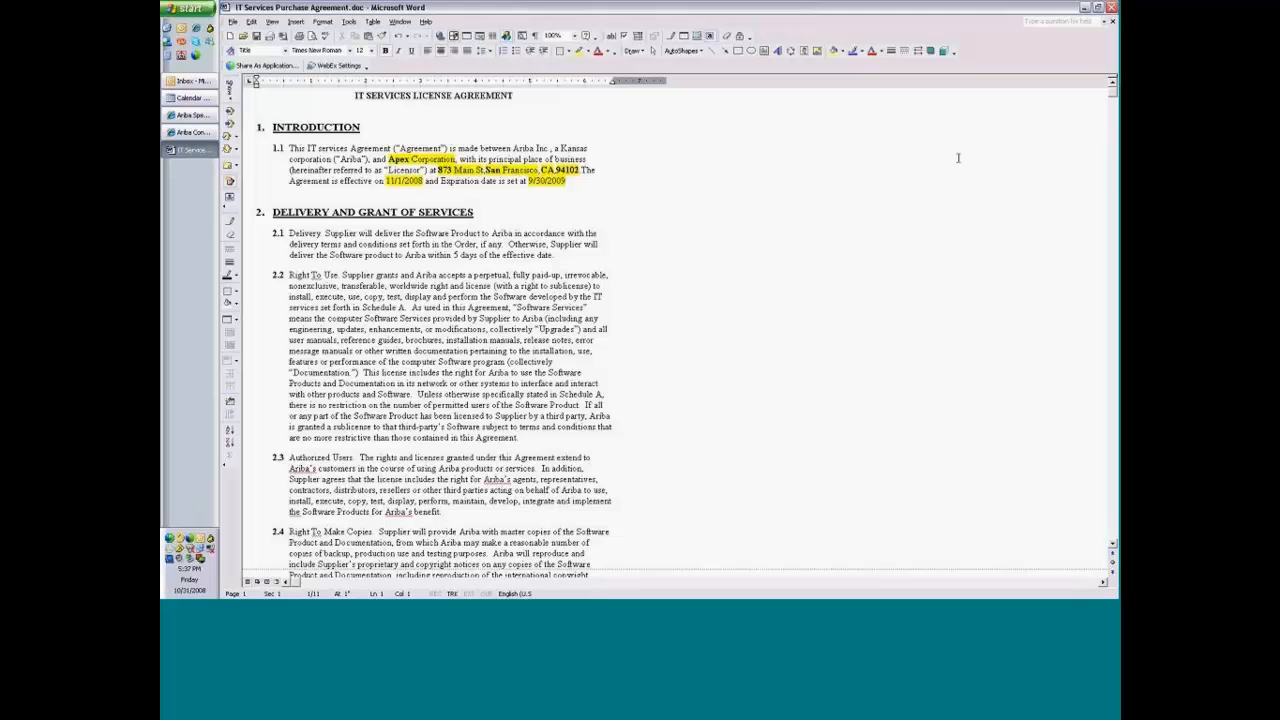
pyautogui.click(607, 297)
pyautogui.press('BackSpace')
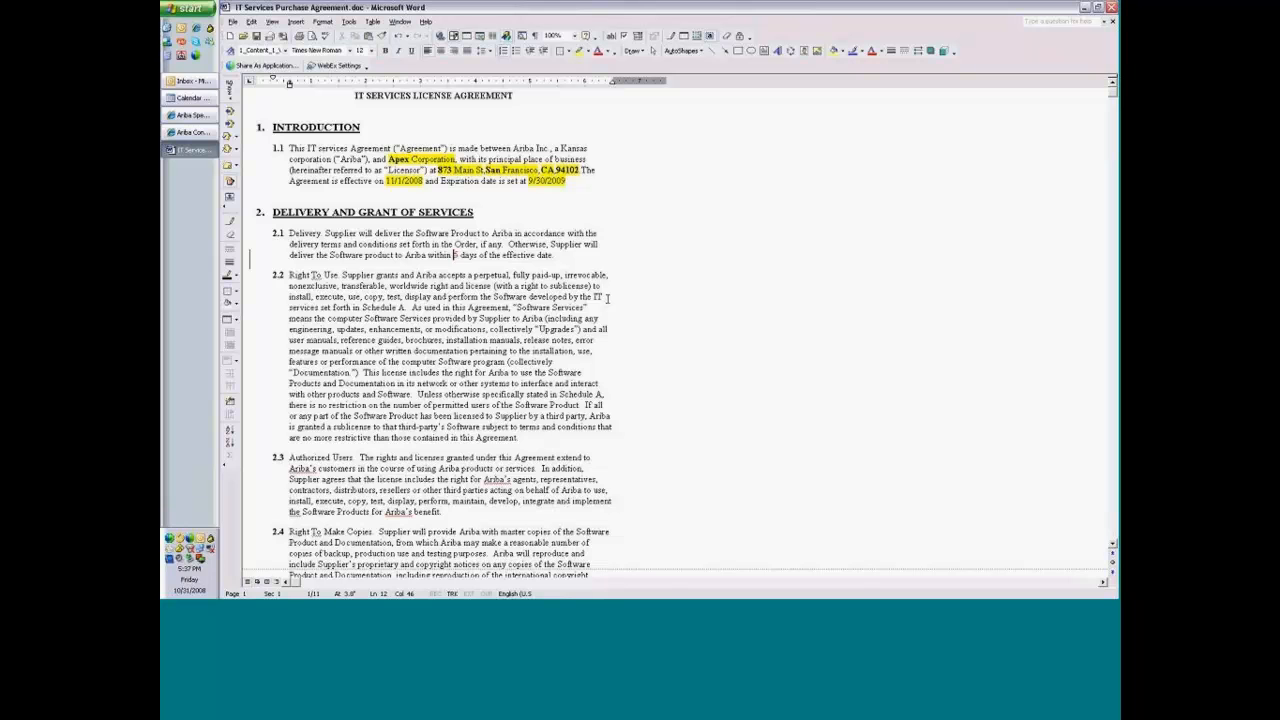
pyautogui.write('10')
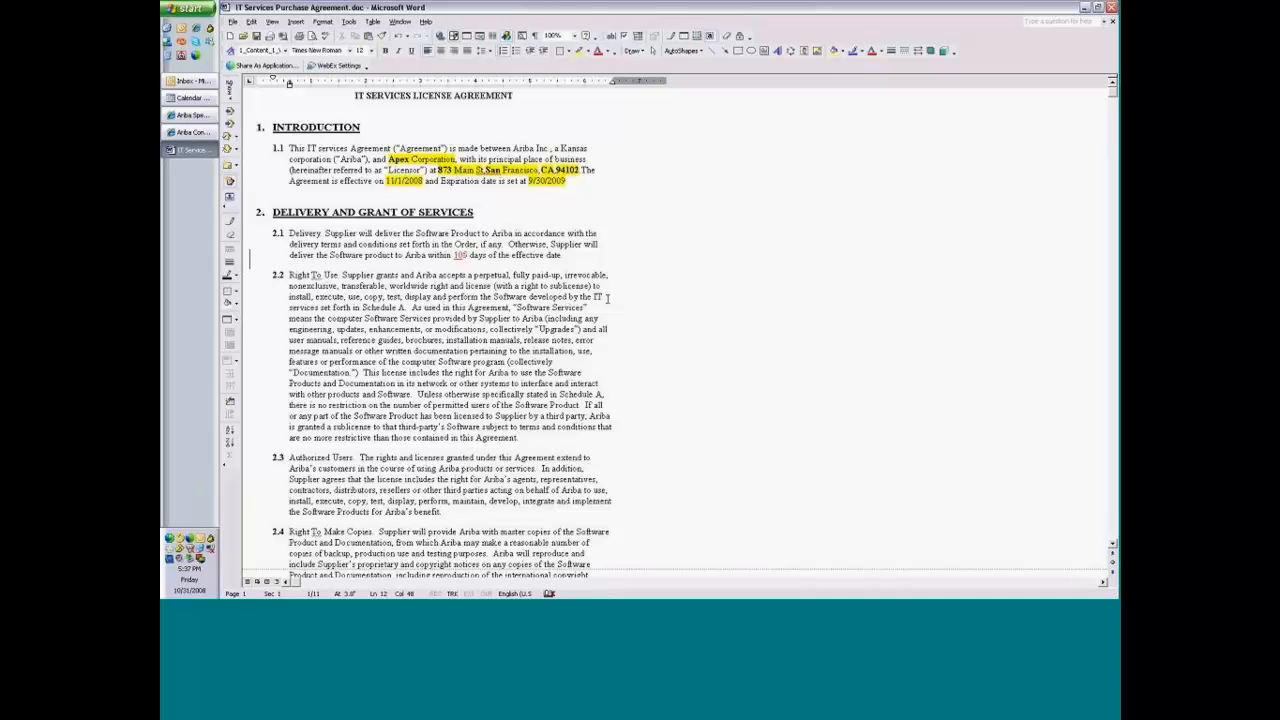
# Save the edited agreement document and close it to return to the agreement's outline in Ariba.
pyautogui.click(232, 21)
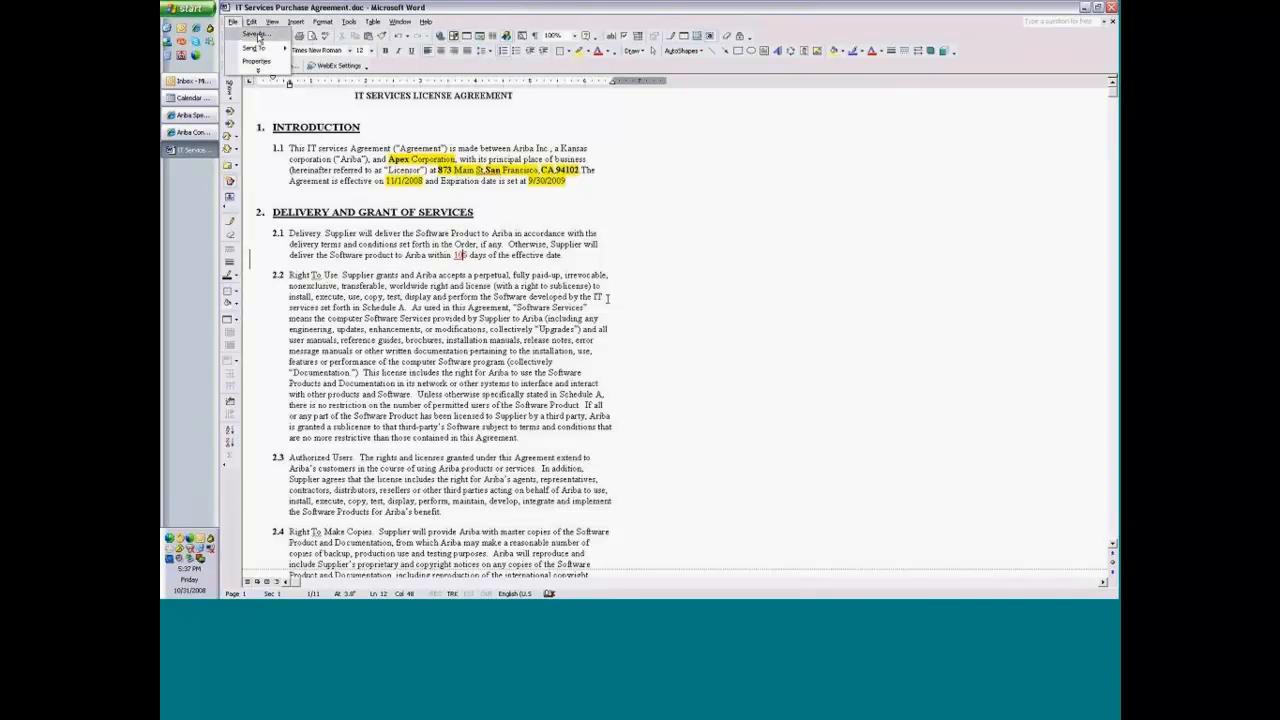
pyautogui.click(320, 7)
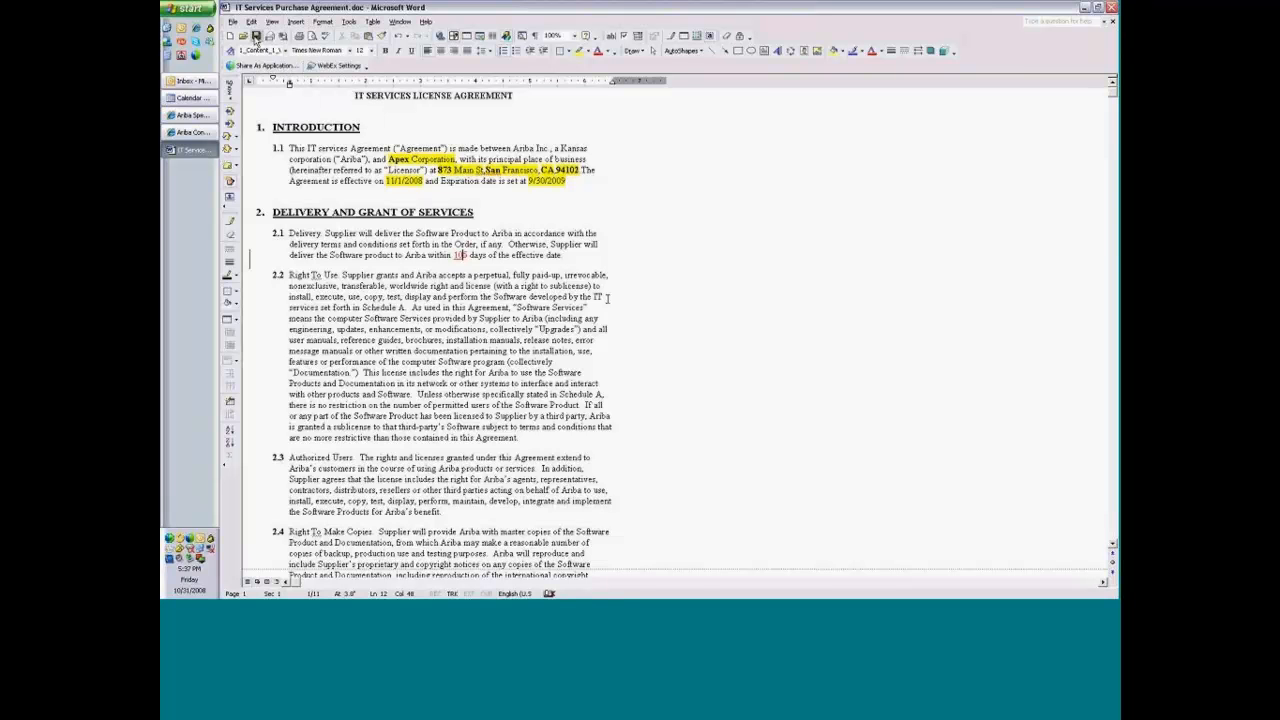
pyautogui.click(256, 37)
pyautogui.click(1112, 7)
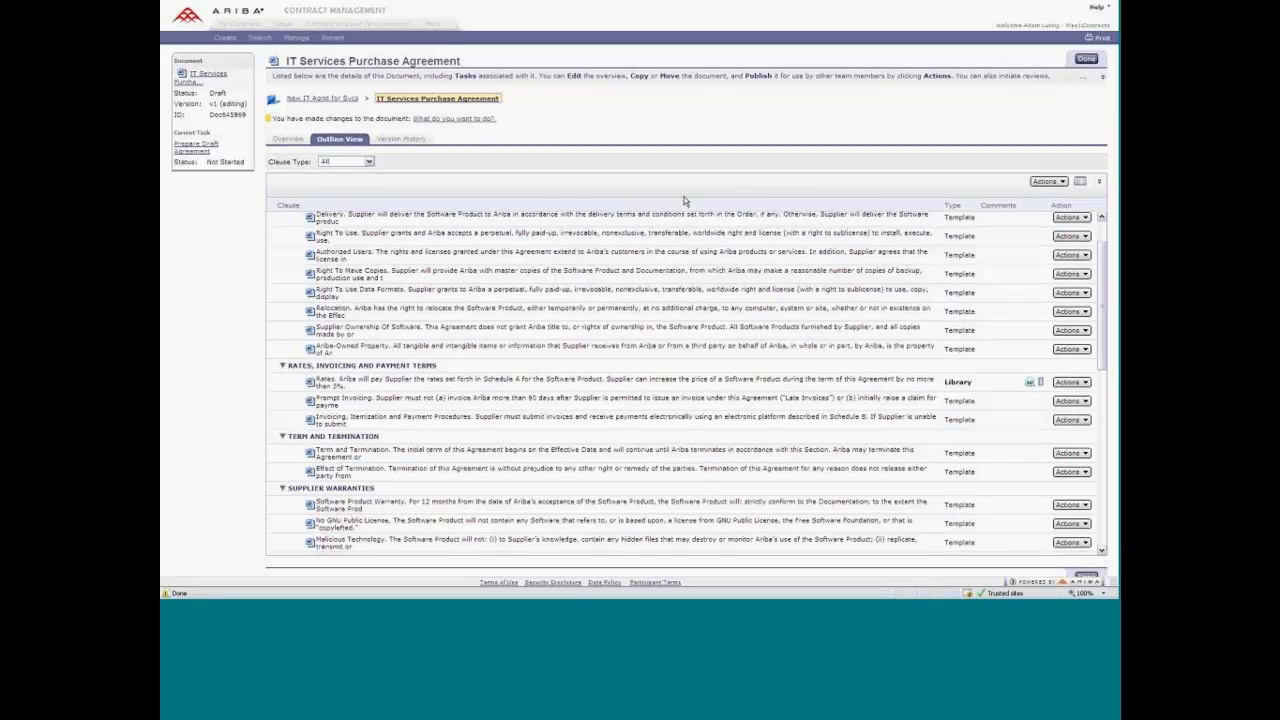
# Start updating the Contract Workspace with the document changes and enter the version comment Final Internal Draft.
pyautogui.click(470, 120)
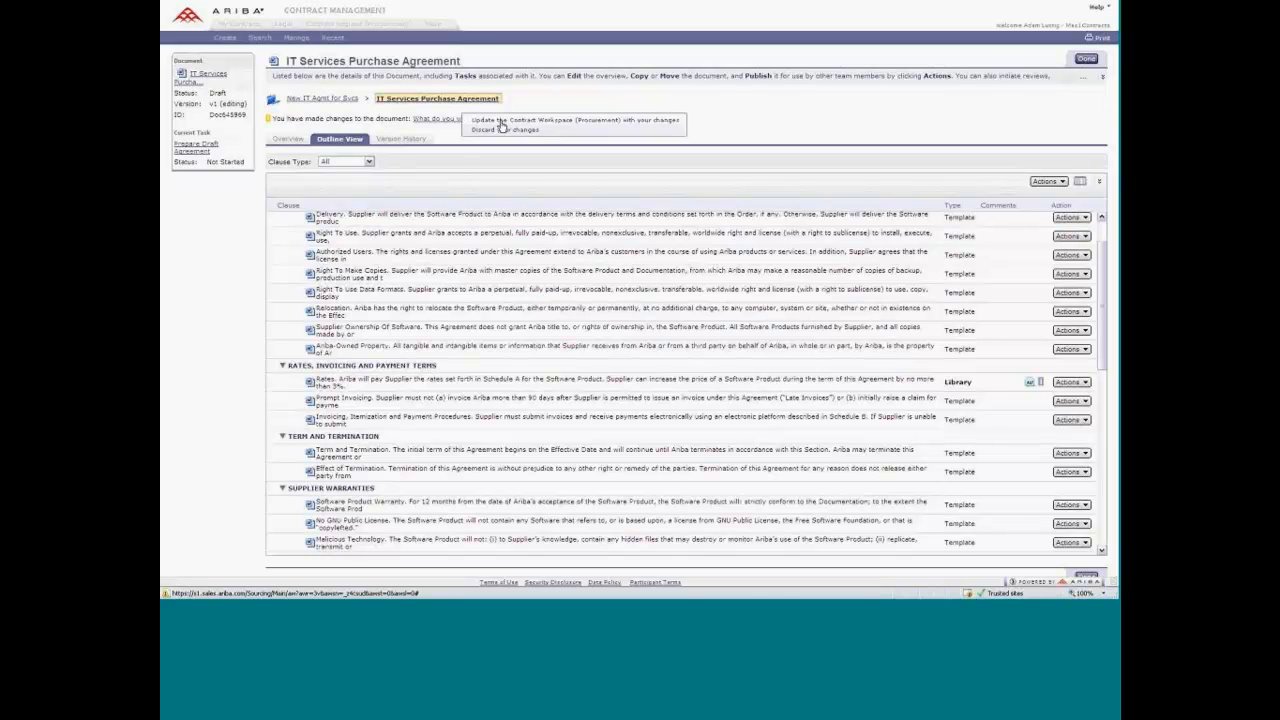
pyautogui.click(502, 121)
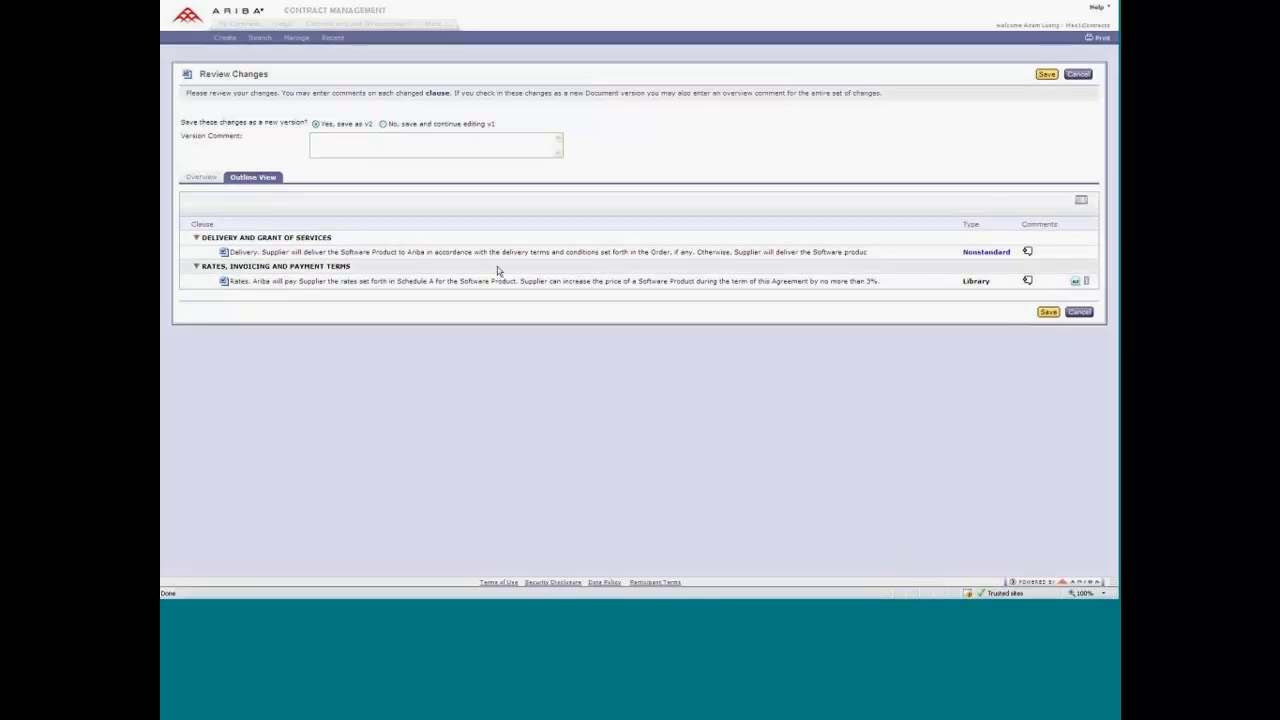
pyautogui.click(414, 143)
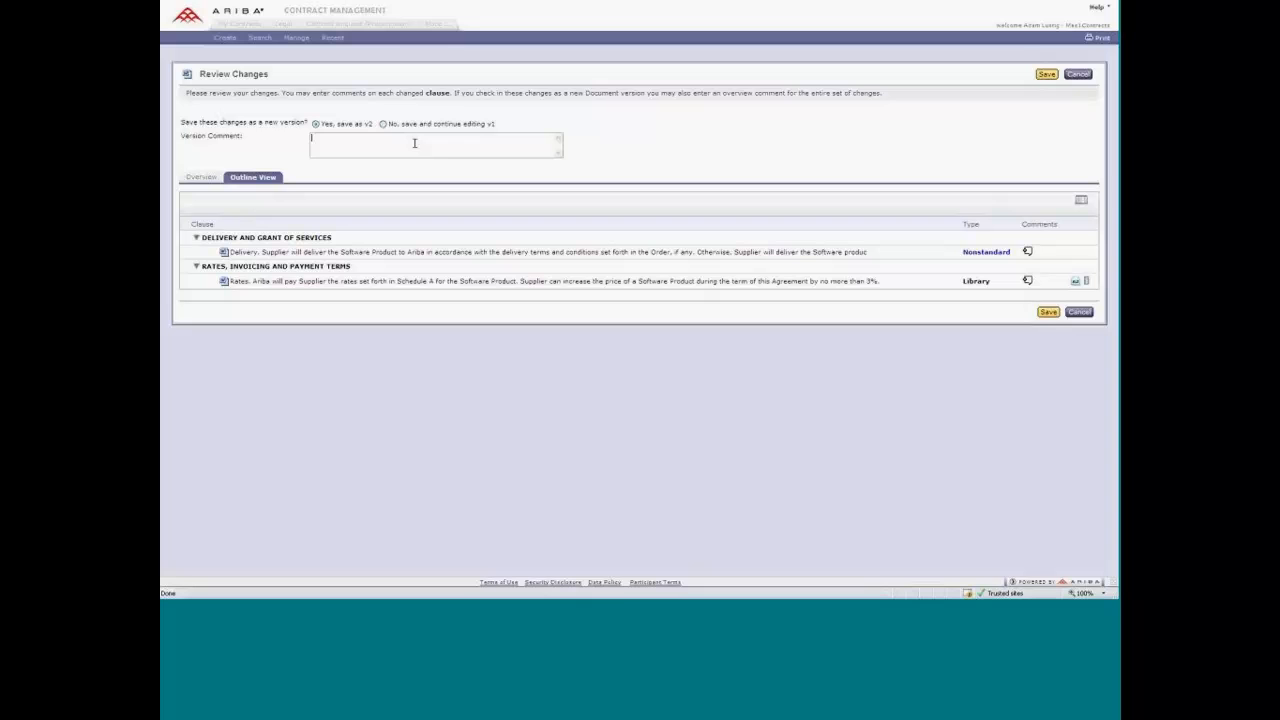
pyautogui.write('final Internal Draft')
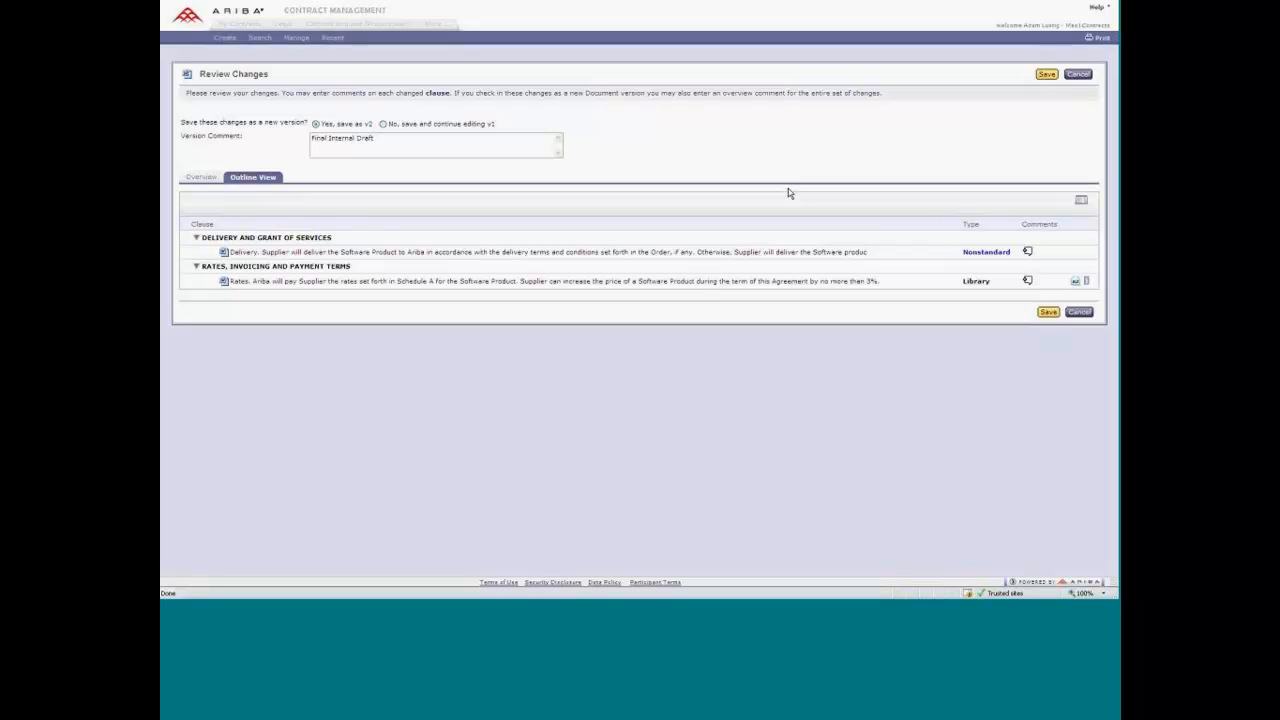
# Add the comment "Comments about the clause" to the changed Delivery clause and save the changes as new version v2.
pyautogui.click(1026, 253)
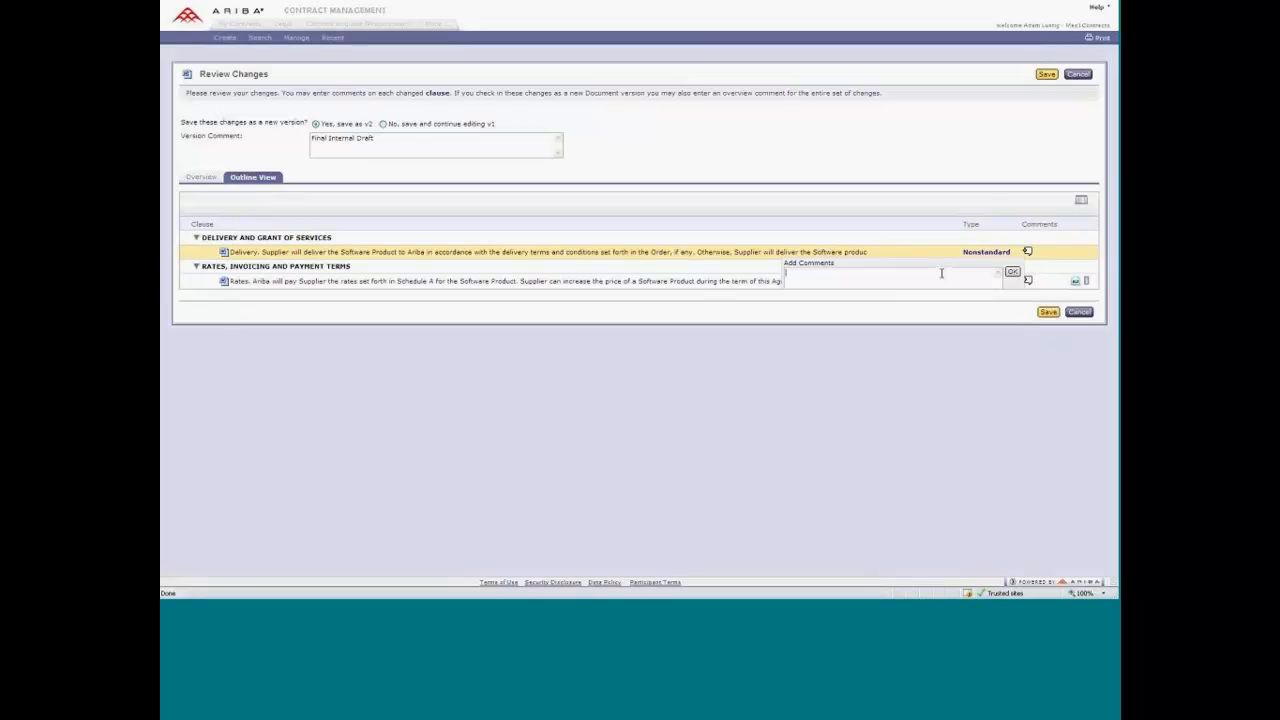
pyautogui.write('Comments about the clause')
pyautogui.click(1012, 272)
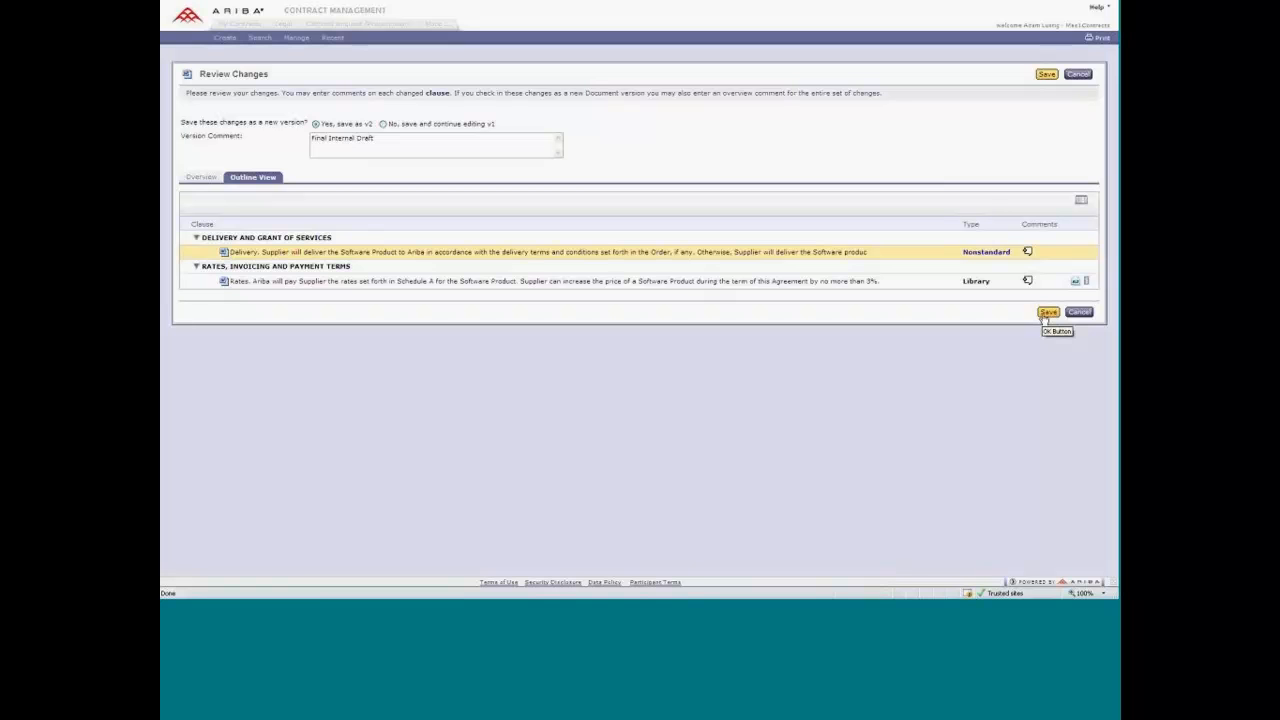
pyautogui.click(1046, 313)
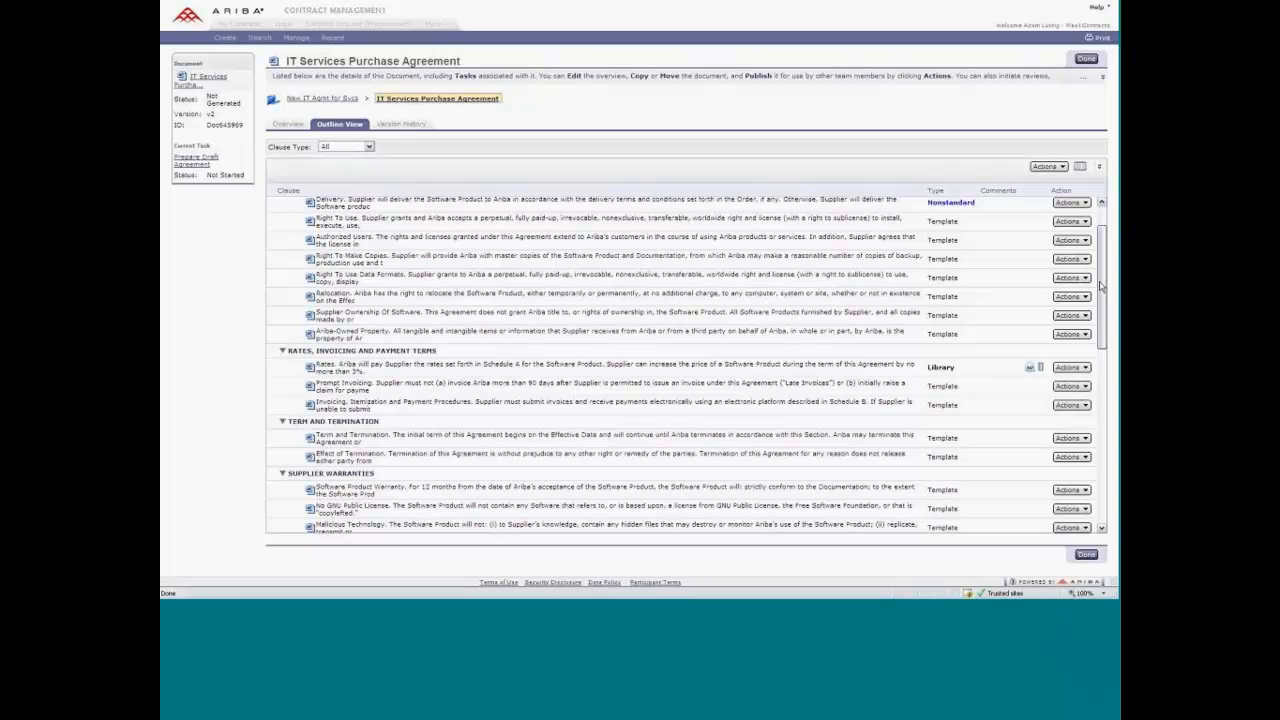
# Open the IT Services Purchase Agreement in Word, examine the tracked changes through section 3, and close it.
pyautogui.moveTo(1101, 287); pyautogui.dragTo(1101, 281)
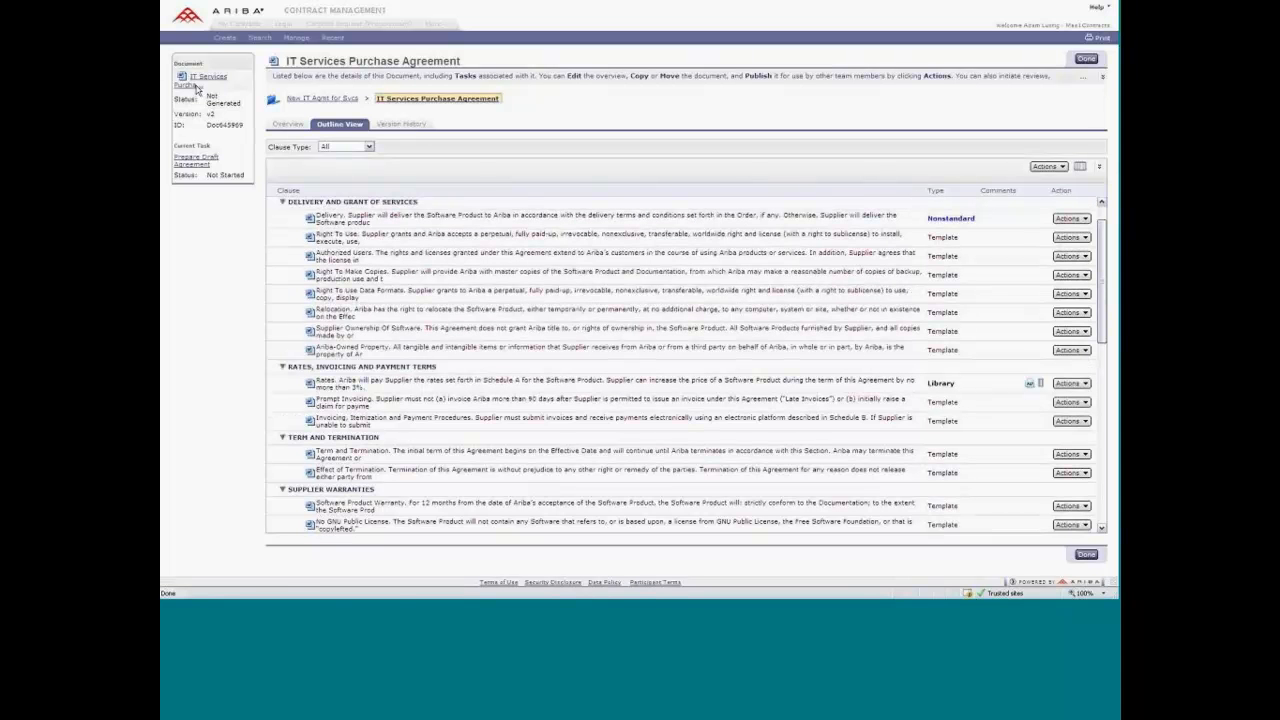
pyautogui.click(195, 86)
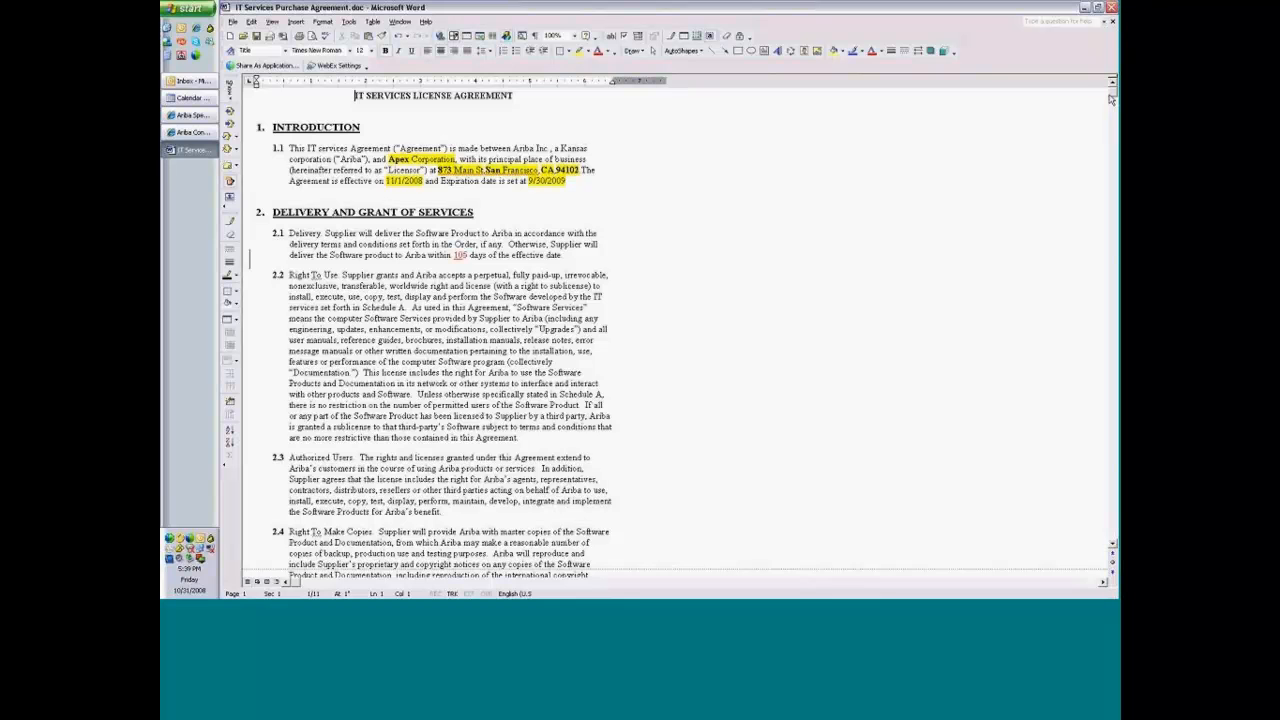
pyautogui.moveTo(1111, 102); pyautogui.dragTo(1111, 170)
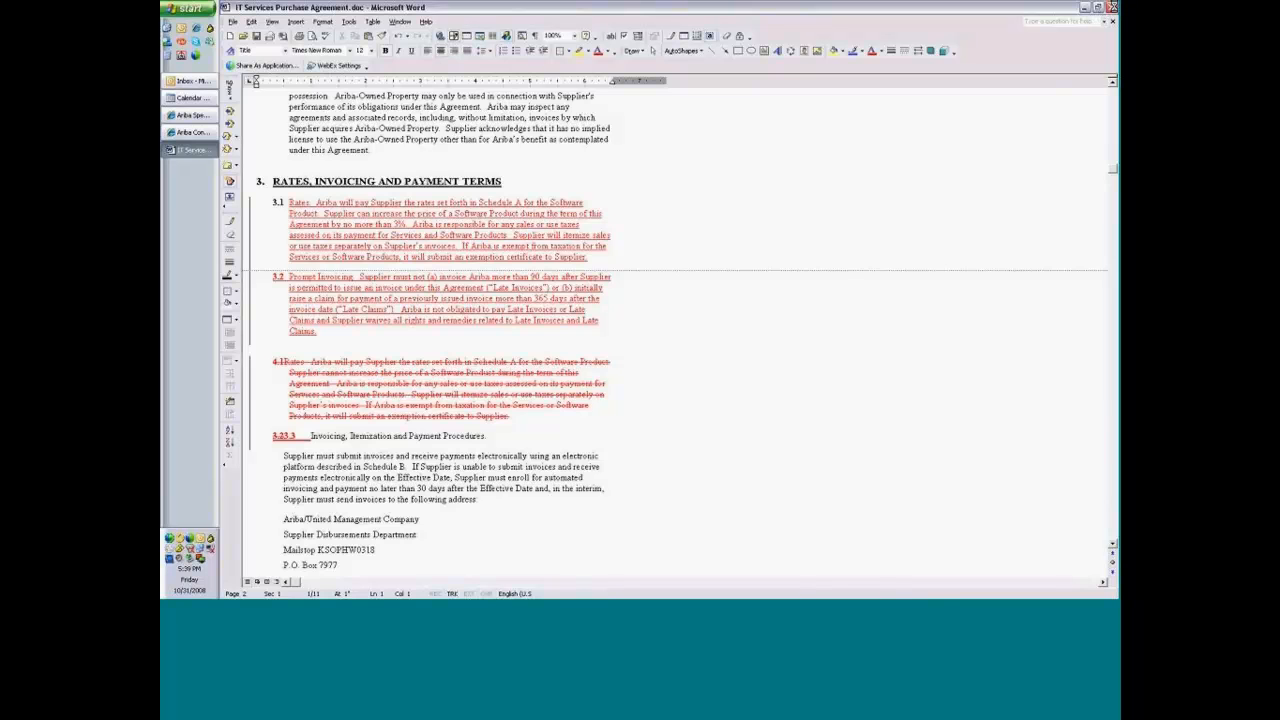
pyautogui.click(1112, 21)
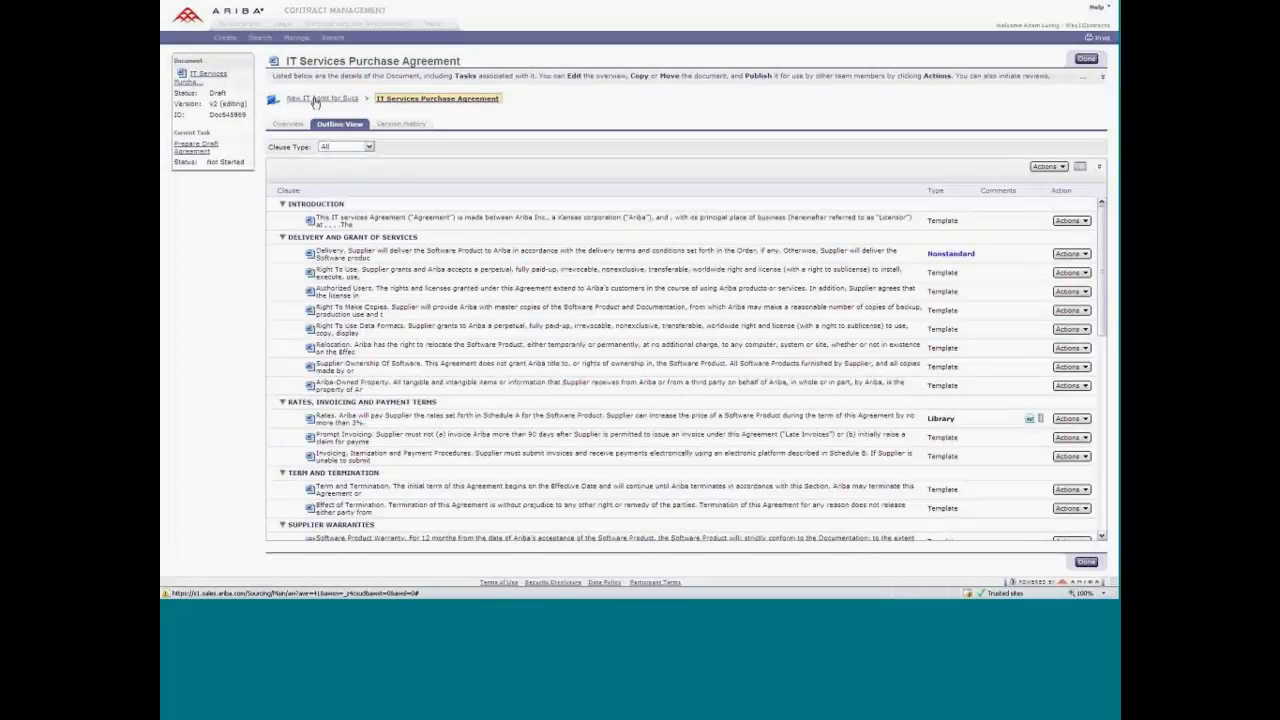
# Return to the New IT Agmt for Svcs workspace and open the Supplier Negotiation task's details under Release & Negotiation.
pyautogui.click(315, 101)
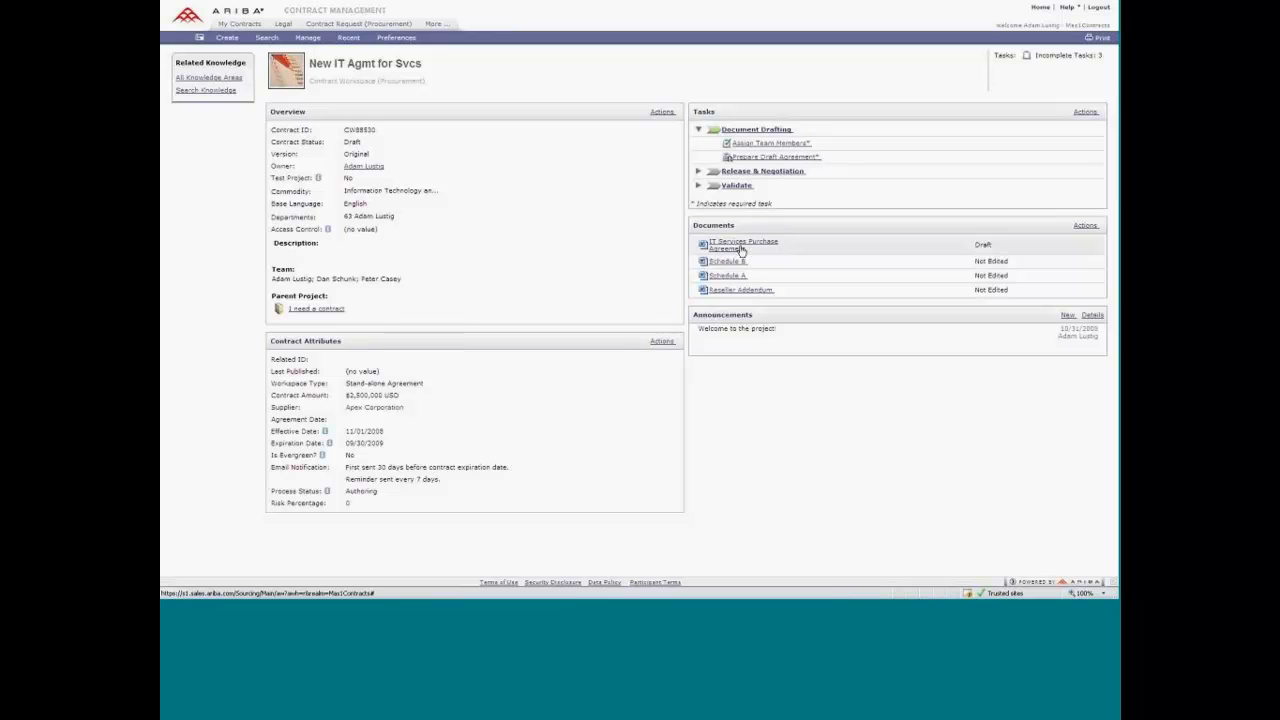
pyautogui.moveTo(738, 246)
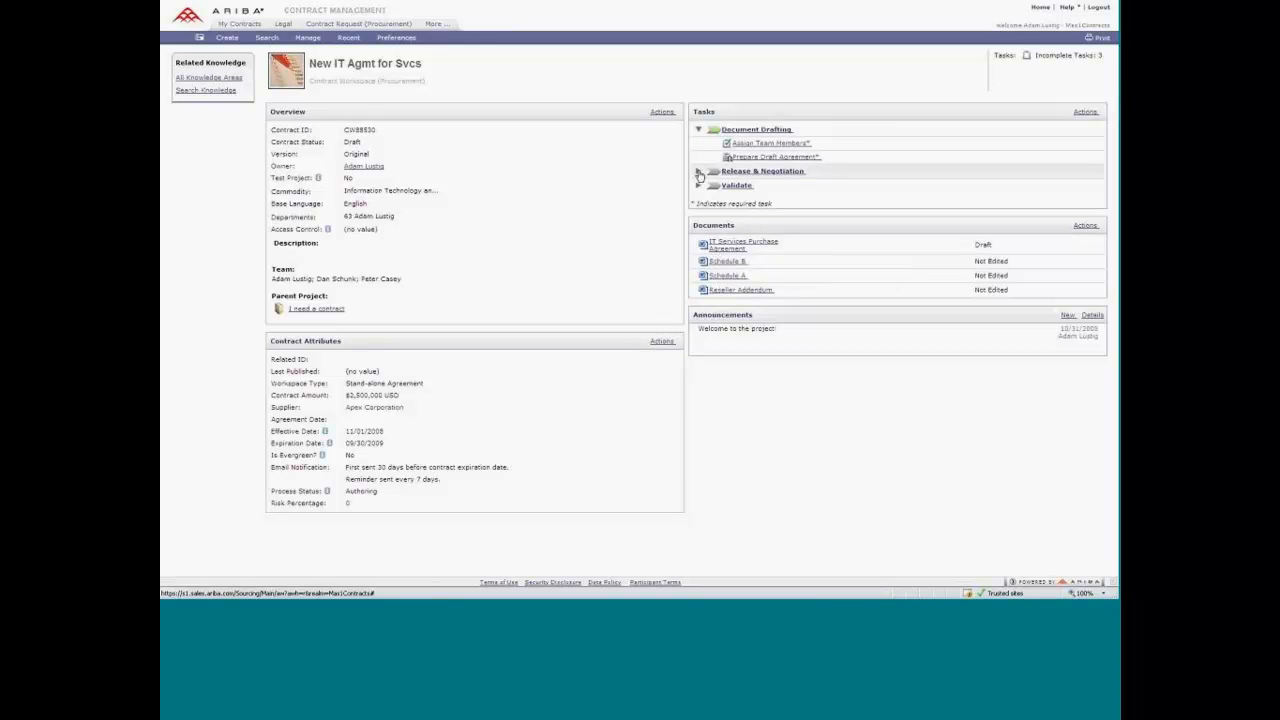
pyautogui.click(700, 173)
pyautogui.click(762, 186)
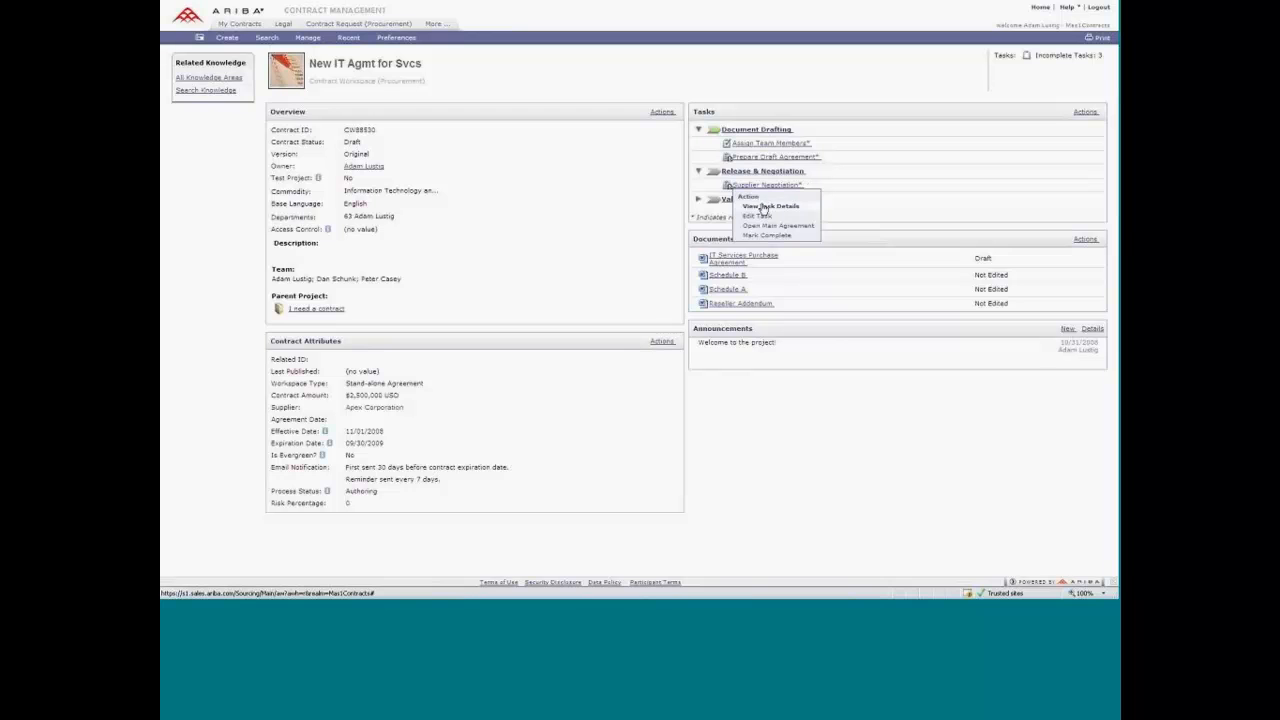
pyautogui.click(762, 207)
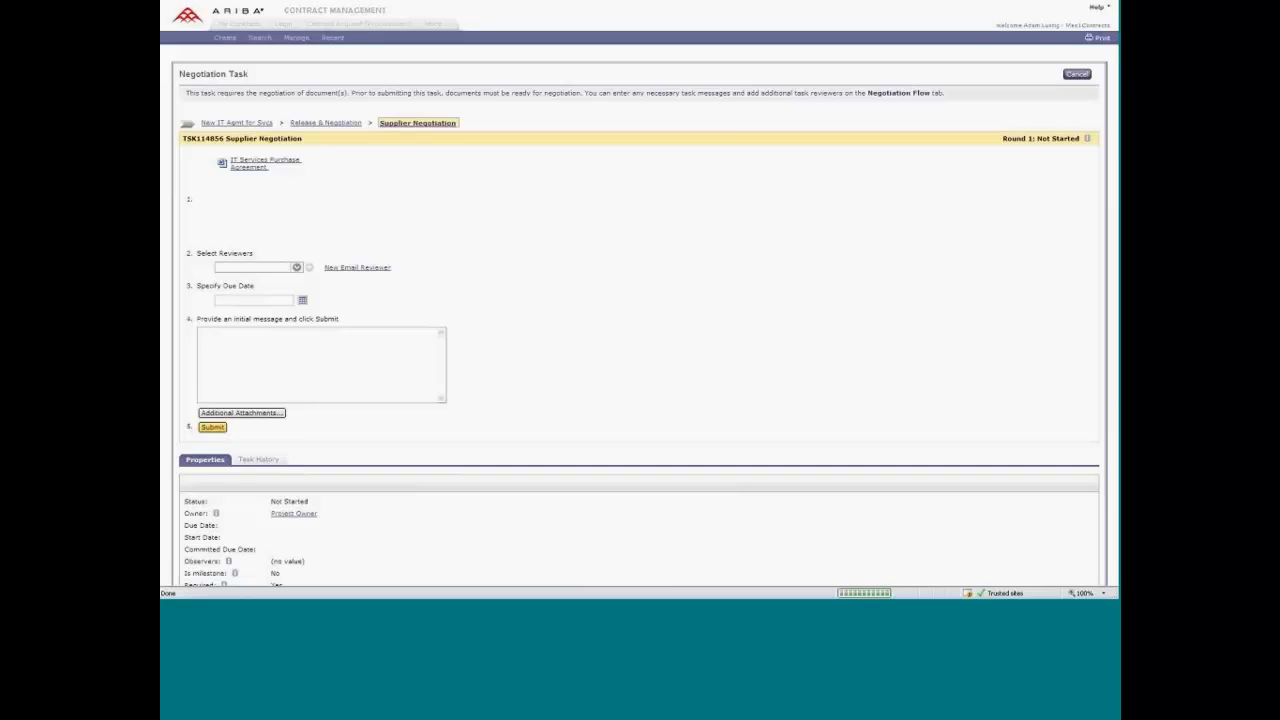
# Select the supplier's reviewer, enter the message "Please review the agreement!" and submit the negotiation task.
pyautogui.click(296, 205)
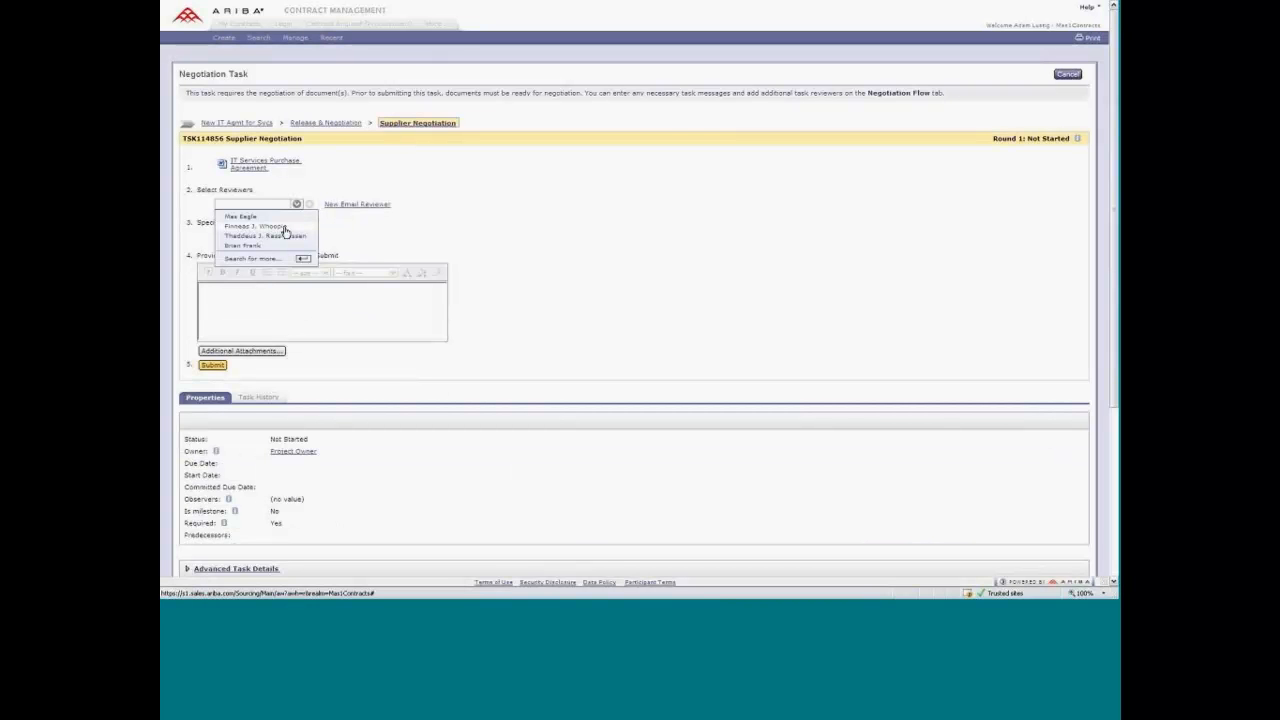
pyautogui.click(284, 232)
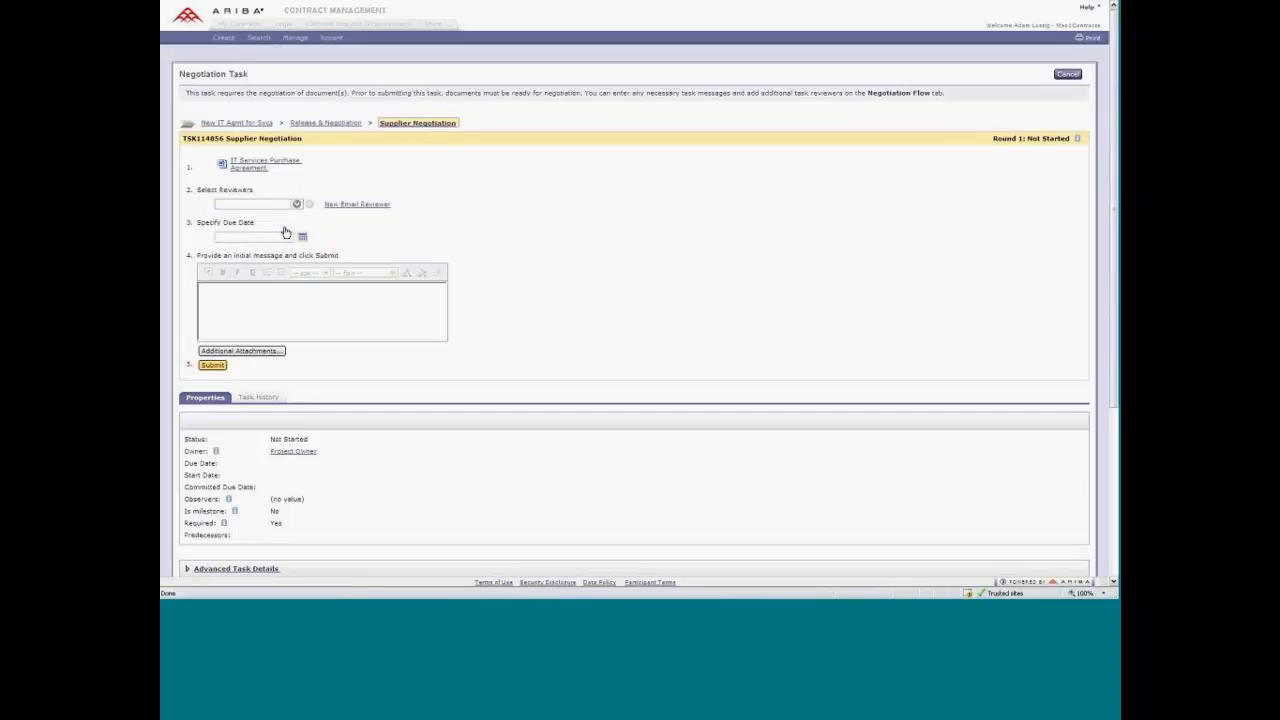
pyautogui.click(231, 305)
pyautogui.write('P')
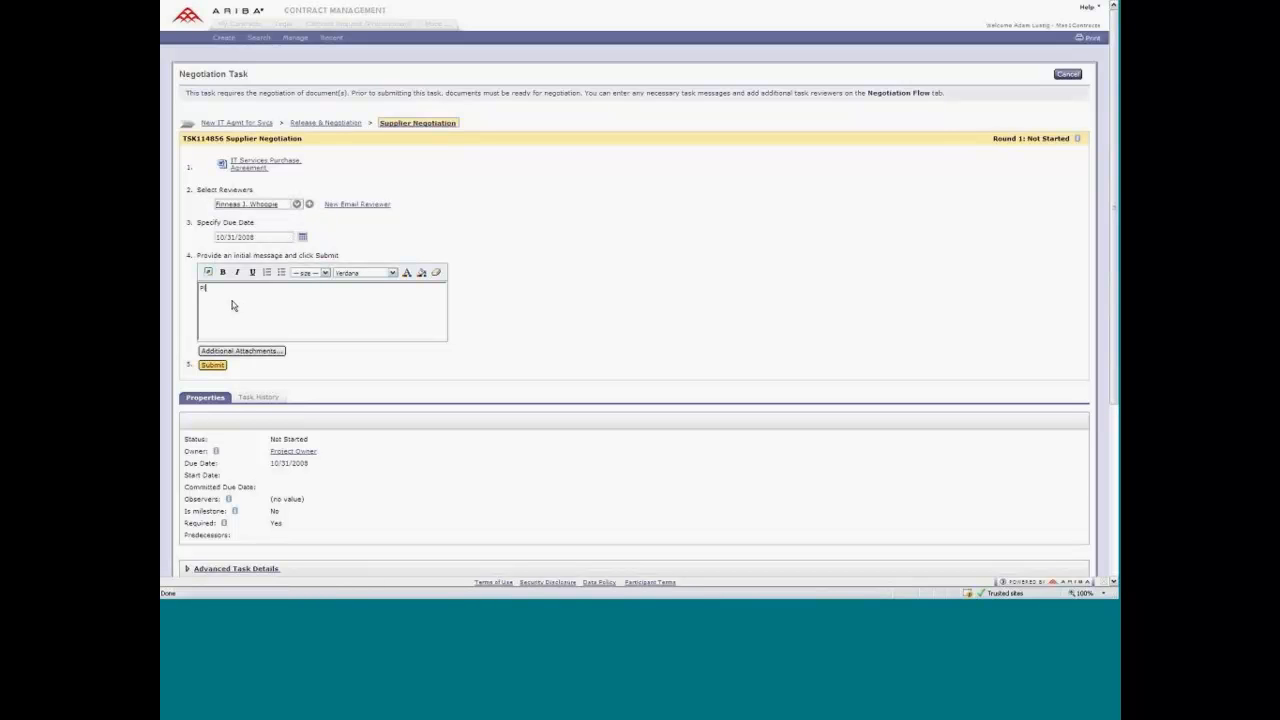
pyautogui.write('lease review the agreement!')
pyautogui.click(211, 366)
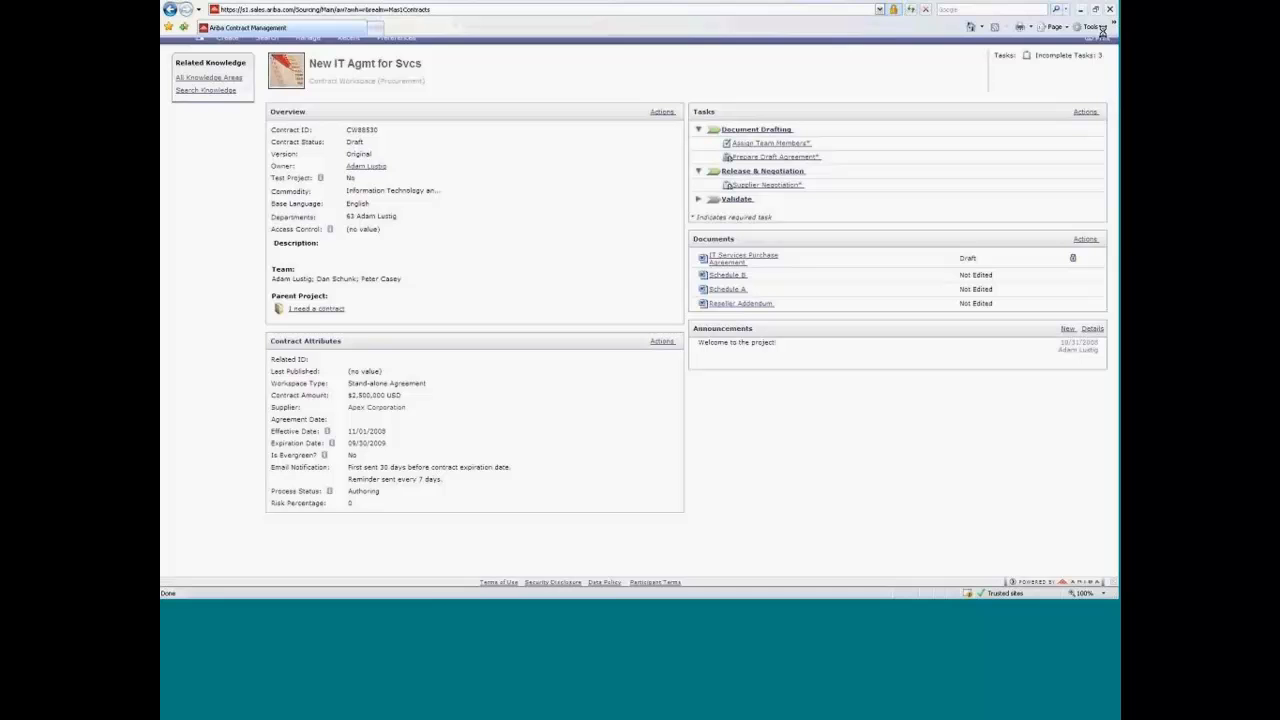
# Switch to Gmail, open the Document review email and open its attached IT Services Purchase Agreement.doc in Word.
pyautogui.click(1095, 10)
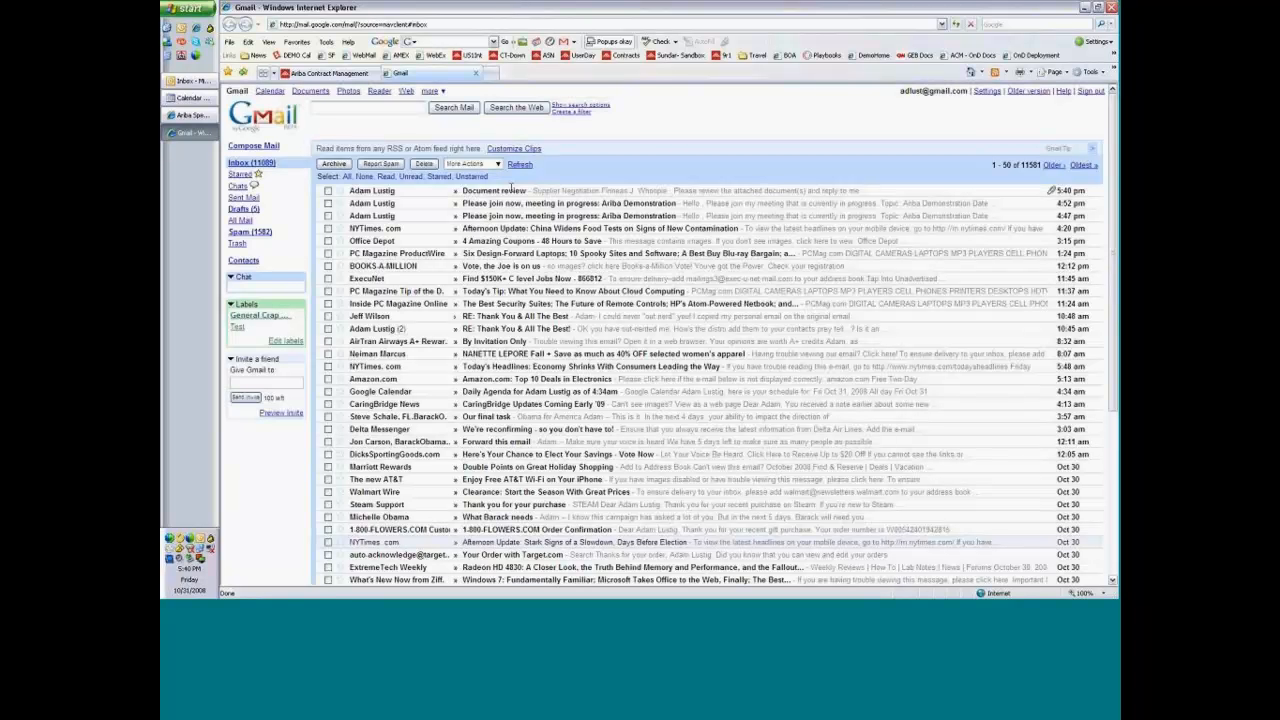
pyautogui.click(511, 189)
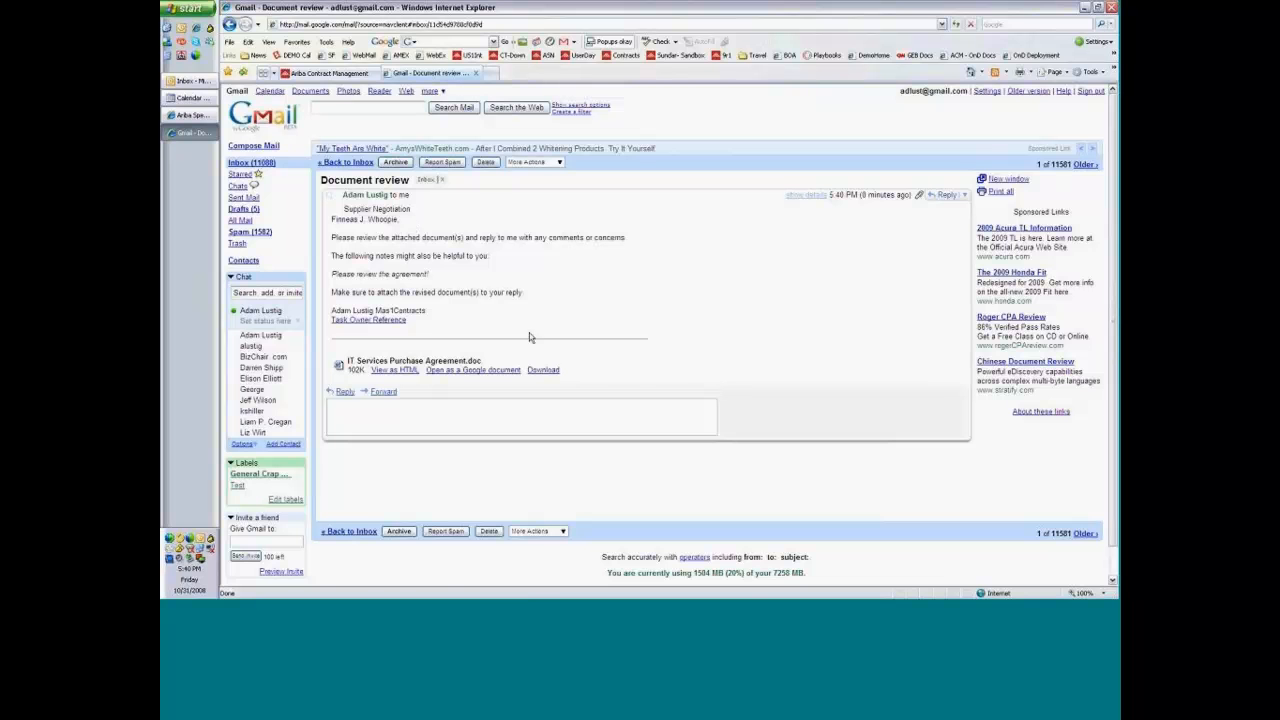
pyautogui.click(543, 370)
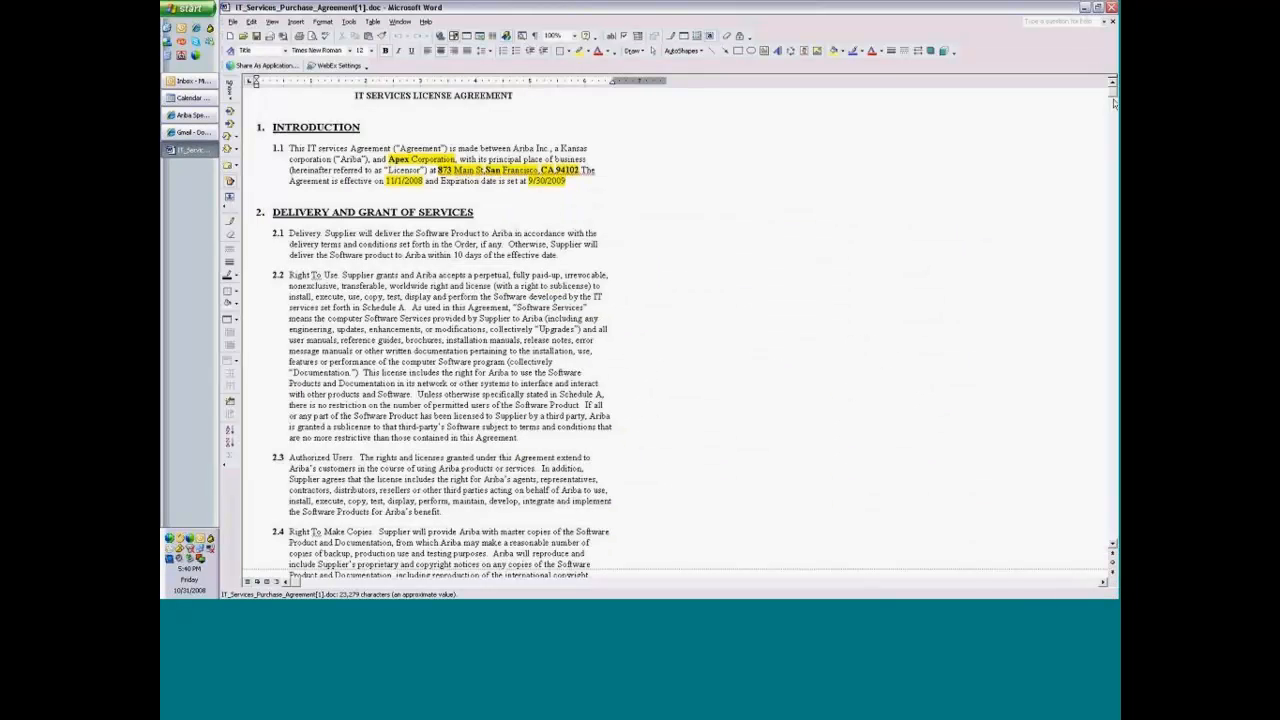
# Delete "and its customers" from the first bullet of clause 6.1 under Supplier's Intellectual Property Indemnity.
pyautogui.moveTo(1113, 103); pyautogui.dragTo(1107, 313)
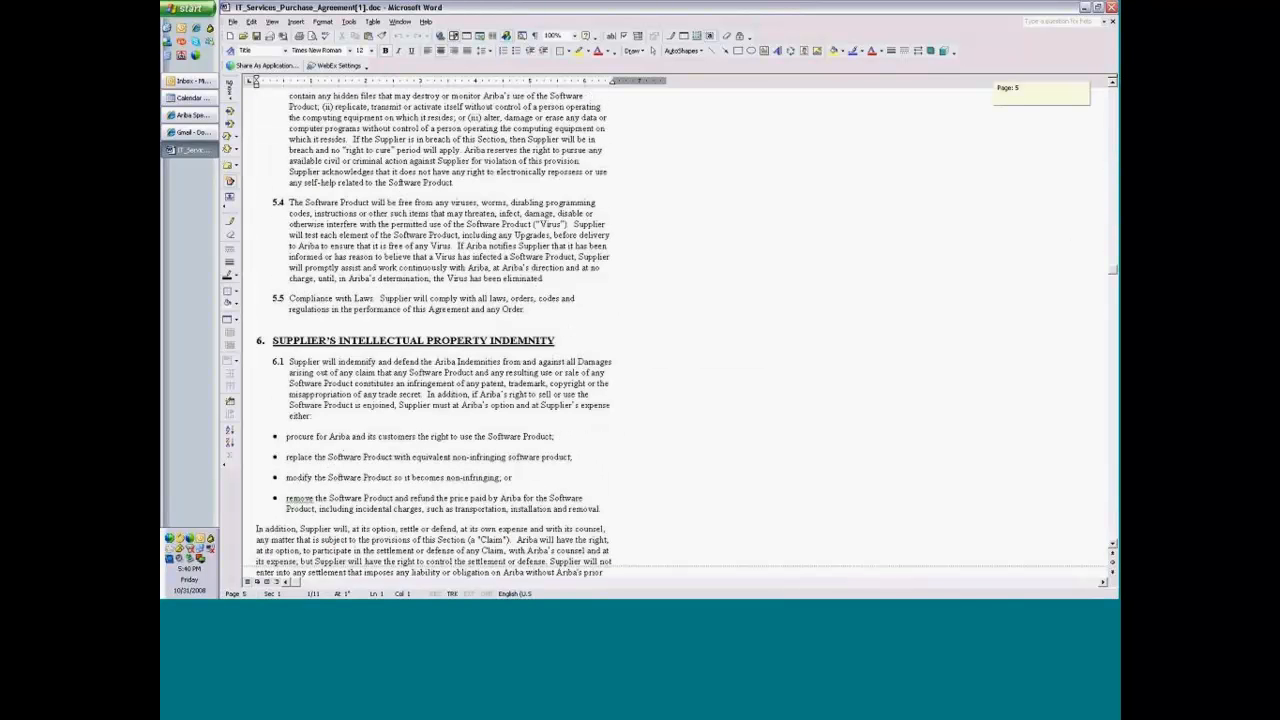
pyautogui.moveTo(1113, 268); pyautogui.dragTo(1113, 298)
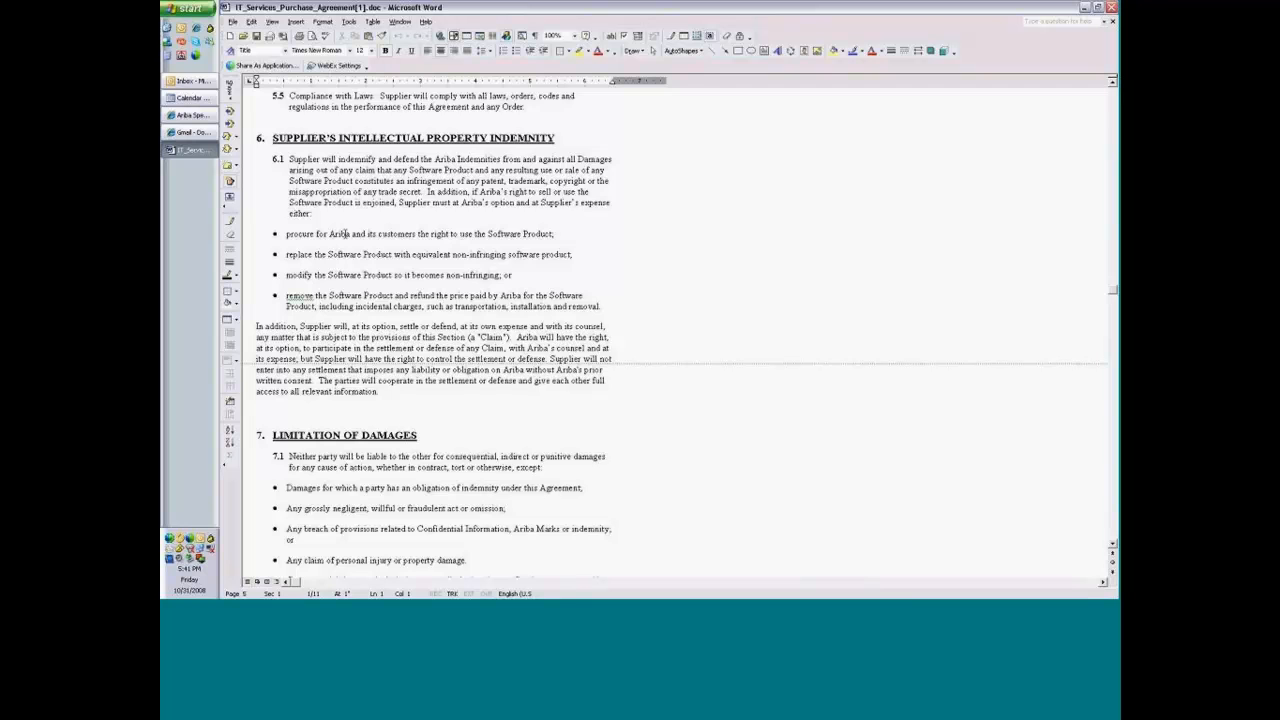
pyautogui.moveTo(350, 233); pyautogui.dragTo(418, 233)
pyautogui.press('Delete')
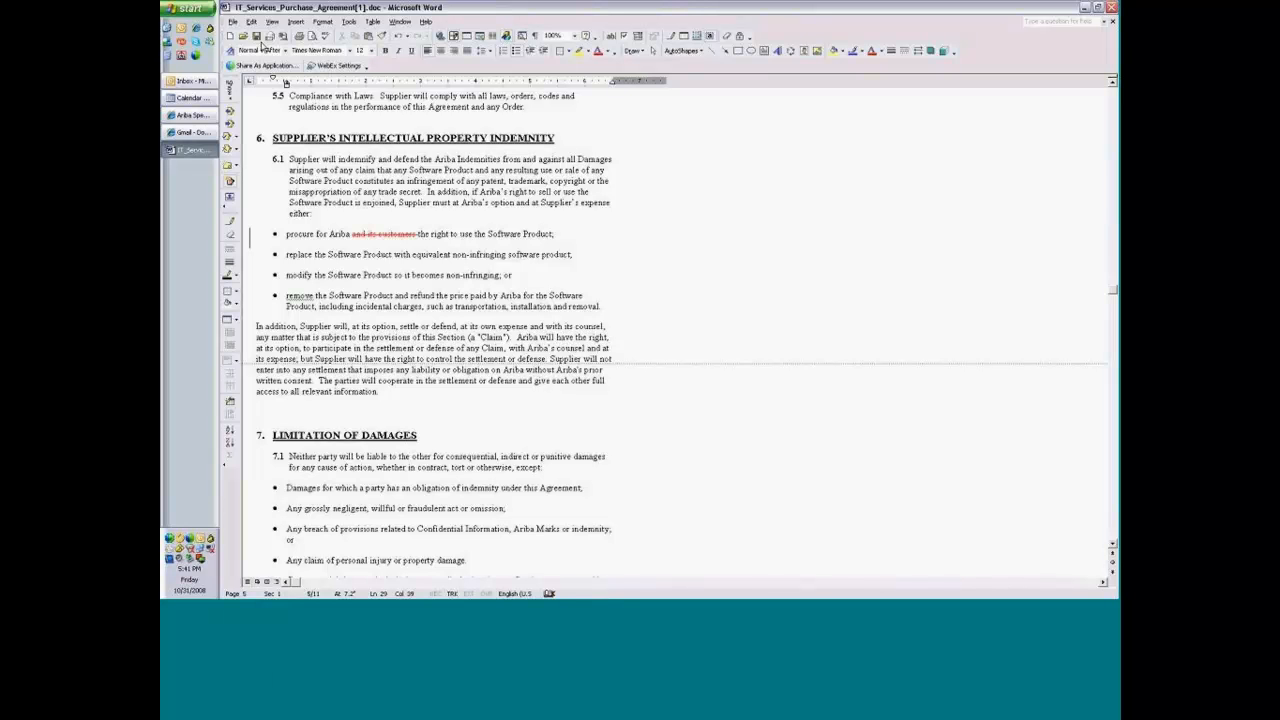
# Save the revised agreement to the Desktop as IT_Services_Purchase_Agreement[1].doc and close it.
pyautogui.click(257, 37)
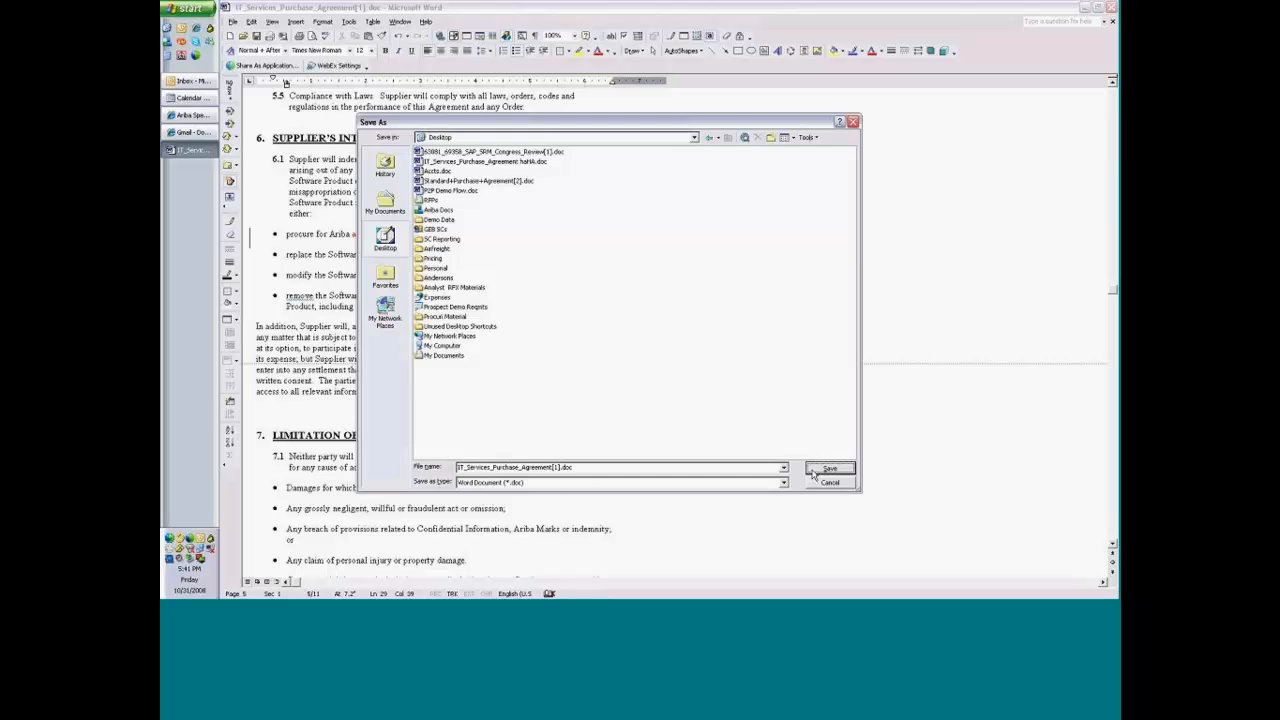
pyautogui.click(815, 472)
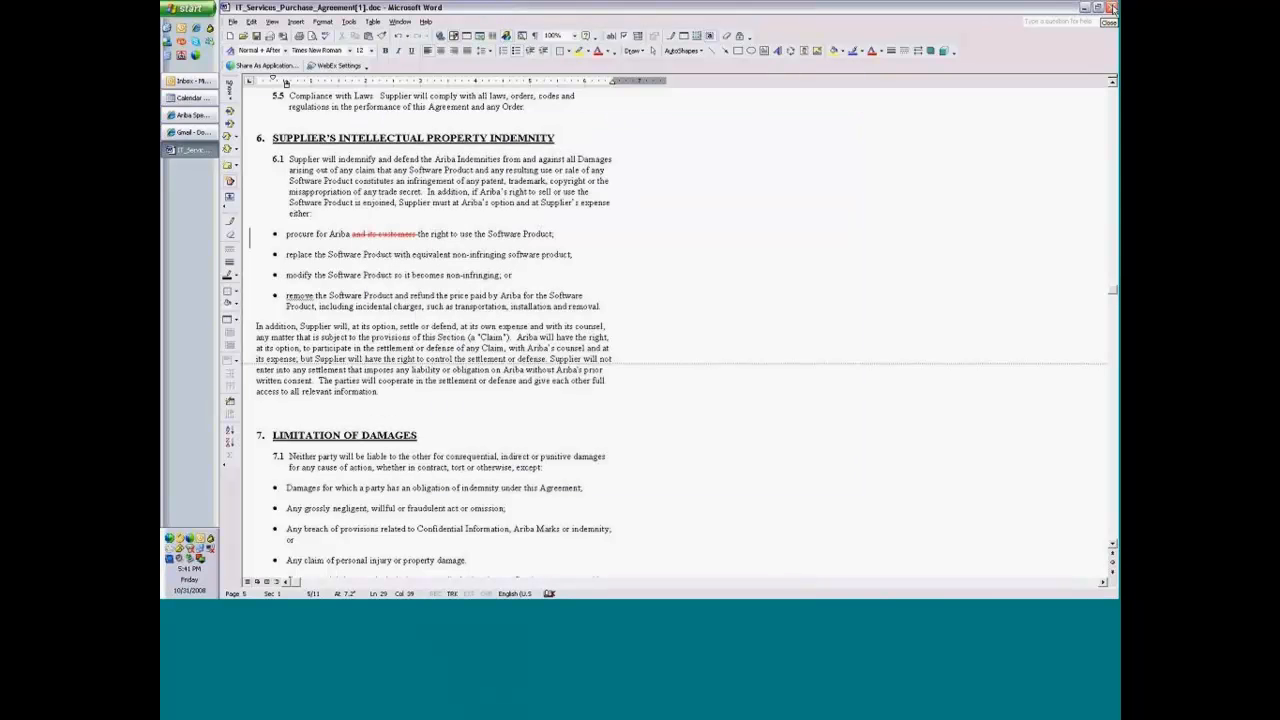
pyautogui.click(1113, 9)
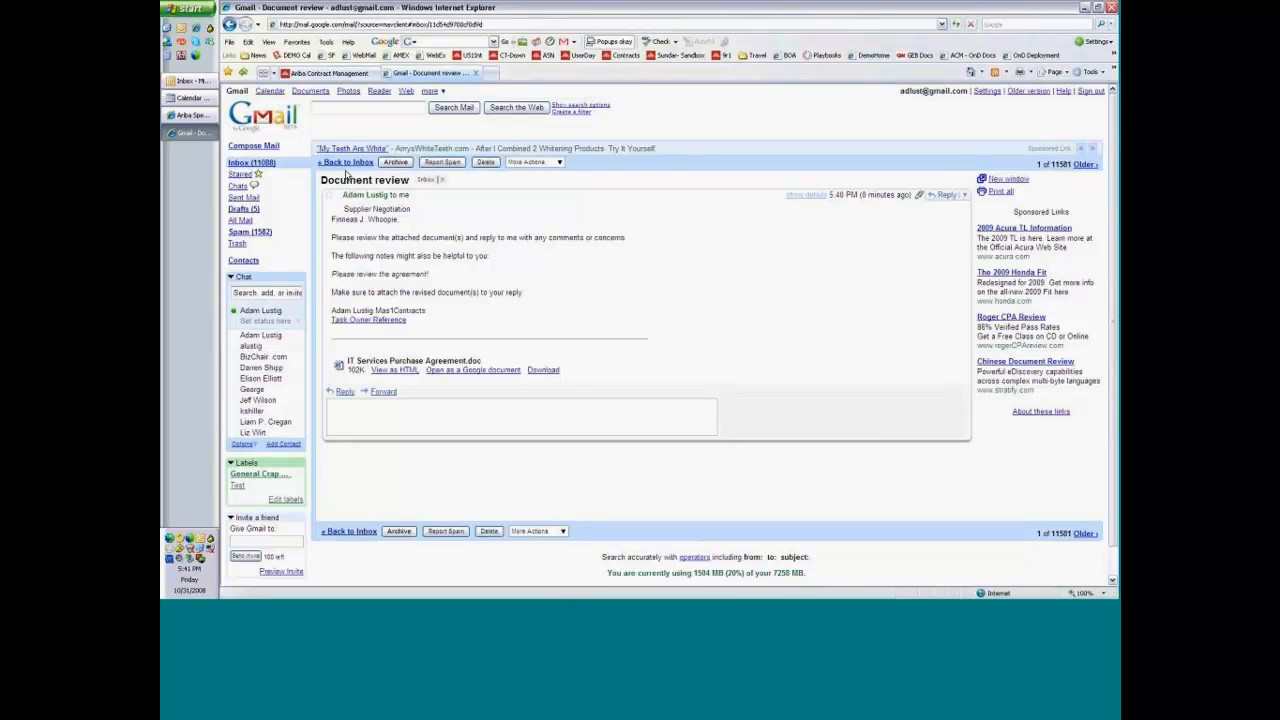
# Start a reply to the Document review email with the text Yadda.
pyautogui.click(345, 391)
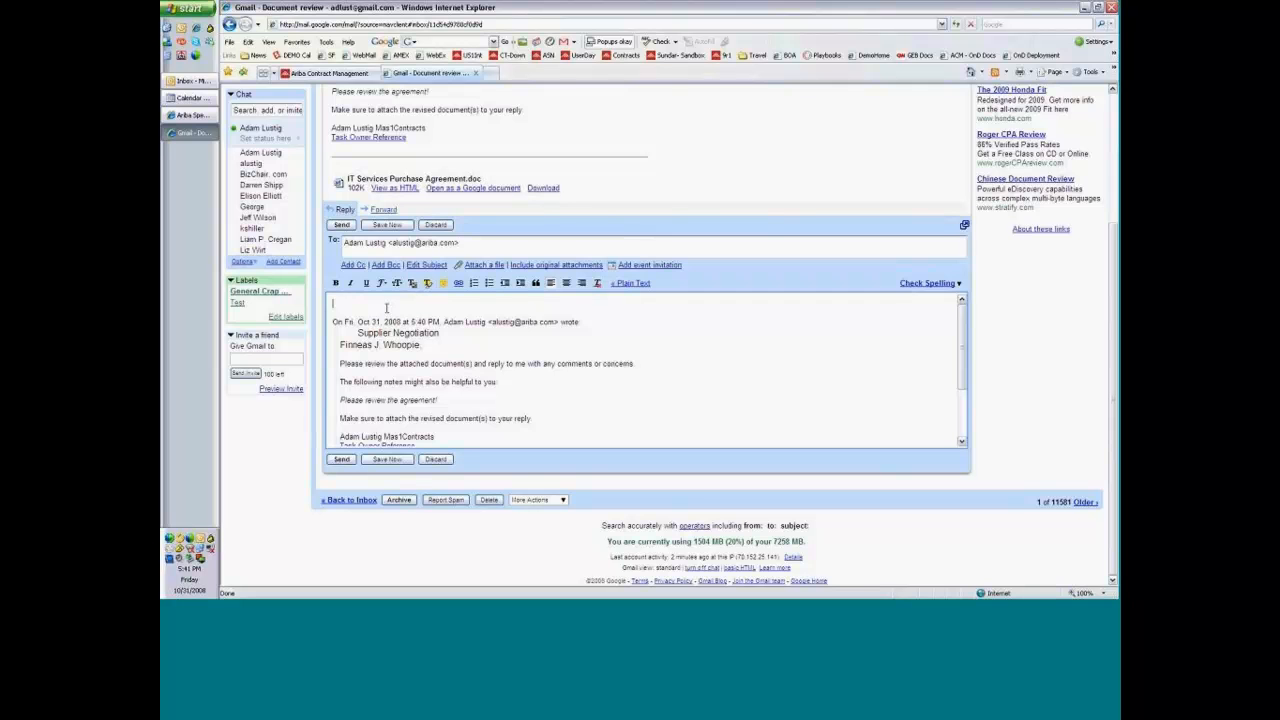
pyautogui.write('Yadda.')
pyautogui.scroll(-2, 381, 372)
pyautogui.scroll(2, 381, 372)
pyautogui.scroll(3, 383, 197)
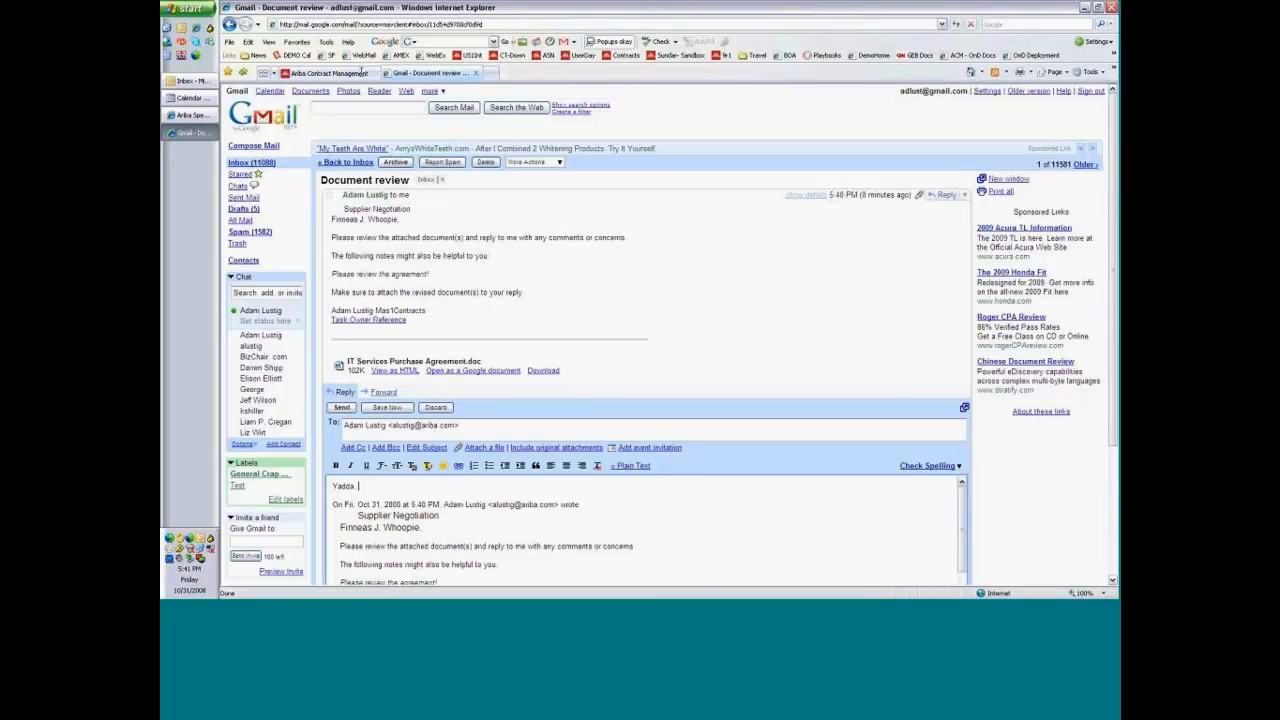
# Switch back to Ariba Contract Management, open the Supplier Negotiation task and check its options for handling the reviewer's response.
pyautogui.click(362, 74)
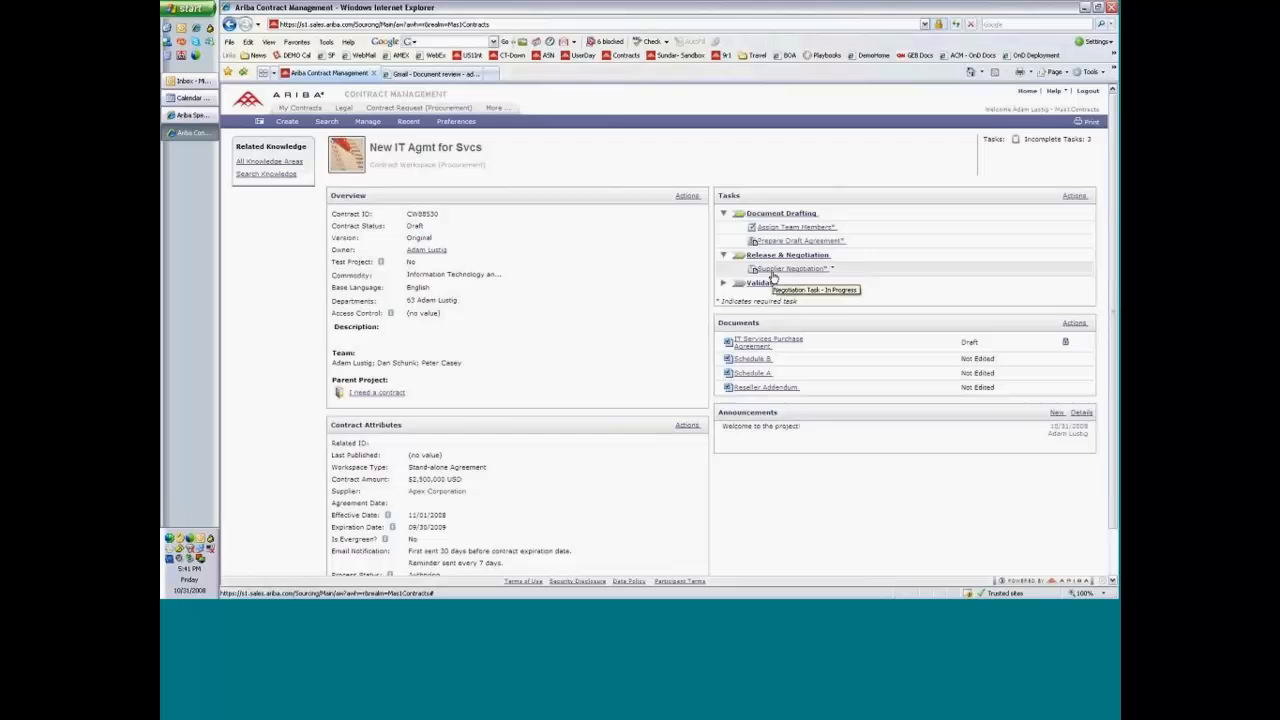
pyautogui.click(776, 270)
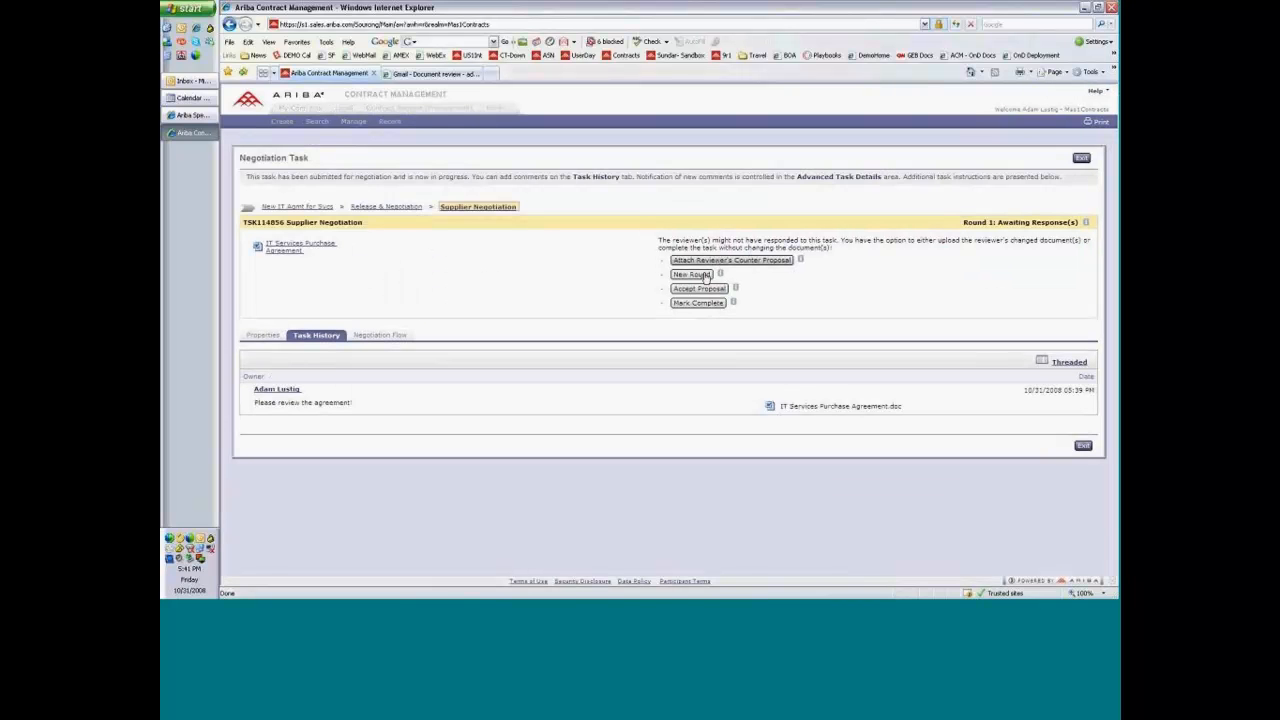
pyautogui.click(706, 275)
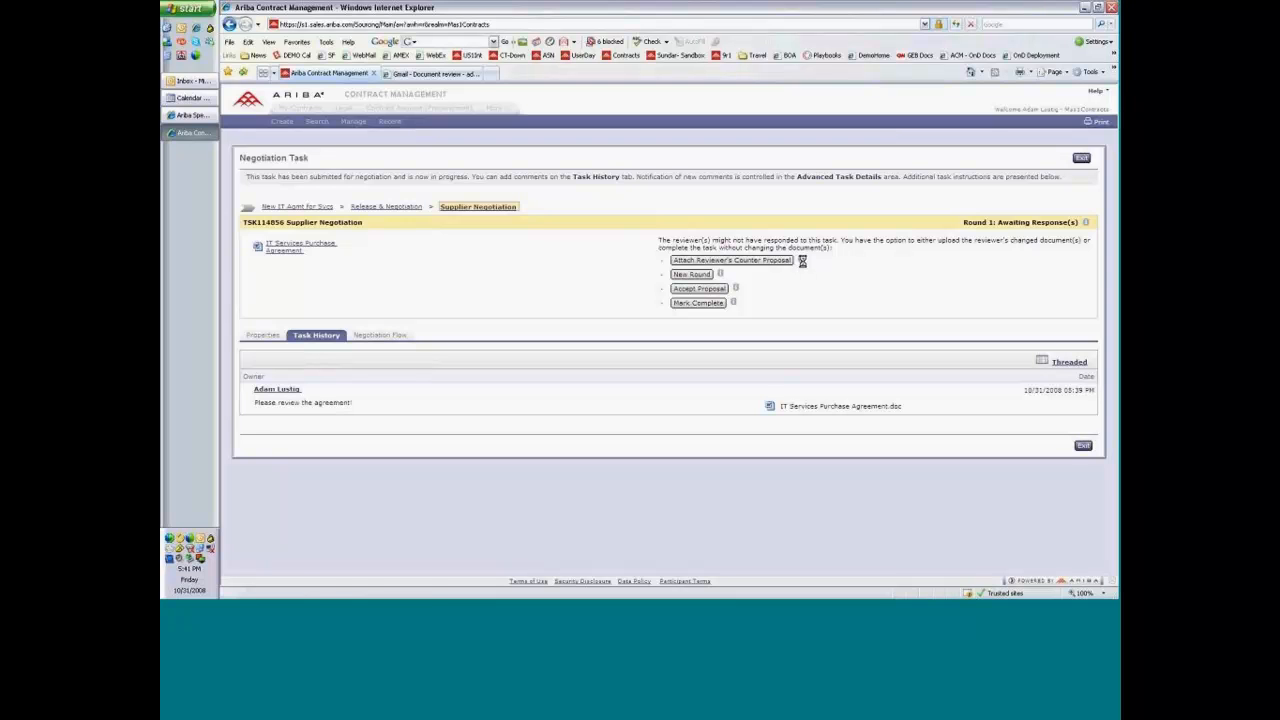
pyautogui.moveTo(802, 261)
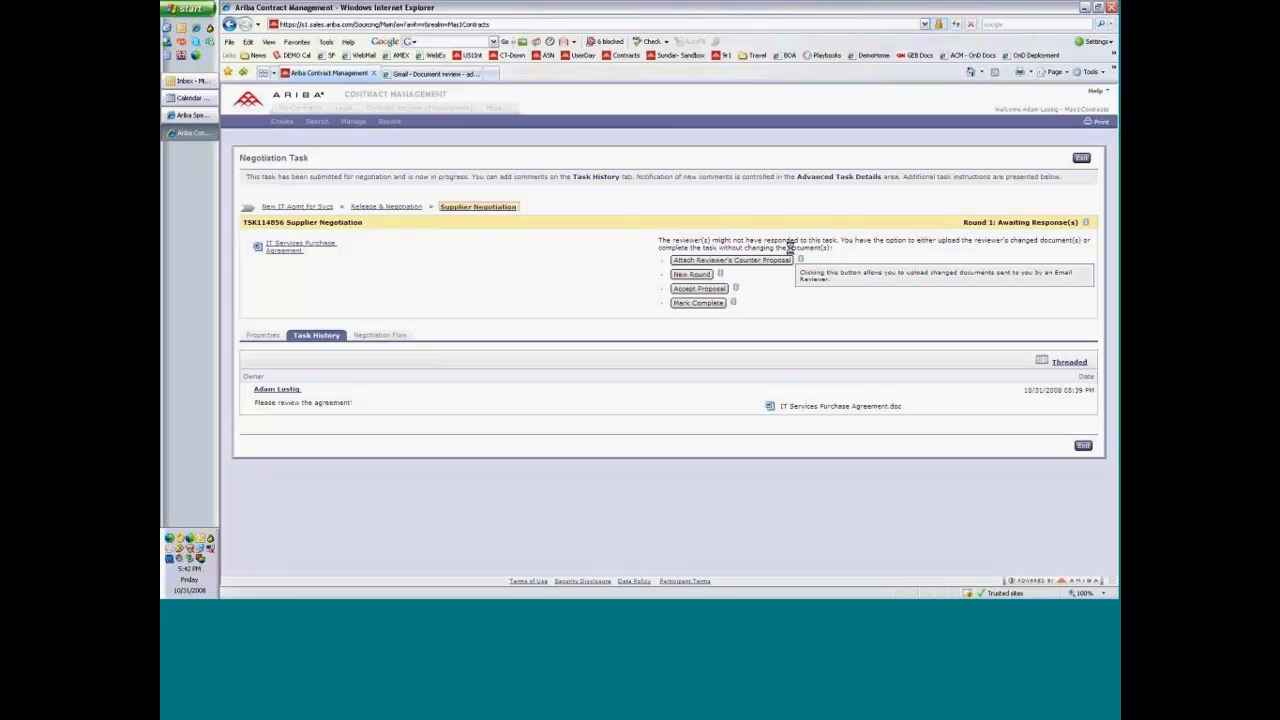
# Attach IT_Services_Purchase_Agreement[1].doc as the reviewer's revised document and submit the counter proposal.
pyautogui.click(747, 261)
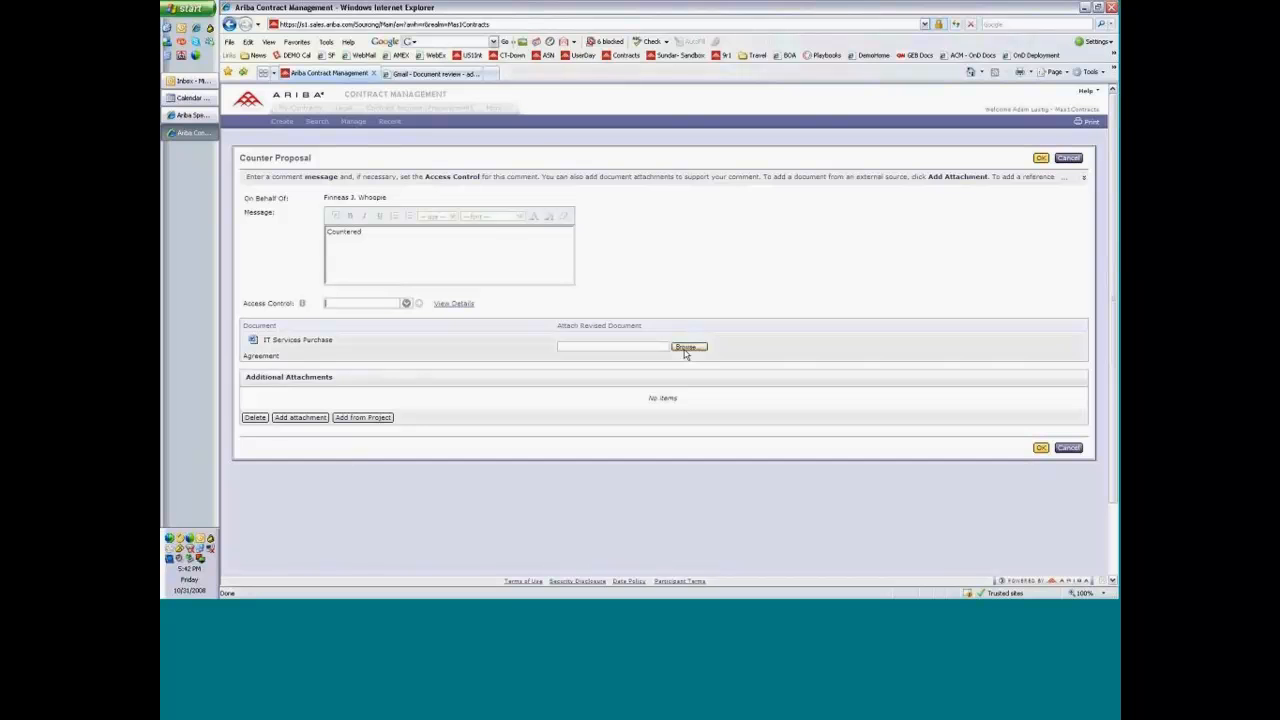
pyautogui.click(687, 348)
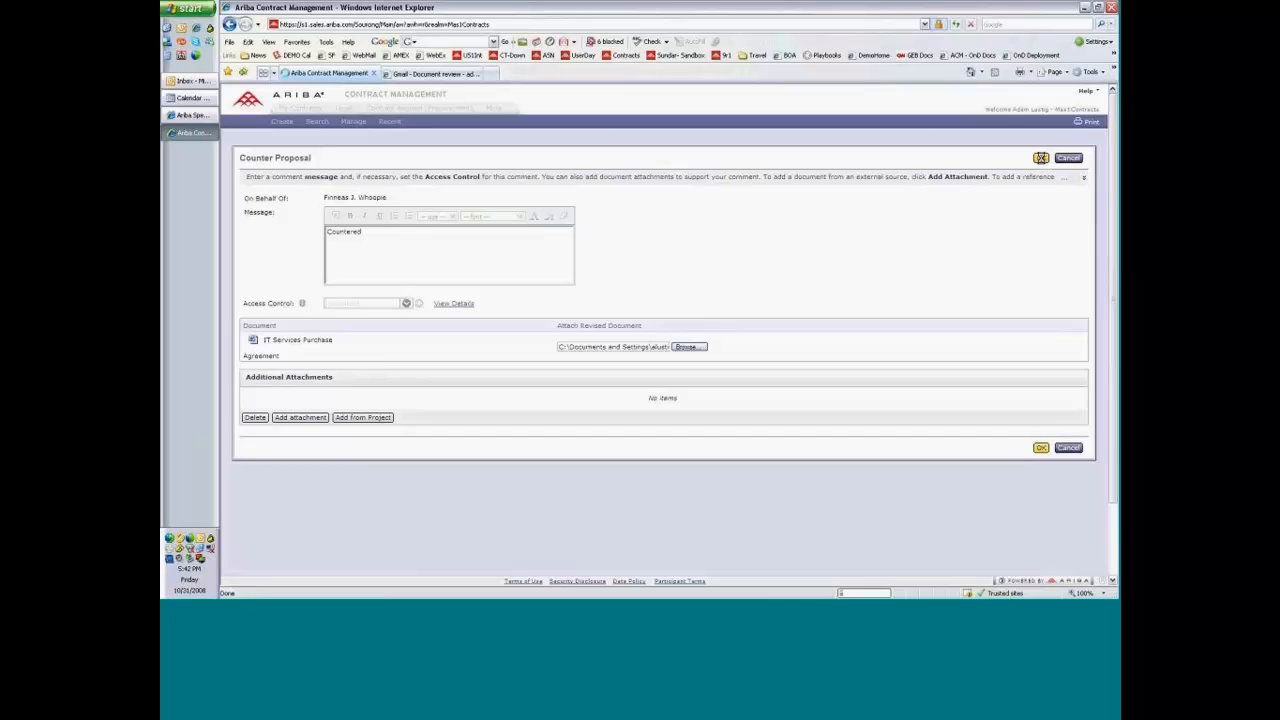
pyautogui.click(1041, 157)
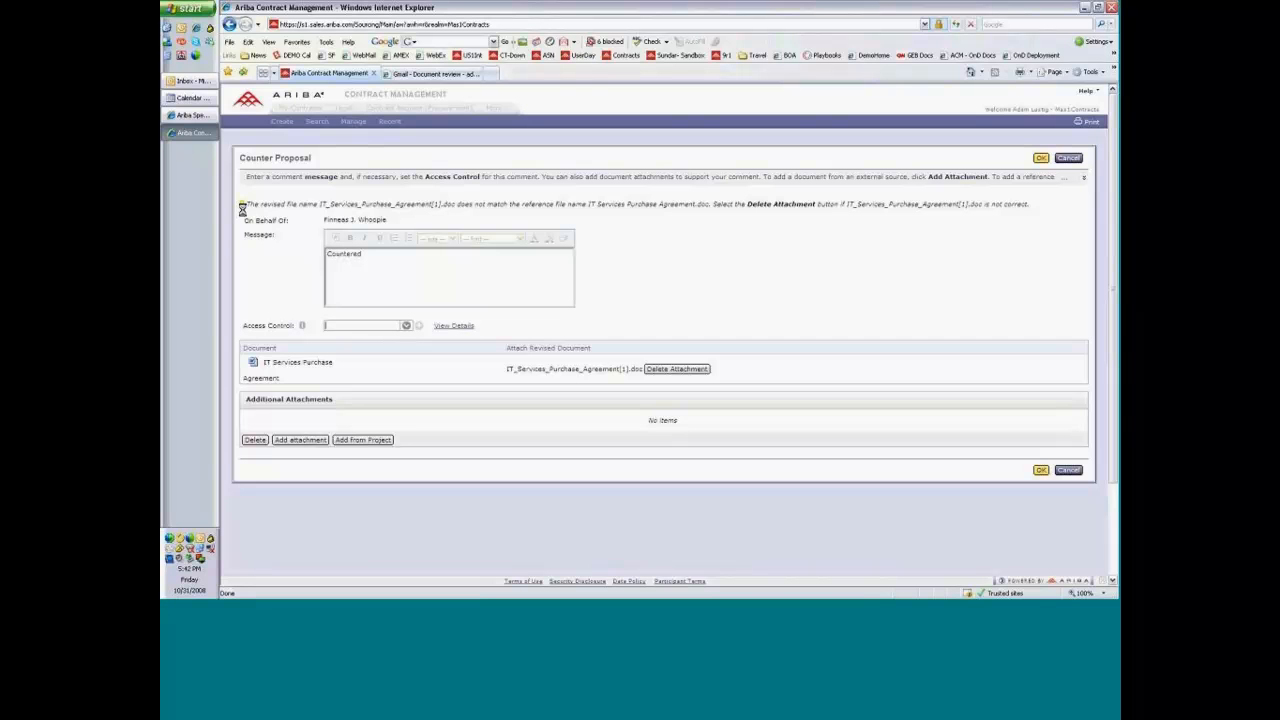
pyautogui.click(1042, 160)
pyautogui.click(1042, 160)
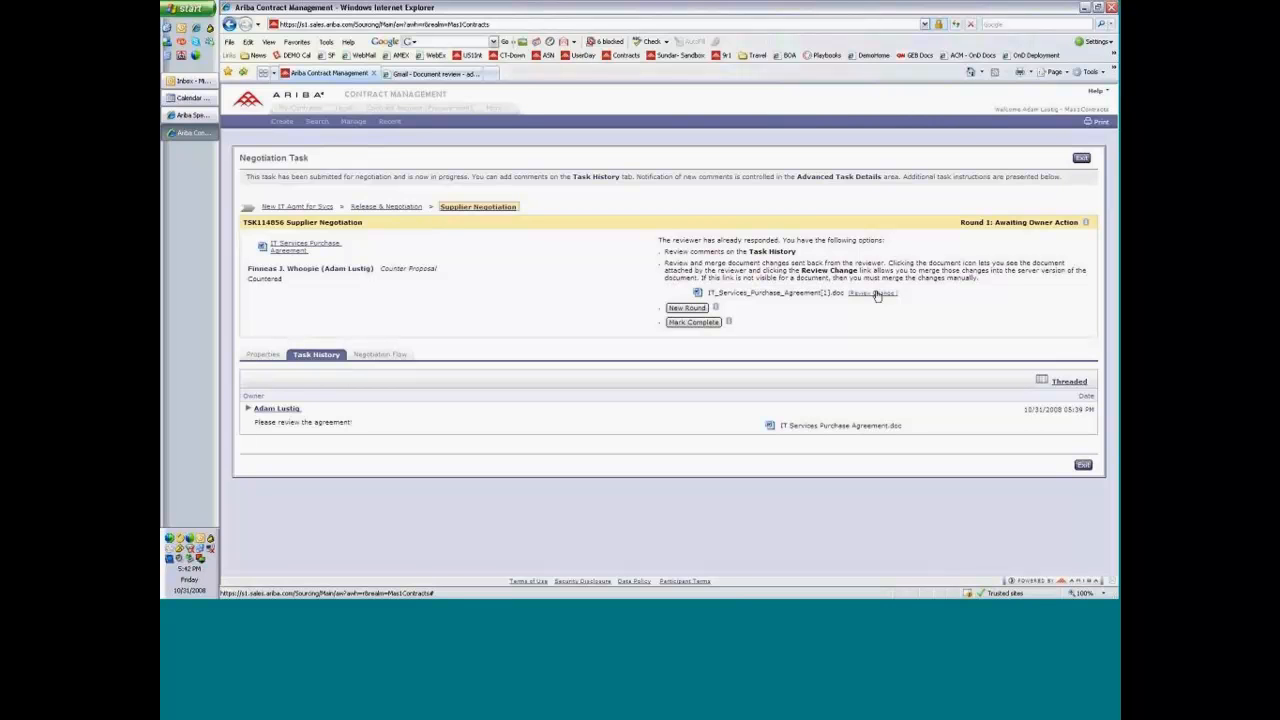
# Review the reviewer's tracked change in section 6.1 of the returned IT Services Purchase Agreement, save the document and close it.
pyautogui.click(875, 293)
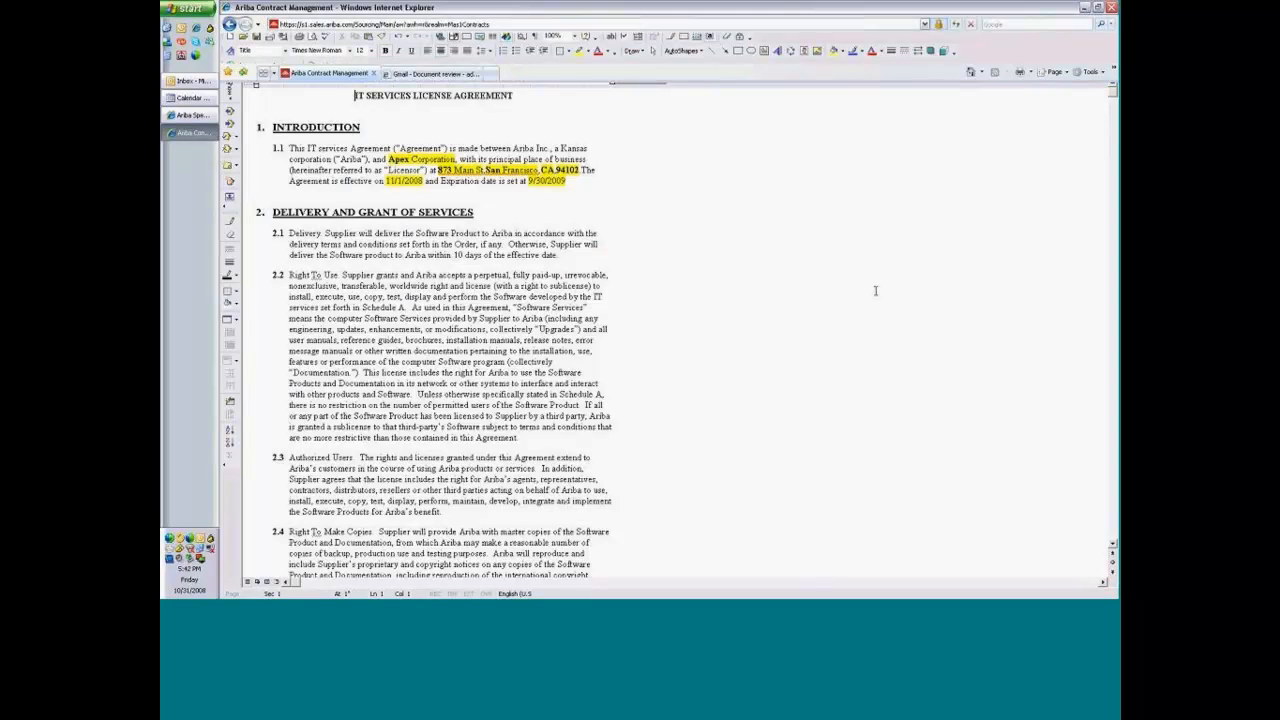
pyautogui.moveTo(1112, 95); pyautogui.dragTo(1112, 292)
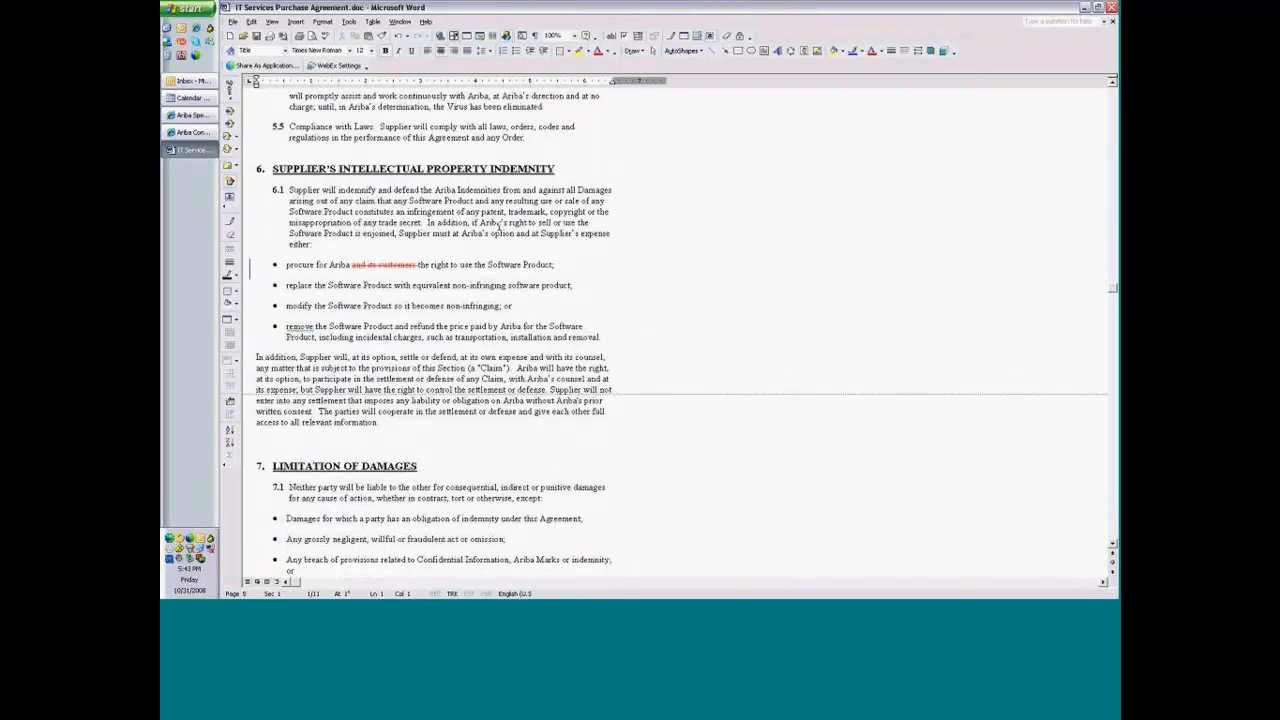
pyautogui.moveTo(372, 268)
pyautogui.click(257, 36)
pyautogui.click(1110, 7)
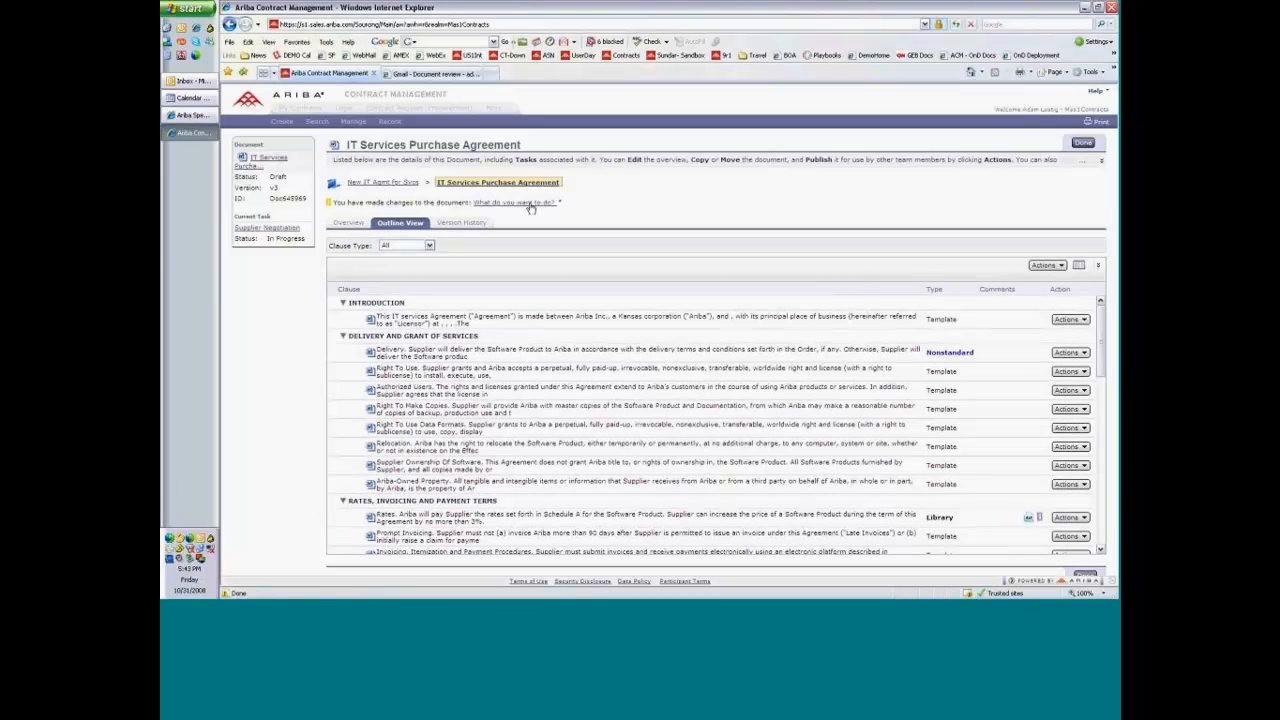
# Update the contract workspace with the merged changes, saving them as version v4 with the version comment "Final Supplier version".
pyautogui.click(531, 204)
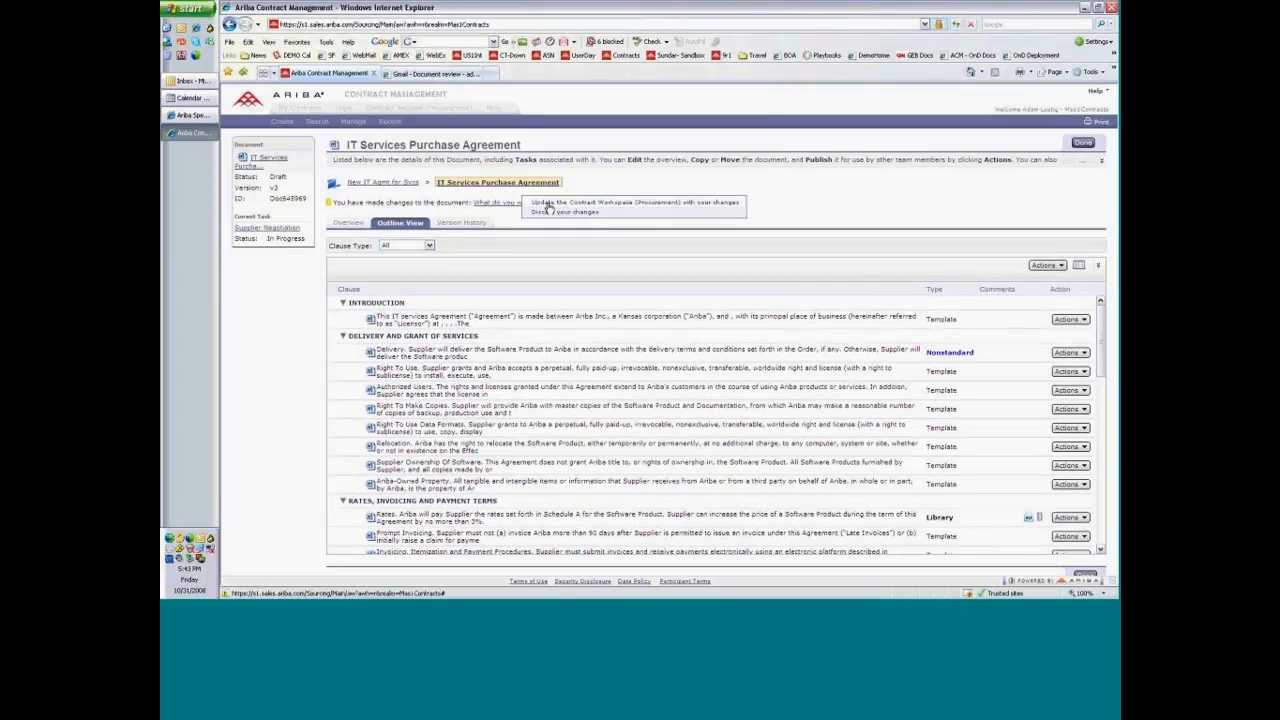
pyautogui.click(697, 204)
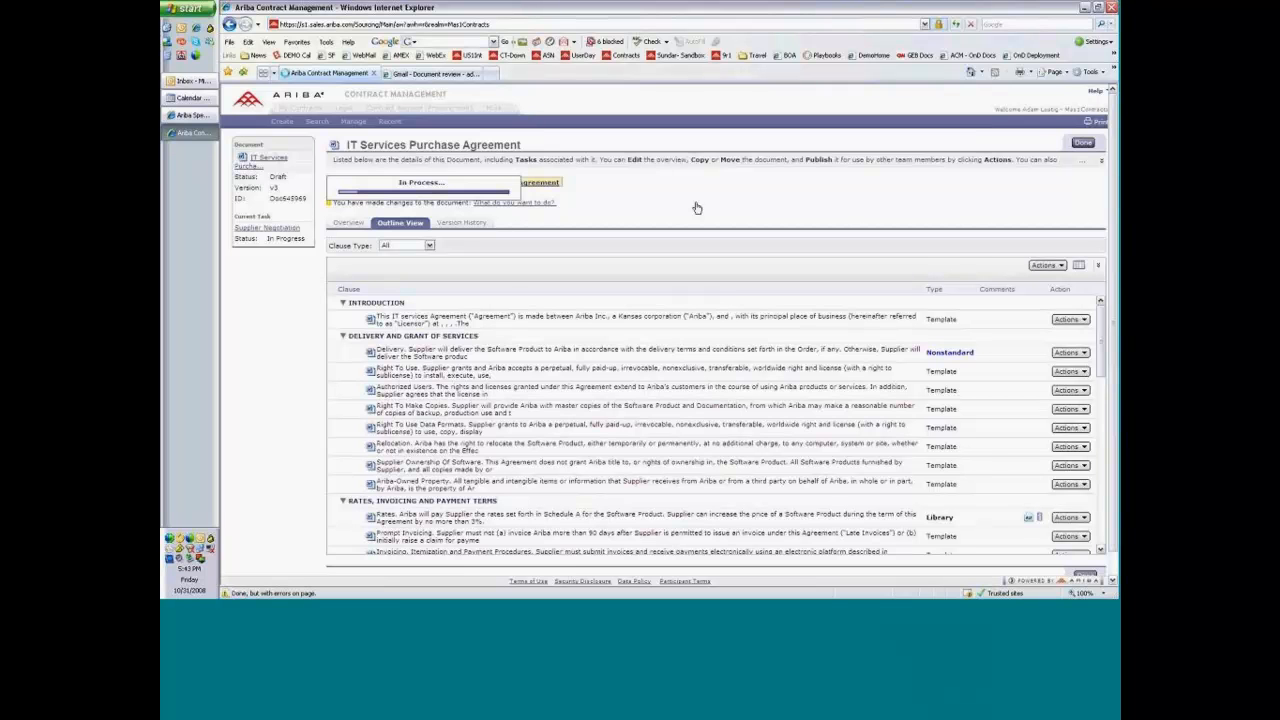
pyautogui.click(585, 228)
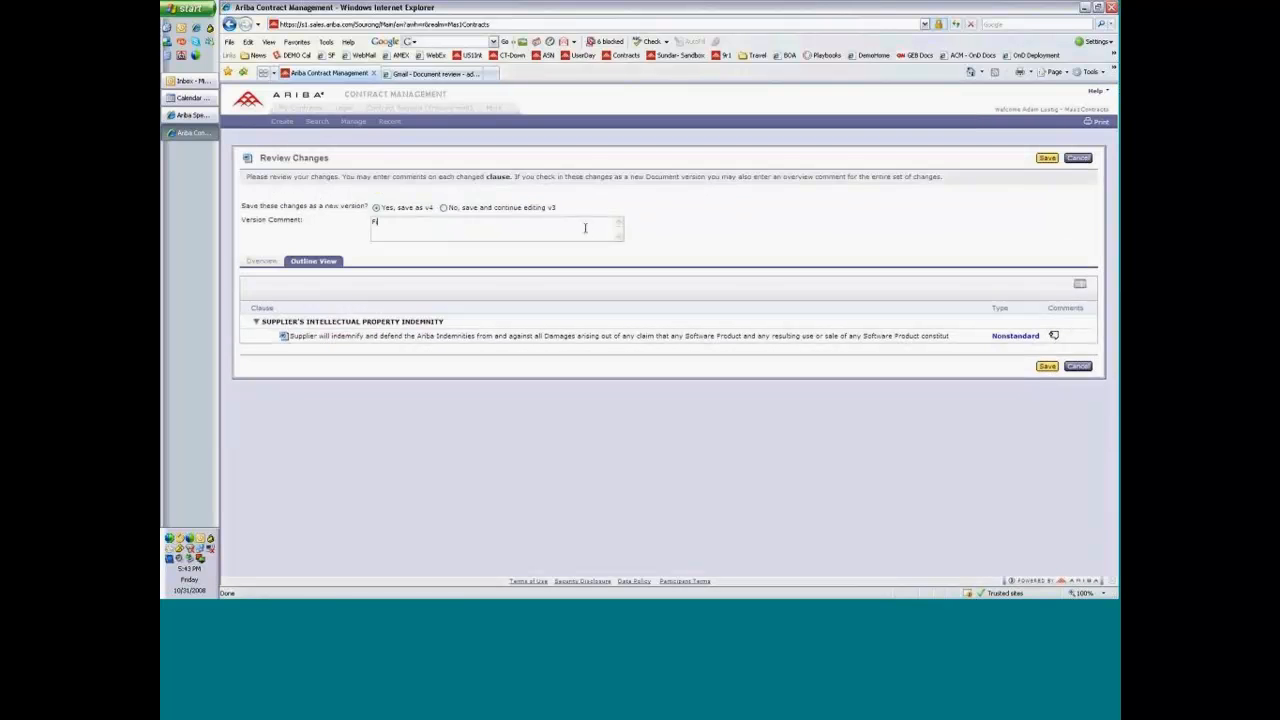
pyautogui.write('Final Supplier')
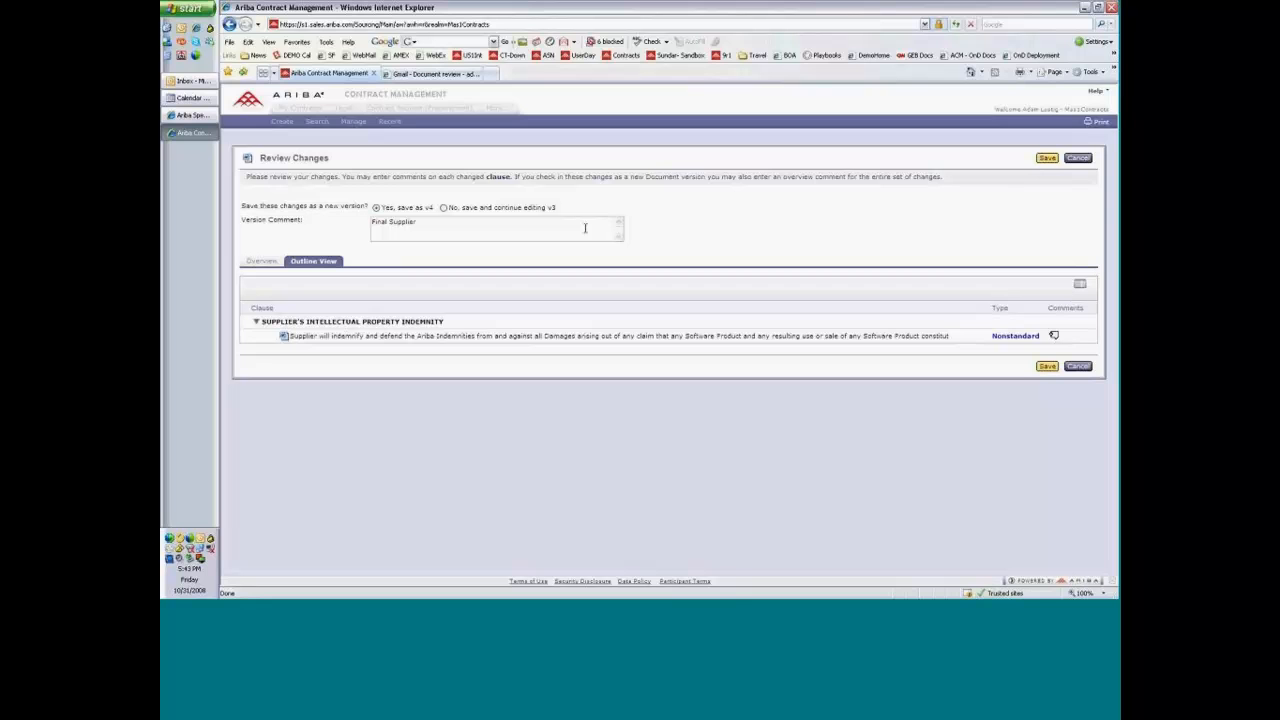
pyautogui.write(' version')
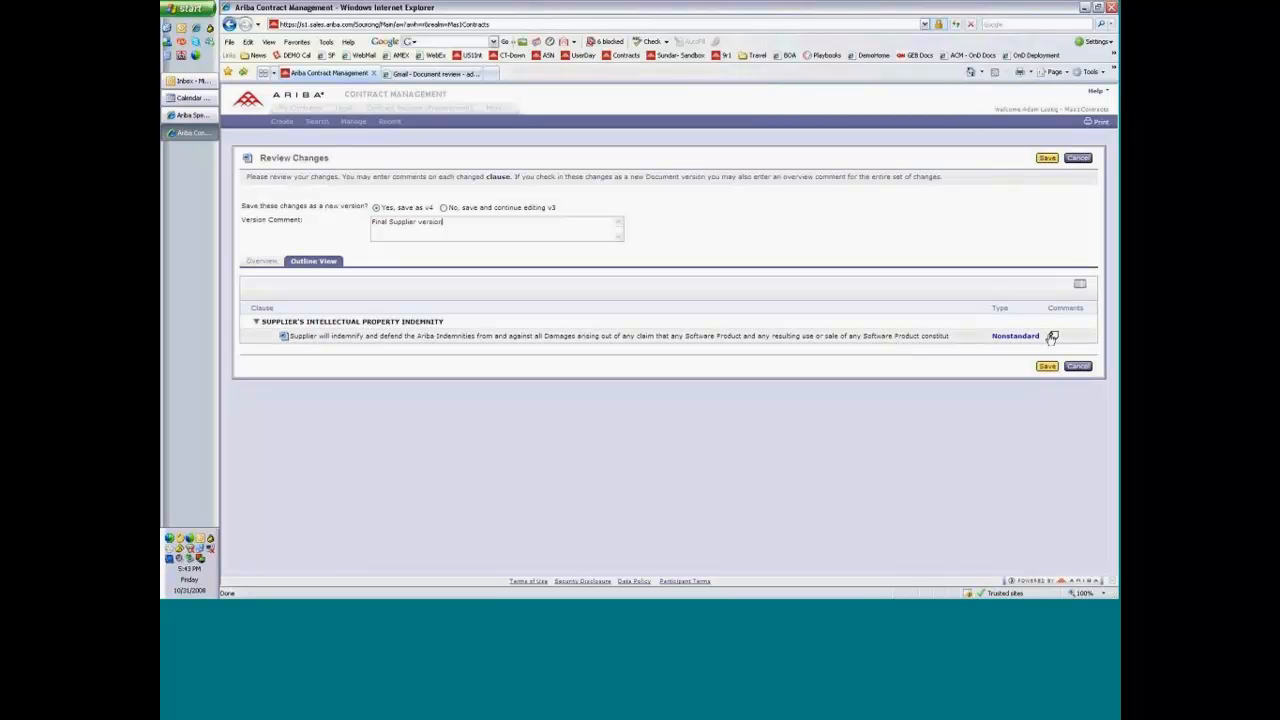
pyautogui.click(1047, 159)
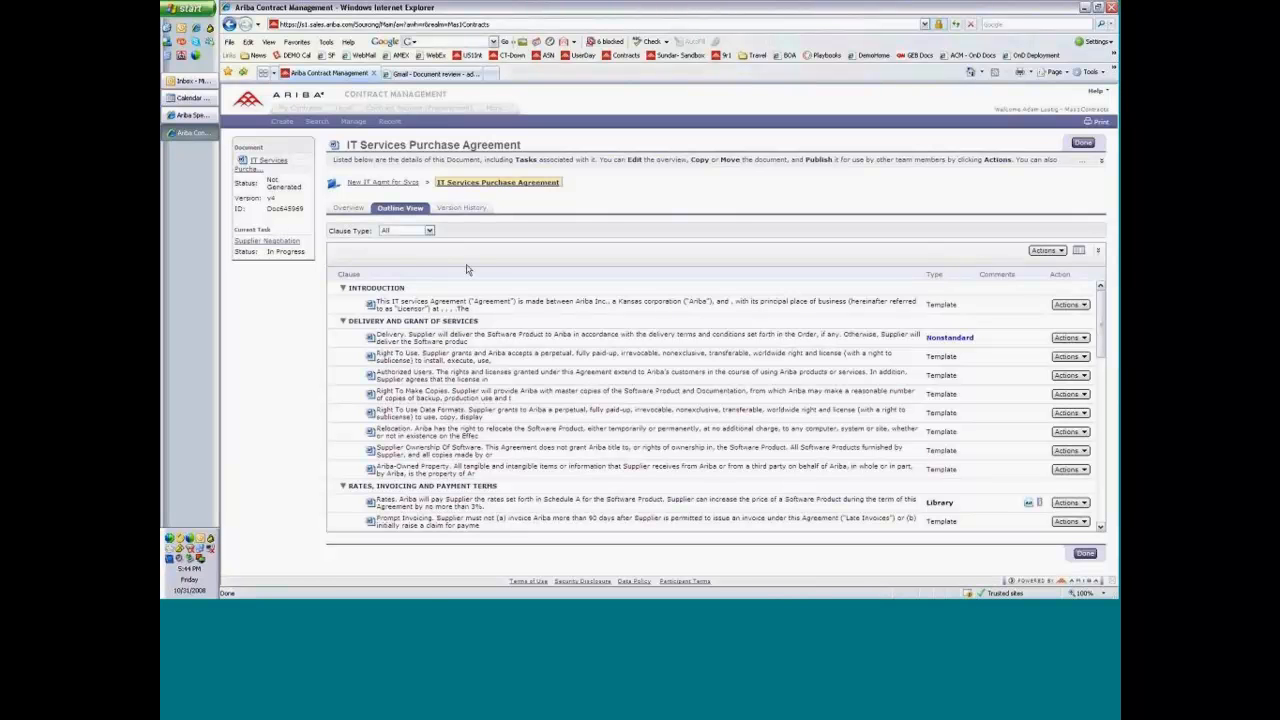
# Return to the New IT Agmt for Svcs workspace and examine the approval flow of the Final Approval for Agreement task under Validate.
pyautogui.click(393, 183)
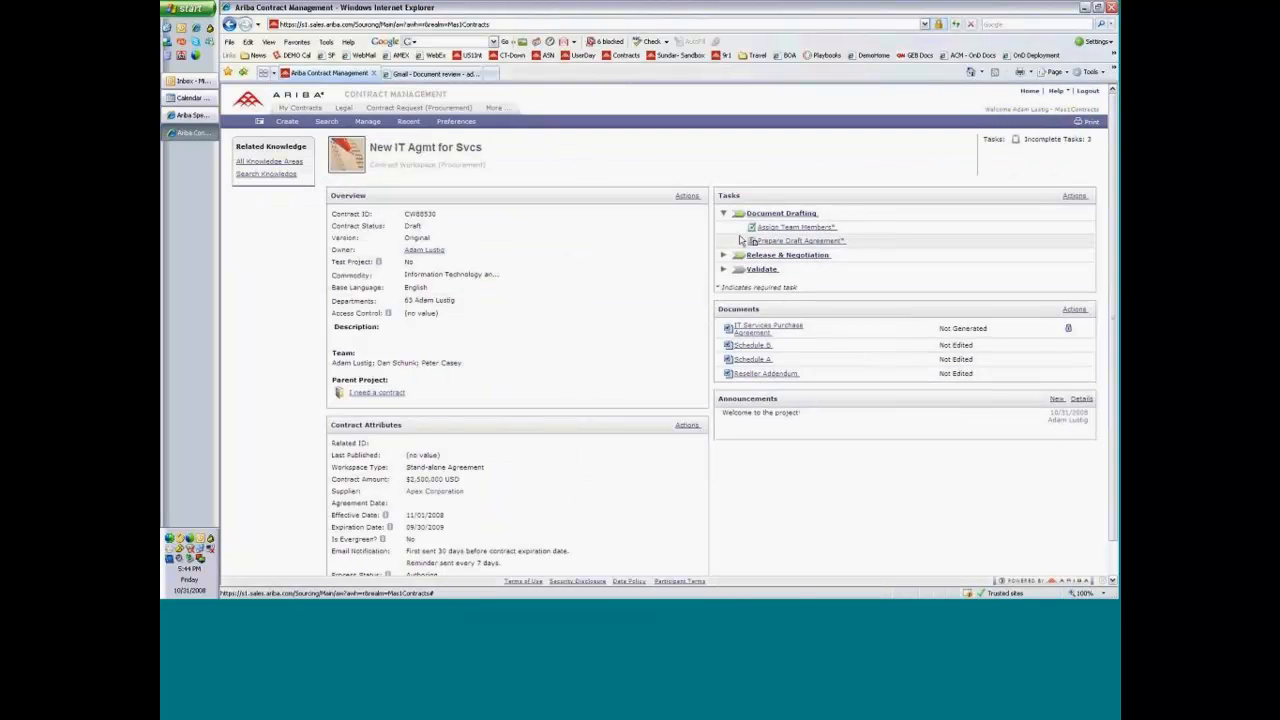
pyautogui.click(723, 269)
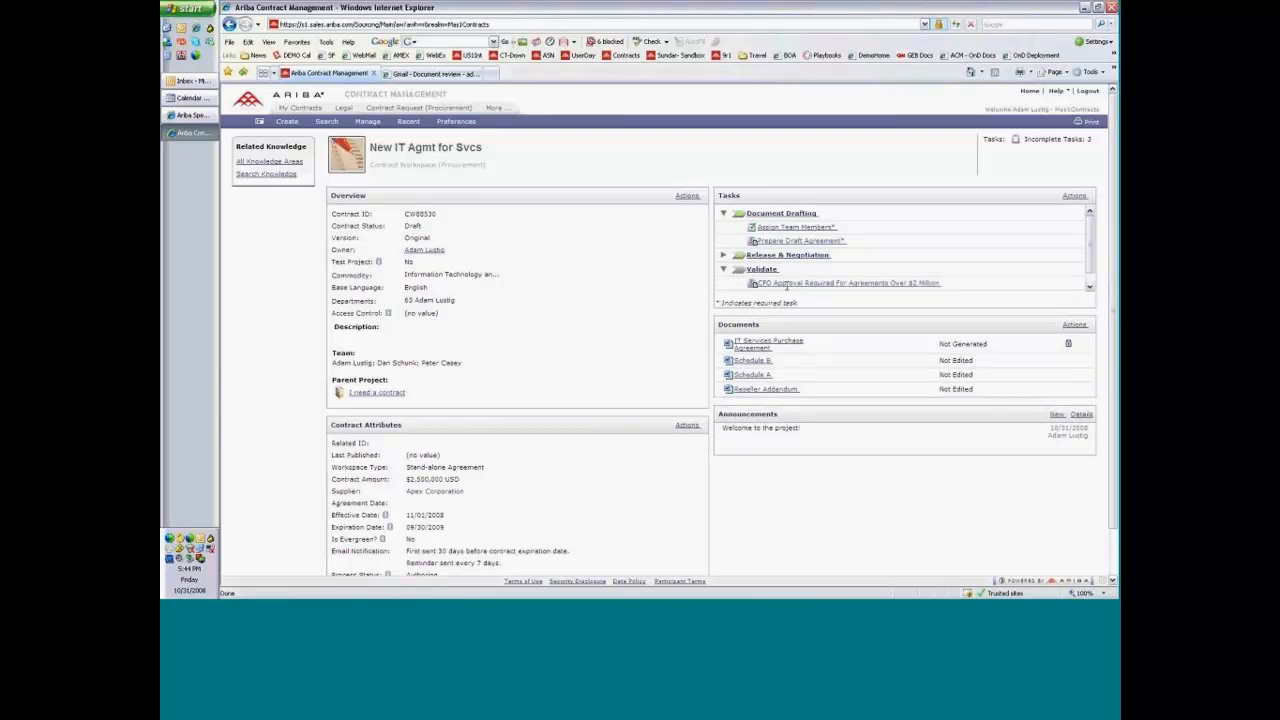
pyautogui.scroll(-1, 890, 278)
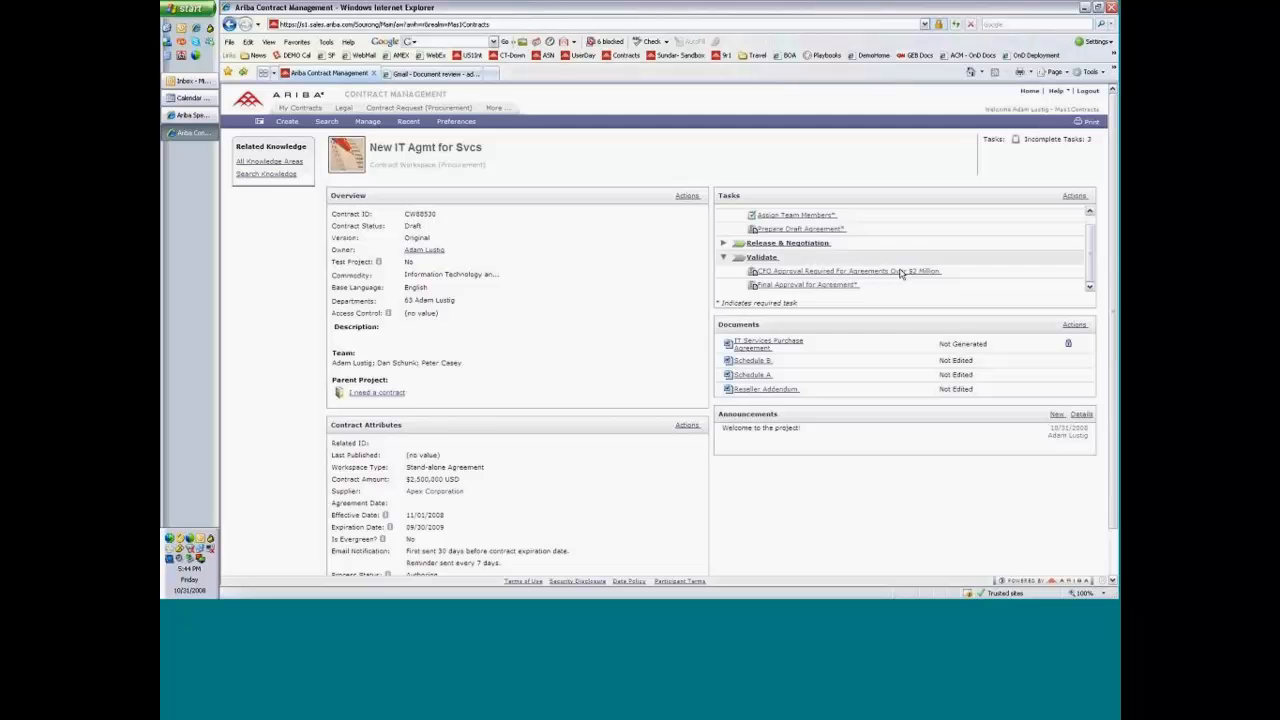
pyautogui.scroll(-1, 900, 273)
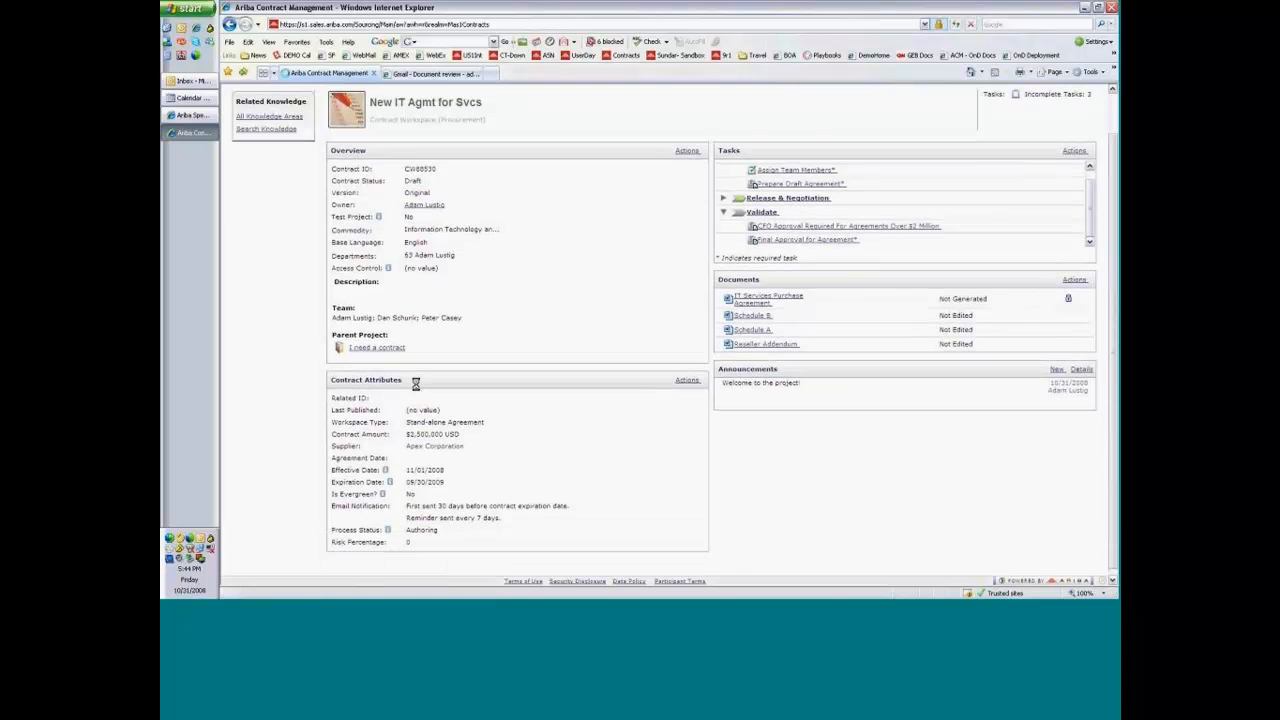
pyautogui.moveTo(355, 402)
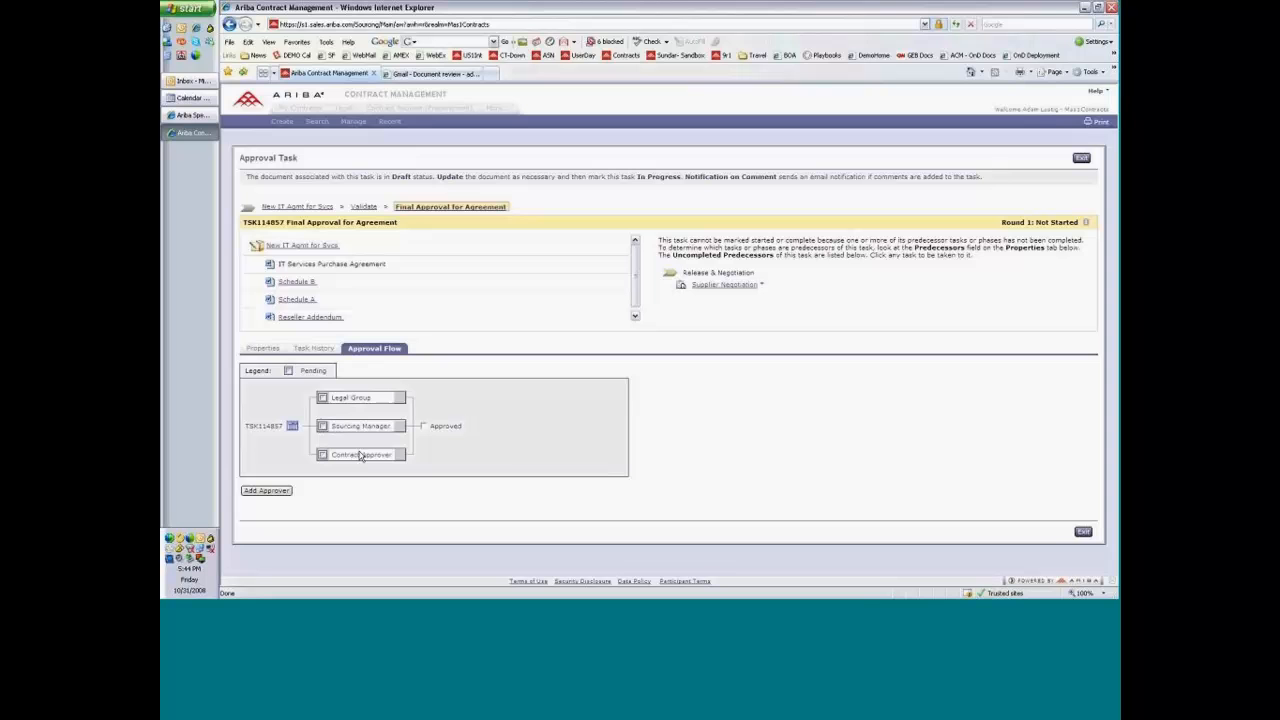
pyautogui.moveTo(362, 460)
pyautogui.moveTo(370, 431)
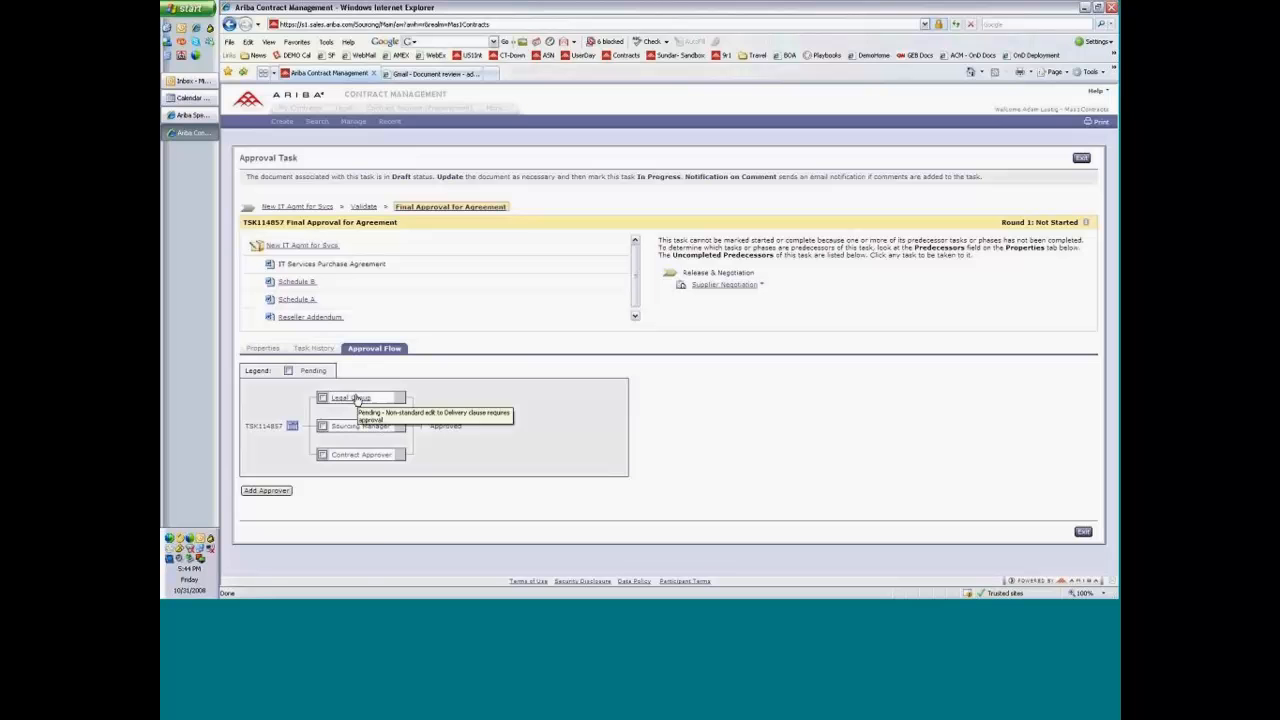
# Add the contract owner to the approval flow as a first, non-required approver and exit the Final Approval for Agreement task.
pyautogui.click(267, 493)
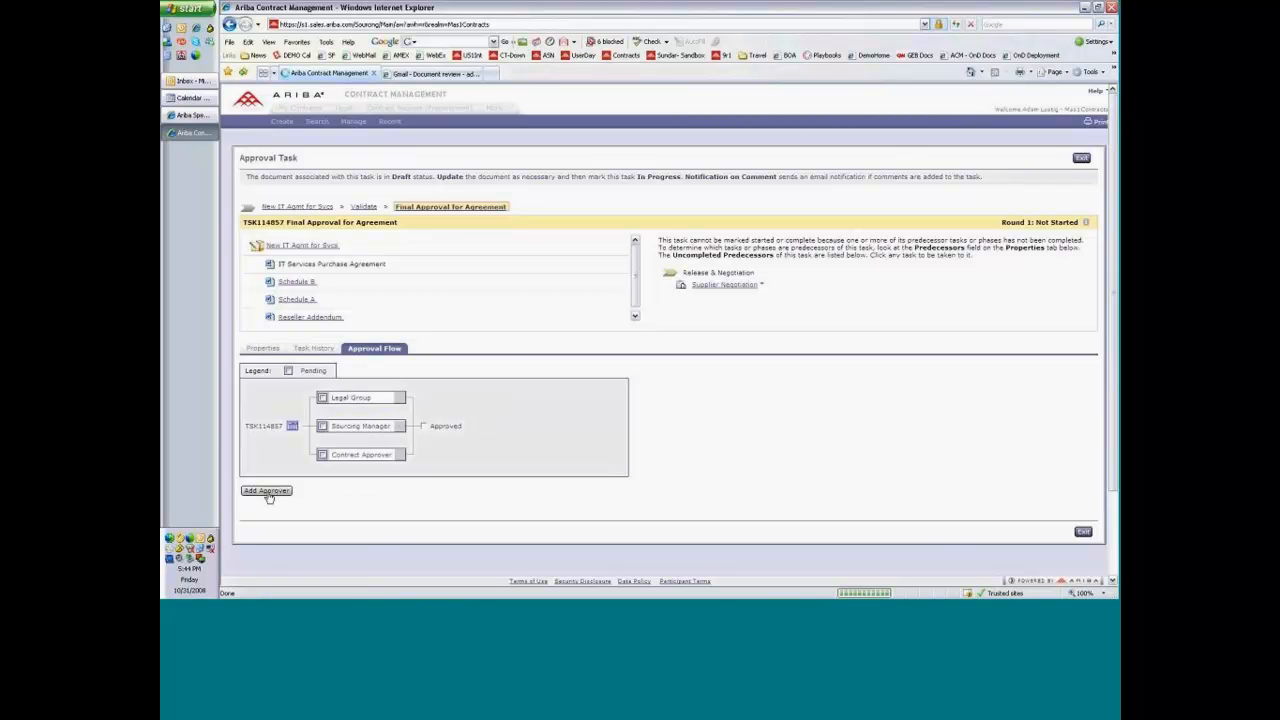
pyautogui.click(439, 375)
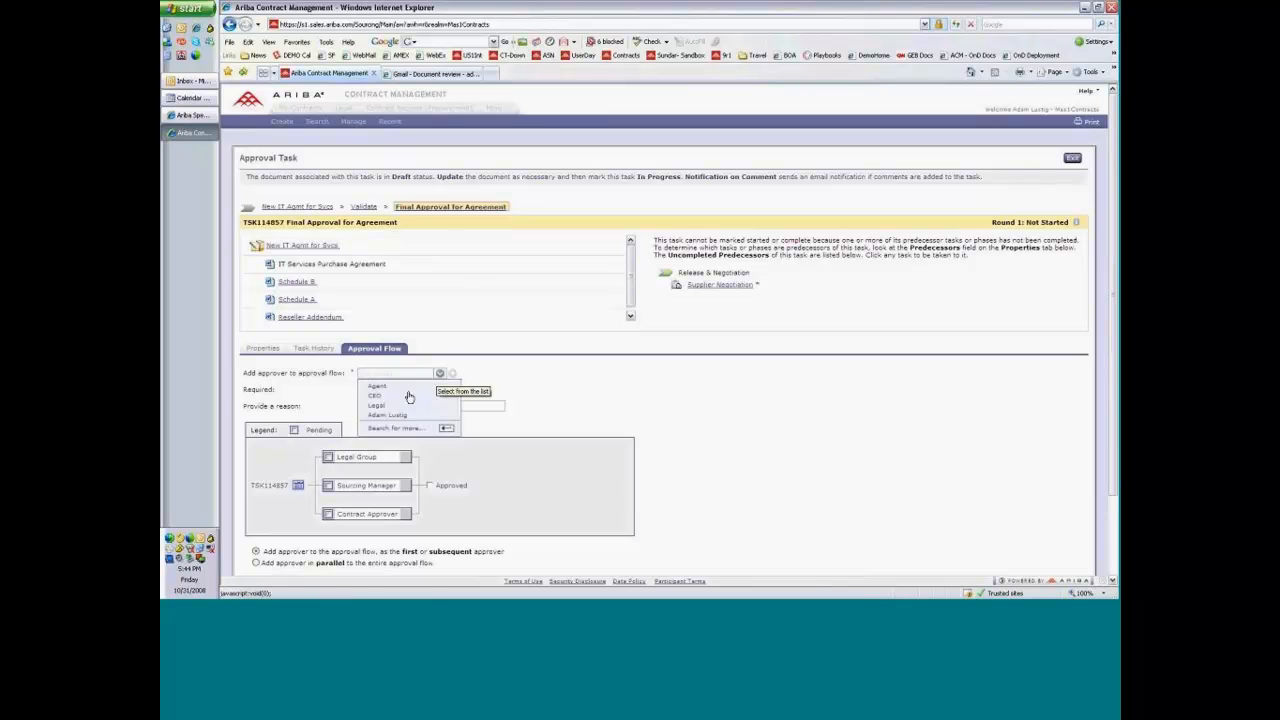
pyautogui.click(397, 418)
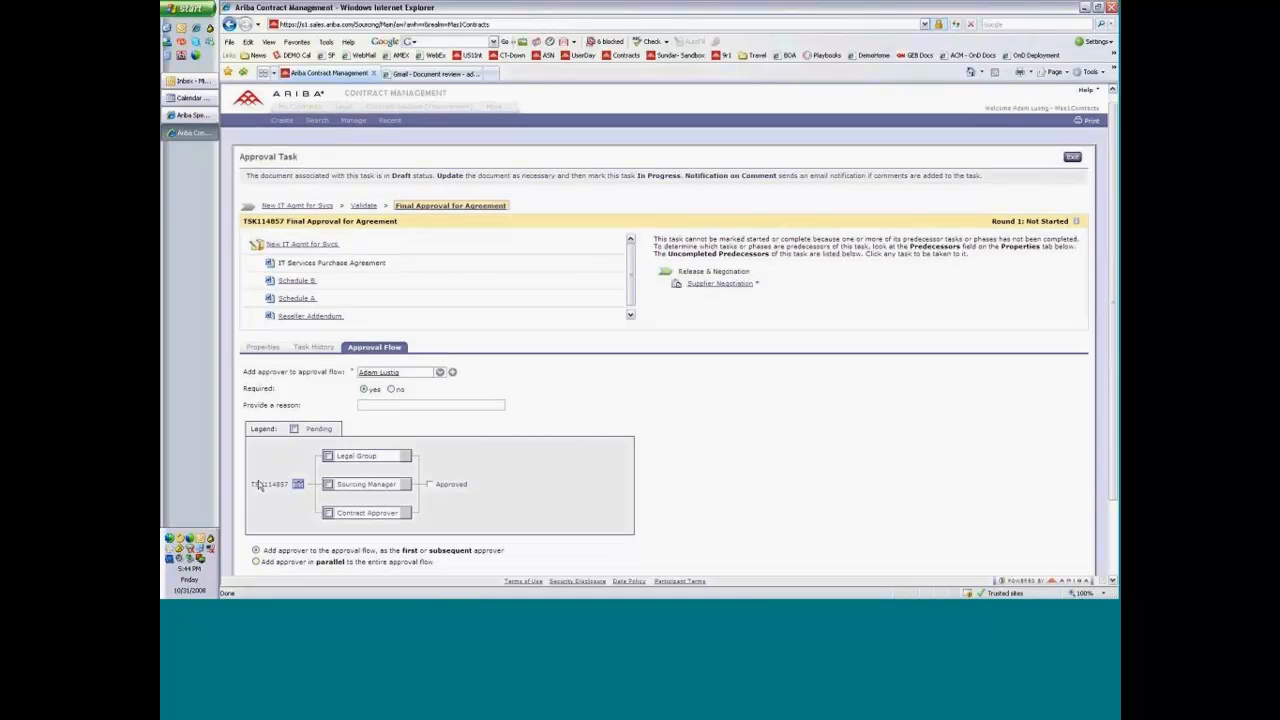
pyautogui.scroll(-2, 258, 485)
pyautogui.click(391, 285)
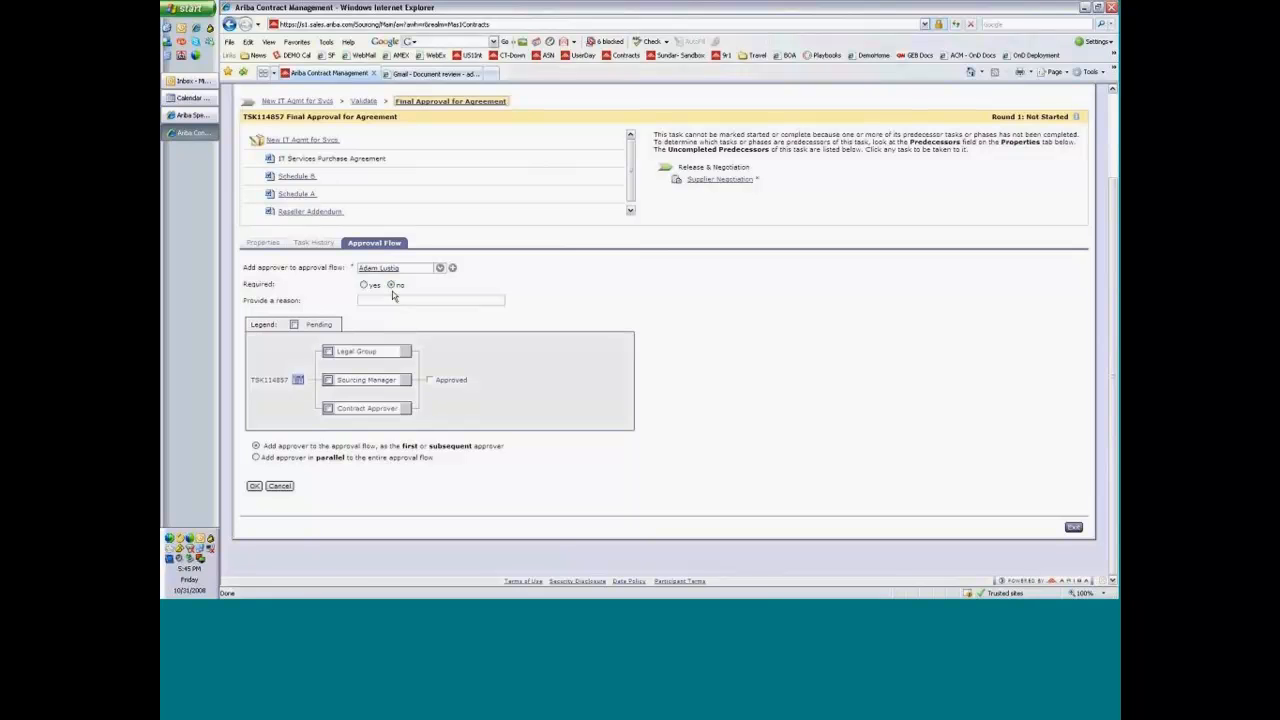
pyautogui.click(253, 485)
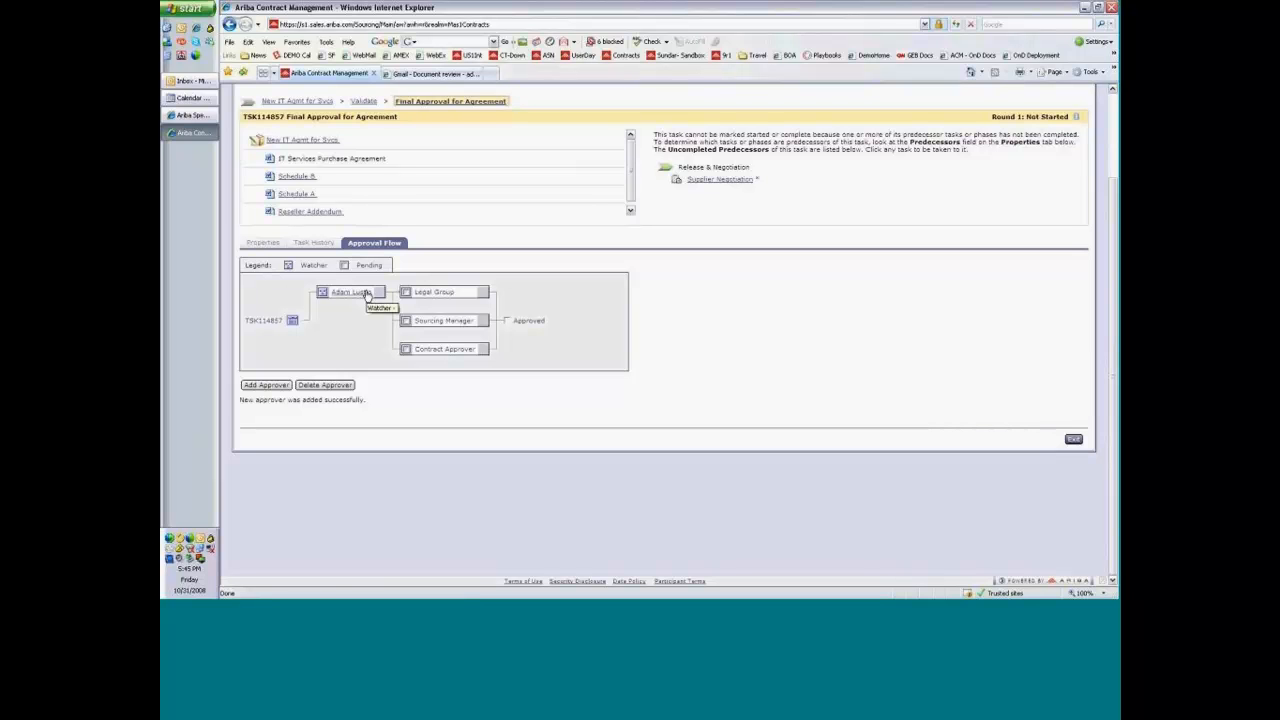
pyautogui.click(1074, 438)
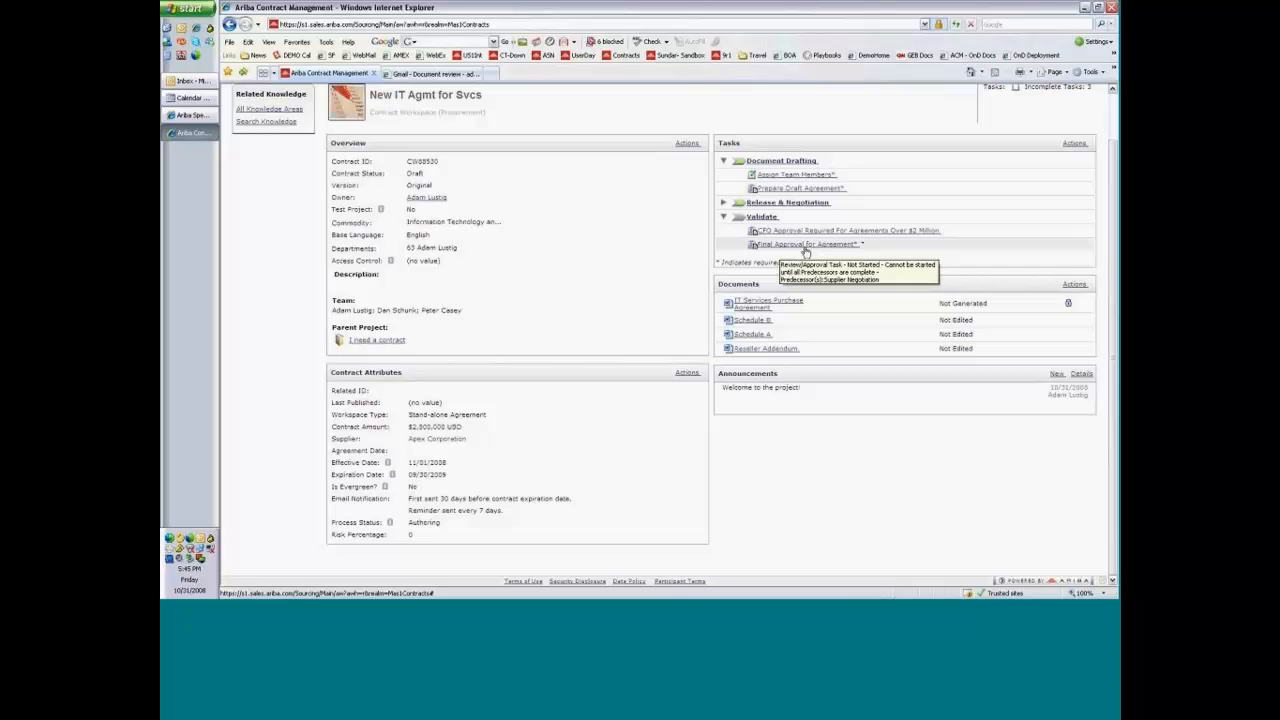
# Open the version history of the IT Services Purchase Agreement and compare version 3 with version 1.
pyautogui.click(758, 302)
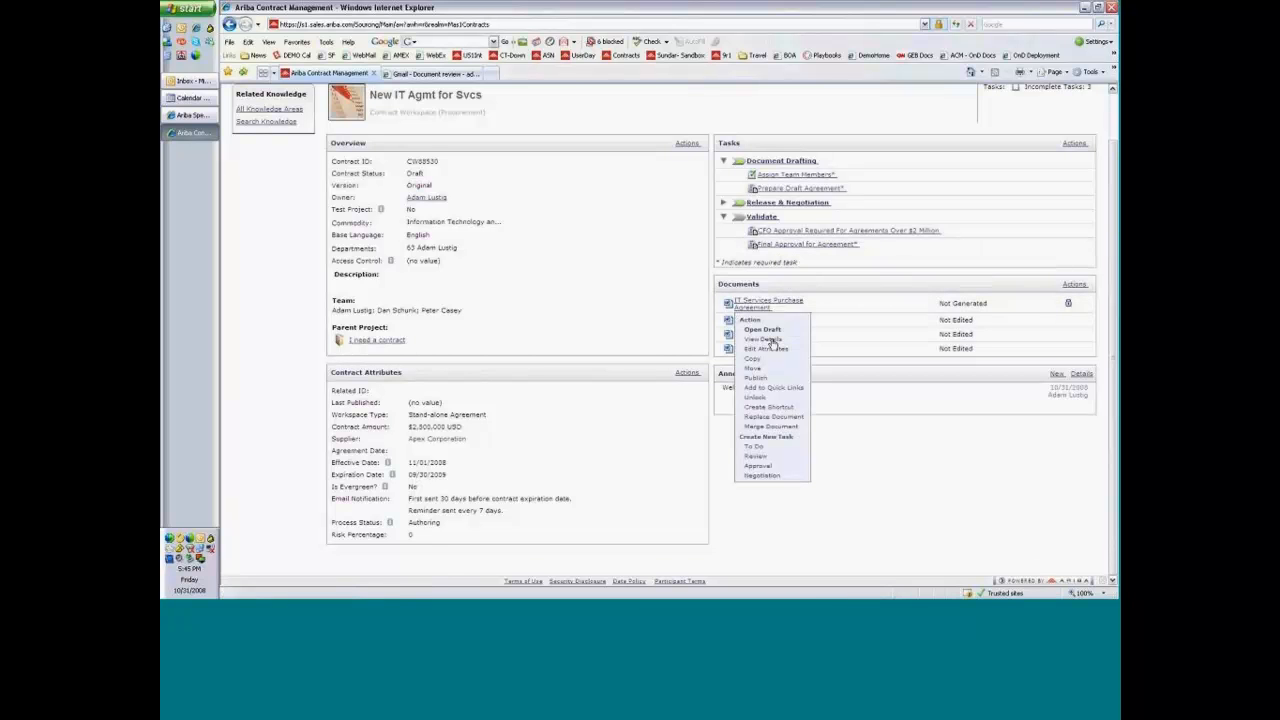
pyautogui.click(770, 341)
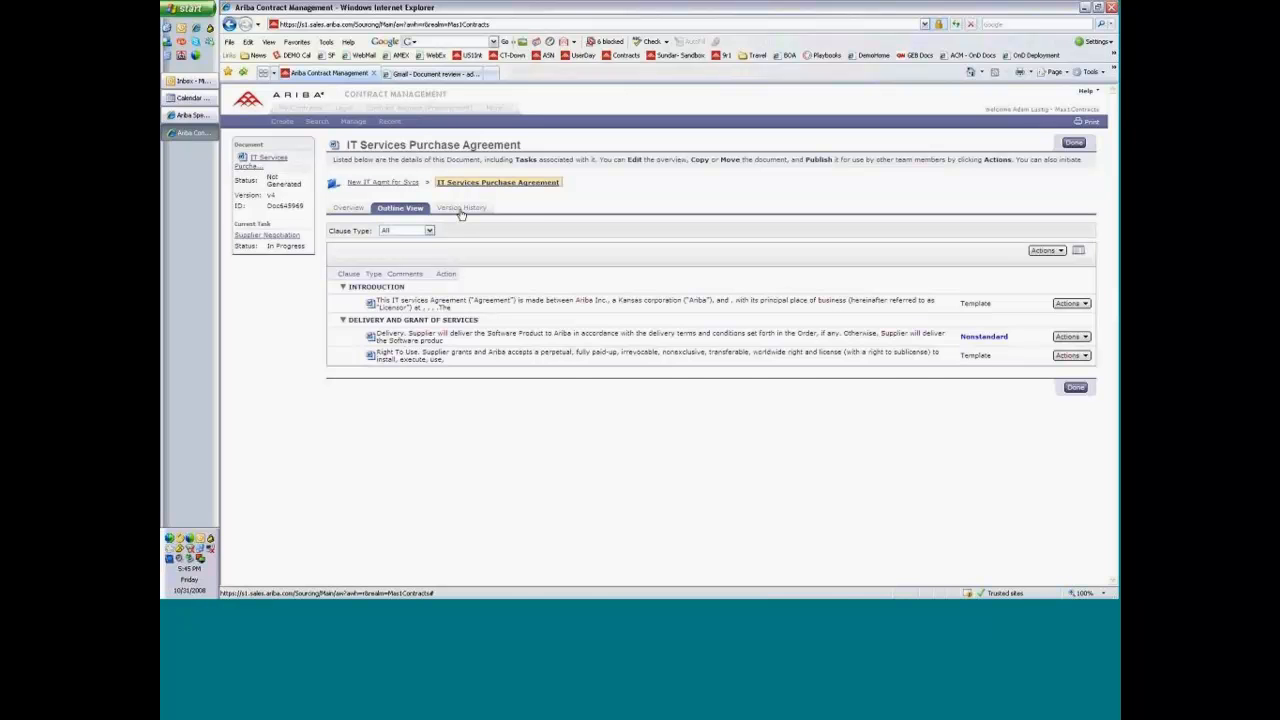
pyautogui.click(463, 210)
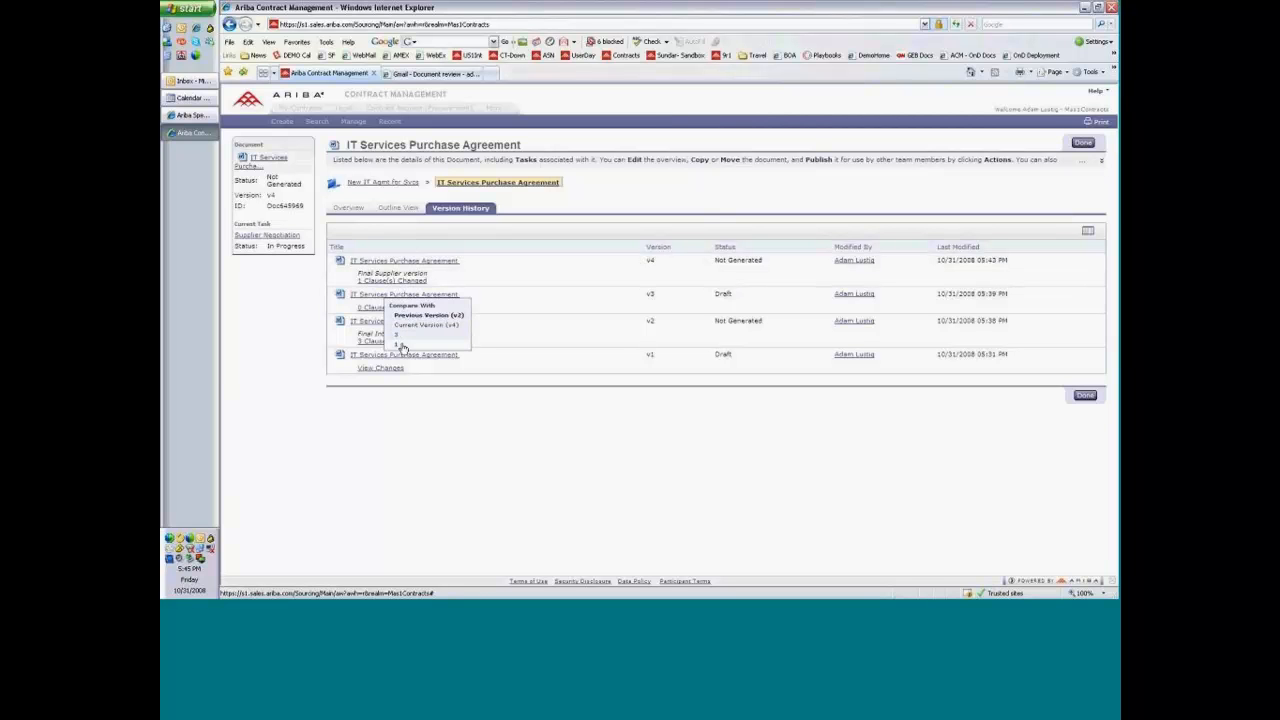
pyautogui.click(404, 346)
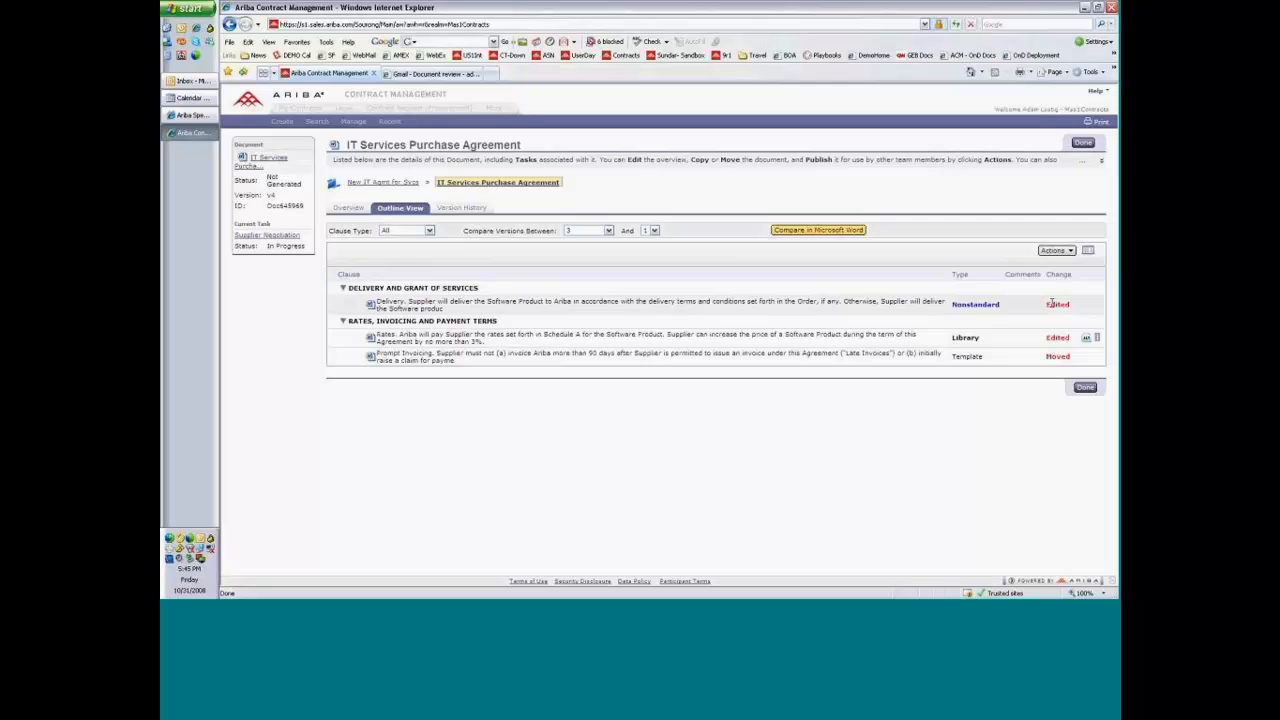
# Examine the clause changes between the two versions and the version and clause type choices, and close the document details.
pyautogui.doubleClick(1057, 356)
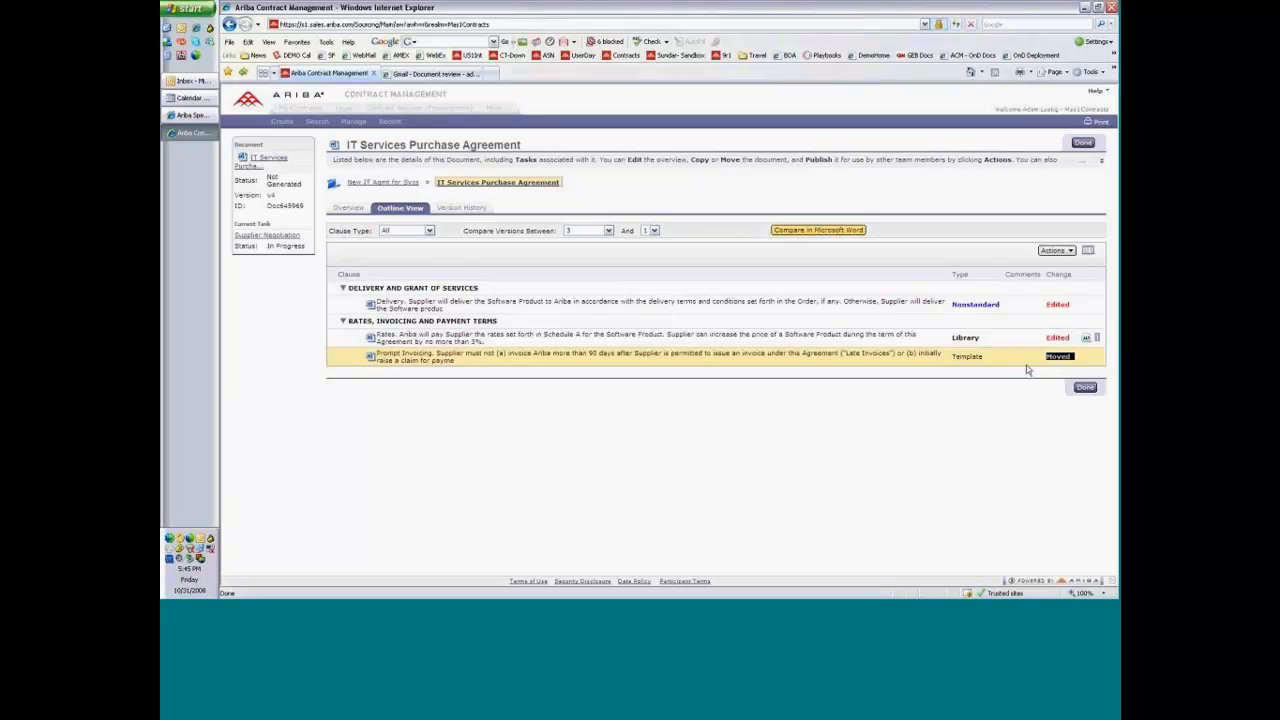
pyautogui.click(1027, 369)
pyautogui.click(584, 231)
pyautogui.click(584, 233)
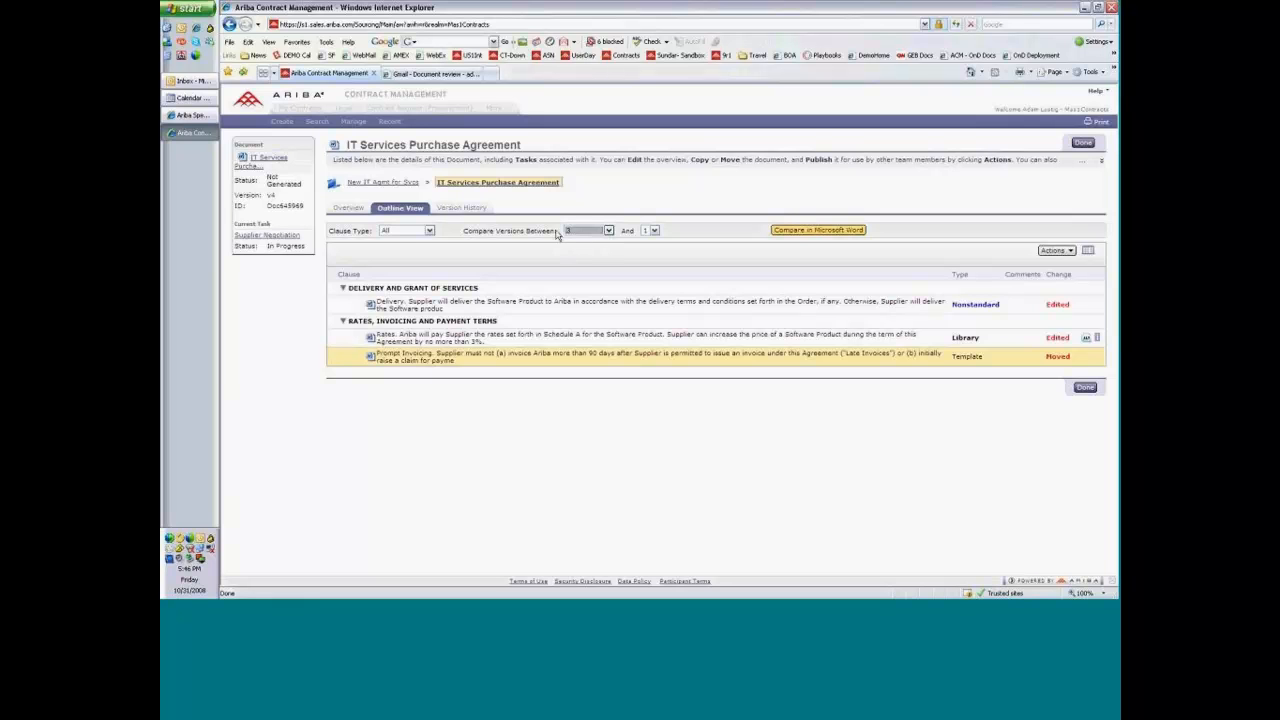
pyautogui.click(420, 232)
pyautogui.click(420, 233)
pyautogui.click(1084, 146)
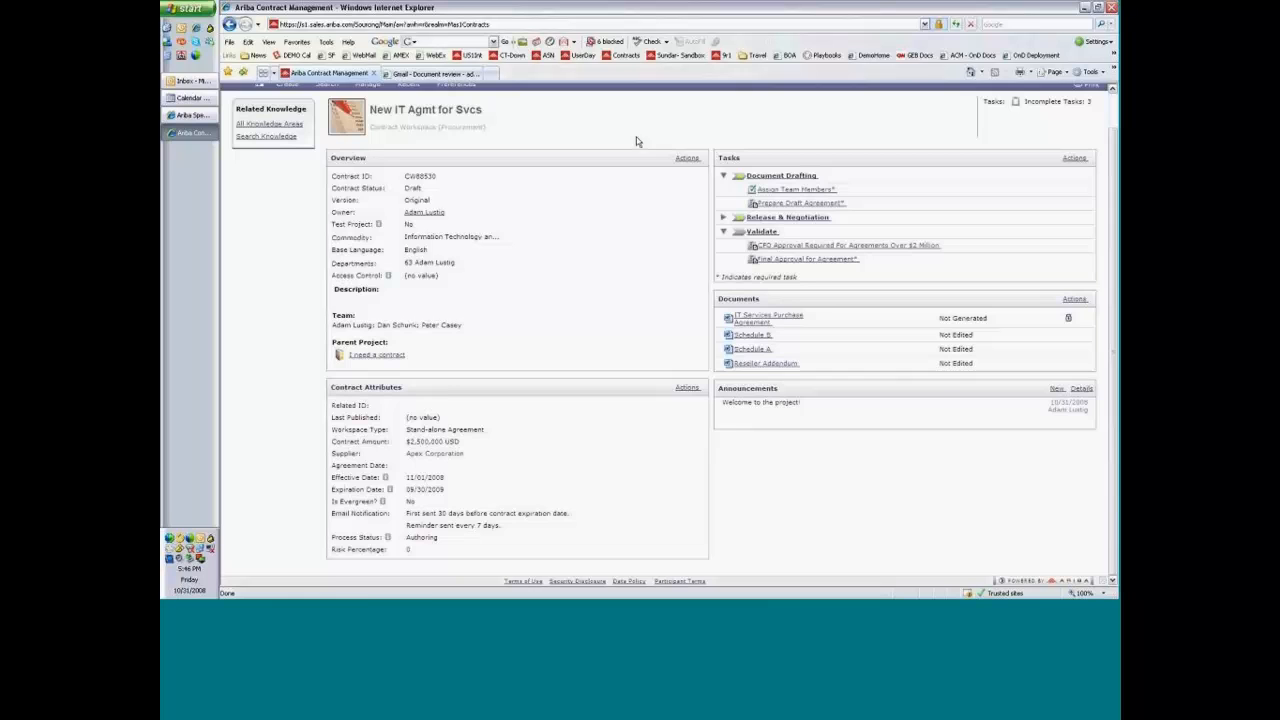
# Start a new procurement contract workspace named Sample CP Paper with the Information Technology commodity.
pyautogui.click(295, 125)
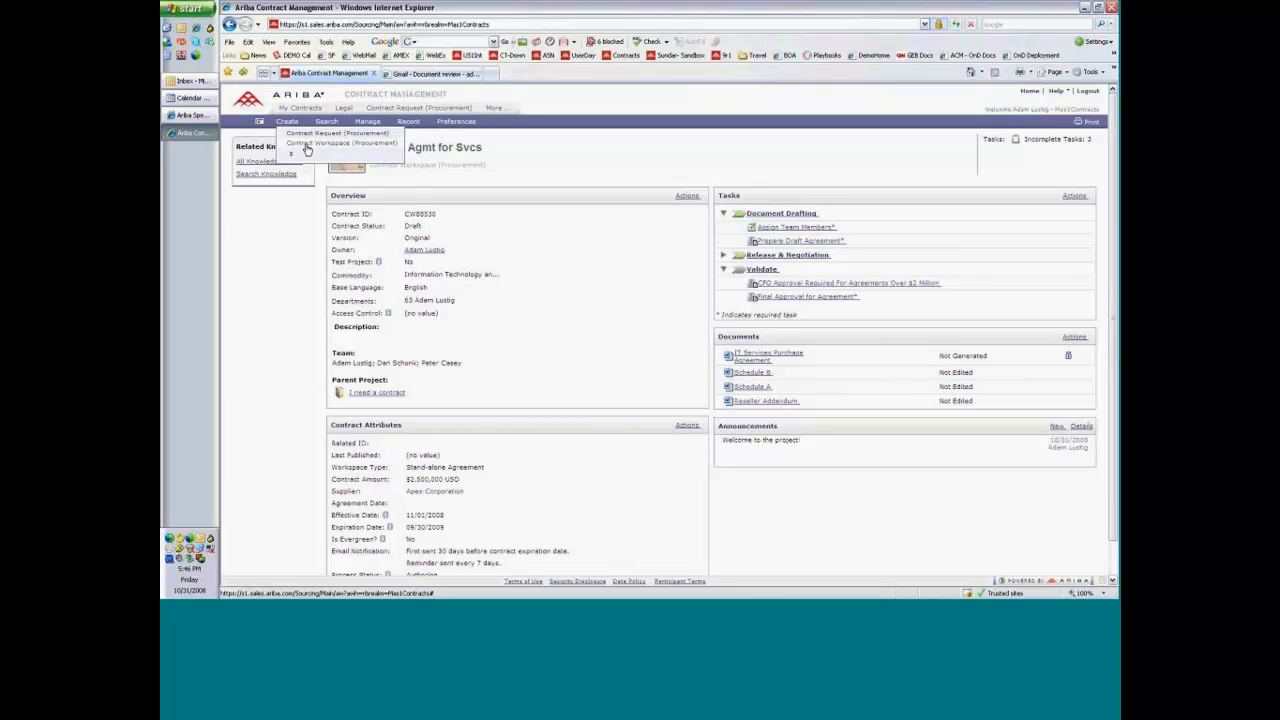
pyautogui.click(307, 145)
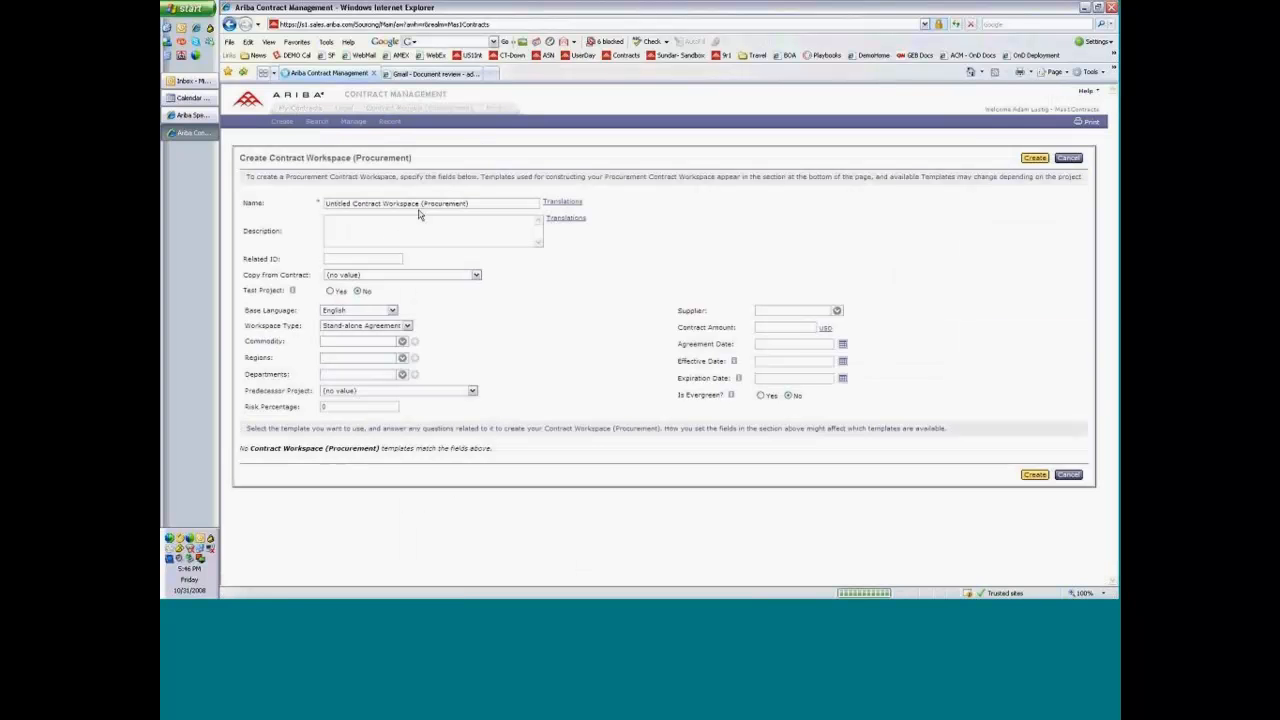
pyautogui.write('Sample CP Paper')
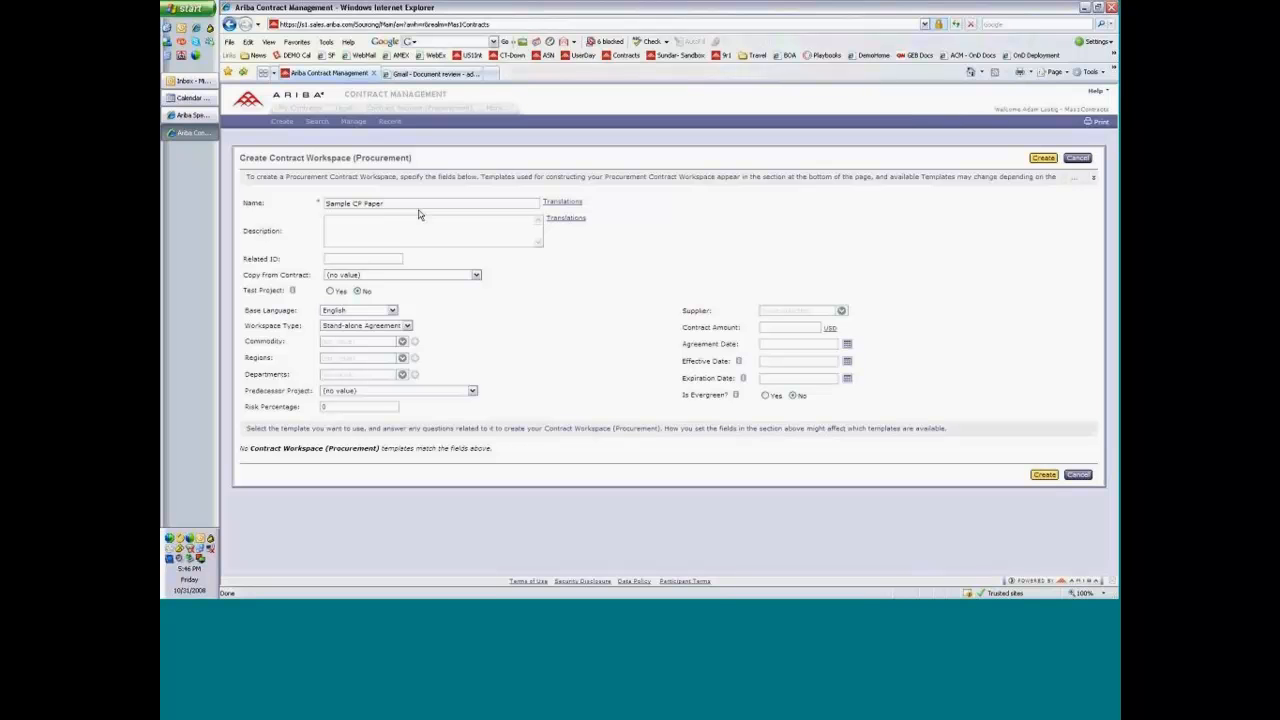
pyautogui.click(402, 342)
pyautogui.click(389, 364)
# Mark the workspace as a test project, assign its department, and create it from the Clause Based Contract Assembly template.
pyautogui.click(331, 291)
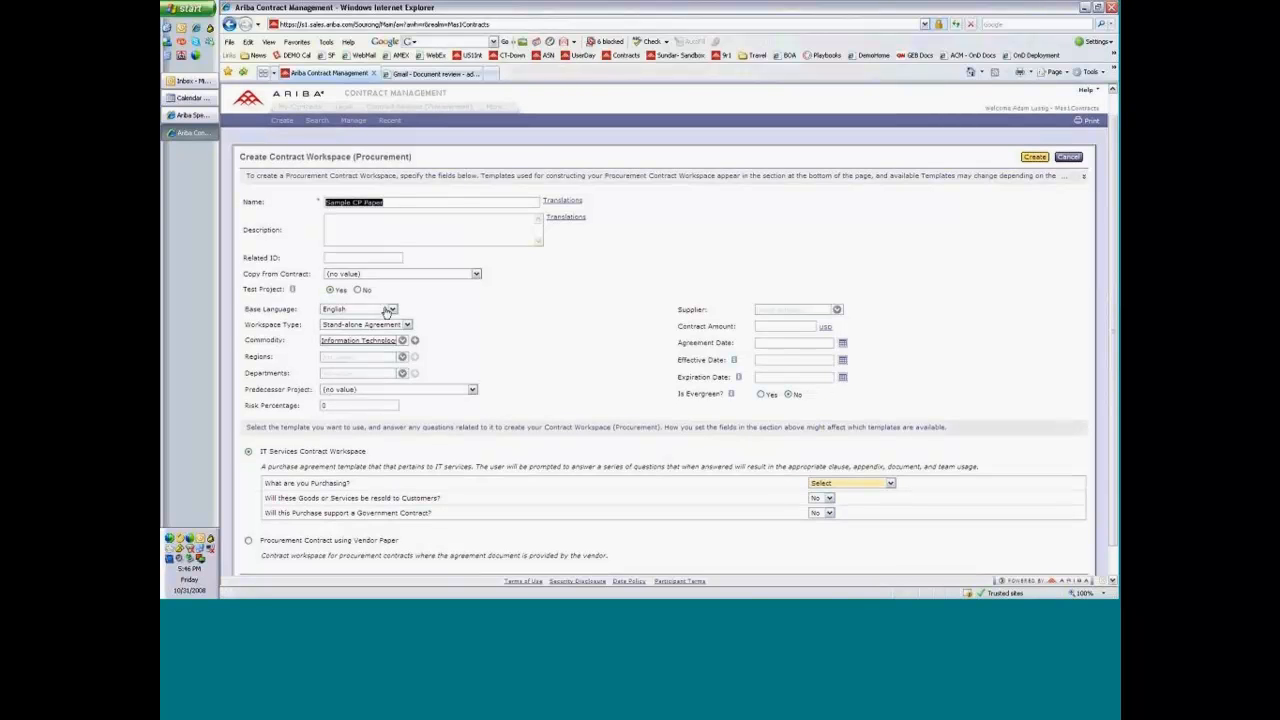
pyautogui.scroll(-2, 388, 312)
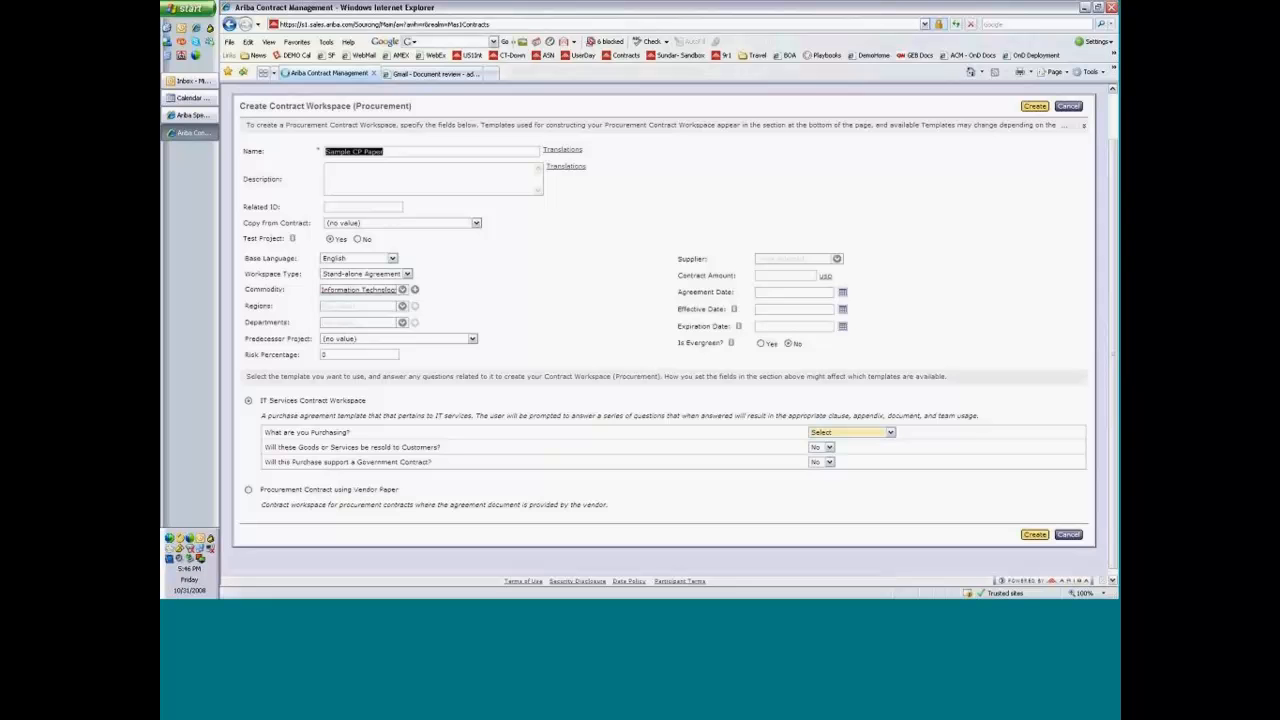
pyautogui.click(247, 402)
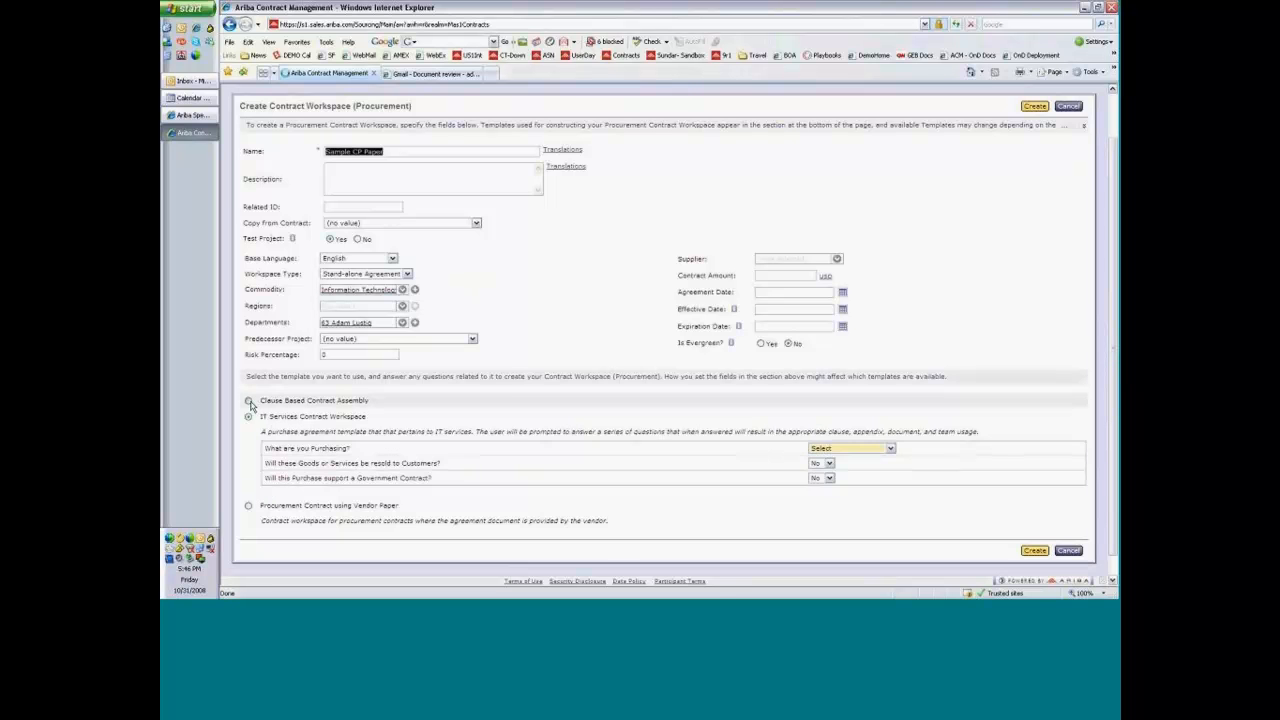
pyautogui.click(248, 401)
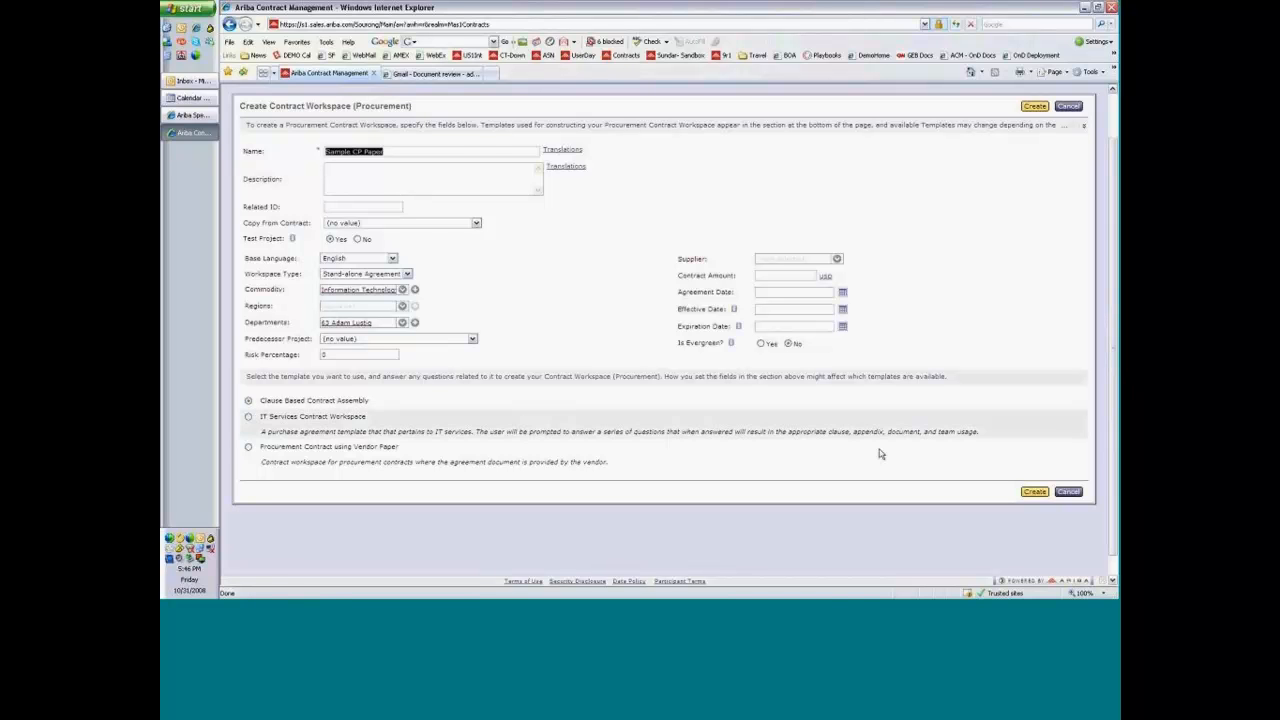
pyautogui.click(1035, 492)
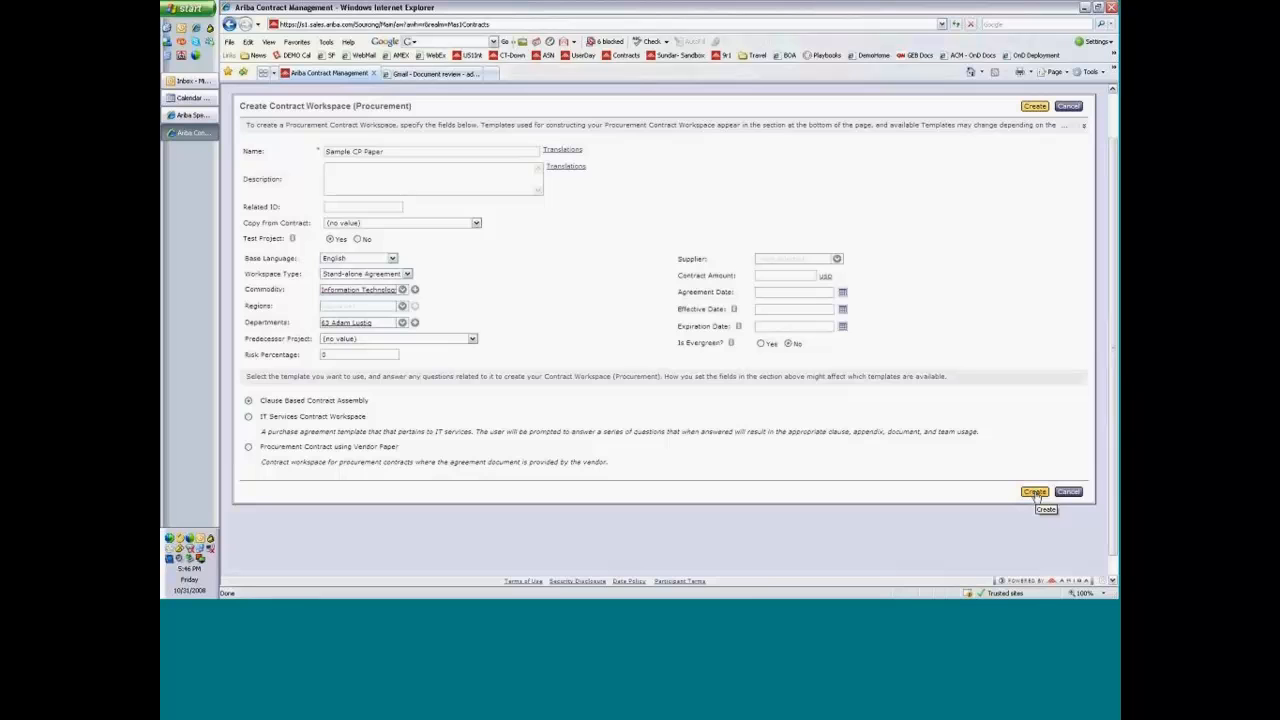
# Submit the new Sample CP Paper workspace form and view the details of its New Blank Agreement document.
pyautogui.click(1035, 493)
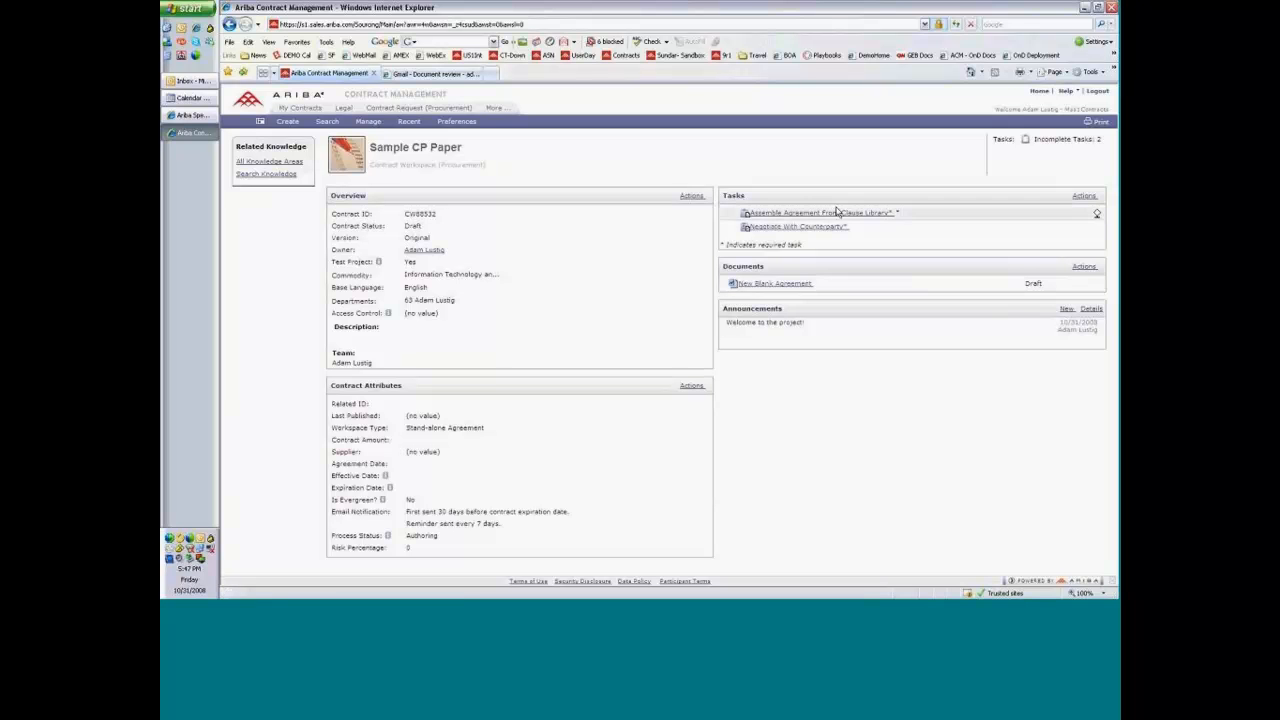
pyautogui.click(787, 285)
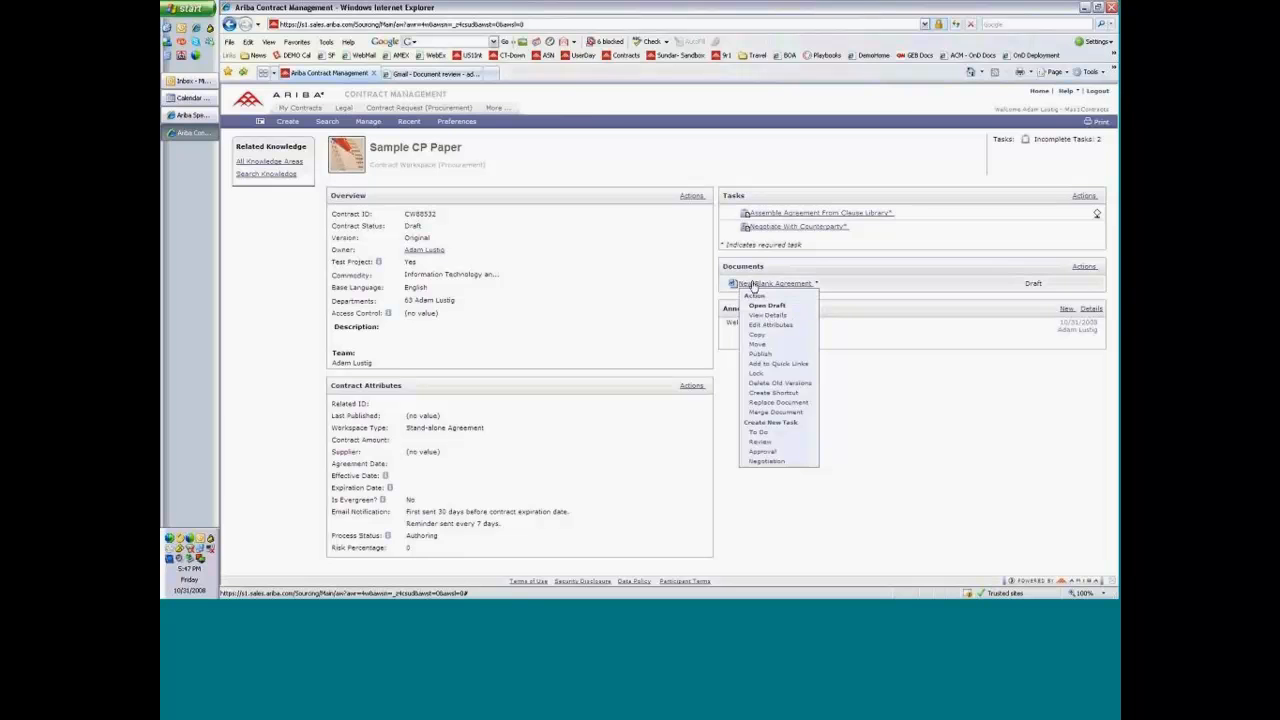
pyautogui.click(776, 316)
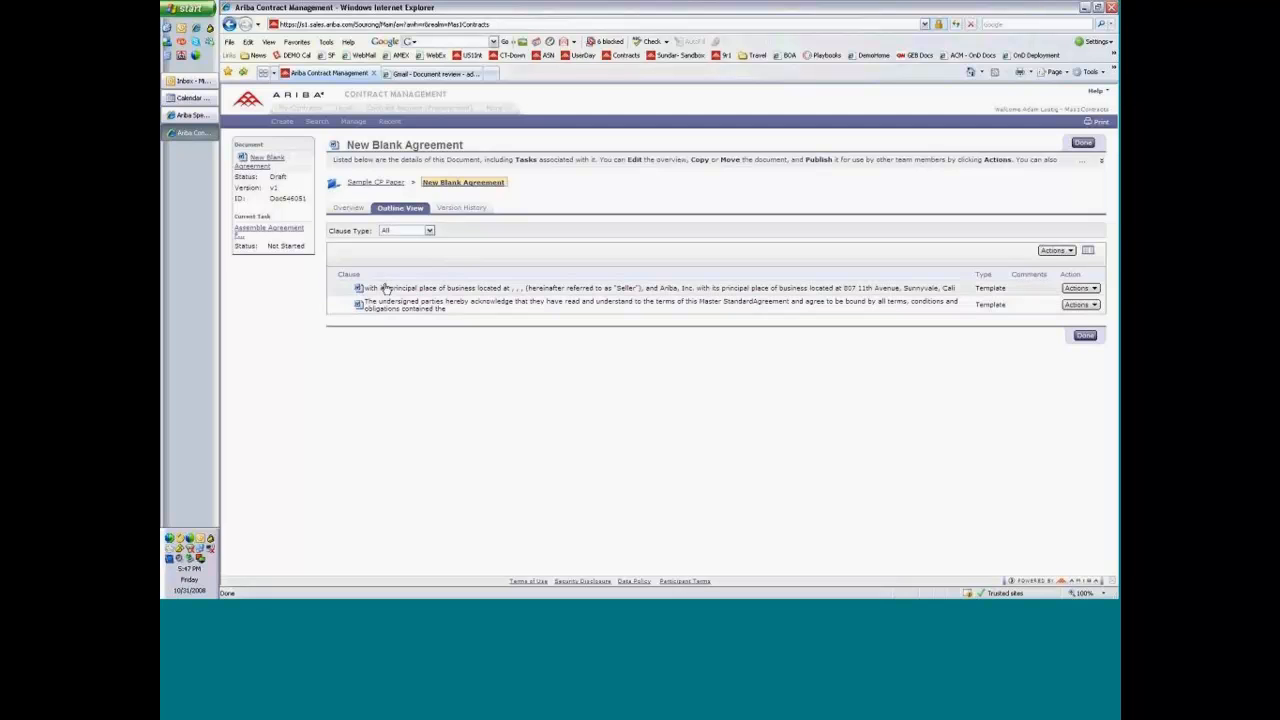
# Add the Ownership of Data, Compliance with law and Confidentiality Preferred clauses from the clause library to the agreement.
pyautogui.click(1055, 251)
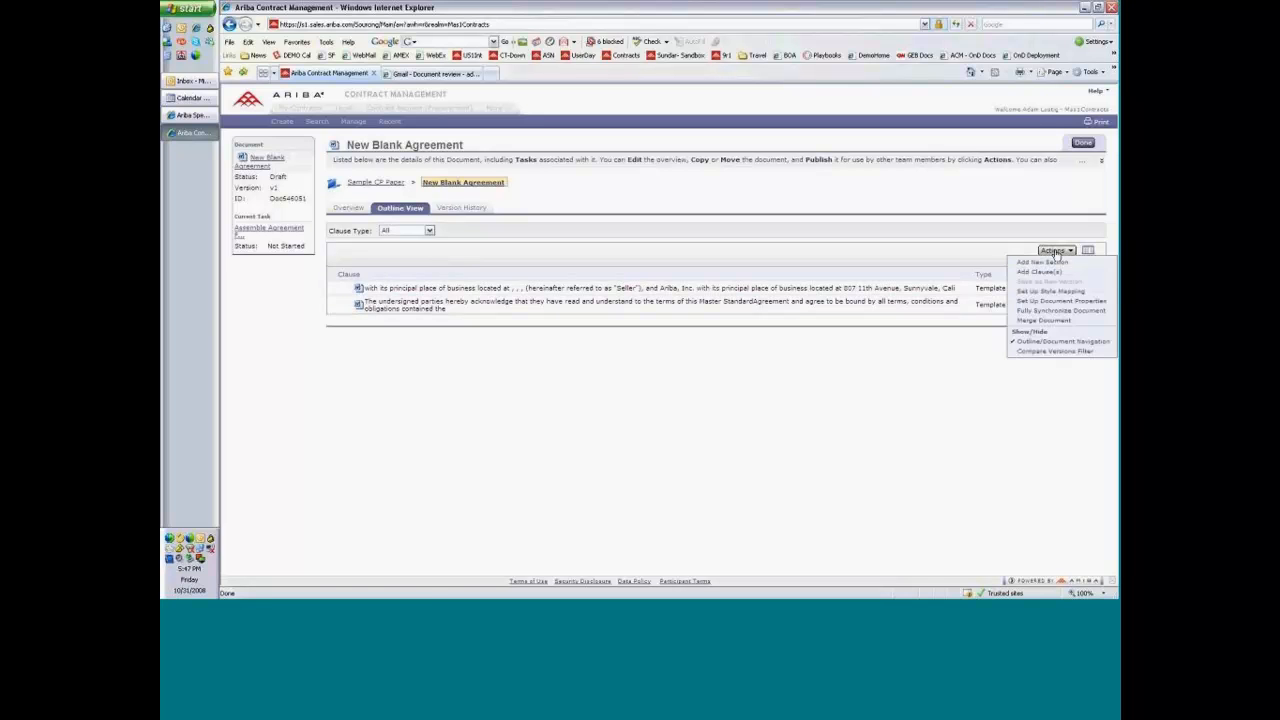
pyautogui.click(1054, 273)
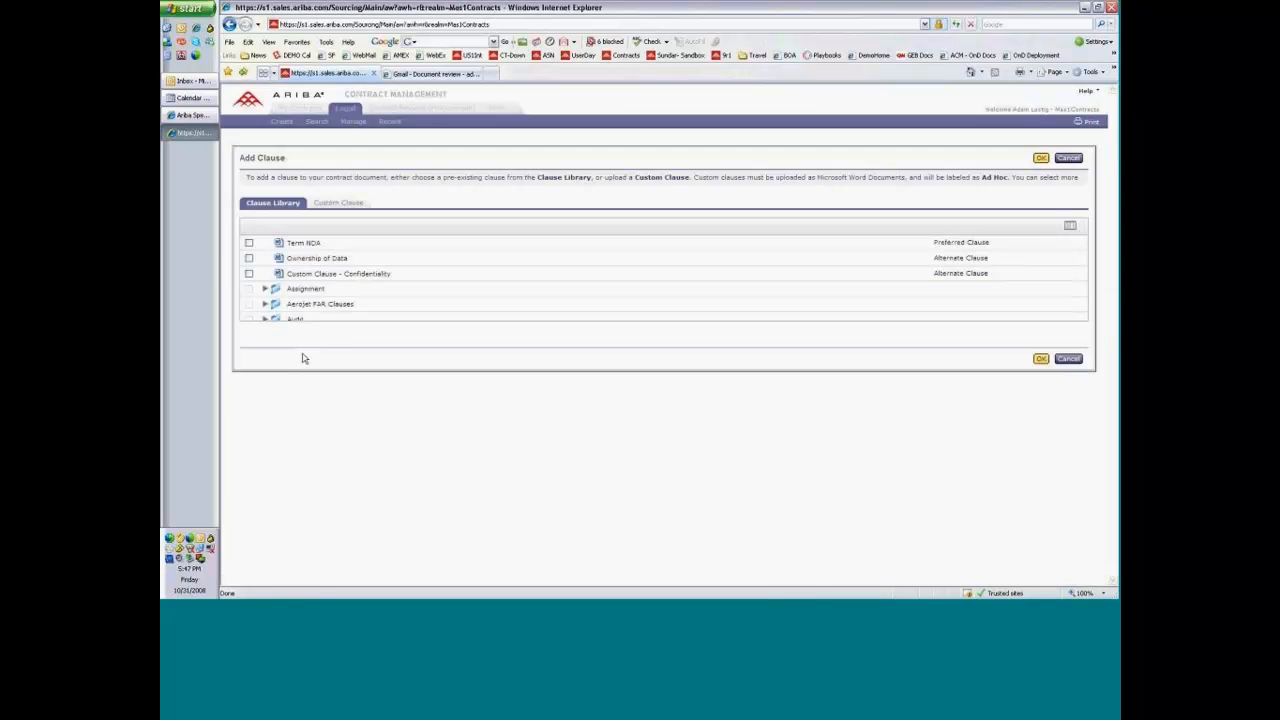
pyautogui.click(249, 258)
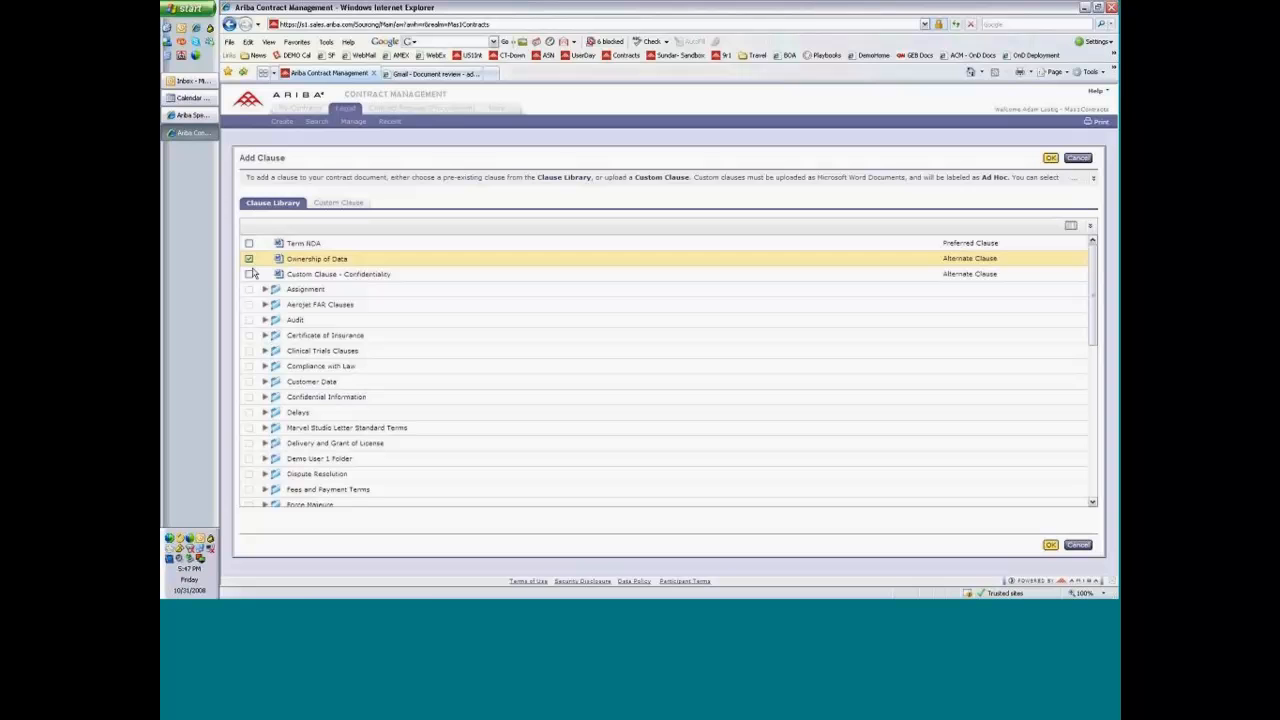
pyautogui.click(265, 366)
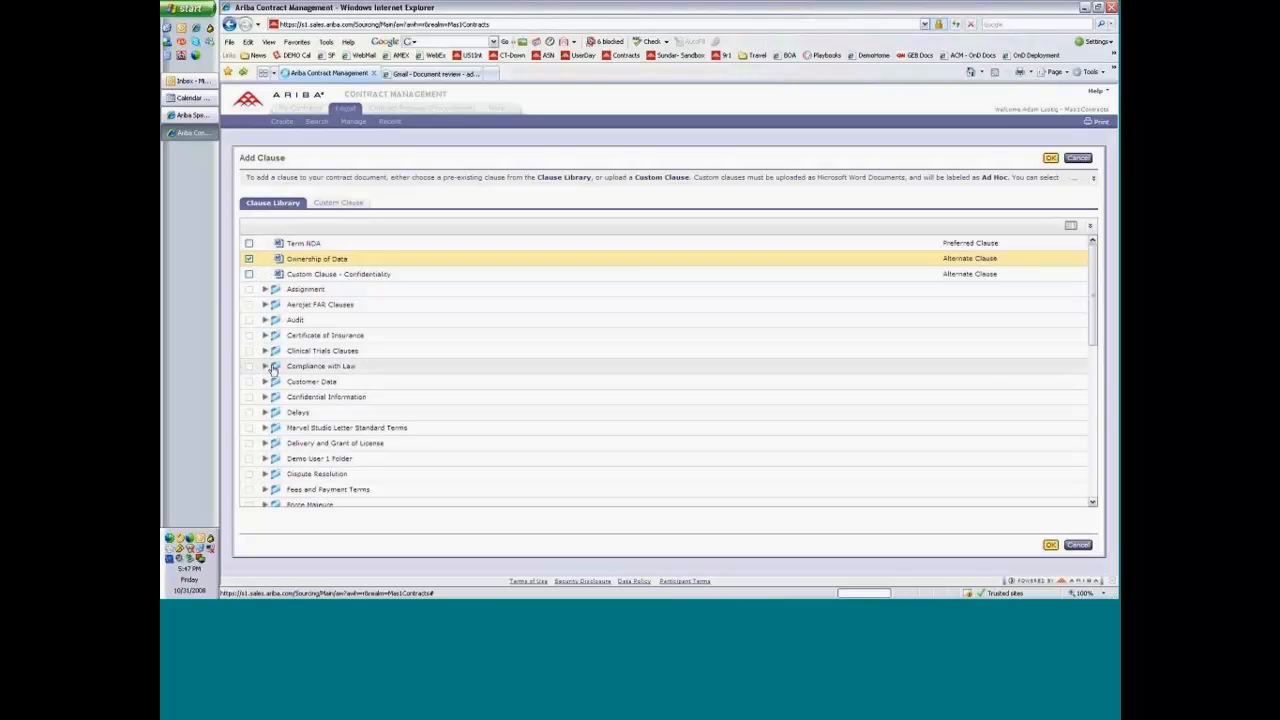
pyautogui.click(249, 381)
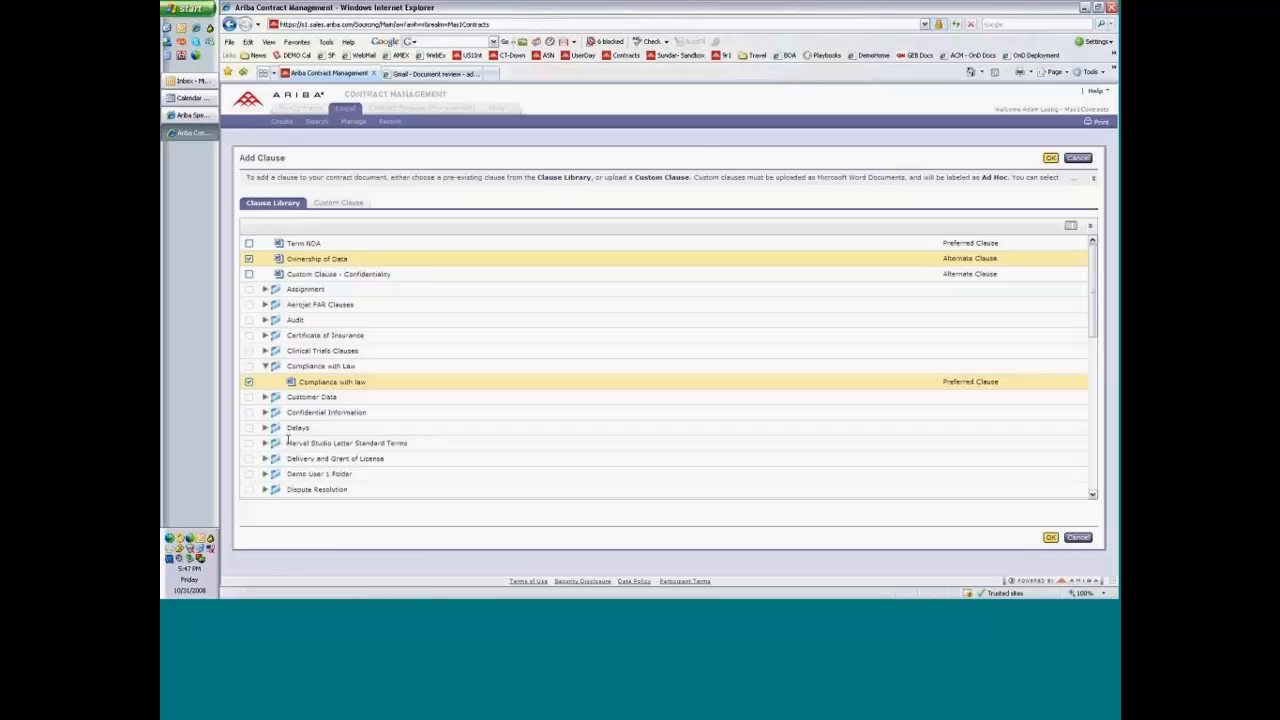
pyautogui.click(265, 412)
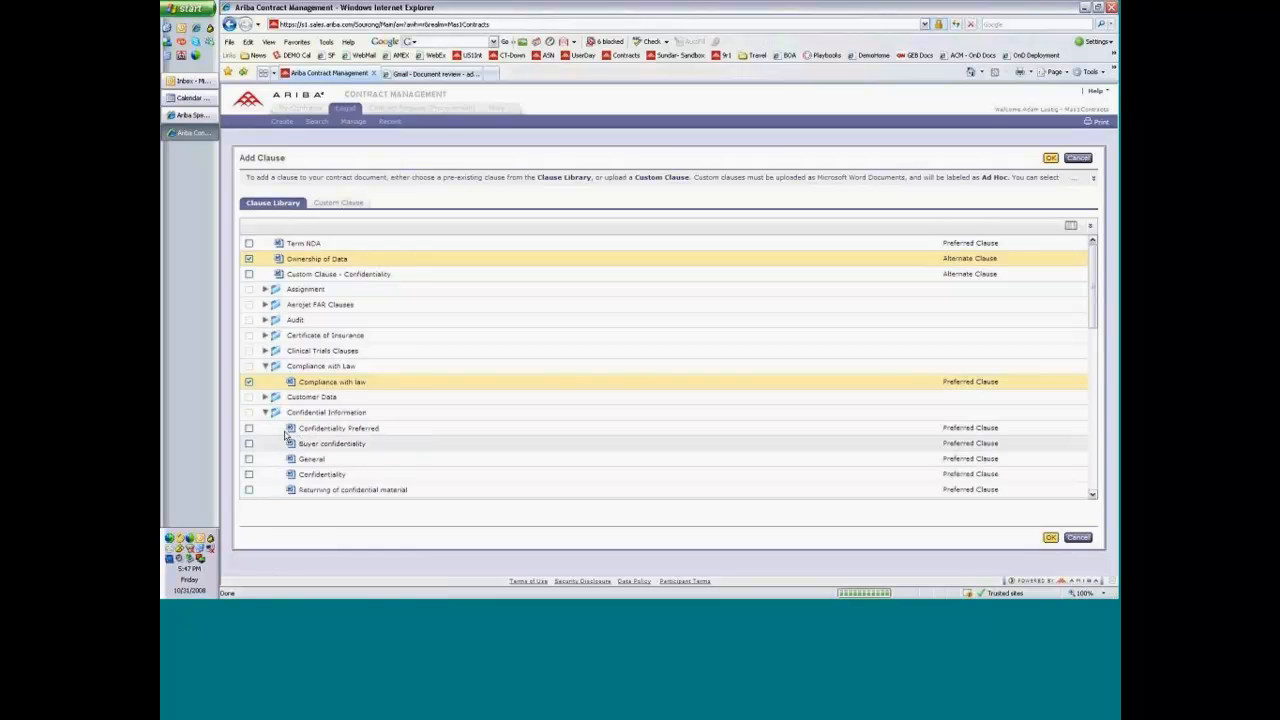
pyautogui.click(249, 429)
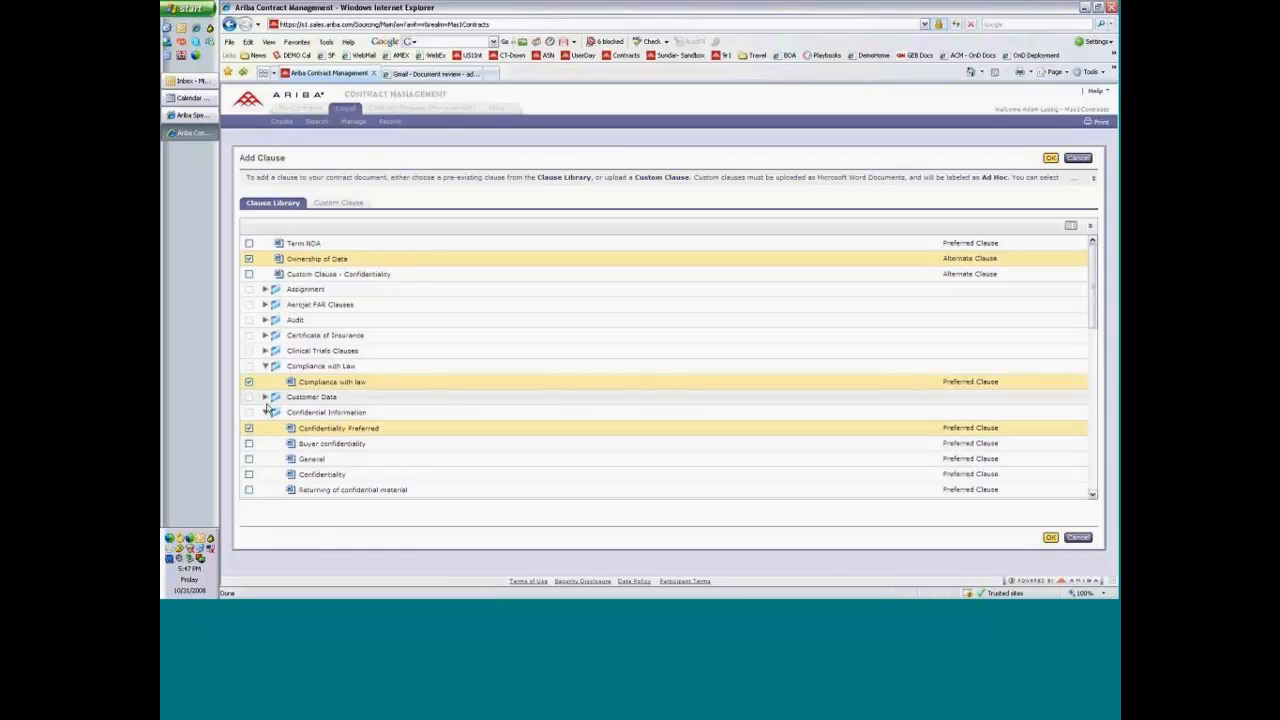
pyautogui.scroll(-1, 706, 474)
pyautogui.scroll(-3, 706, 474)
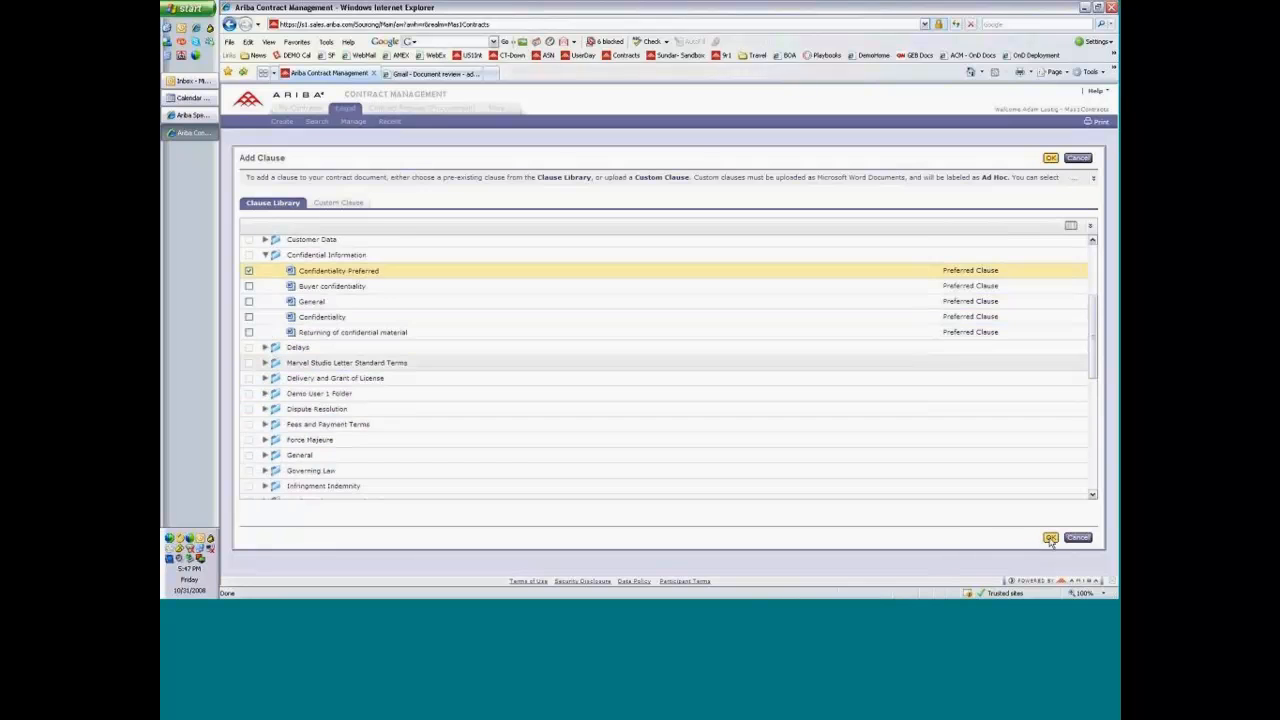
pyautogui.click(1050, 538)
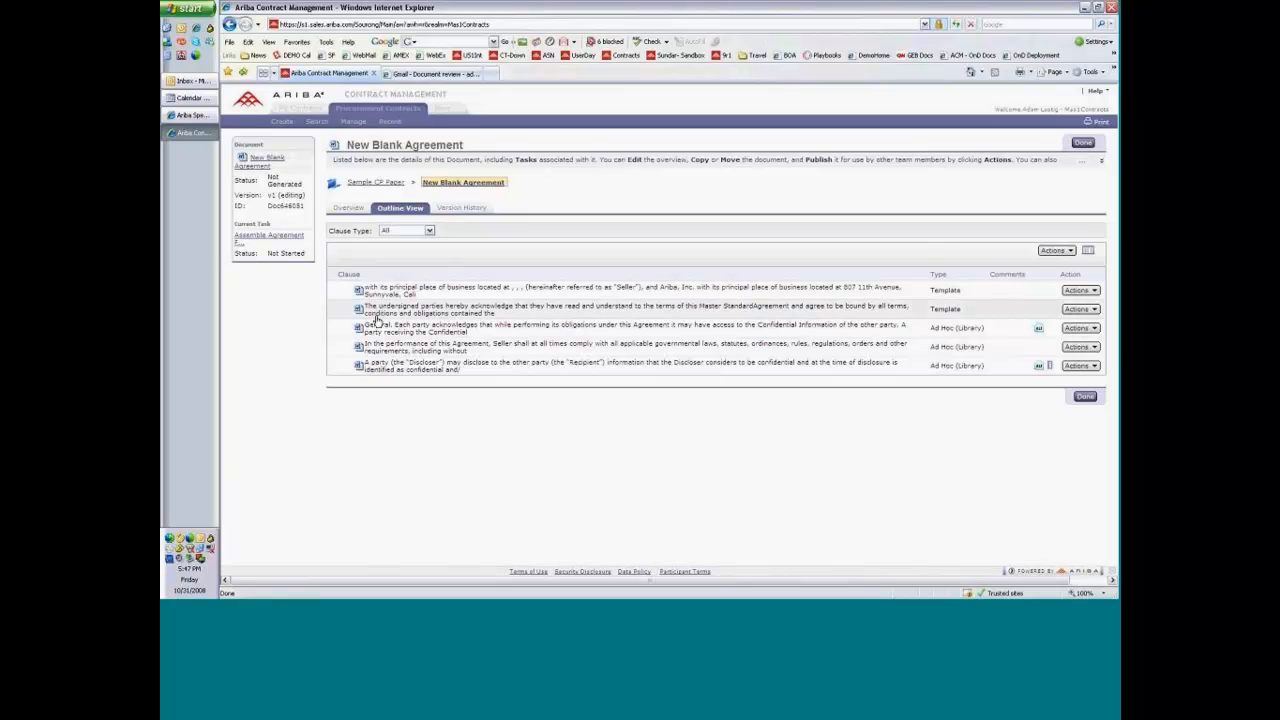
# Arrange the three library clauses between the two template clauses, and edit the opening clause in Word to begin with Ariba.
pyautogui.moveTo(377, 320); pyautogui.dragTo(371, 369)
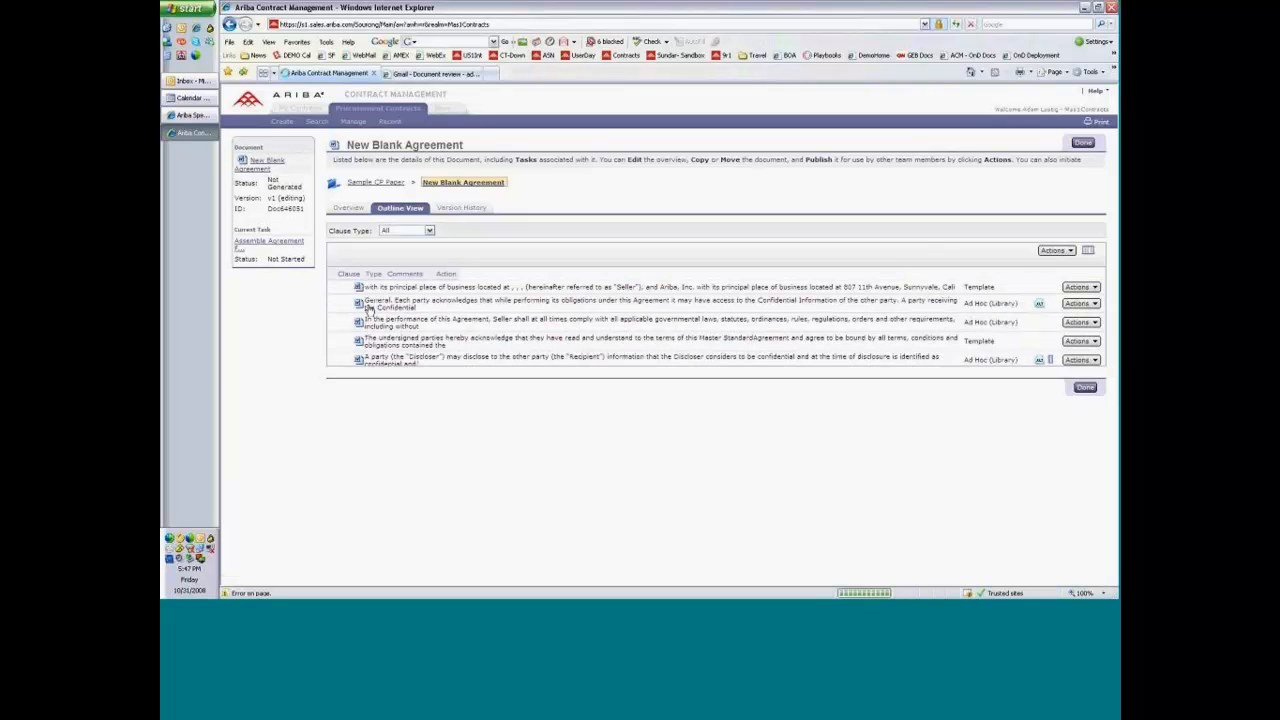
pyautogui.moveTo(368, 310); pyautogui.dragTo(370, 308)
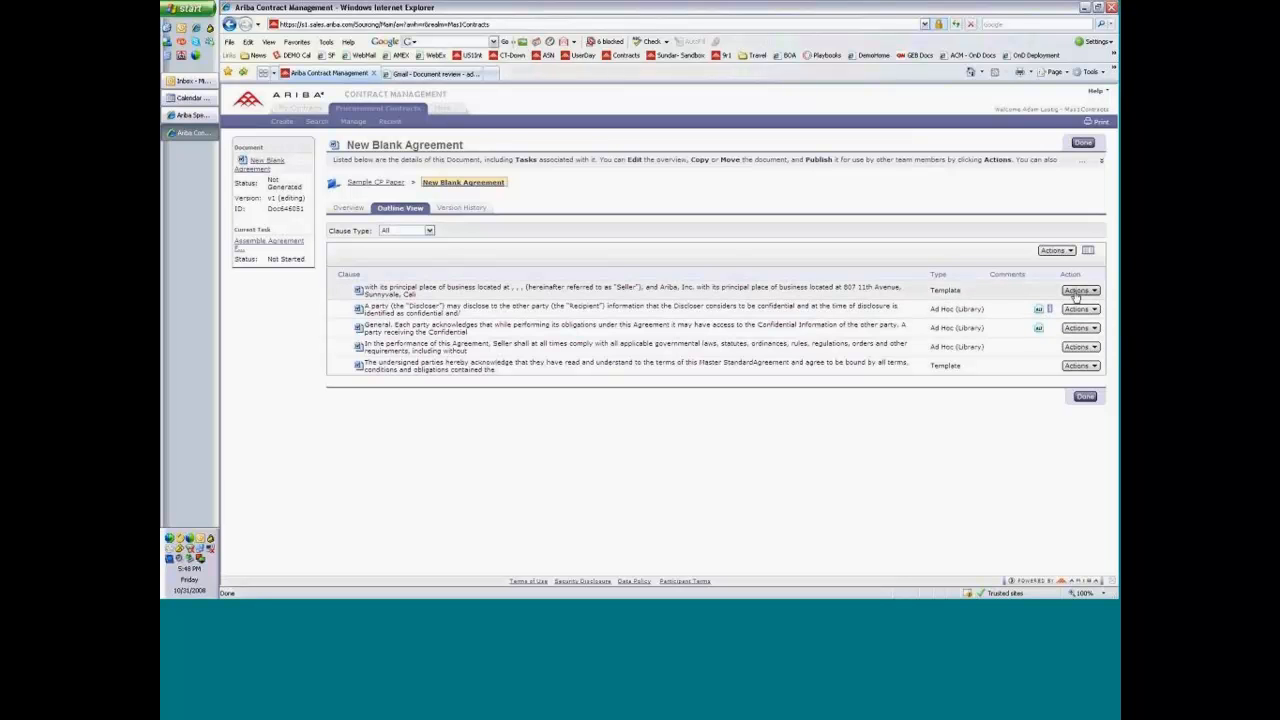
pyautogui.click(1078, 291)
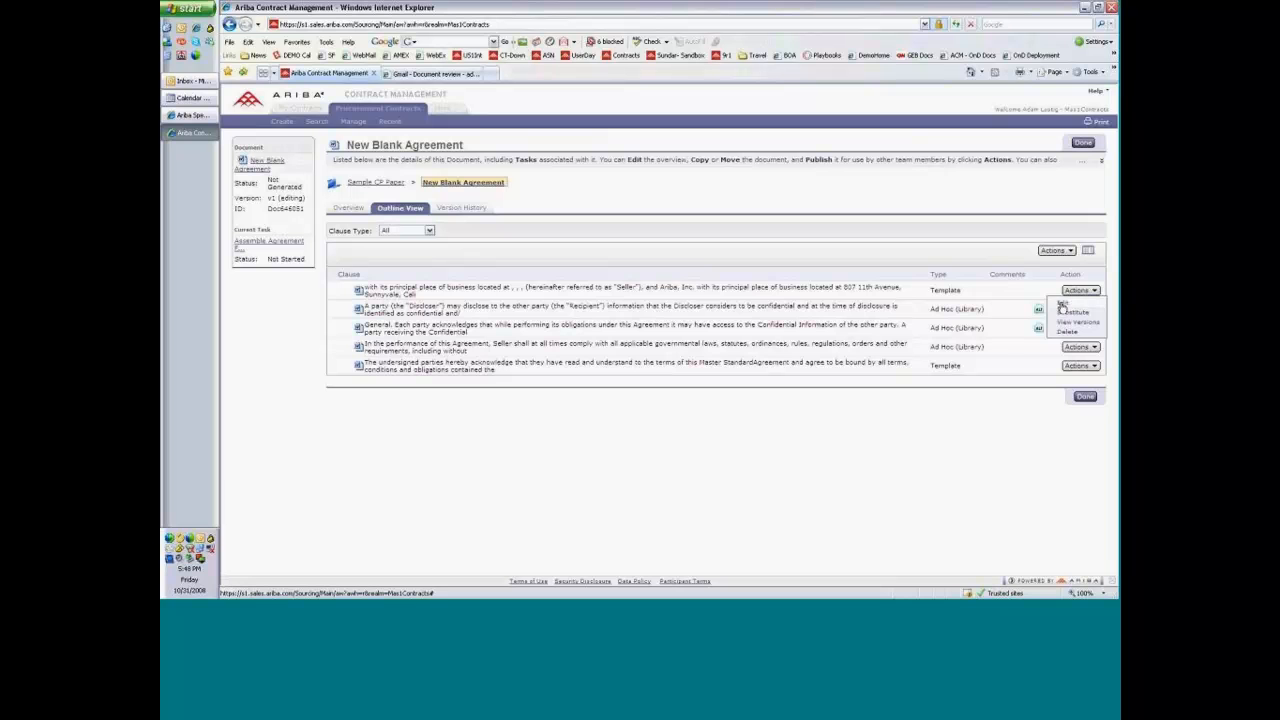
pyautogui.click(1060, 303)
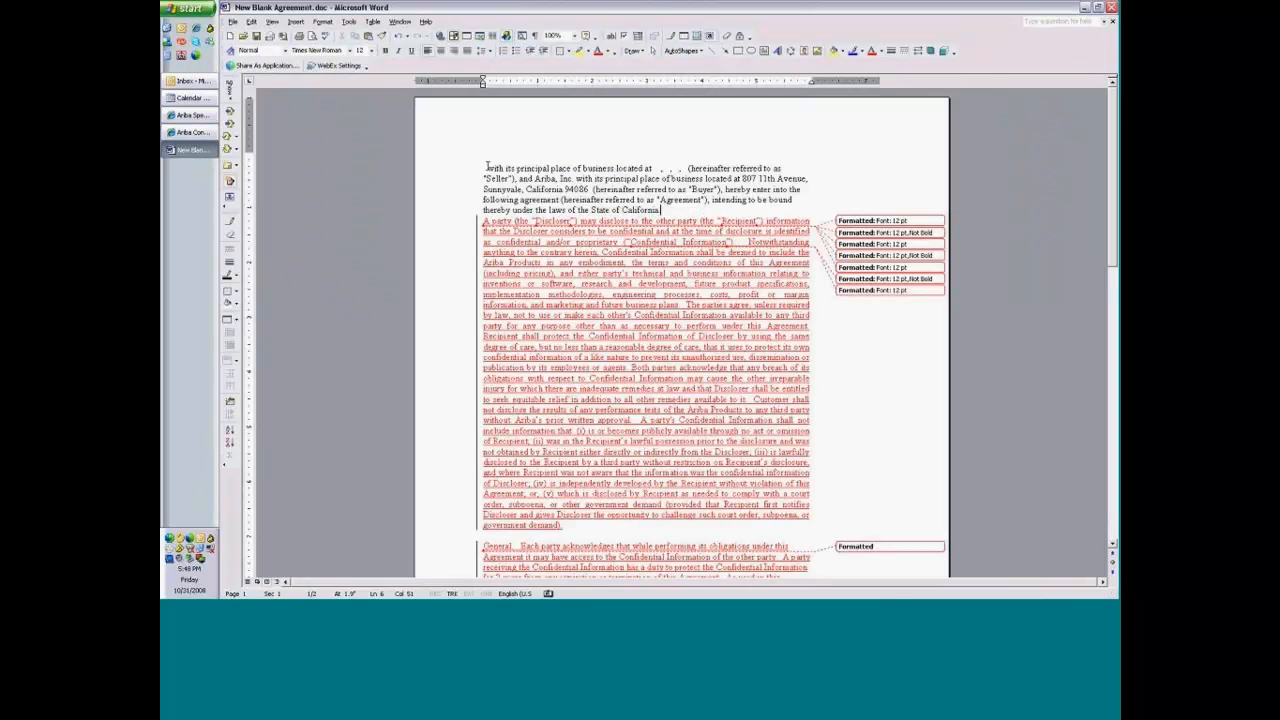
pyautogui.click(488, 168)
pyautogui.write('Ariba')
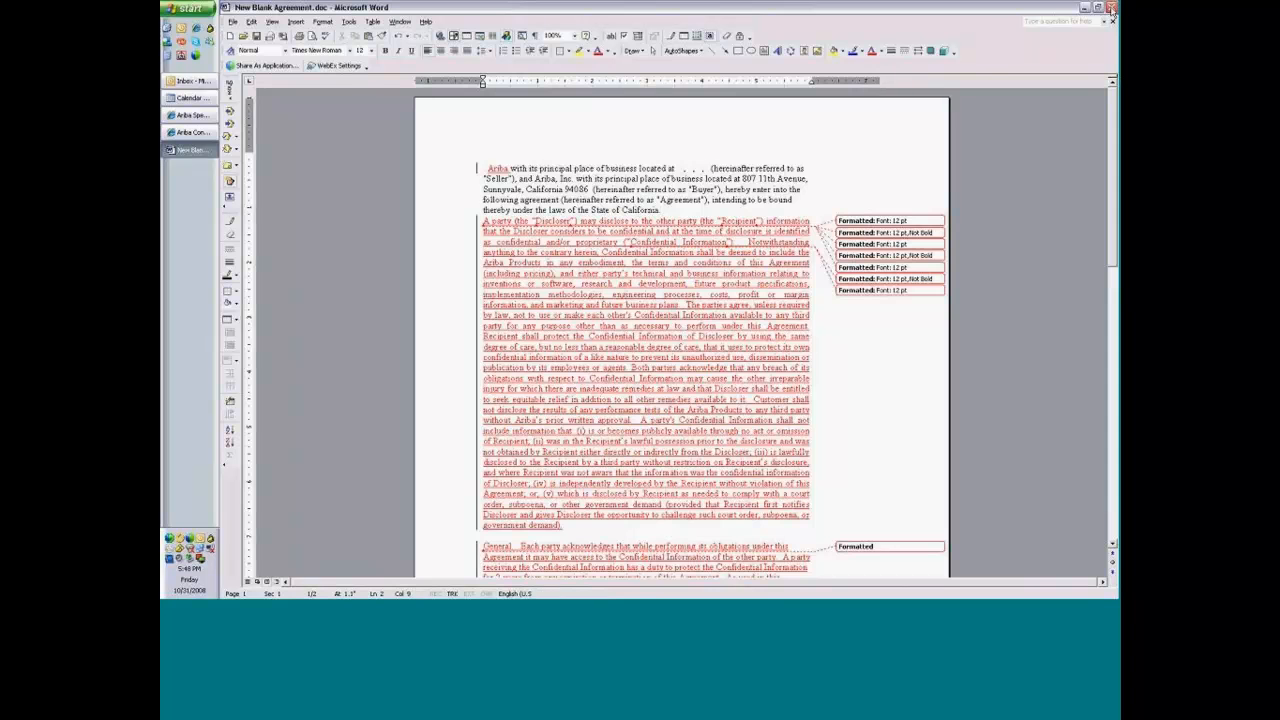
pyautogui.click(1110, 8)
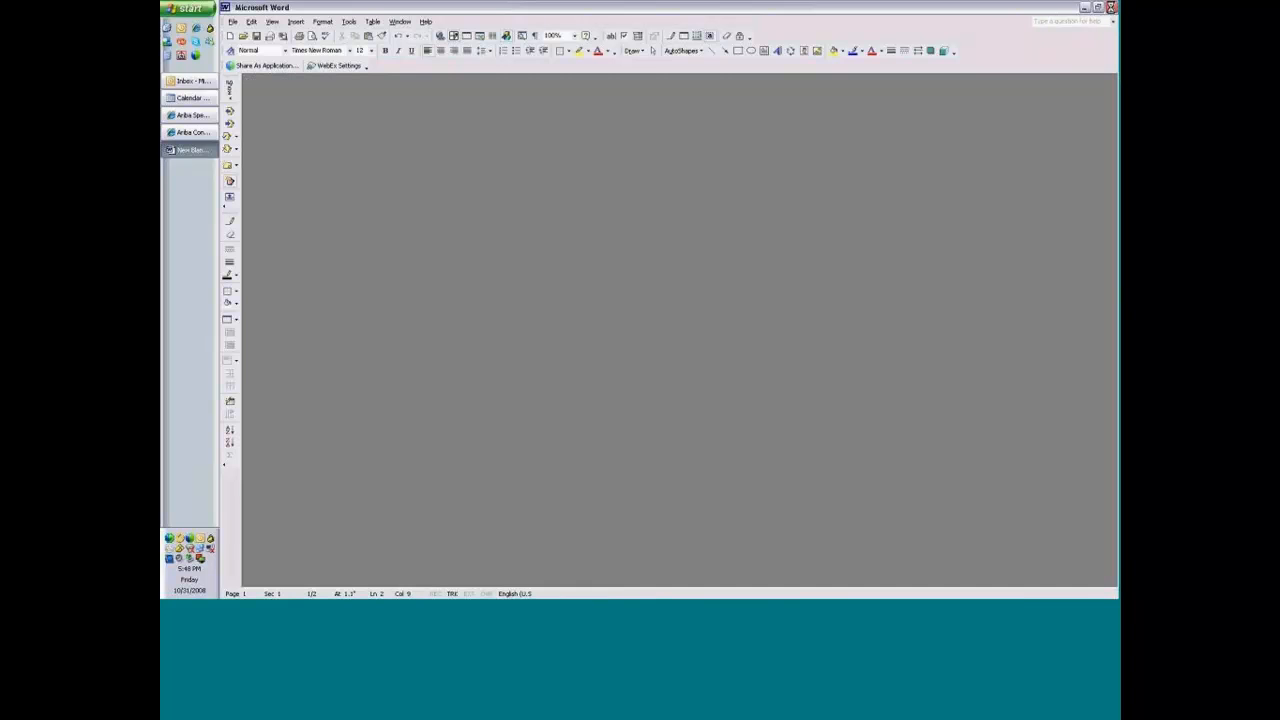
pyautogui.click(1110, 8)
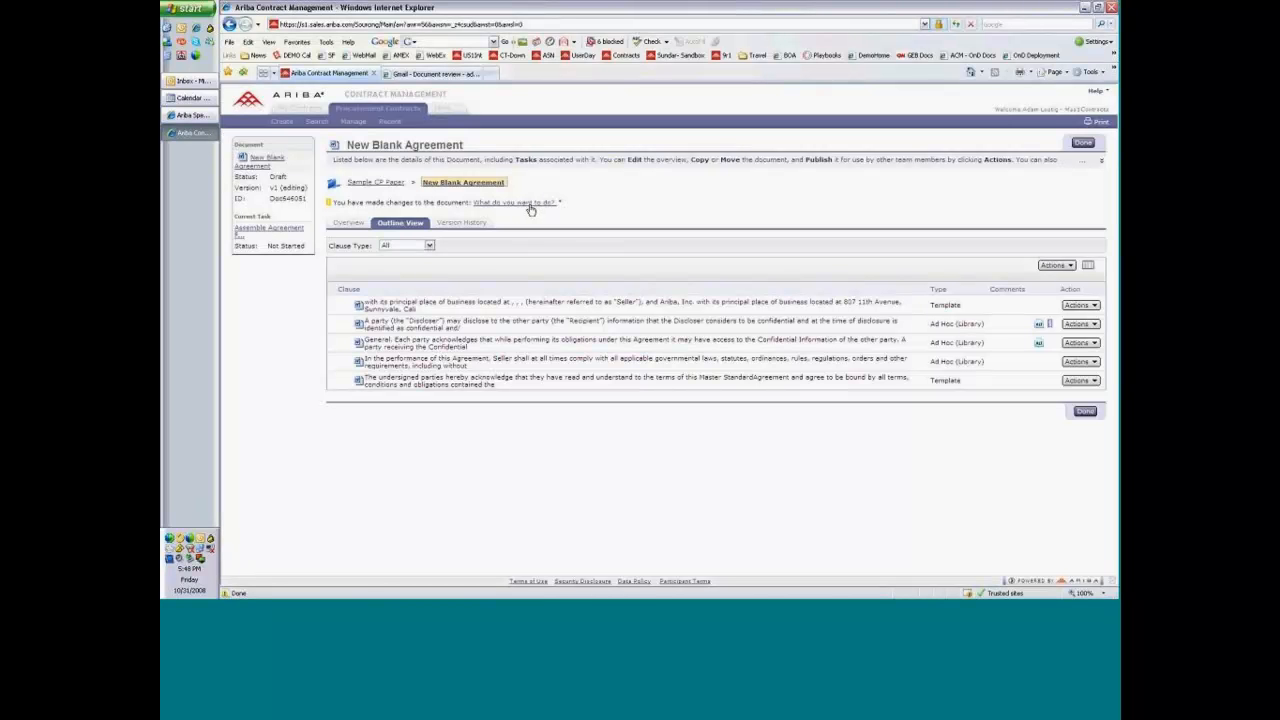
# From the Sample CP Paper workspace, start replacing New Blank Agreement and choose 001-Mutual Non.doc from the Demo Data Sample Contracts folder.
pyautogui.click(376, 184)
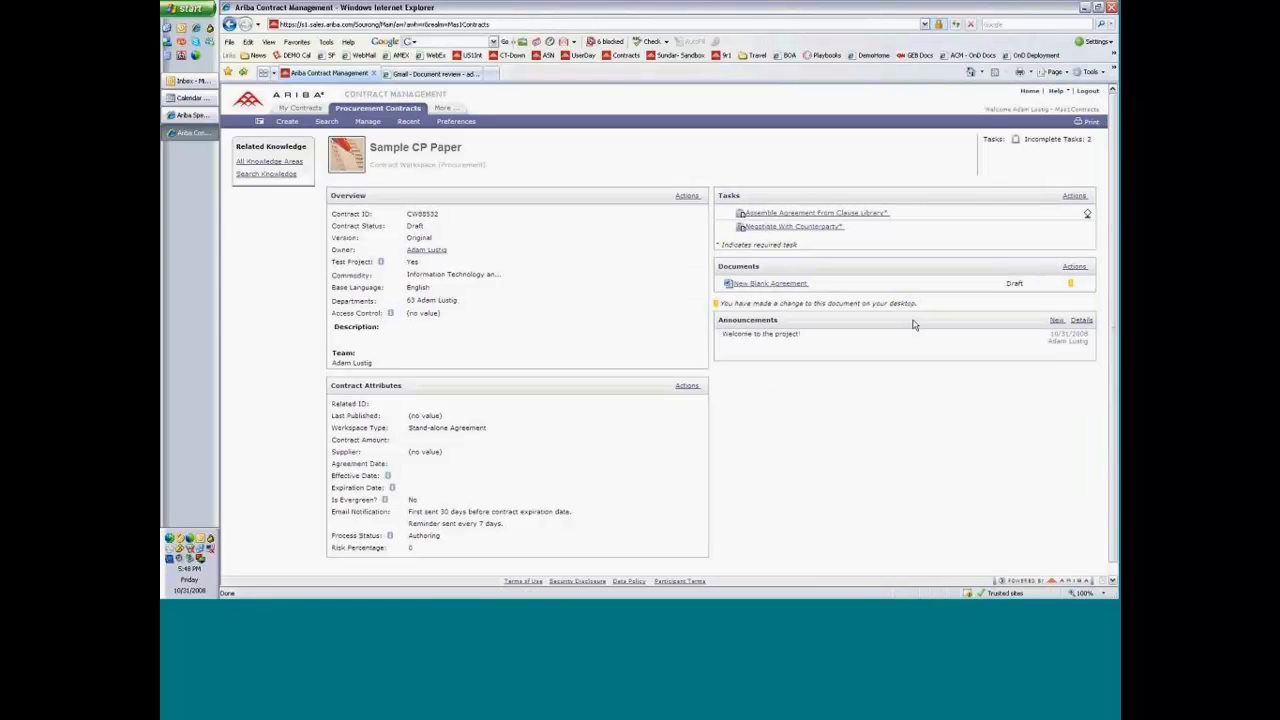
pyautogui.click(782, 283)
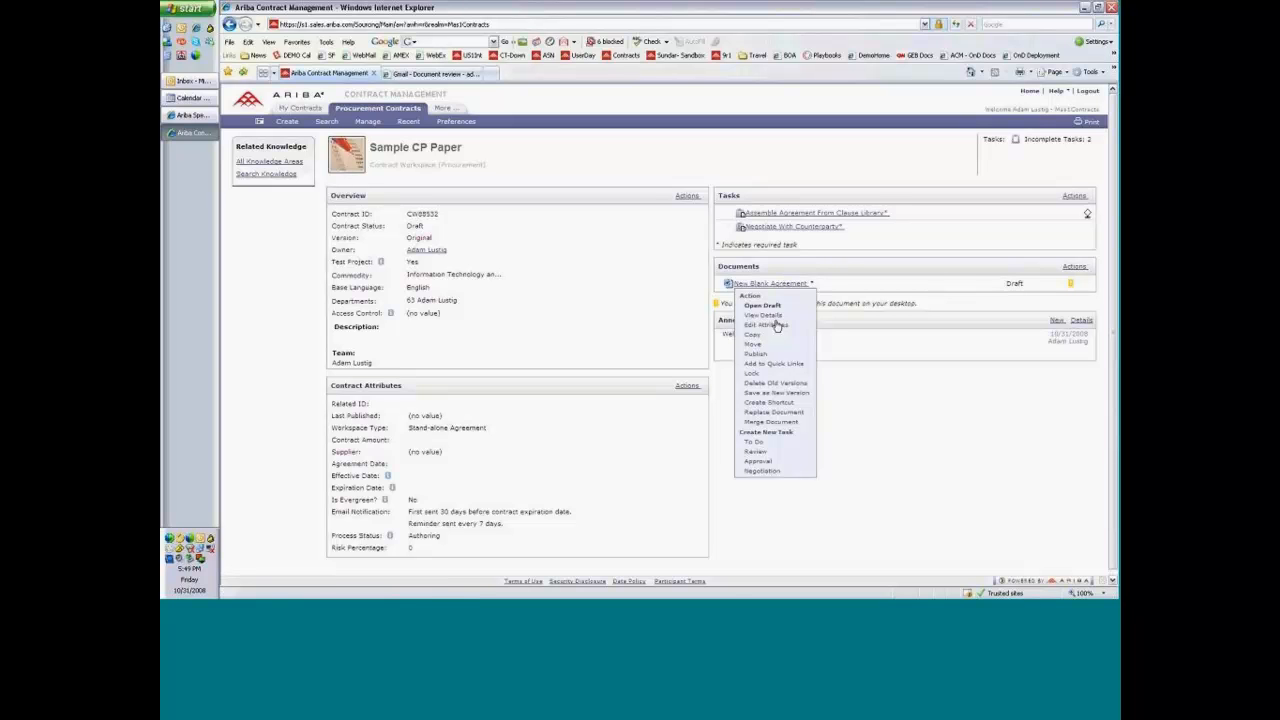
pyautogui.click(789, 416)
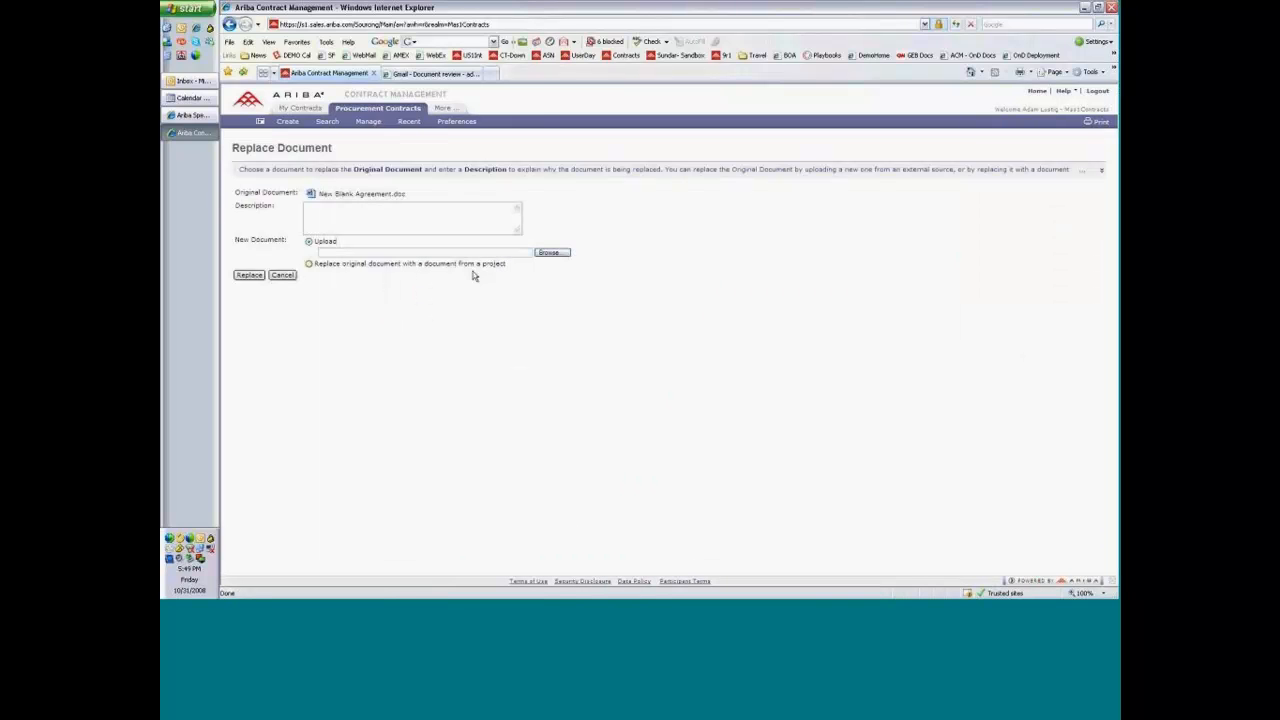
pyautogui.click(548, 252)
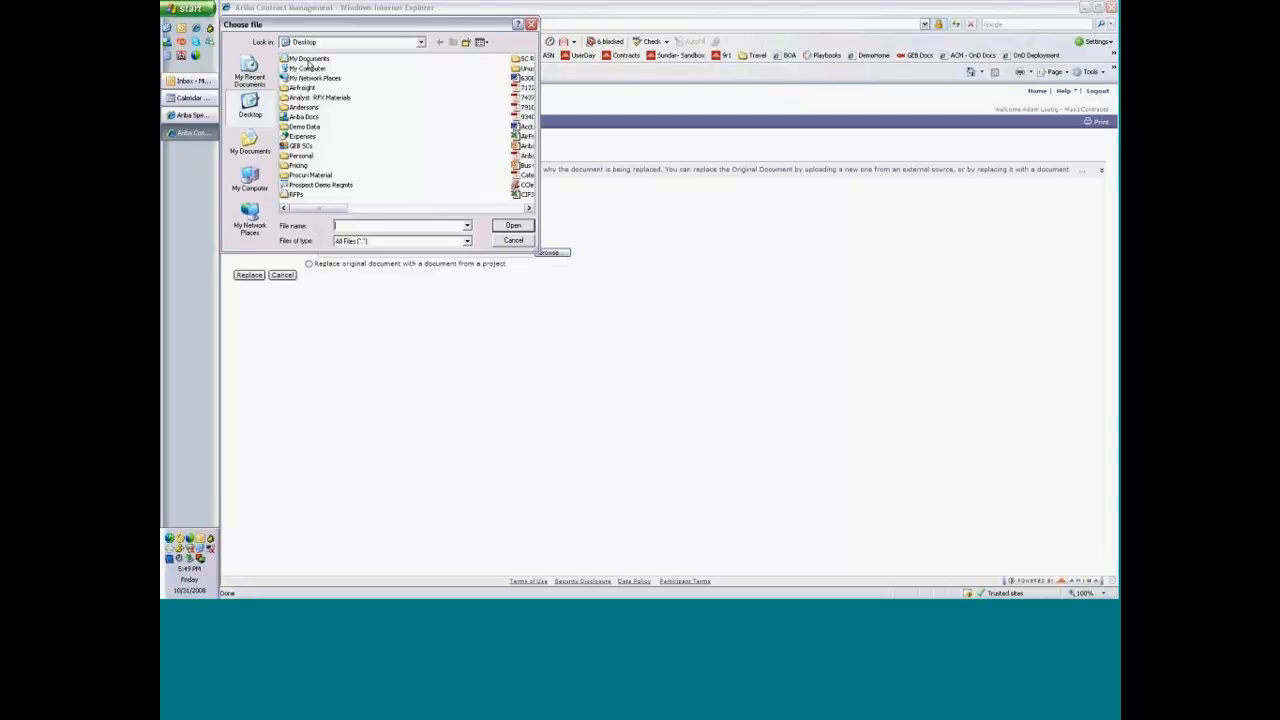
pyautogui.doubleClick(304, 127)
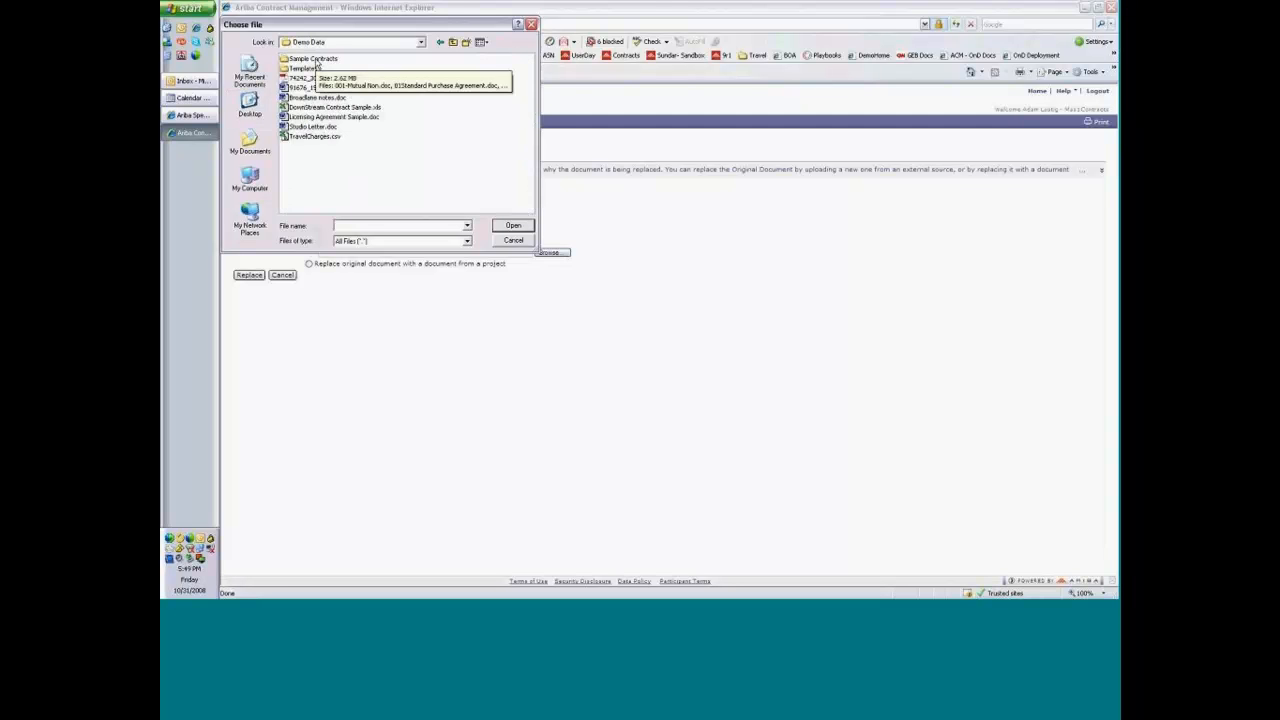
pyautogui.doubleClick(316, 64)
pyautogui.doubleClick(316, 64)
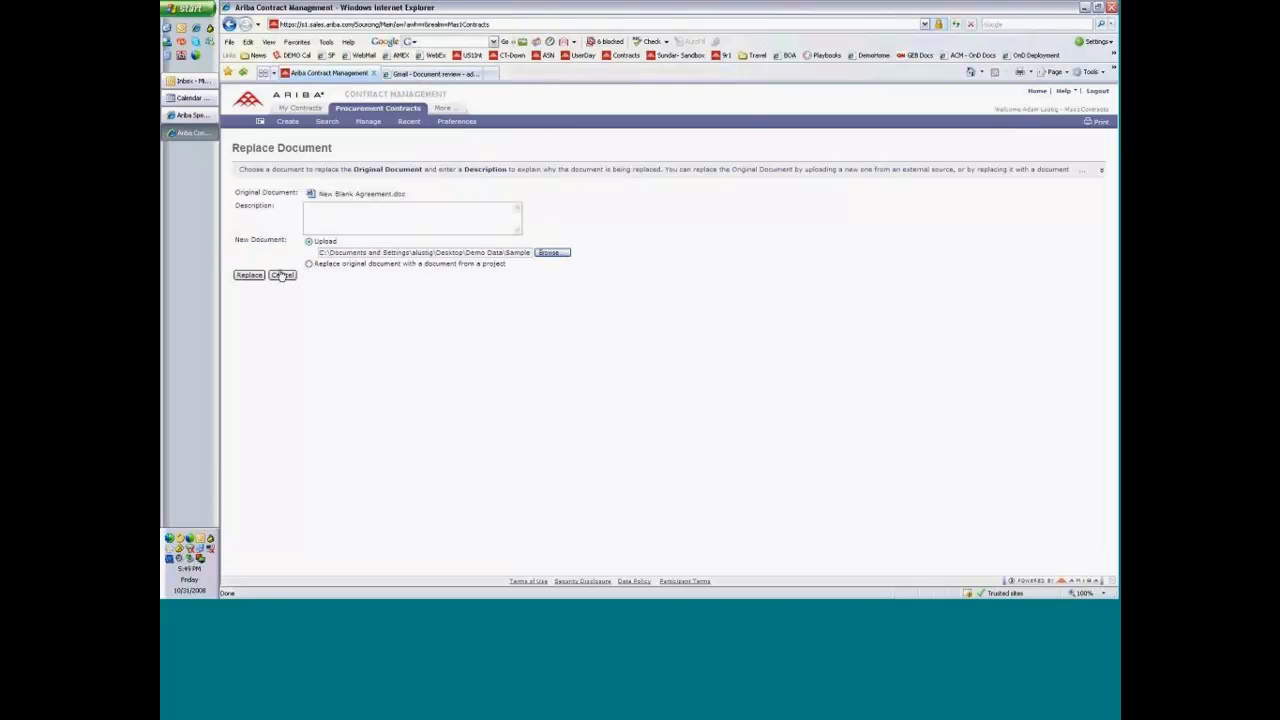
# Replace the original document by the uploaded file despite the differing name, and ignore the bookmark warnings.
pyautogui.click(250, 275)
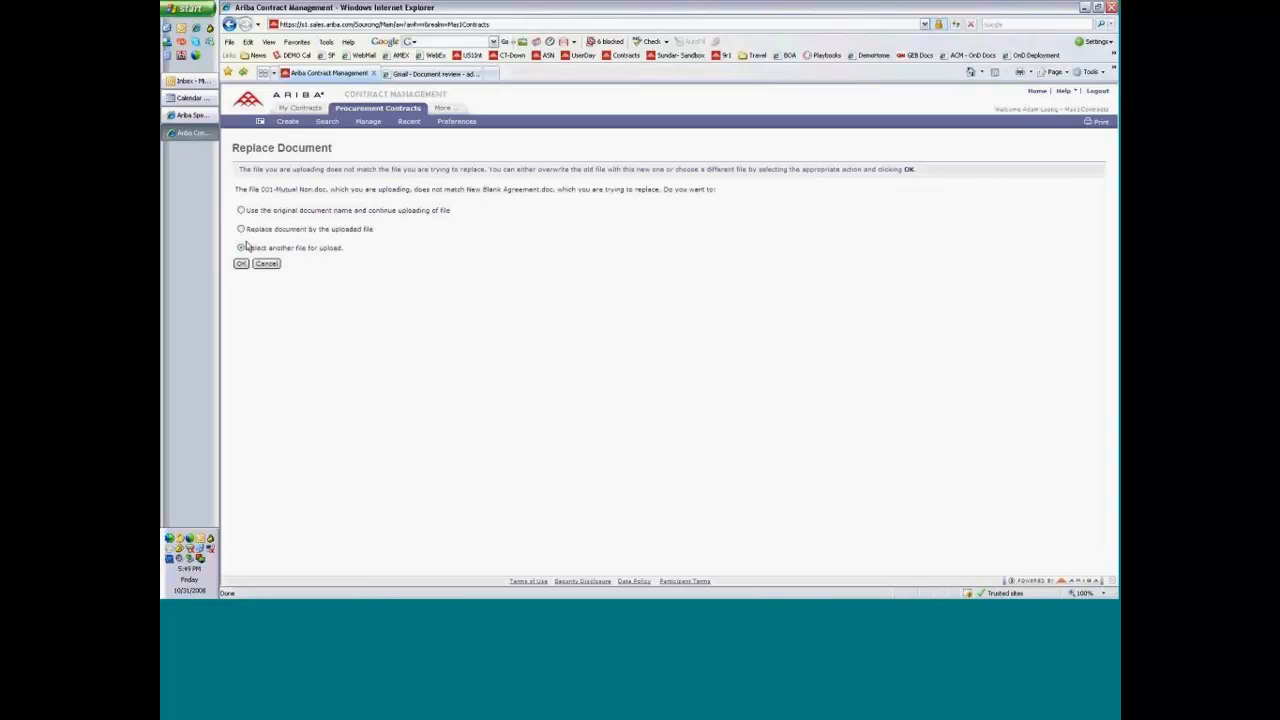
pyautogui.click(241, 231)
pyautogui.click(242, 264)
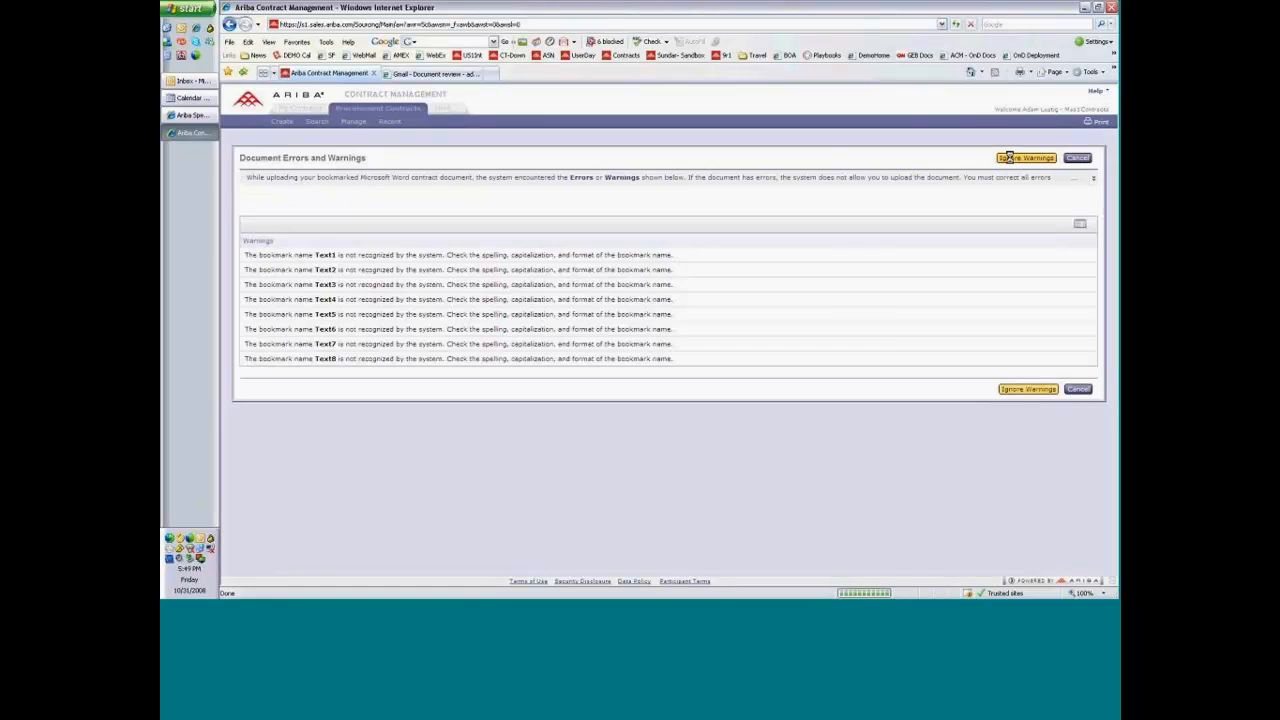
pyautogui.click(1010, 162)
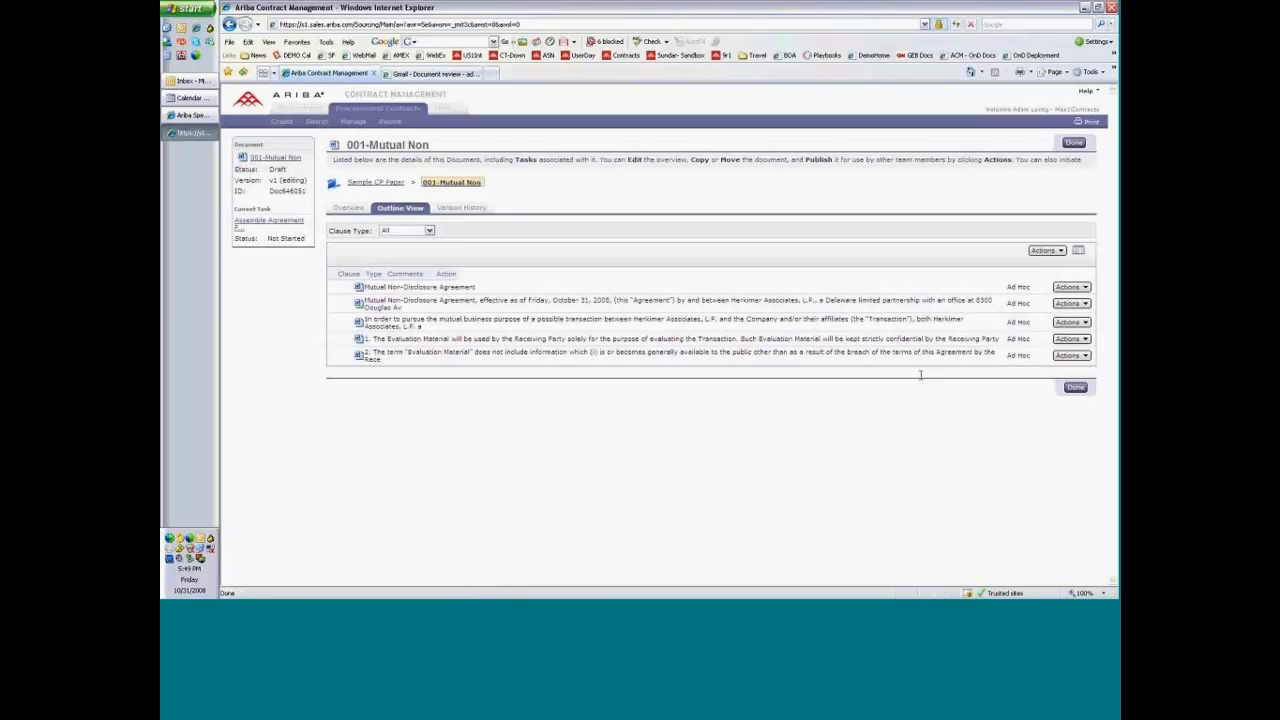
# Fill in a review task for 001-Mutual Non titled Please review with a reviewer and fixed due date 10/31/2008, and cancel it.
pyautogui.click(382, 186)
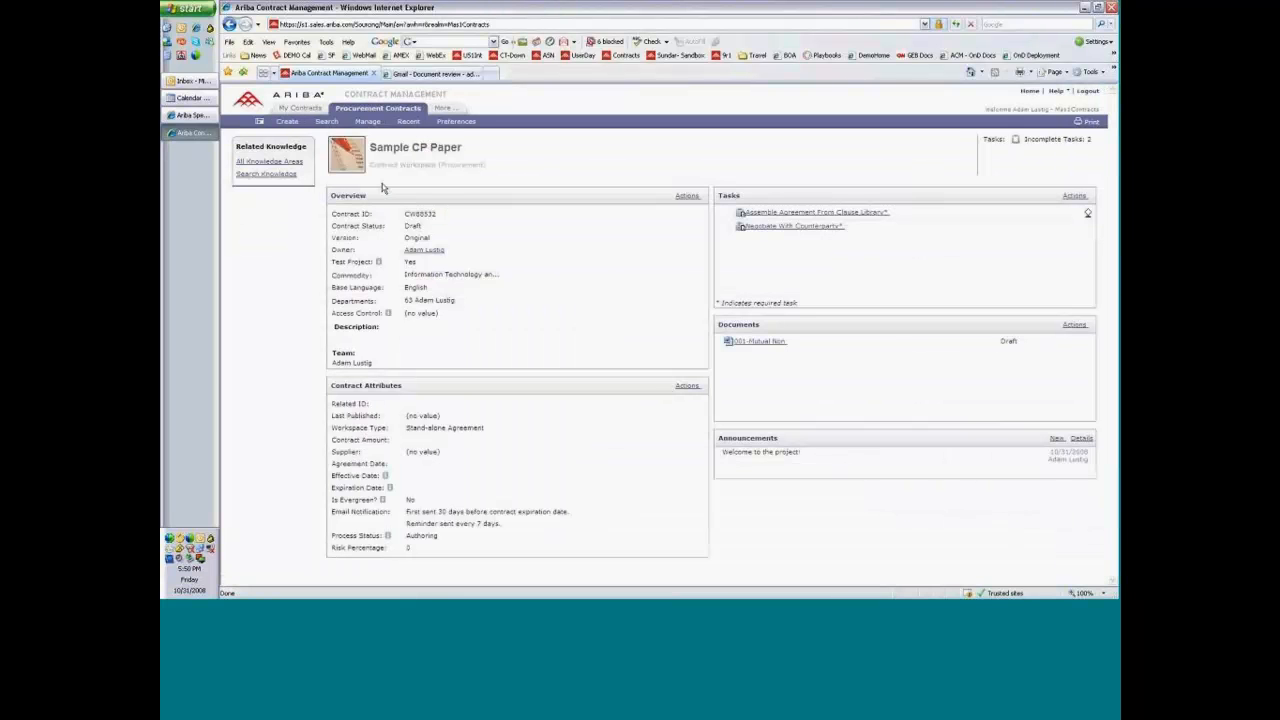
pyautogui.click(780, 285)
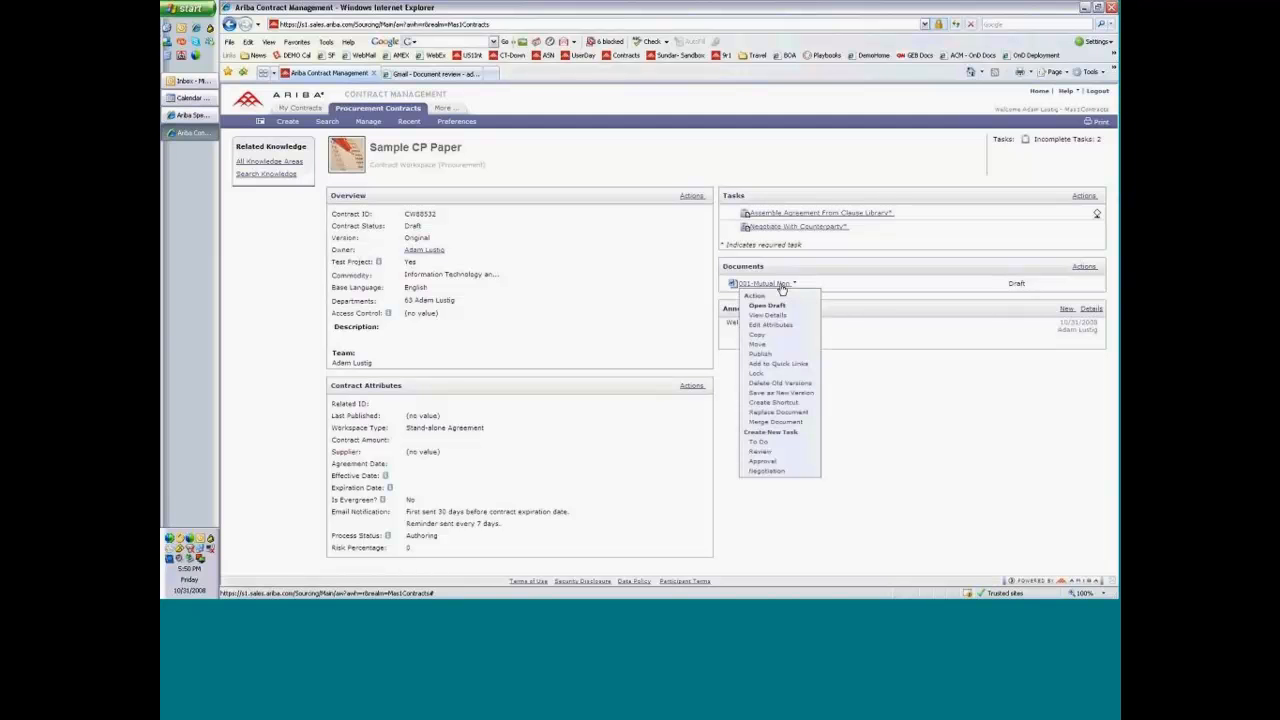
pyautogui.click(763, 451)
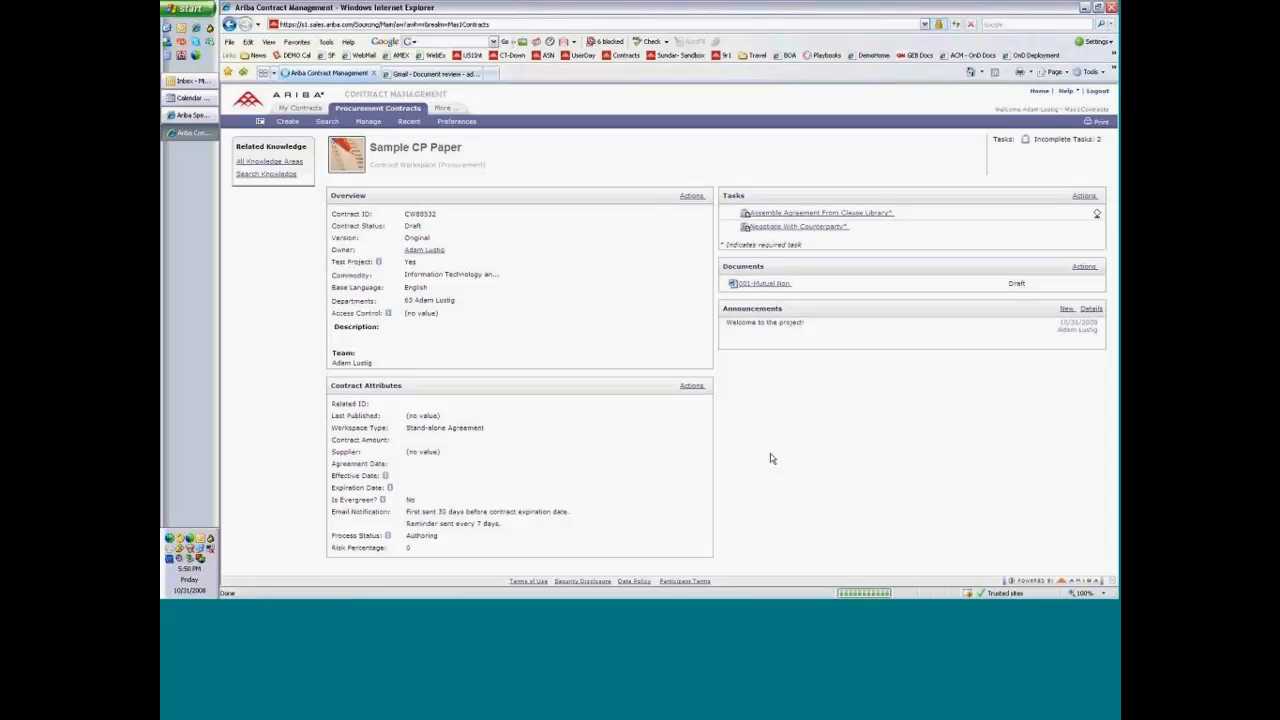
pyautogui.tripleClick(482, 234)
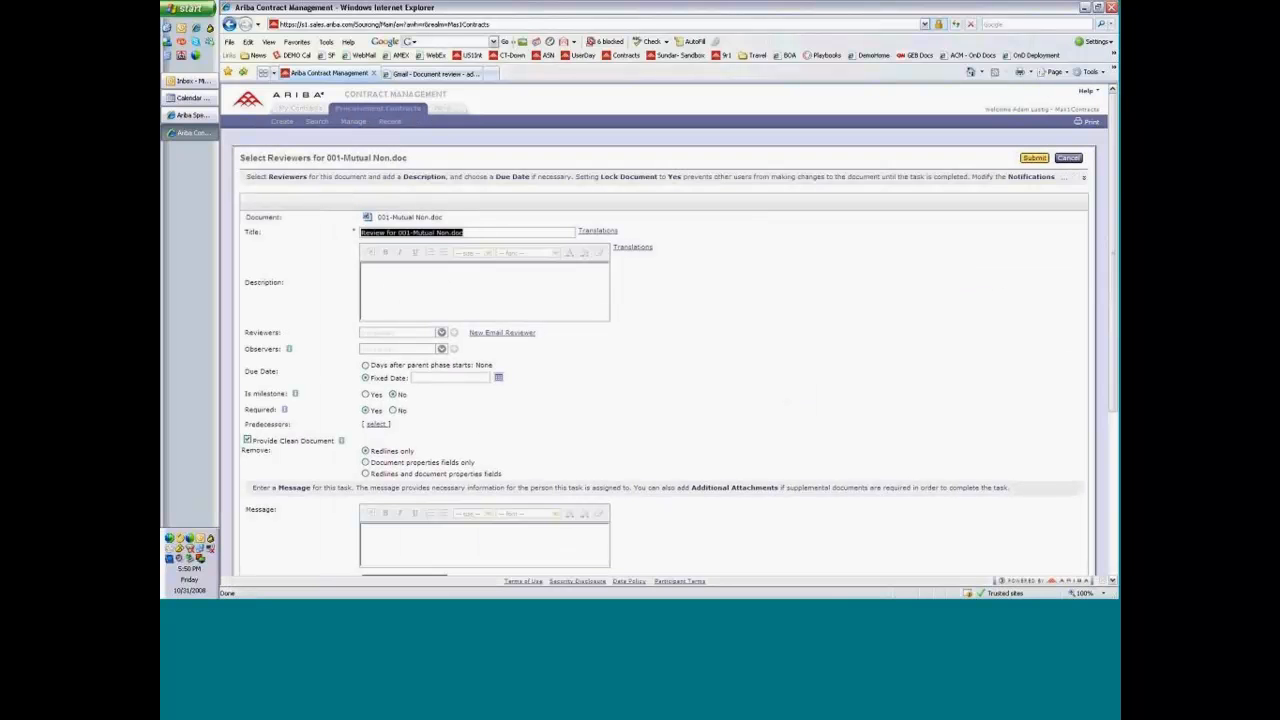
pyautogui.write('Please review')
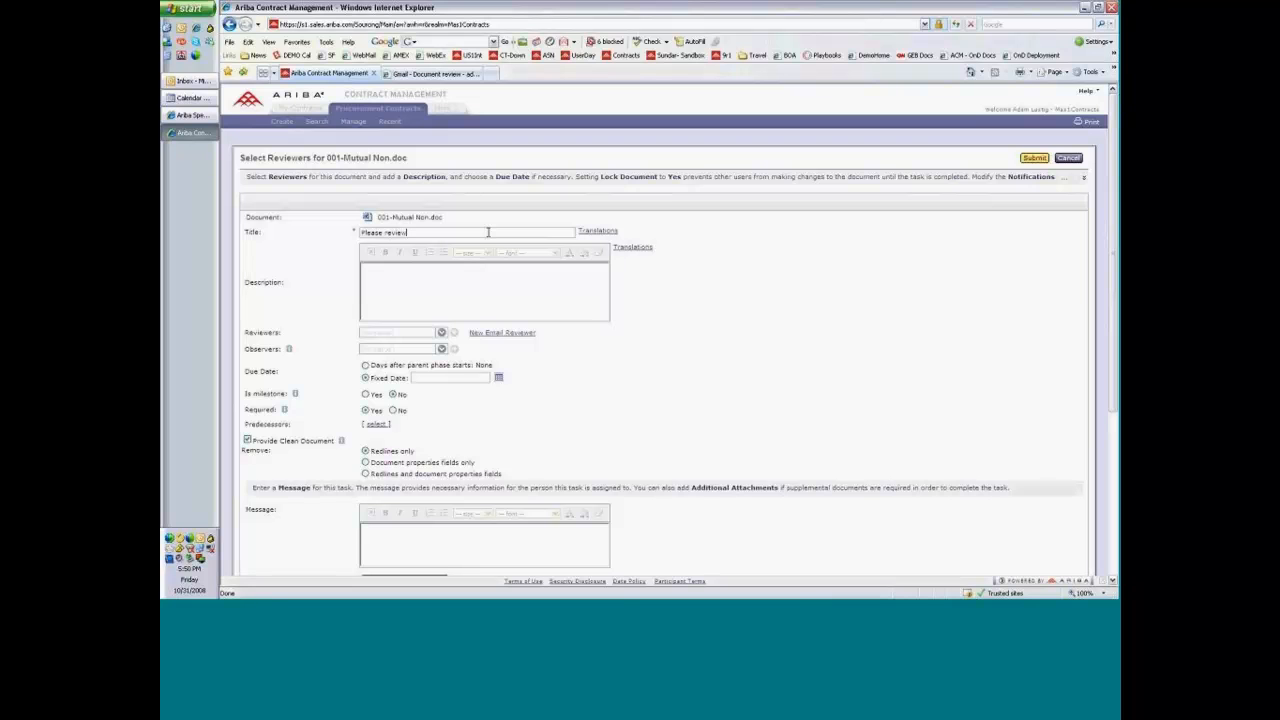
pyautogui.click(441, 332)
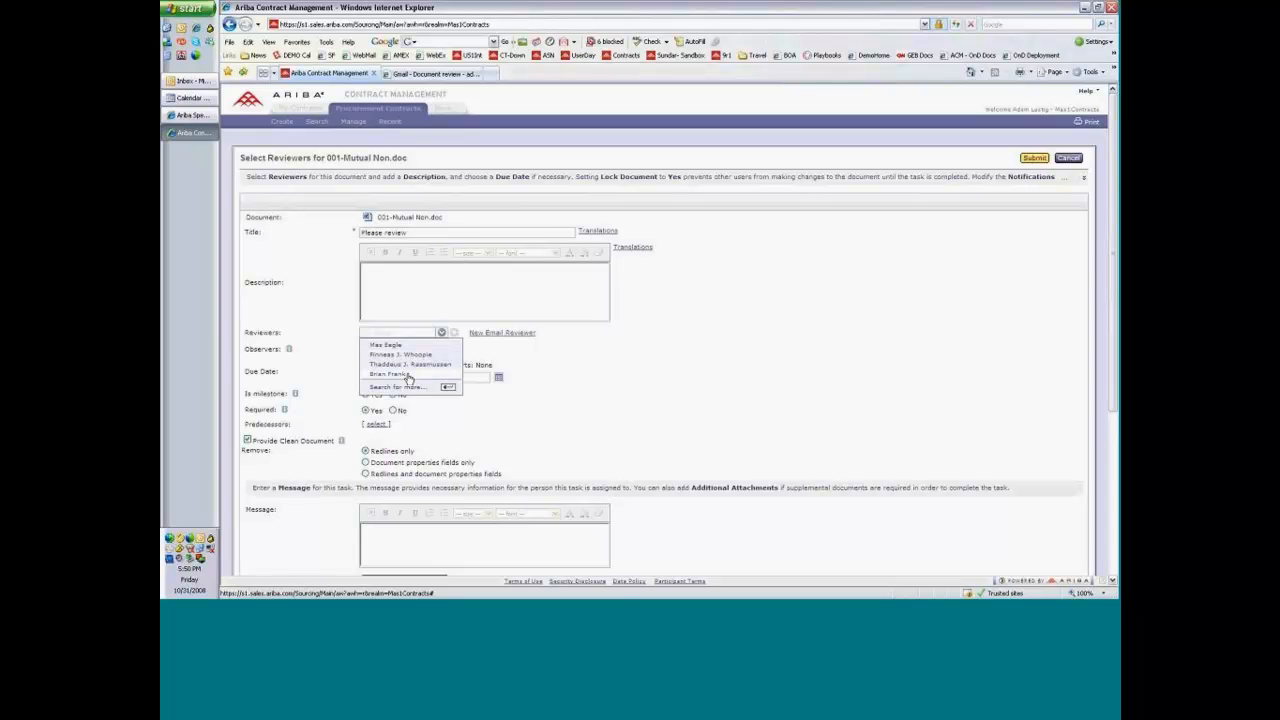
pyautogui.click(405, 375)
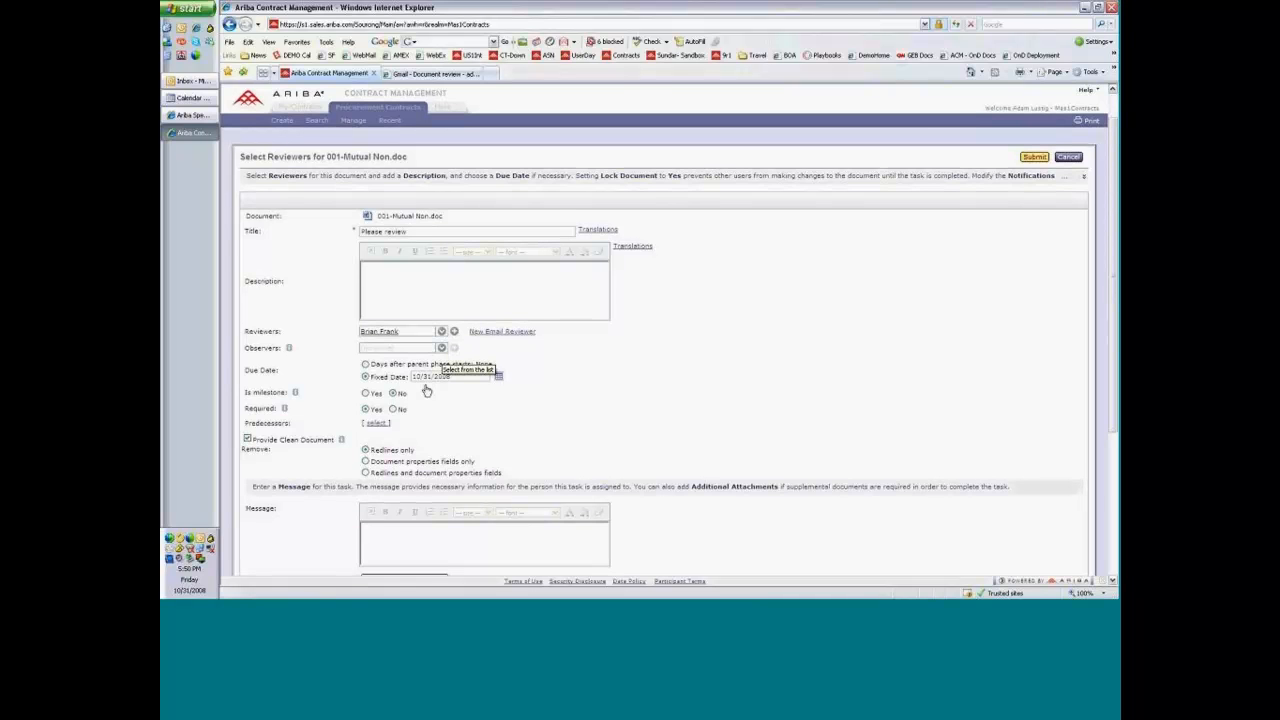
pyautogui.scroll(-3, 426, 391)
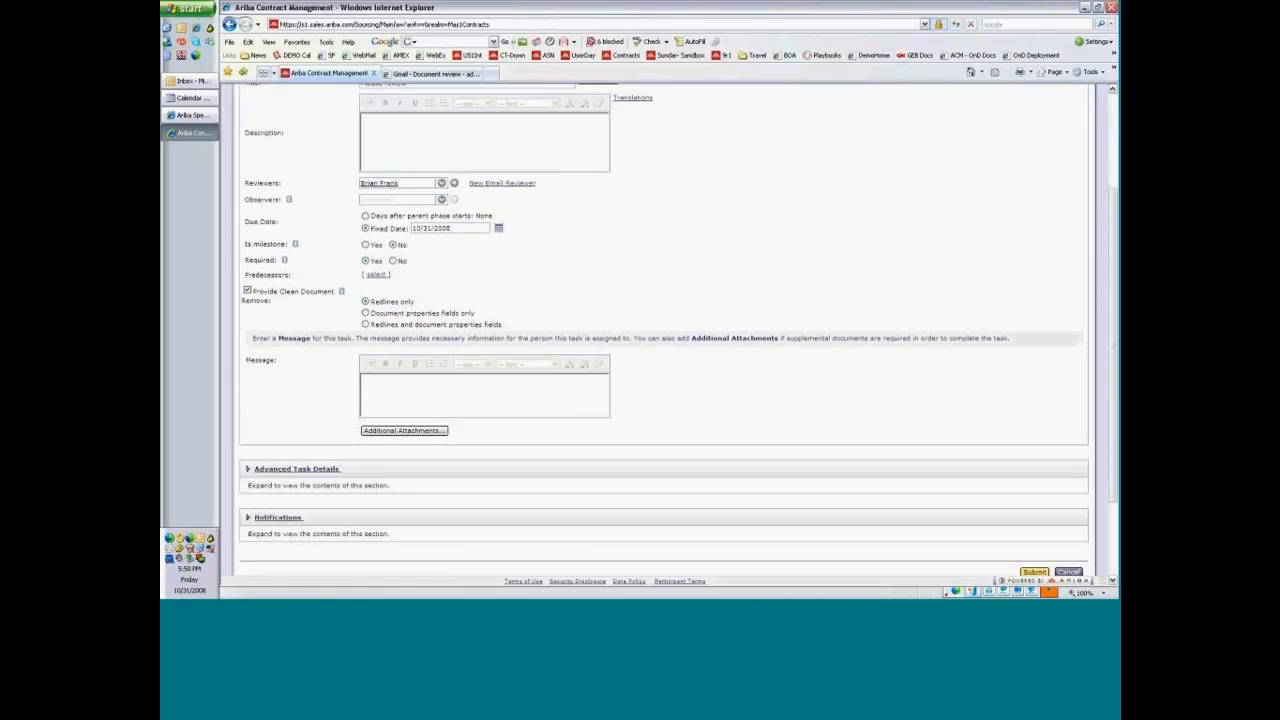
pyautogui.scroll(3, 1069, 163)
pyautogui.click(1068, 158)
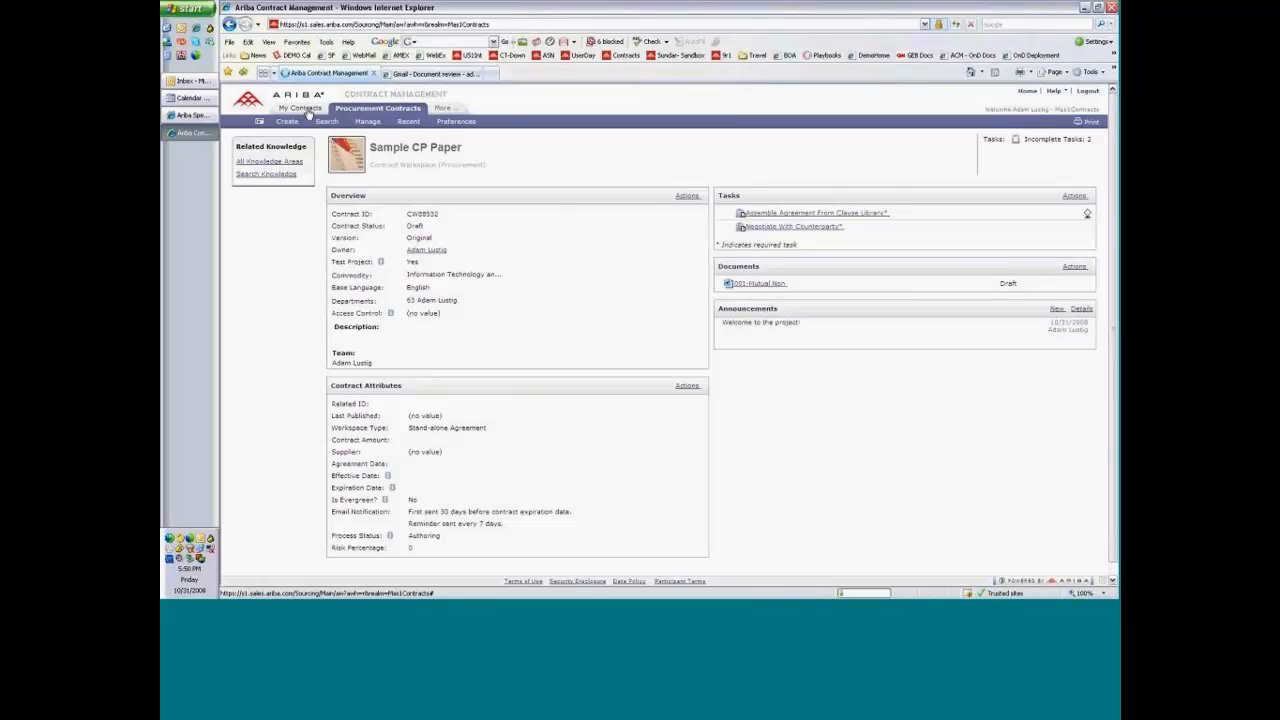
# Leave the Sample CP Paper workspace, switch to Ariba Spend Management, and open the watched PDF Generation and eSig Sample Contract project from the Contracts dashboard.
pyautogui.click(305, 109)
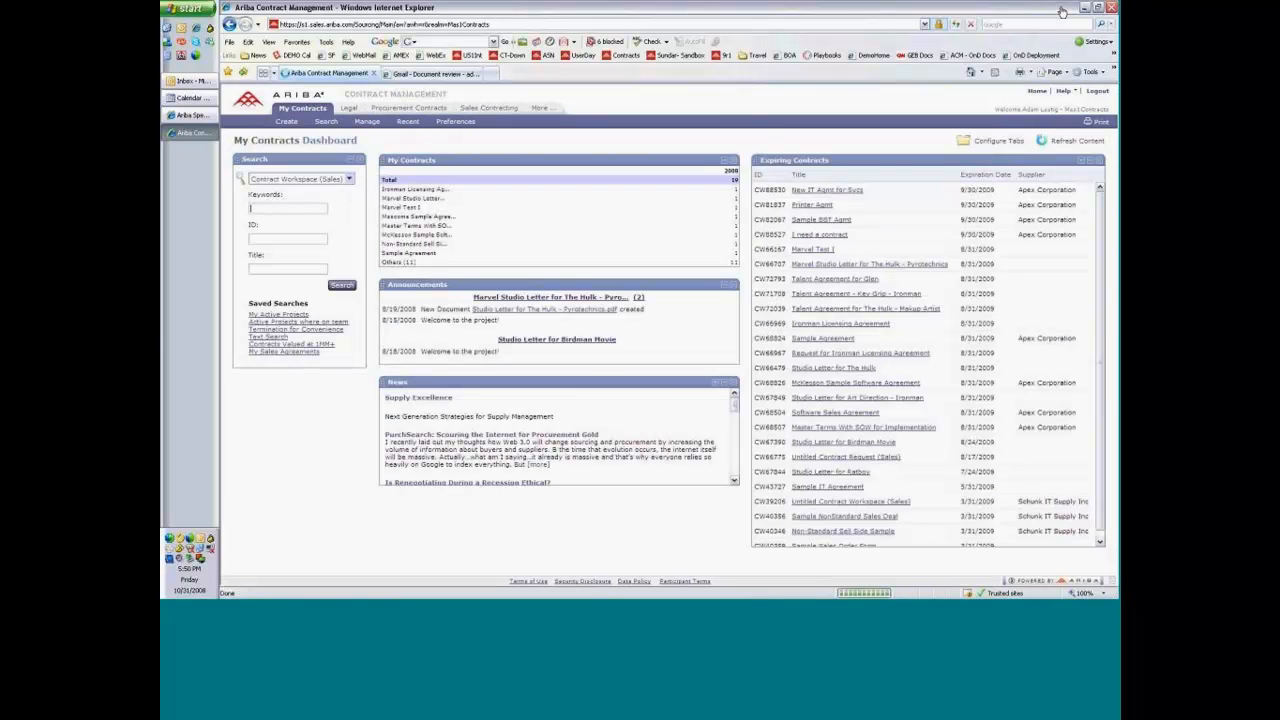
pyautogui.click(1062, 12)
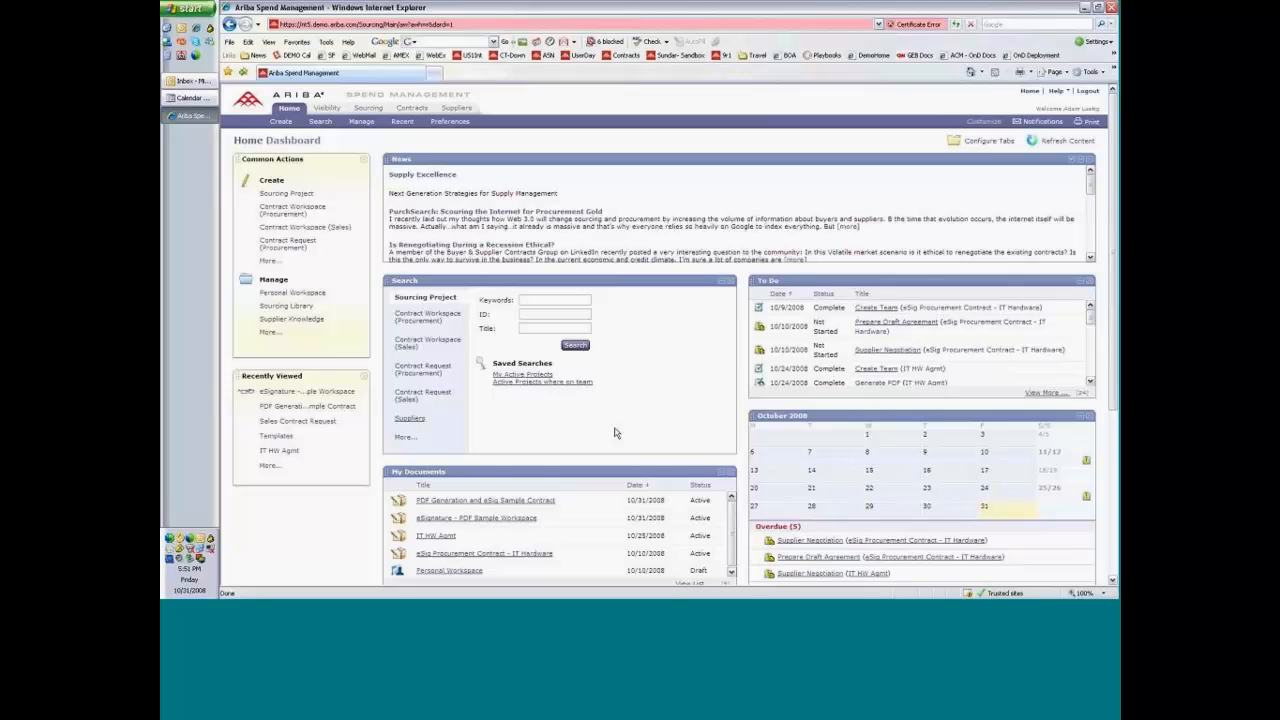
pyautogui.click(410, 110)
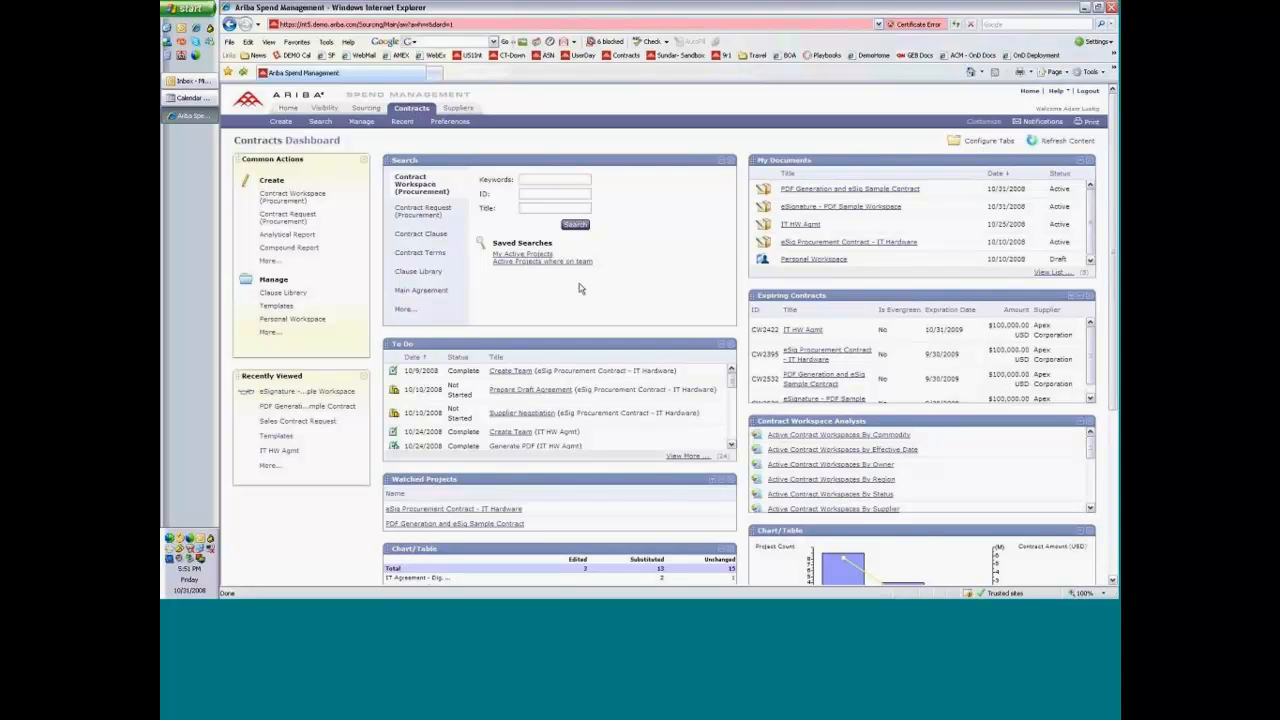
pyautogui.click(478, 528)
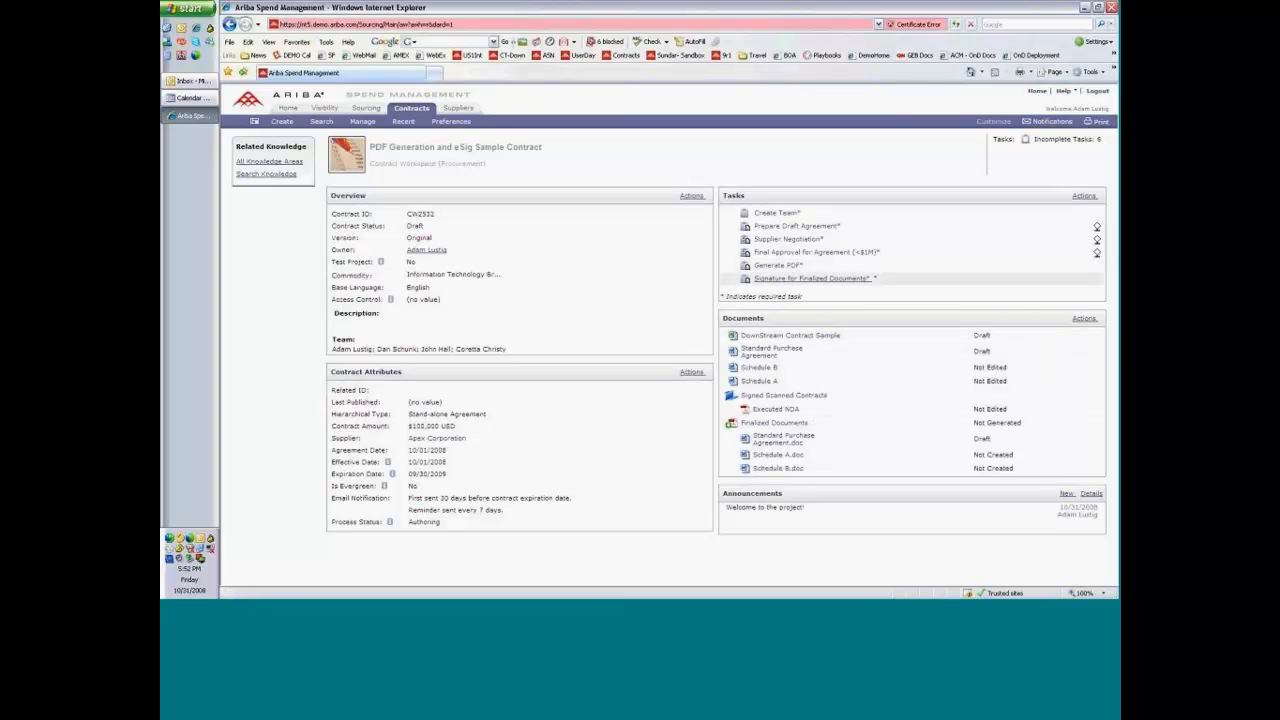
# Check the available actions for the Generate PDF and Signature for Finalized Documents tasks.
pyautogui.click(773, 268)
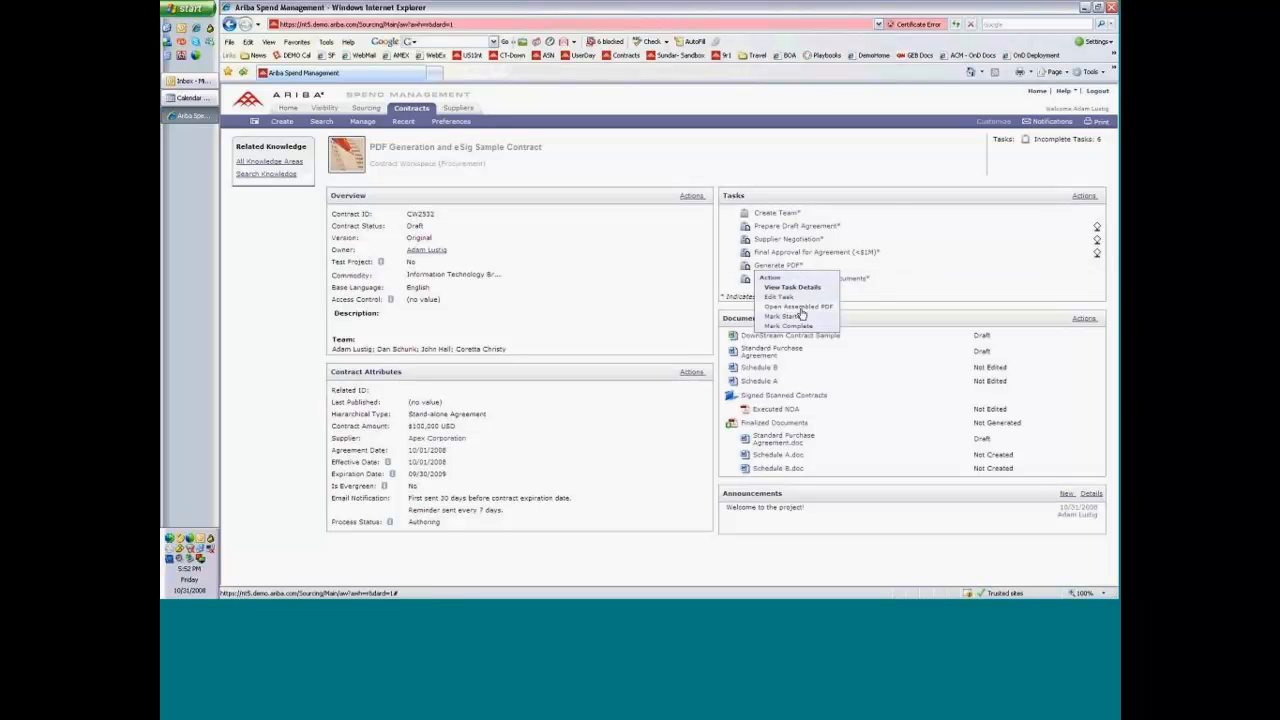
pyautogui.click(858, 279)
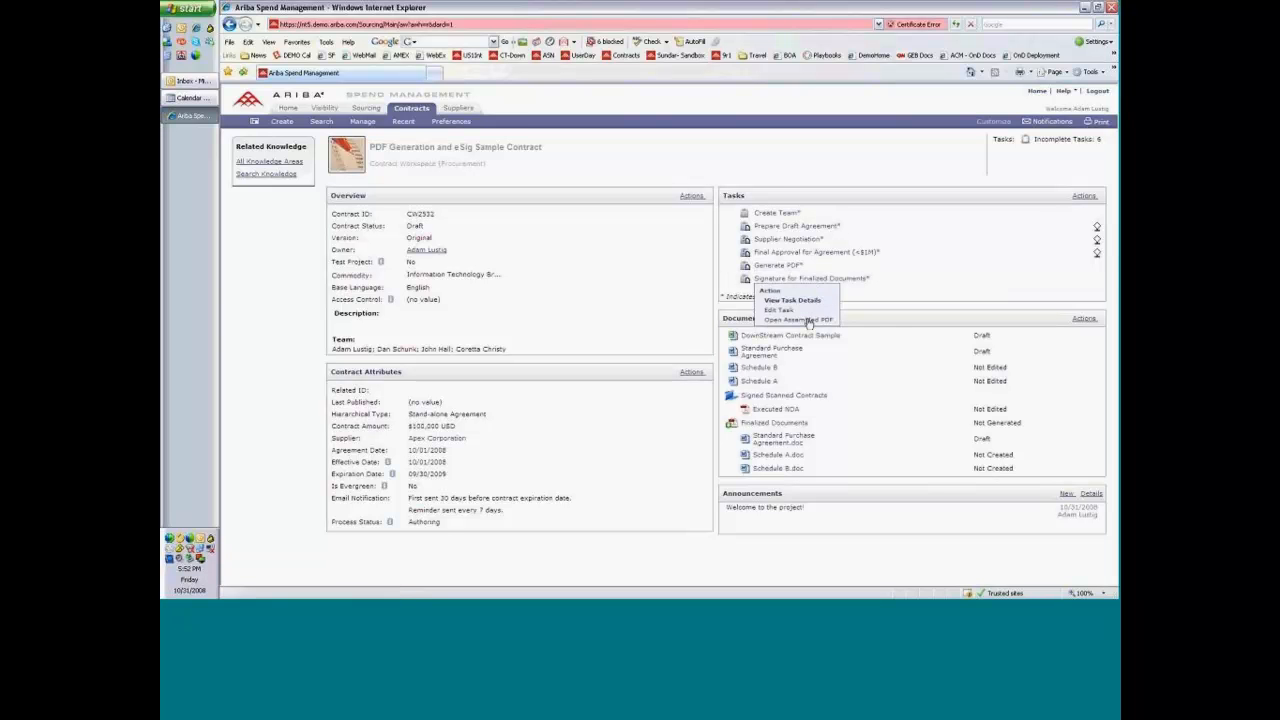
pyautogui.click(769, 167)
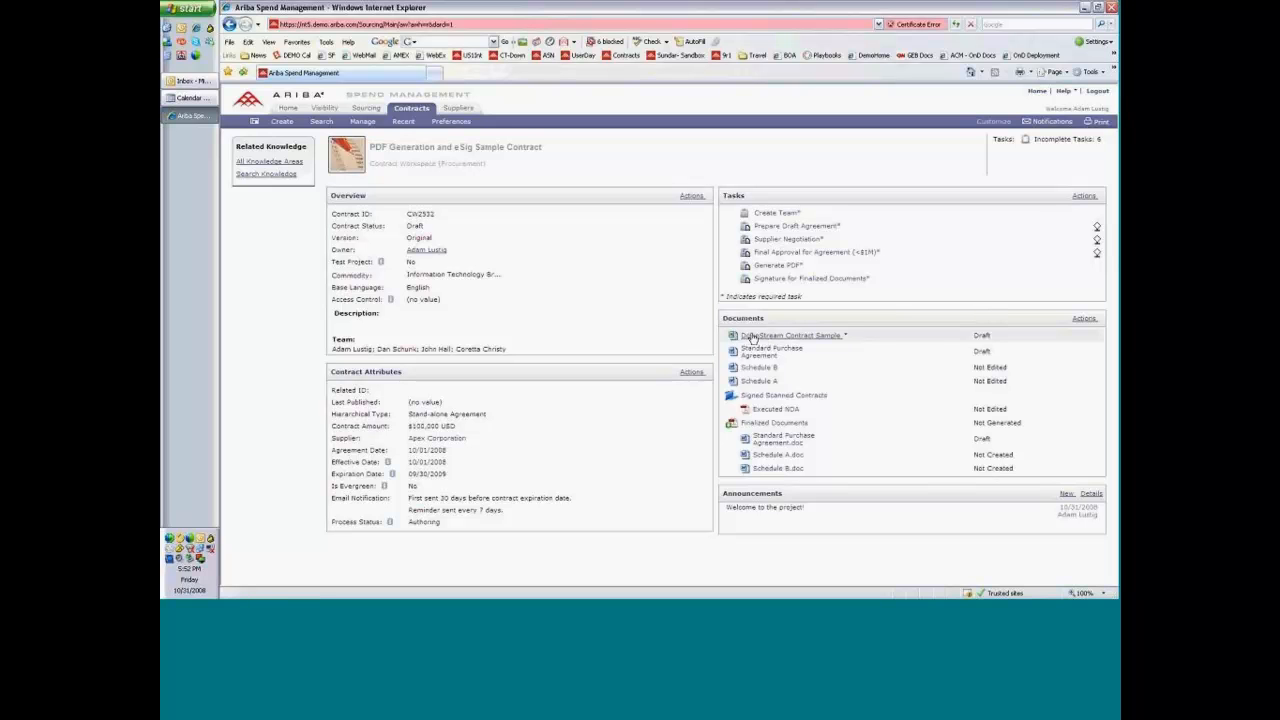
# Add DownStream Contract Sample to Finalized Documents, place Schedule B.doc ahead of it, and remove Standard Purchase Agreement.doc from that group.
pyautogui.moveTo(752, 338); pyautogui.dragTo(761, 472)
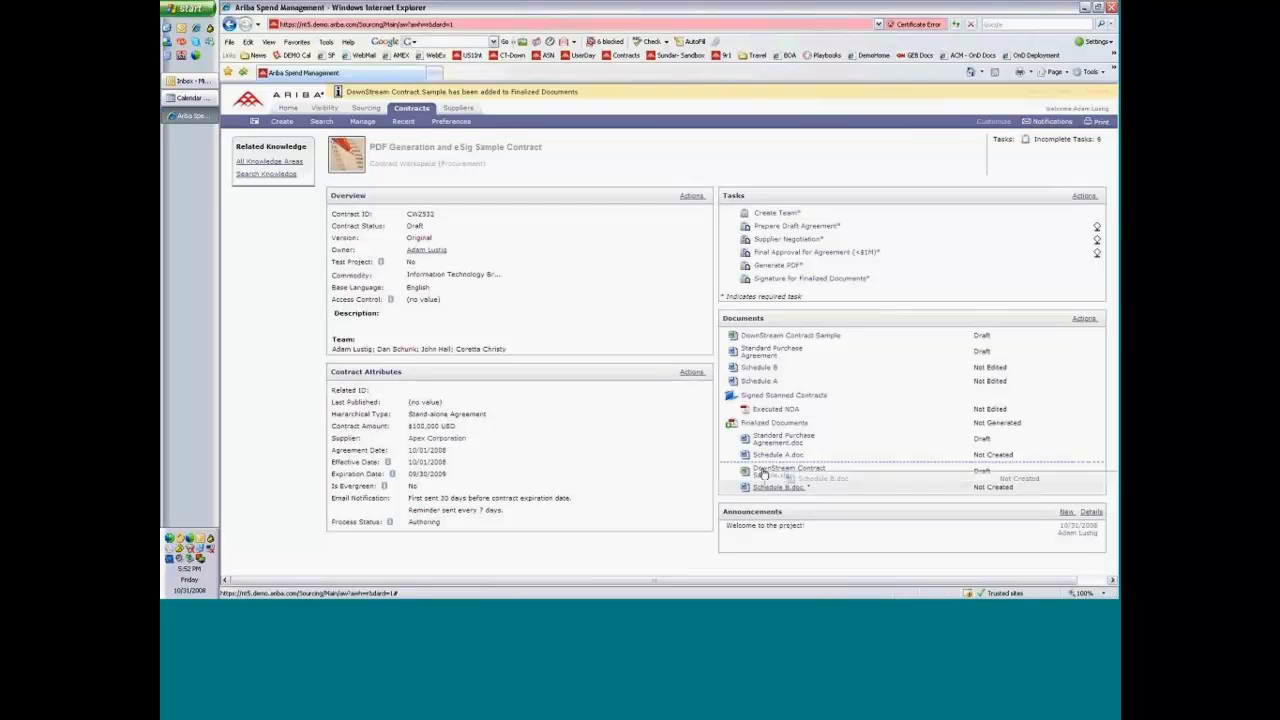
pyautogui.moveTo(763, 476); pyautogui.dragTo(763, 475)
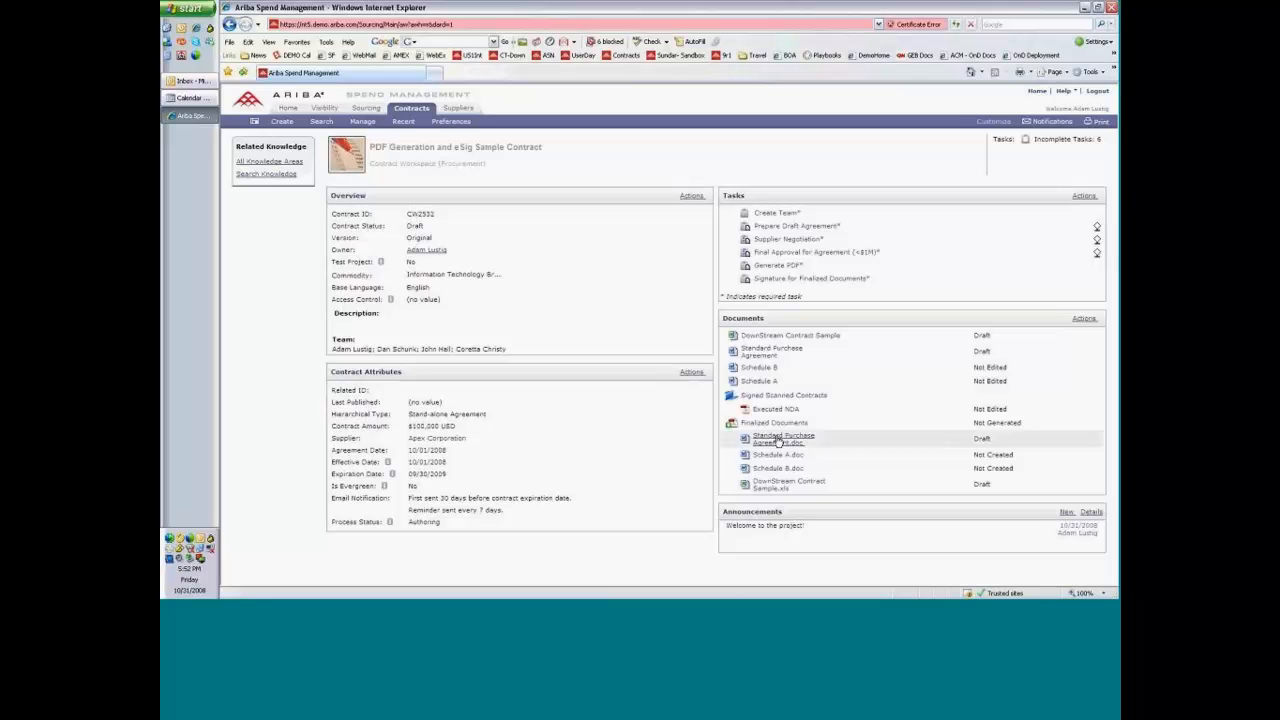
pyautogui.moveTo(778, 440); pyautogui.dragTo(771, 354)
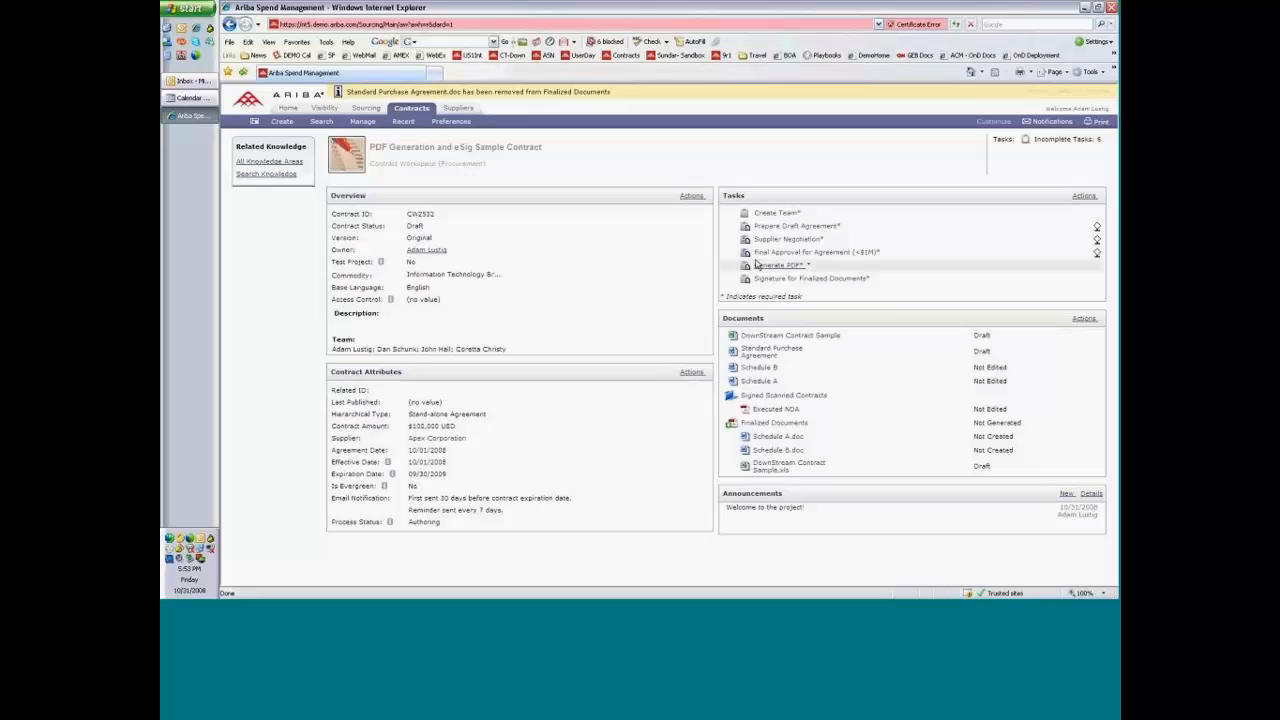
# Generate the assembled PDF for Finalized Documents, and review the group's content and overview details before returning to the workspace.
pyautogui.click(790, 424)
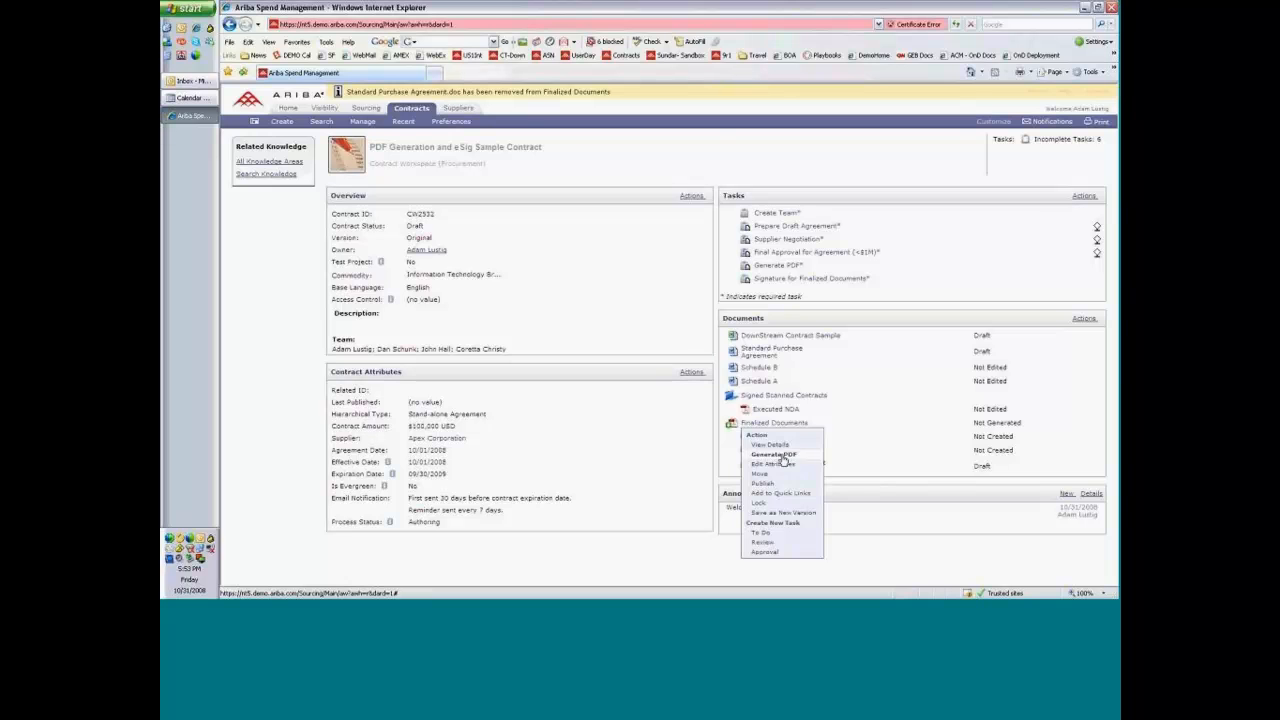
pyautogui.click(784, 456)
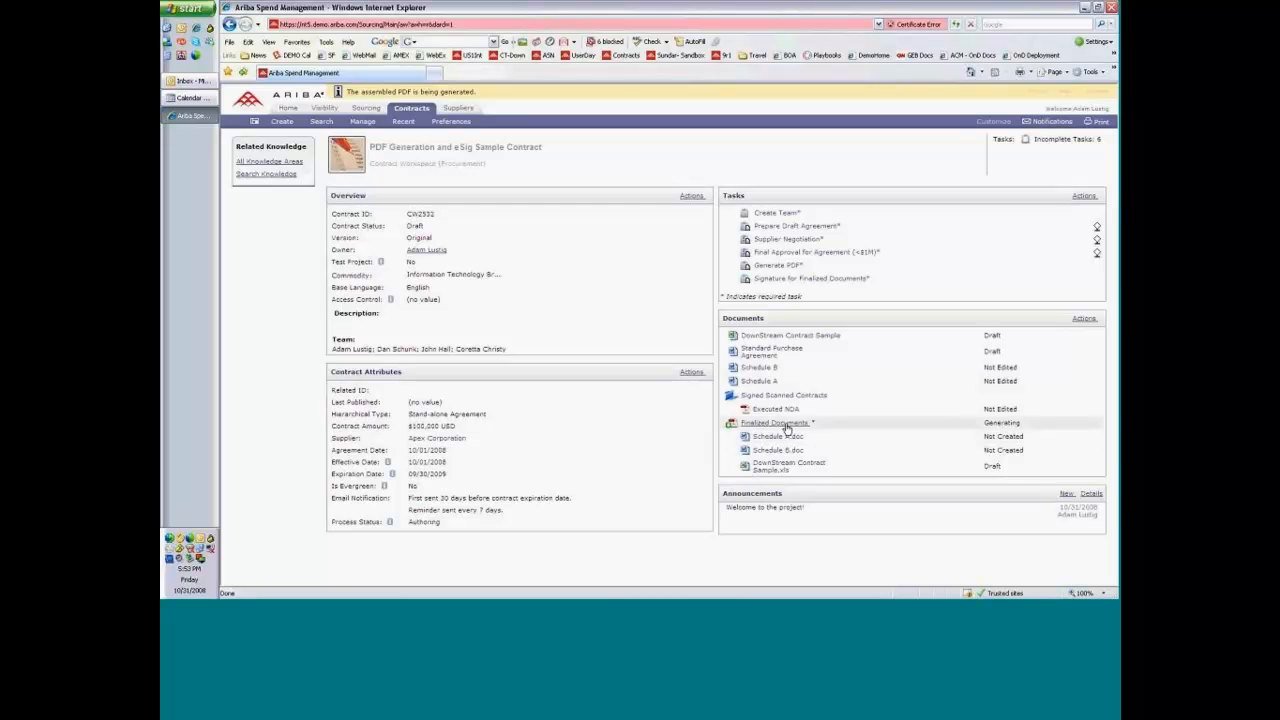
pyautogui.click(786, 424)
pyautogui.click(770, 444)
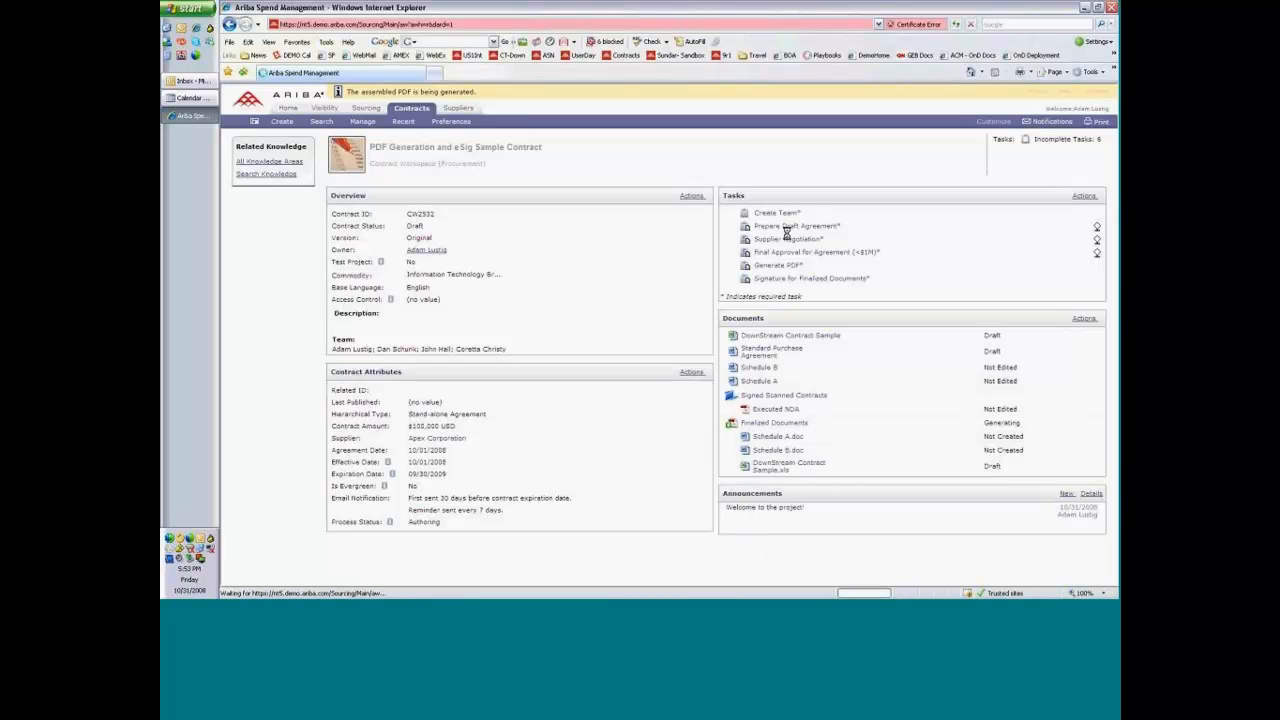
pyautogui.click(762, 424)
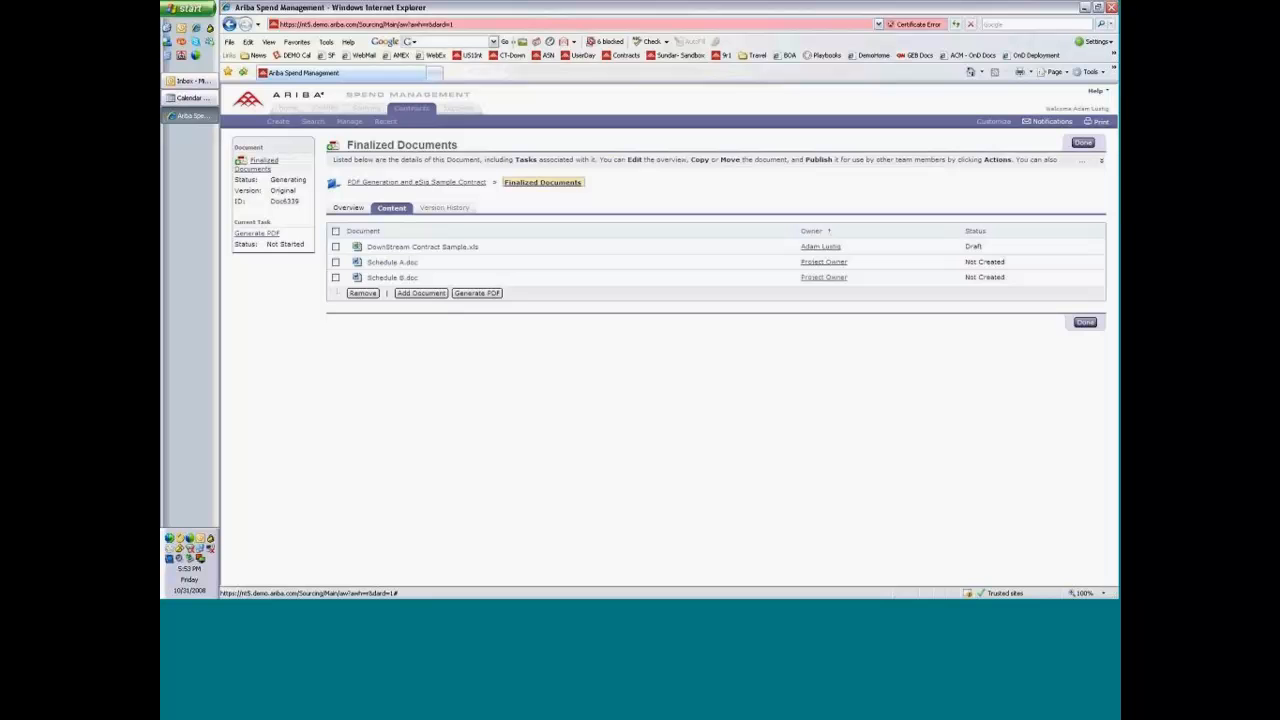
pyautogui.click(362, 212)
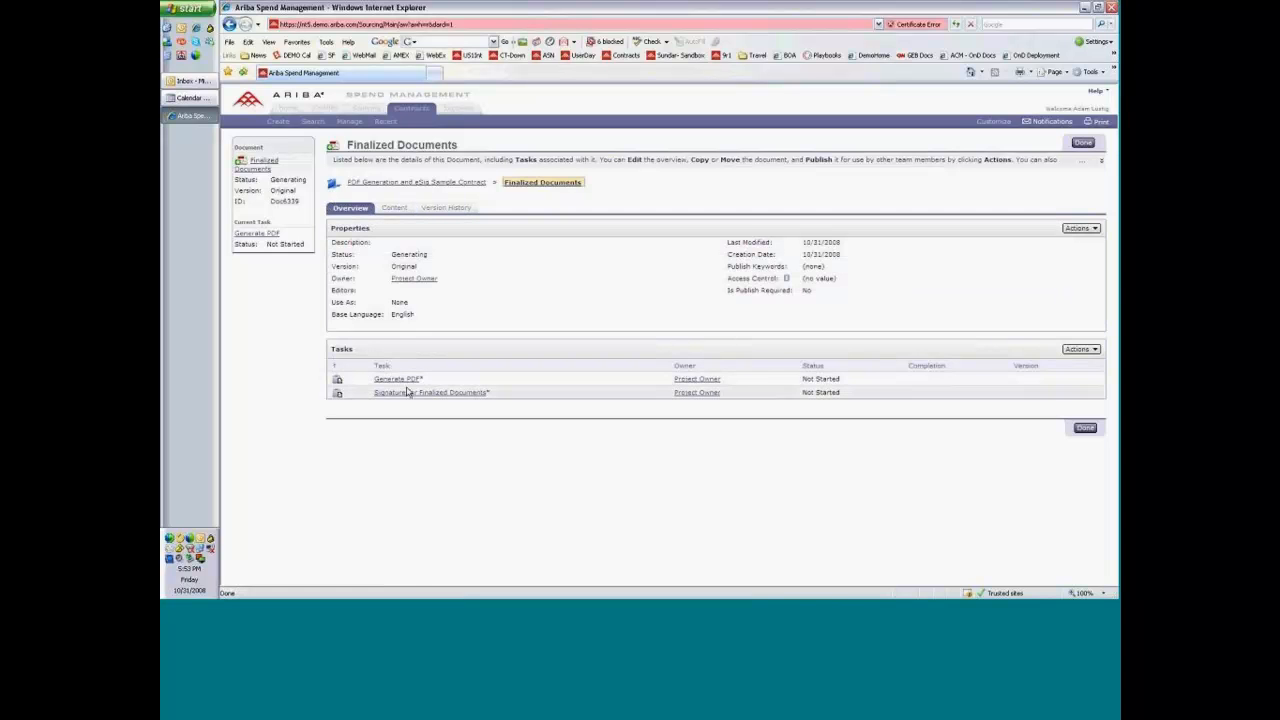
pyautogui.click(400, 208)
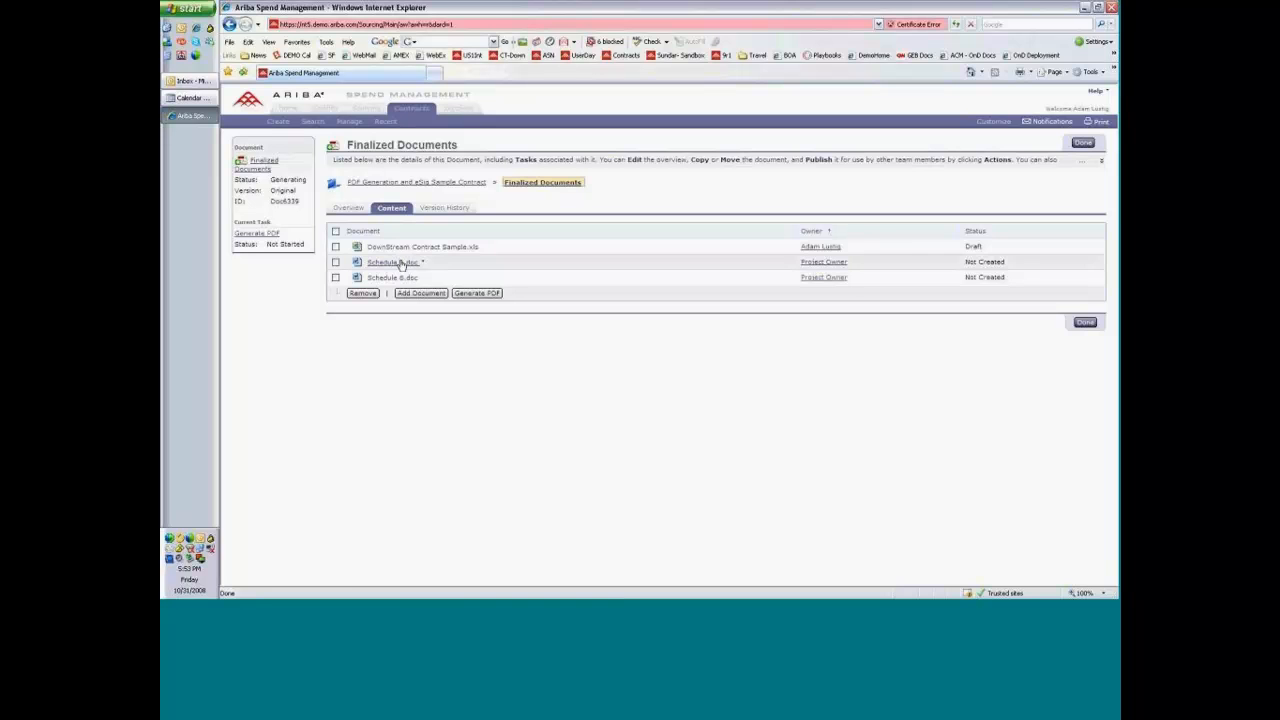
pyautogui.click(460, 185)
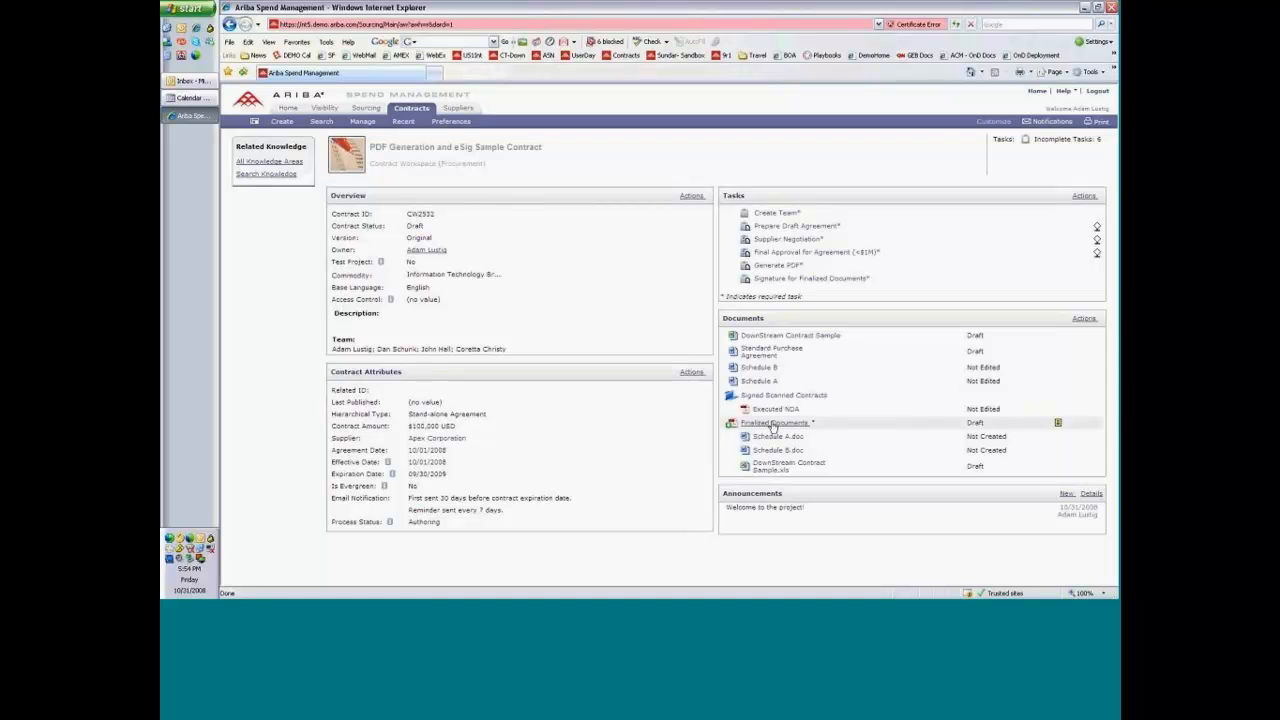
# Download the draft Finalized Documents PDF, open it in Adobe Reader, and examine Schedule A, Schedule B and the downstream contract sheet.
pyautogui.moveTo(1059, 424)
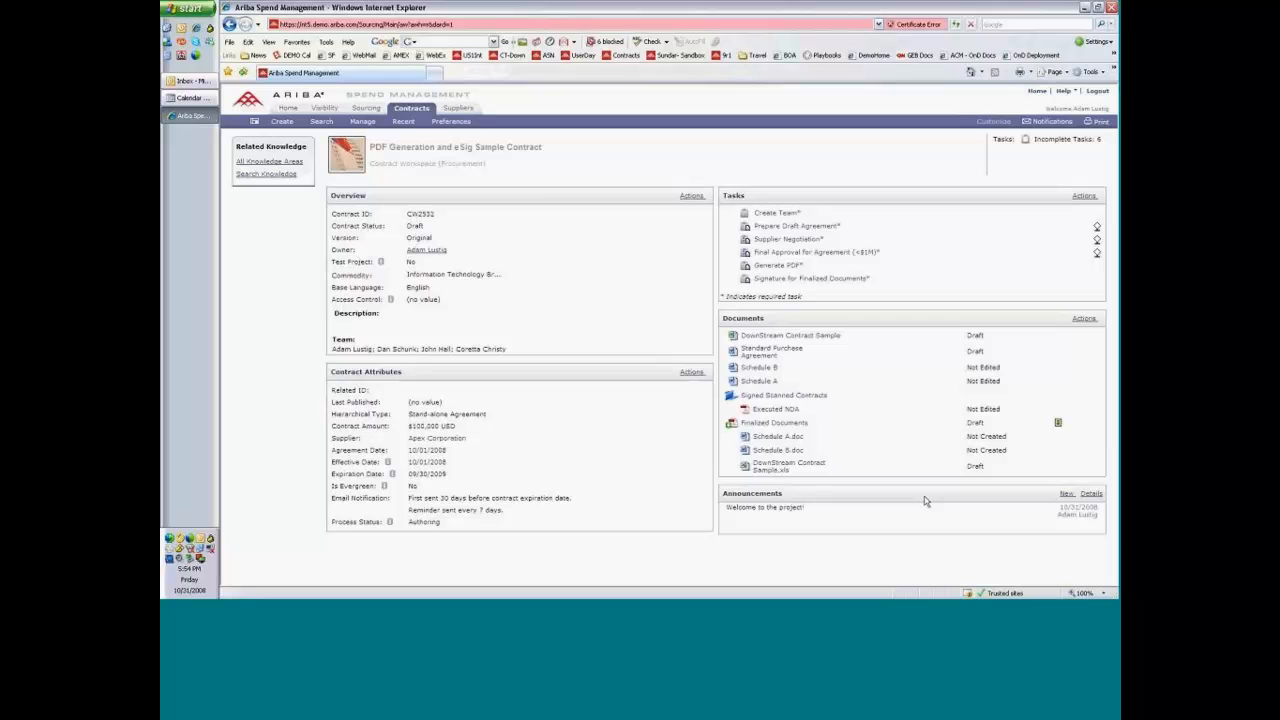
pyautogui.click(788, 425)
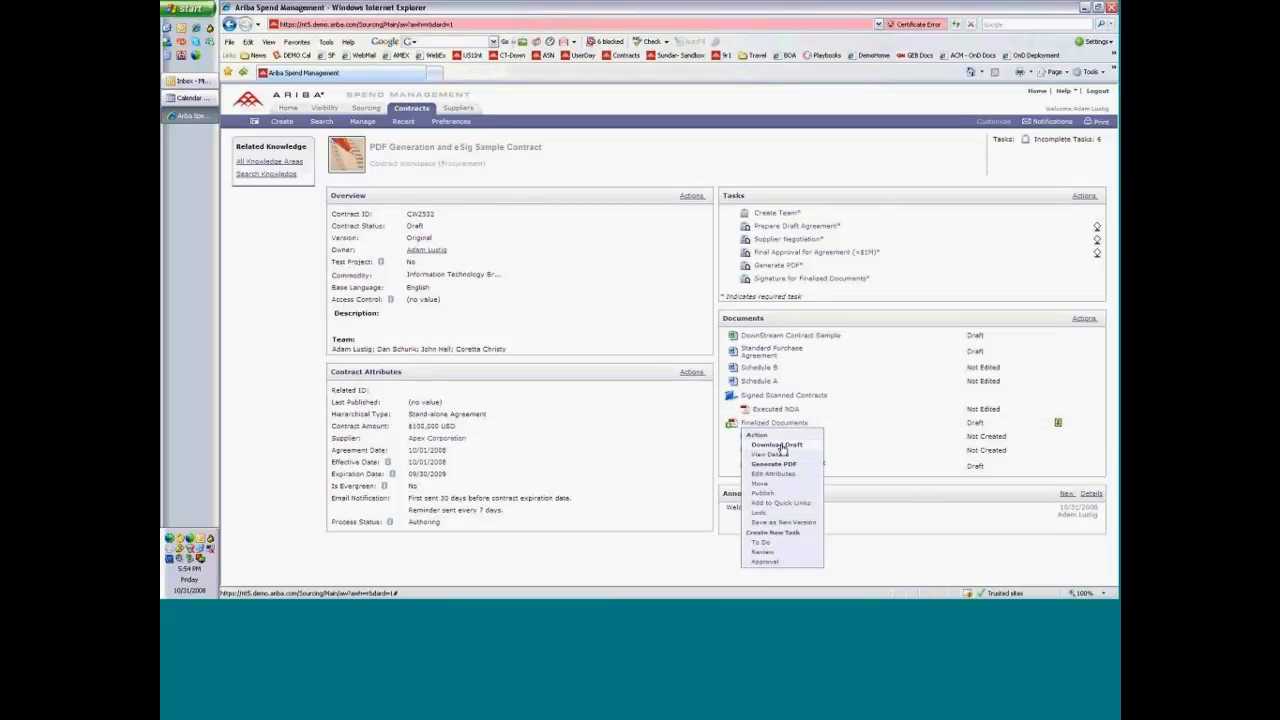
pyautogui.click(783, 445)
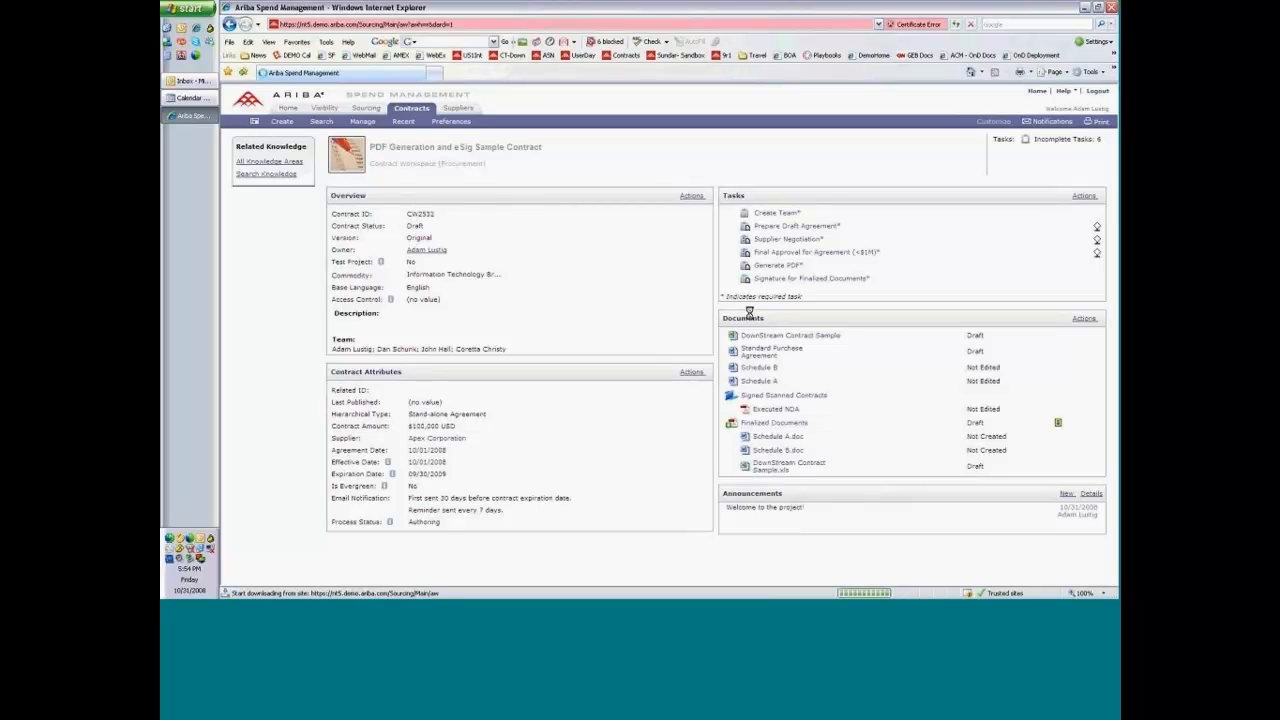
pyautogui.click(665, 313)
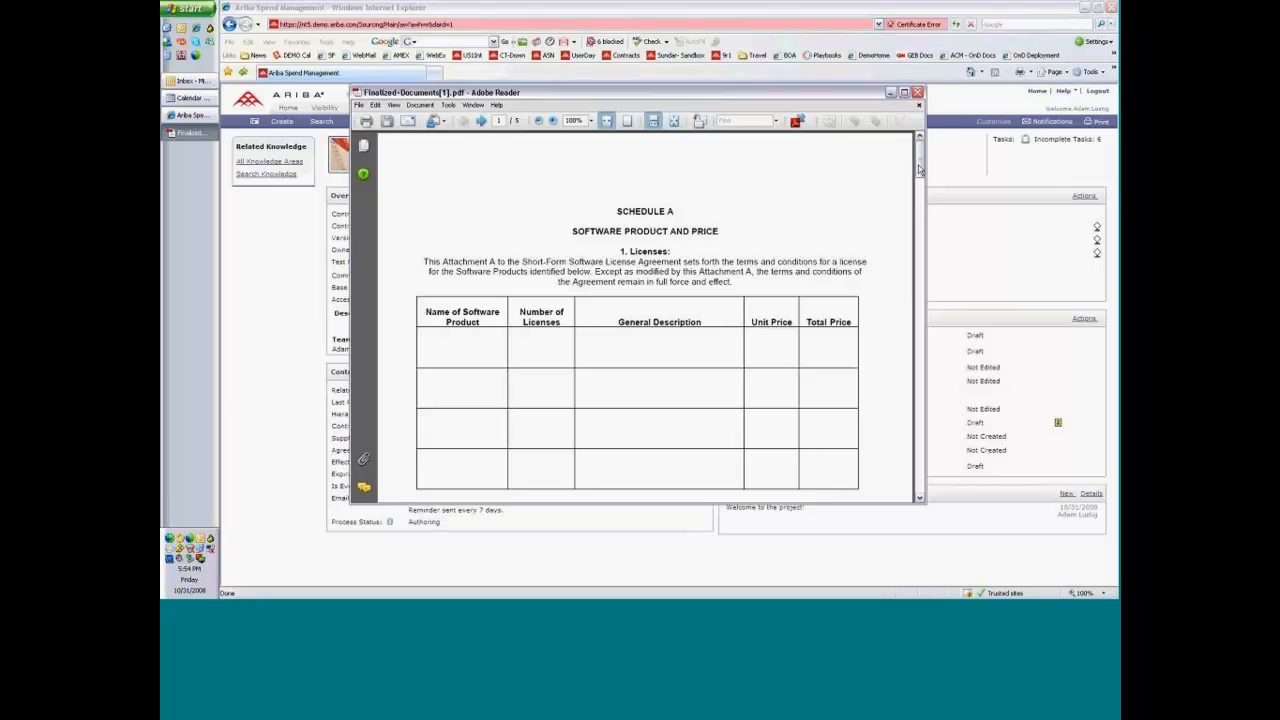
pyautogui.scroll(-1, 920, 170)
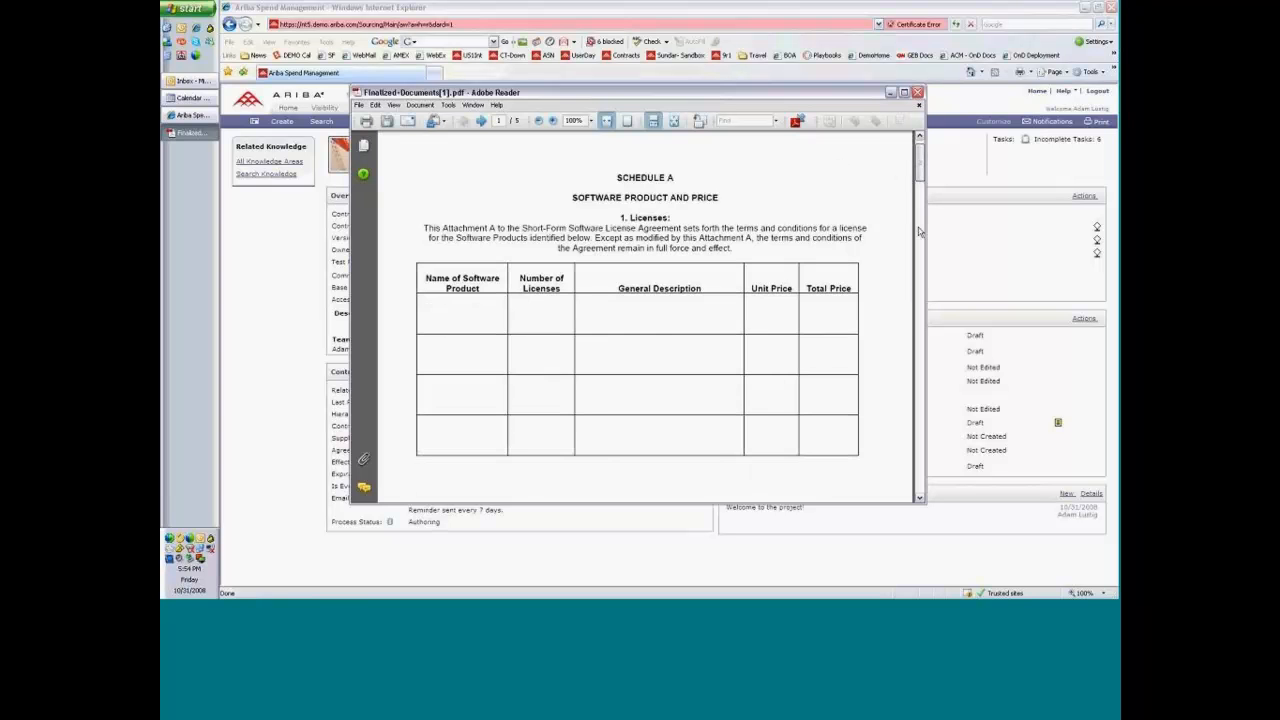
pyautogui.scroll(-10, 916, 280)
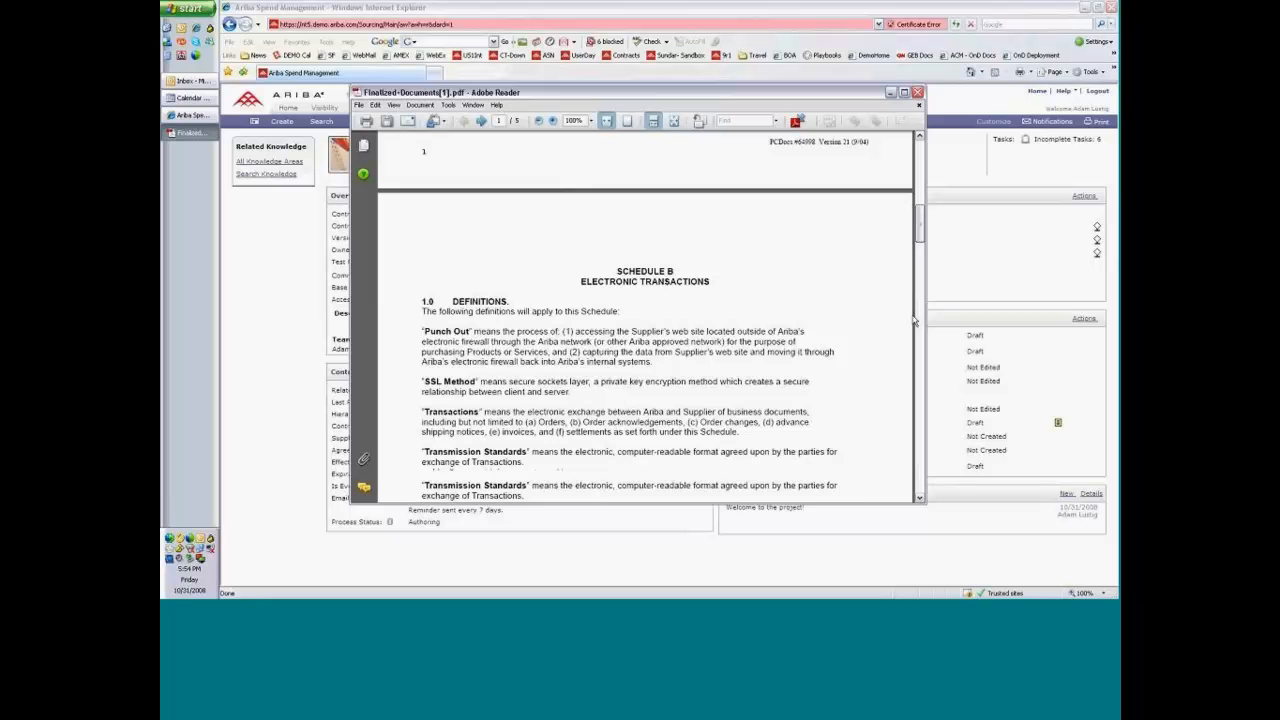
pyautogui.scroll(-10, 913, 390)
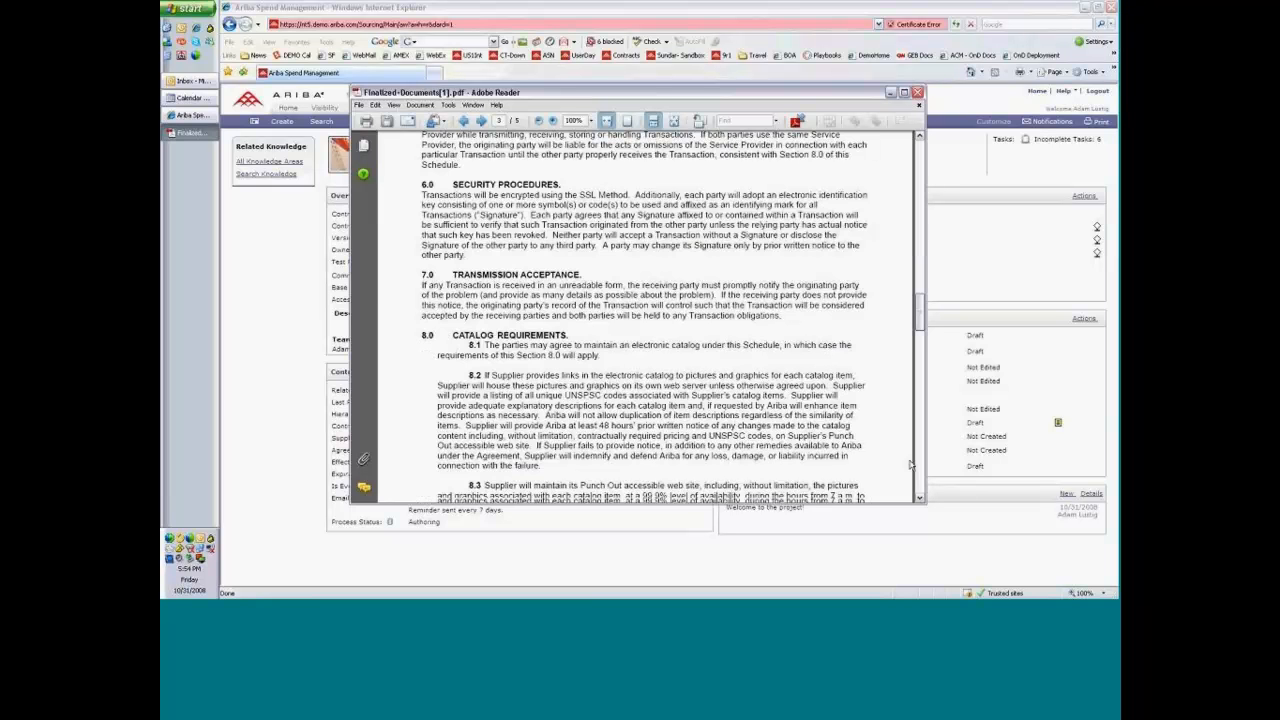
pyautogui.scroll(-15, 910, 463)
pyautogui.scroll(-1, 910, 462)
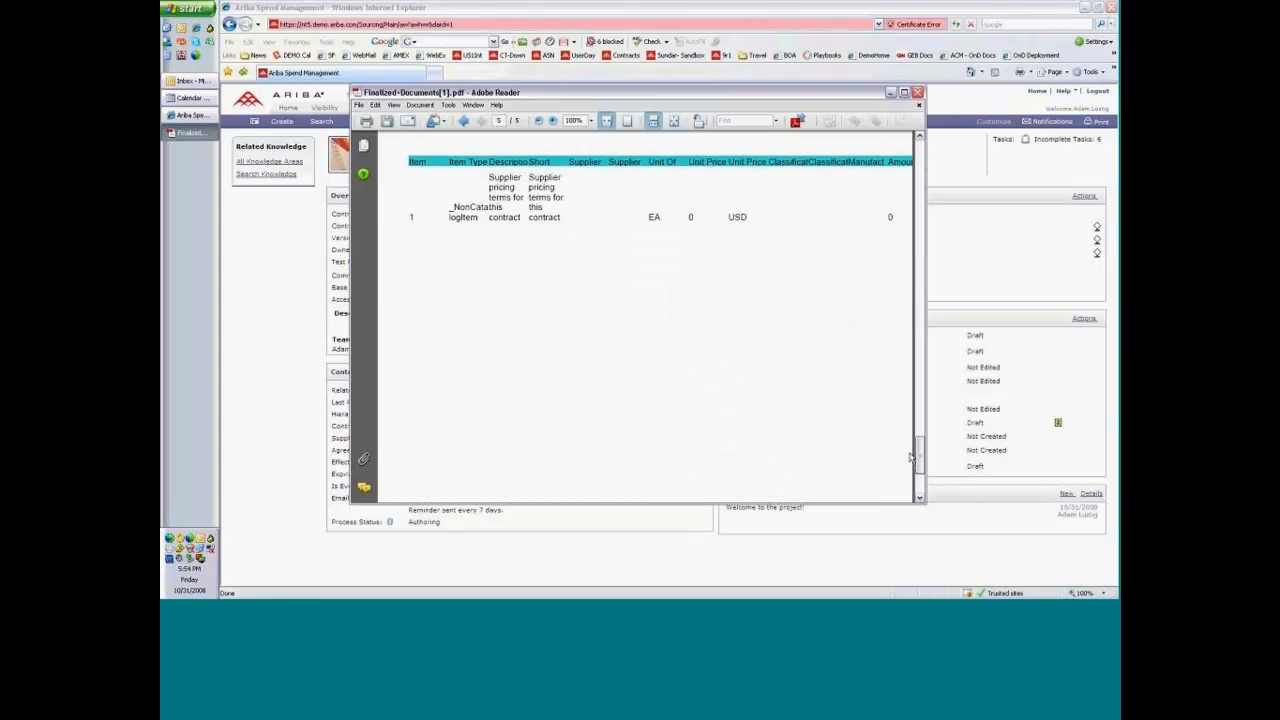
pyautogui.scroll(4, 910, 457)
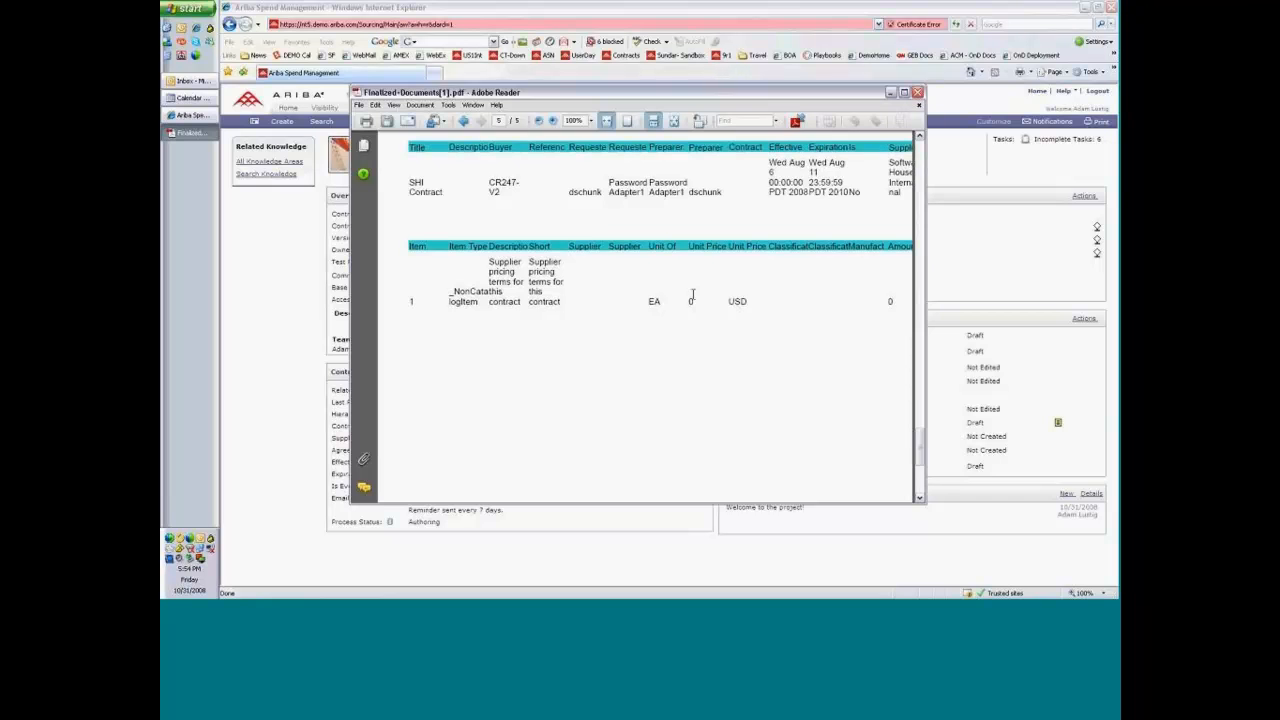
pyautogui.scroll(8, 690, 292)
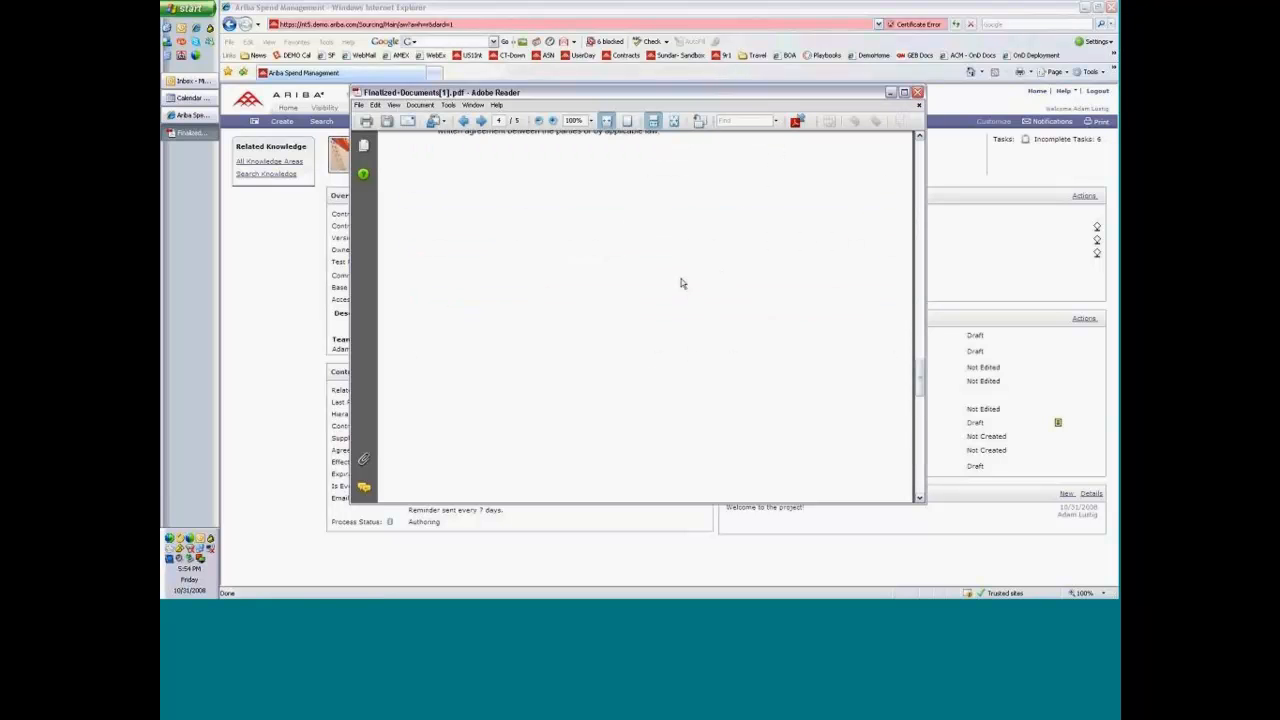
pyautogui.scroll(4, 681, 284)
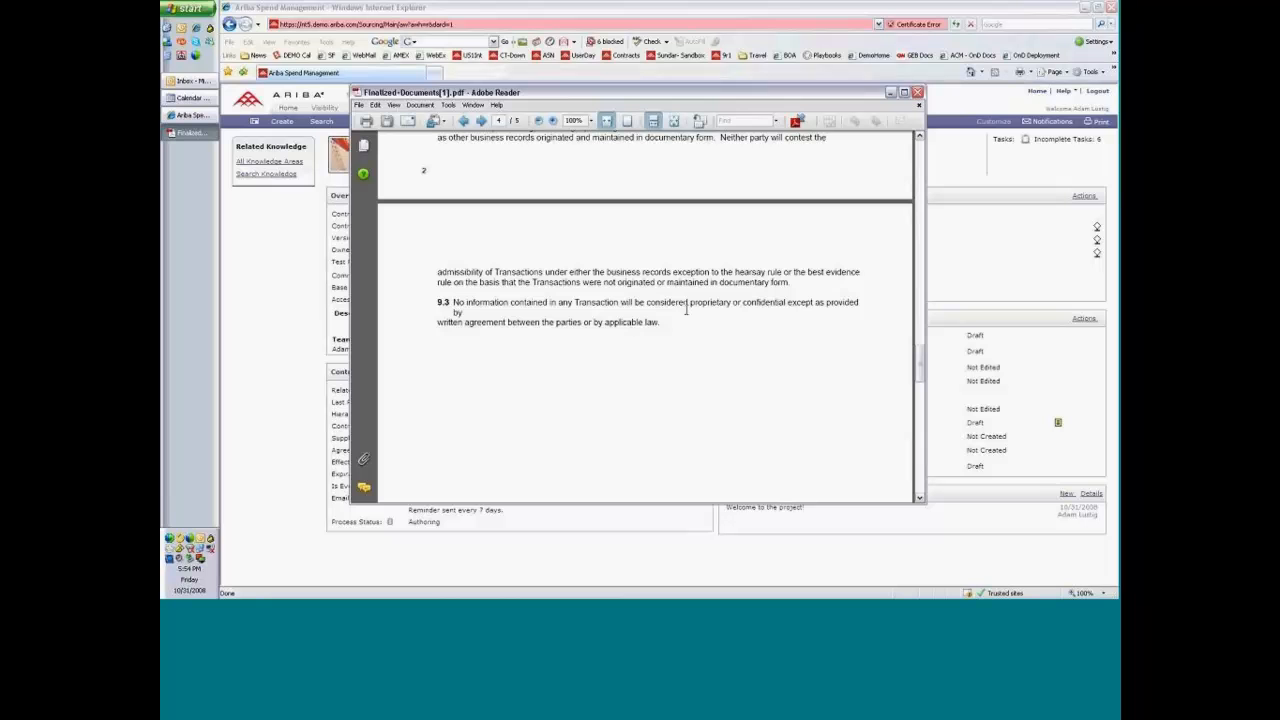
# Search the assembled PDF for the word maintained and close the document.
pyautogui.write('maintained')
pyautogui.press('Return')
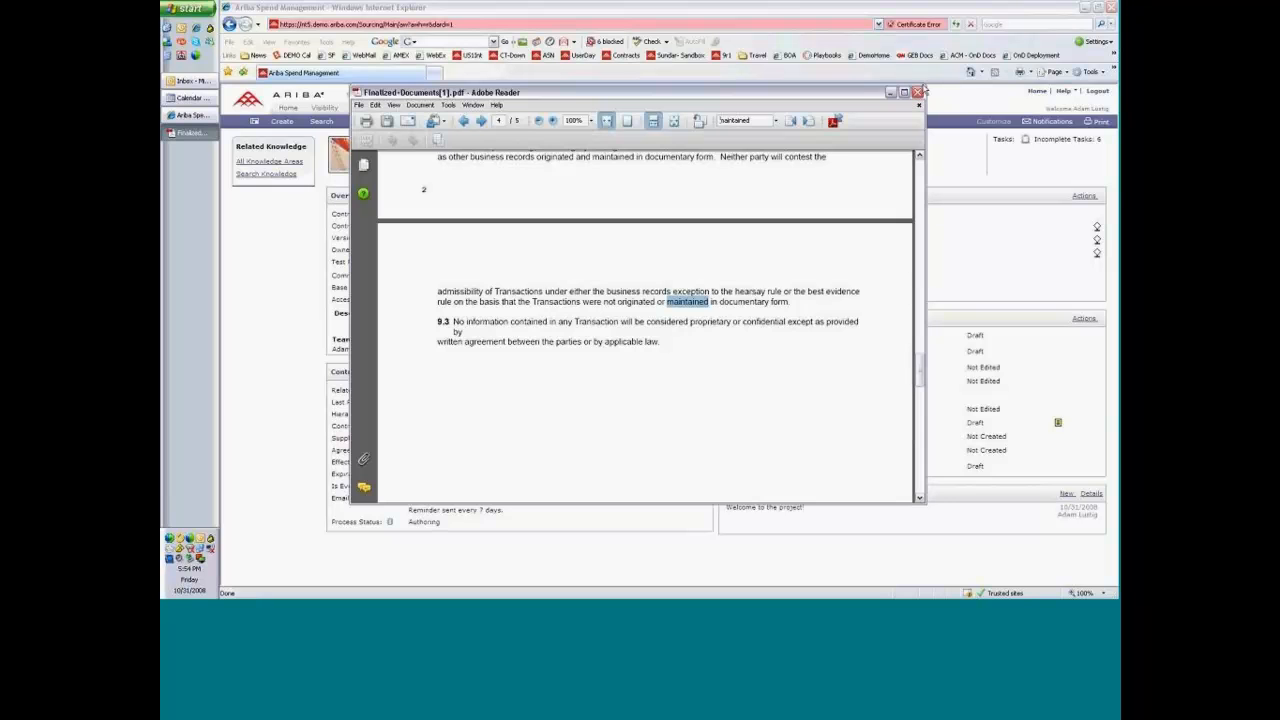
pyautogui.click(916, 93)
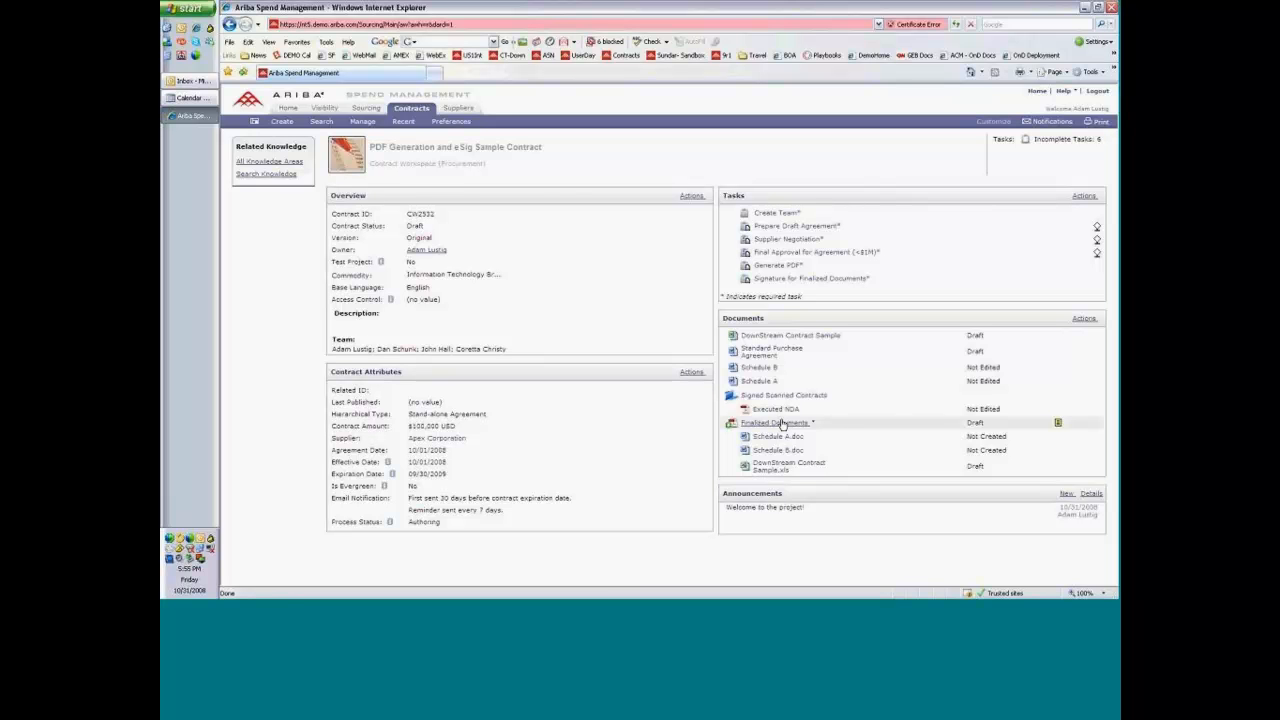
# View the Signature for Finalized Documents task details and the actions for its assembled PDF, and return to the workspace.
pyautogui.click(823, 280)
pyautogui.click(811, 292)
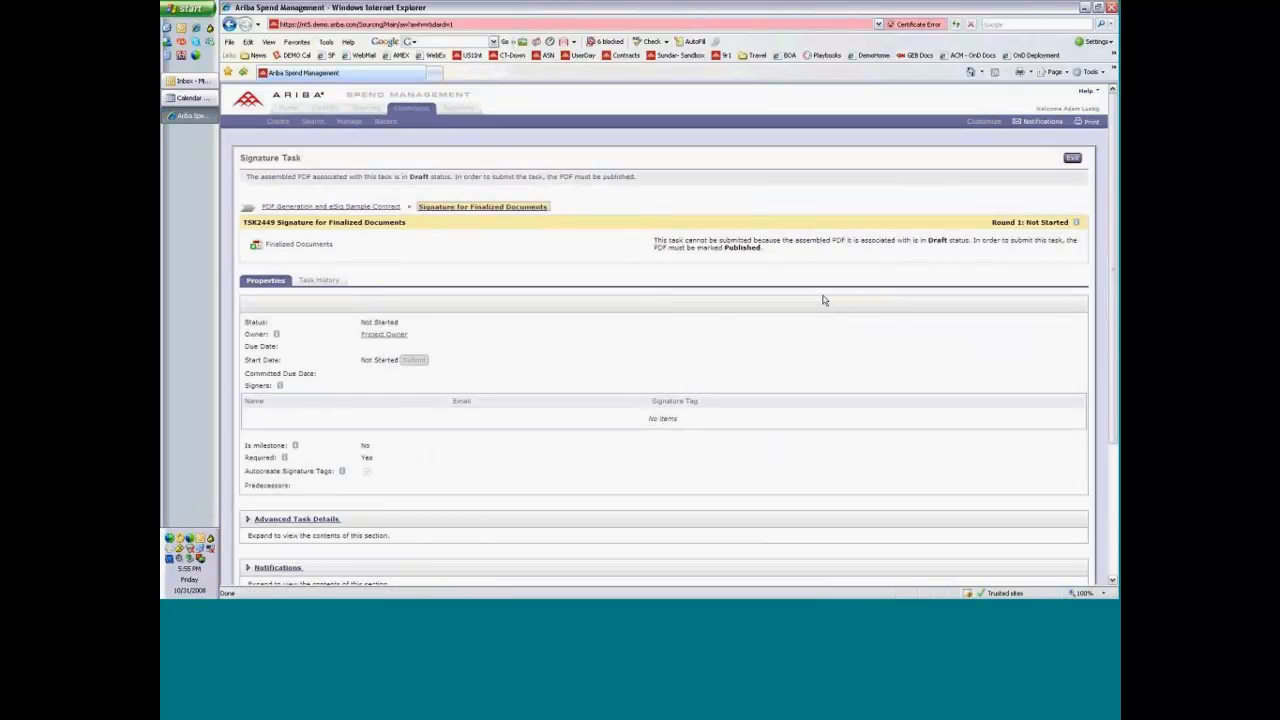
pyautogui.click(318, 245)
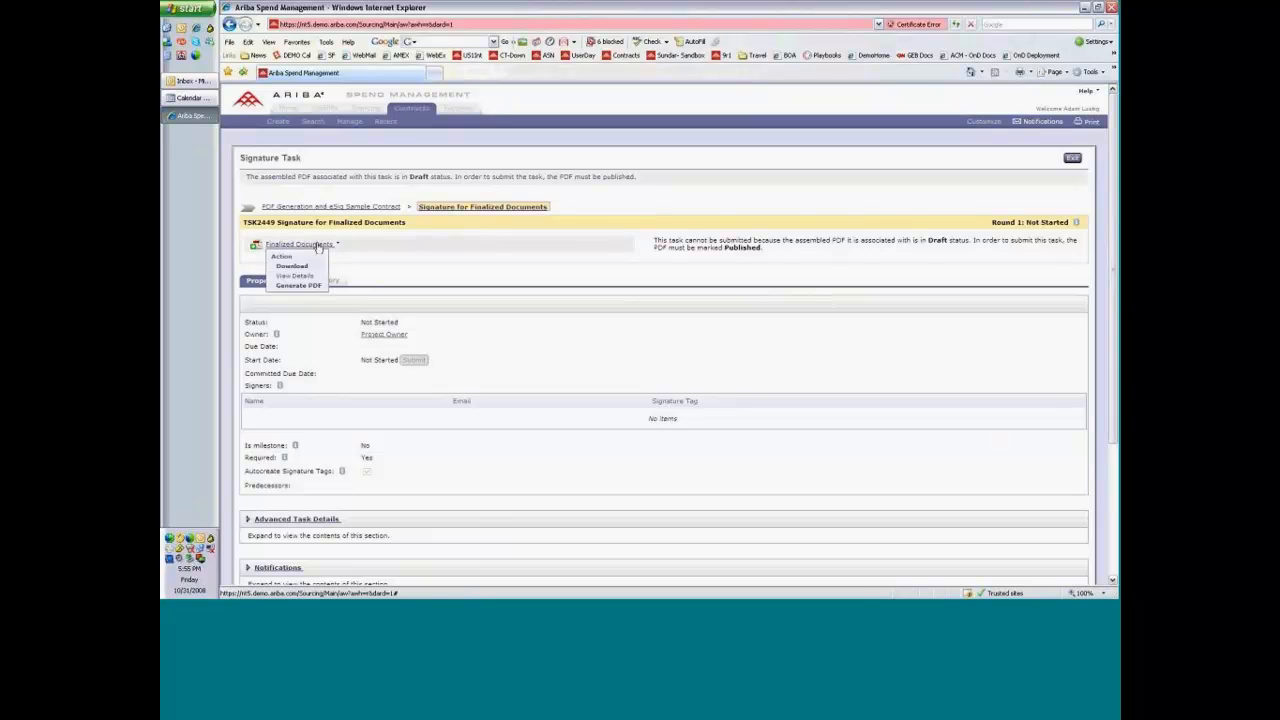
pyautogui.click(340, 206)
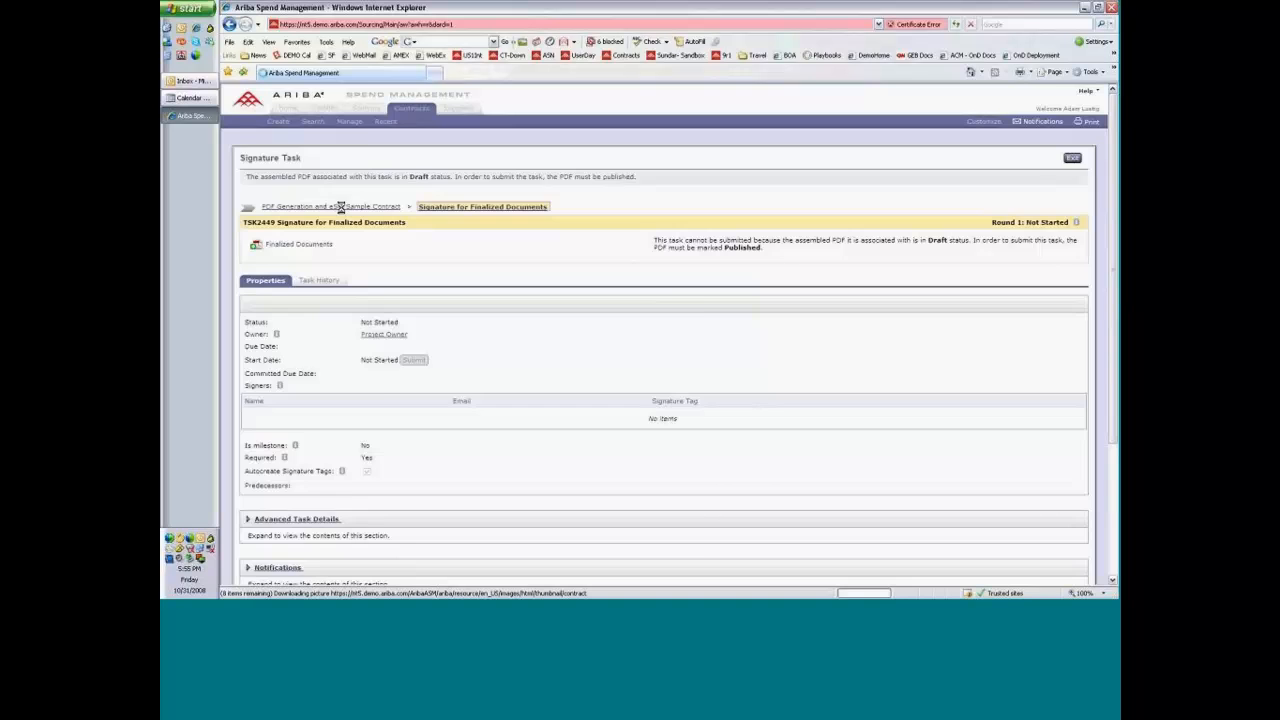
# Publish the Finalized Documents PDF and open the details of its Signature for Finalized Documents task.
pyautogui.click(778, 423)
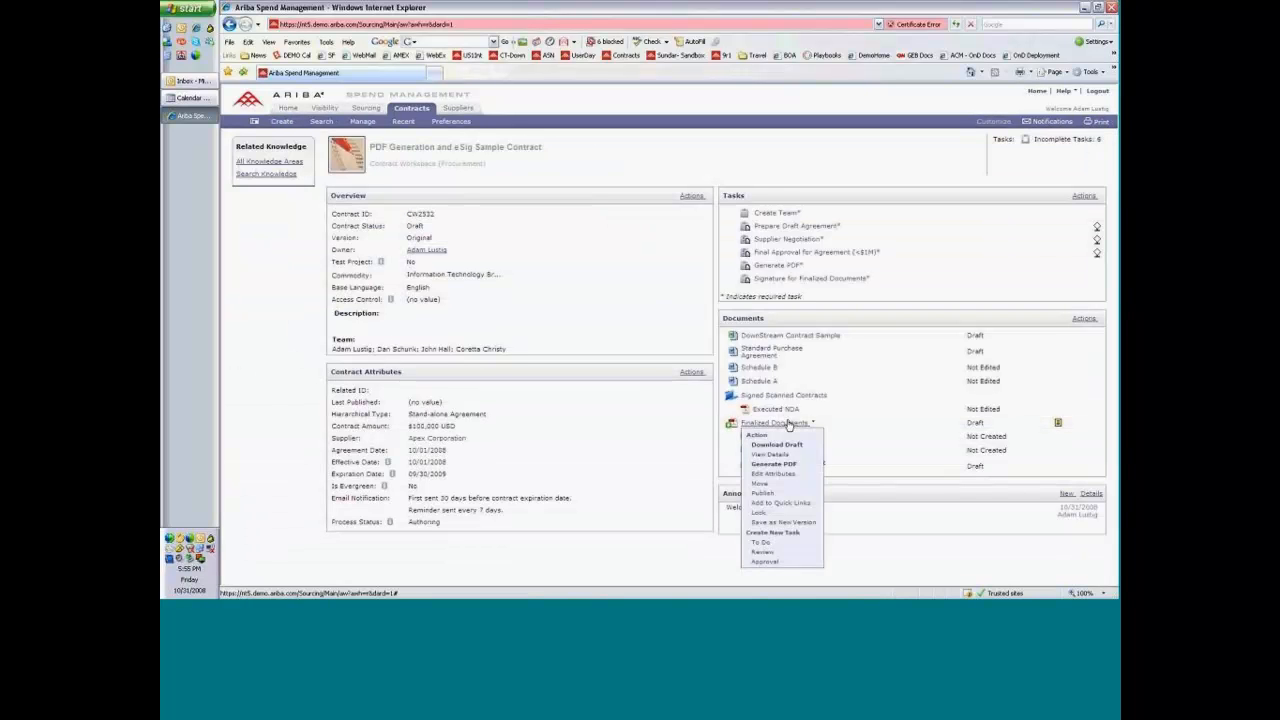
pyautogui.click(777, 495)
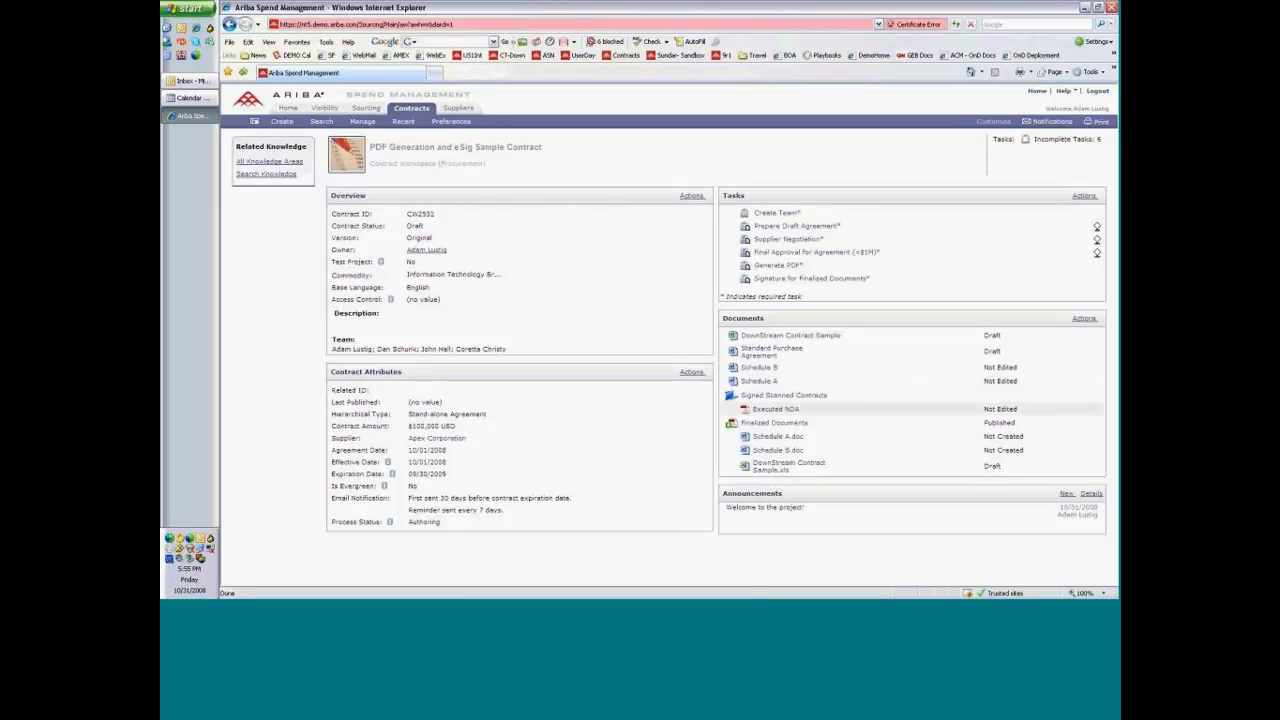
pyautogui.click(789, 280)
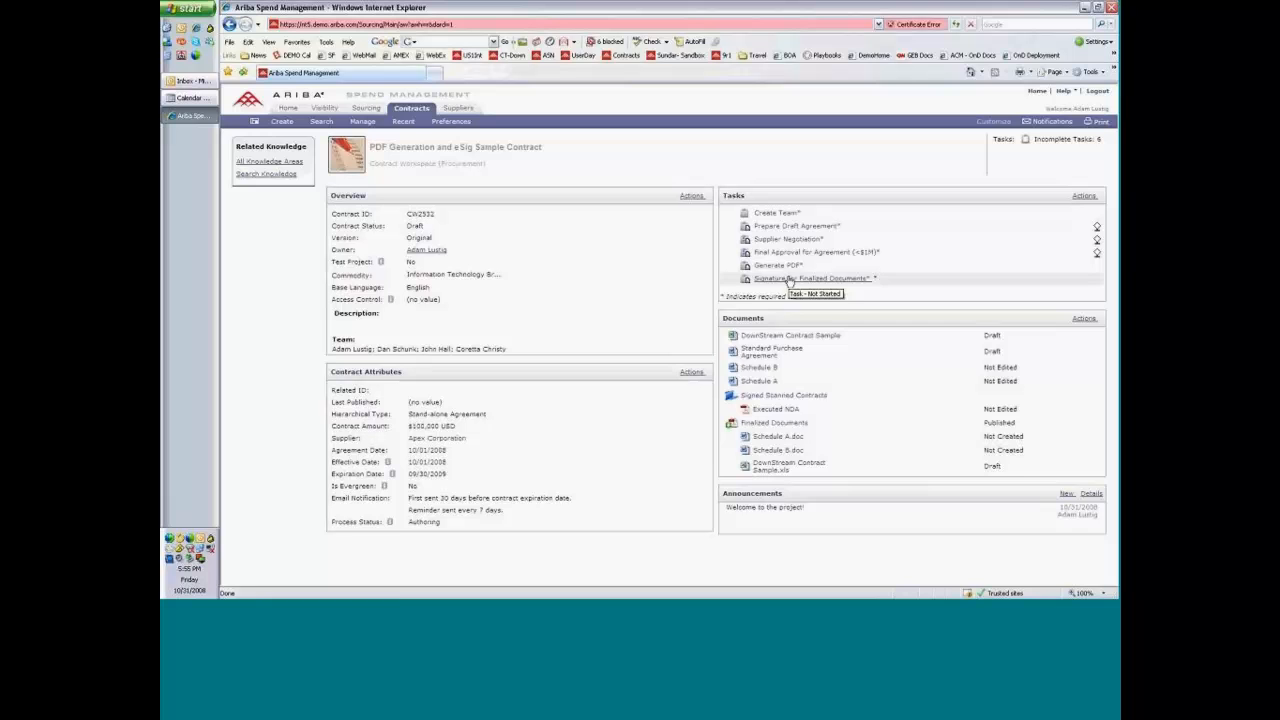
pyautogui.click(795, 298)
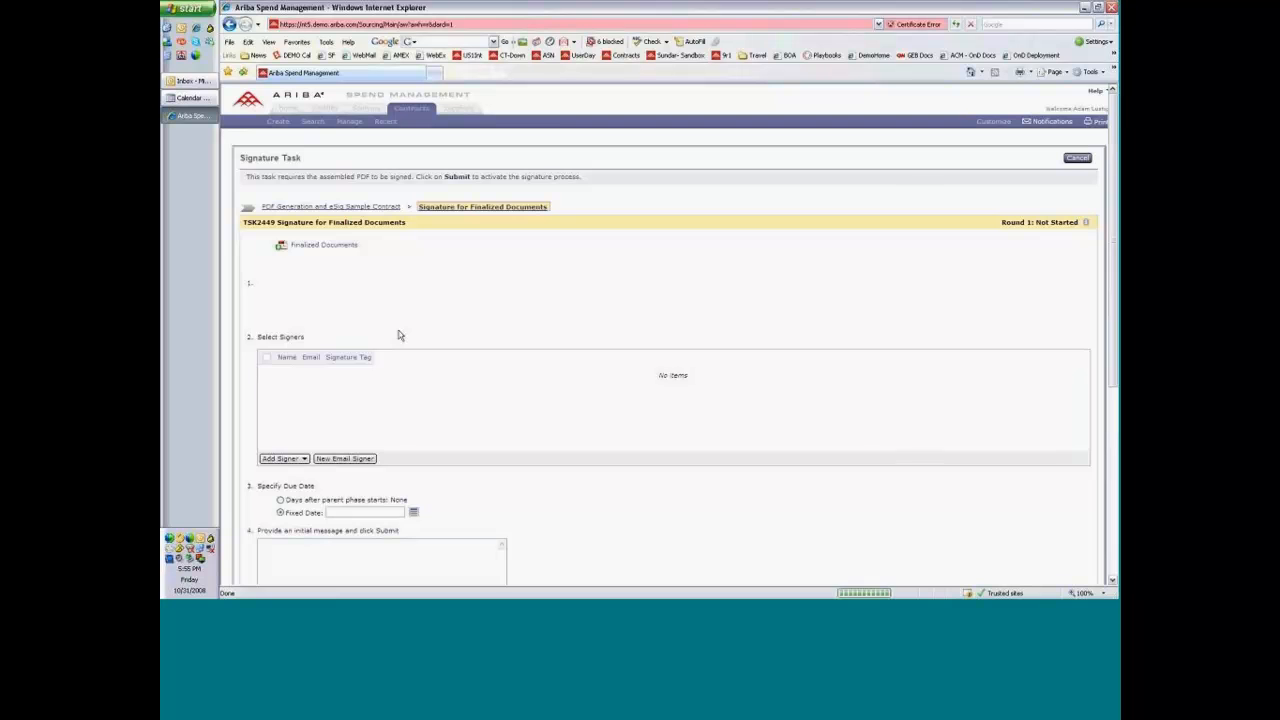
# Submit the signature task with the suggested contact as signer, the fixed due date 10/31/2008 and the message "Please sign.".
pyautogui.click(300, 327)
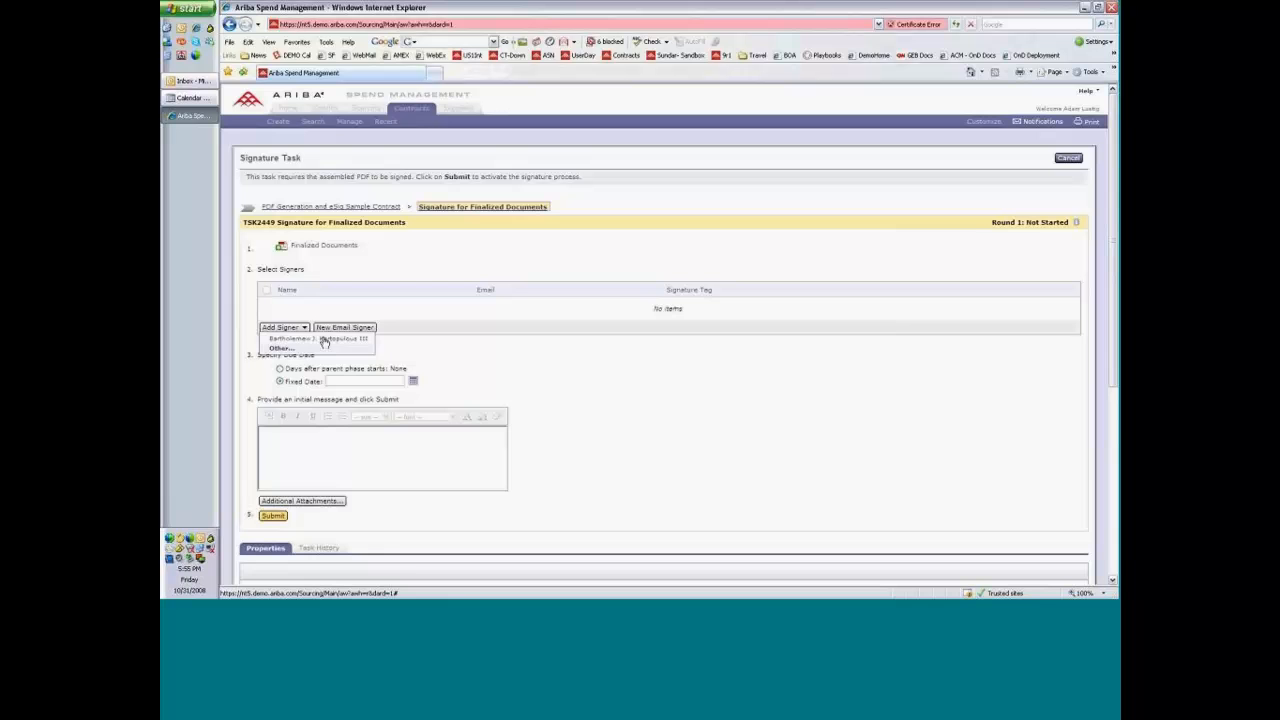
pyautogui.click(325, 339)
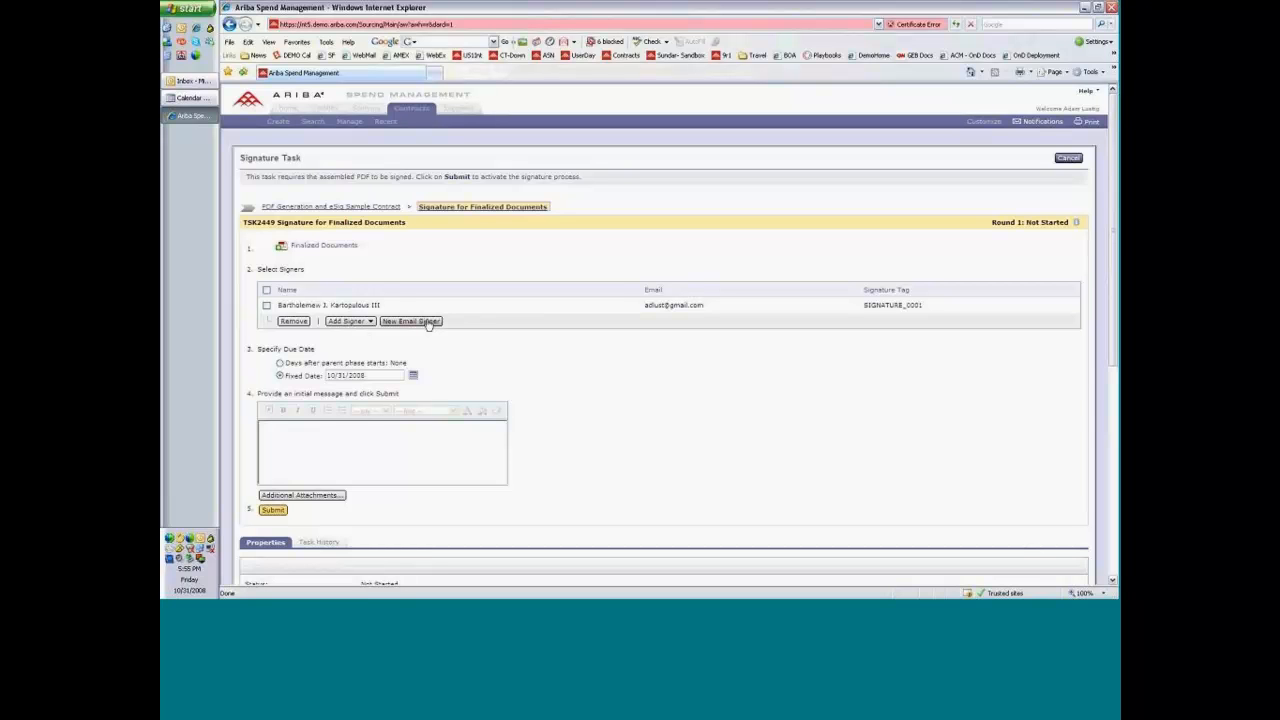
pyautogui.click(336, 427)
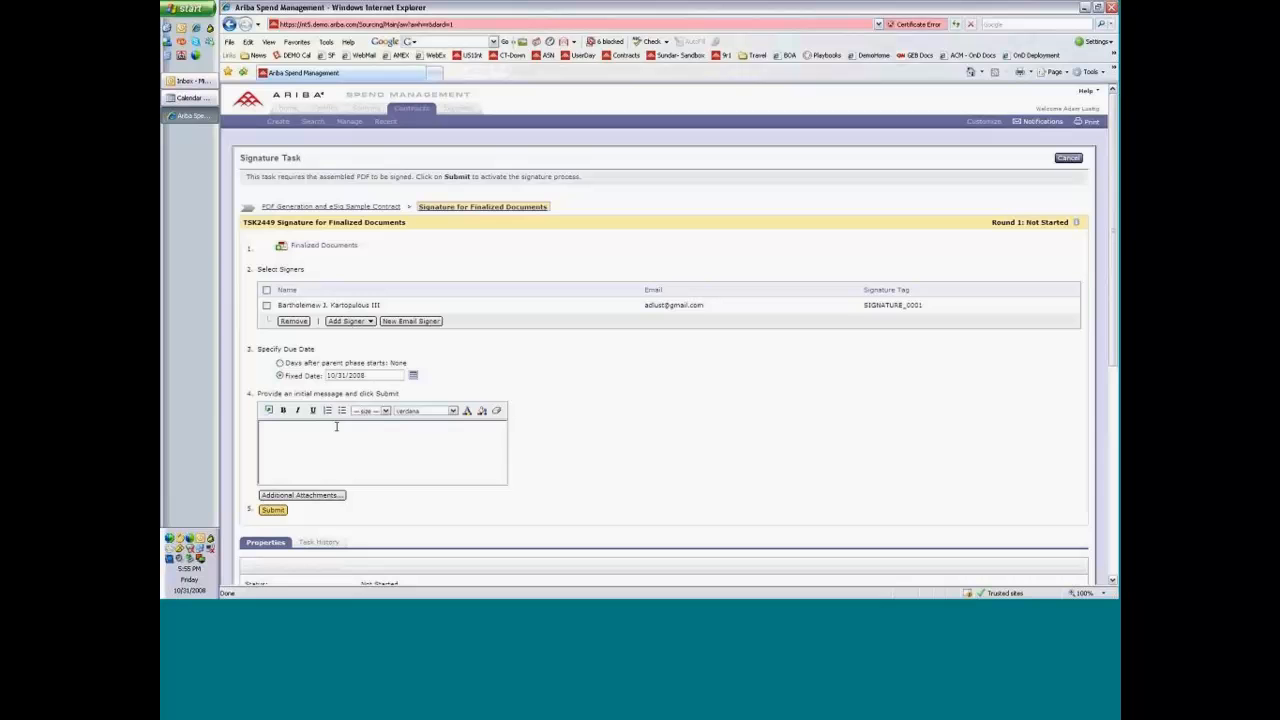
pyautogui.write('S')
pyautogui.write('leas')
pyautogui.write('e')
pyautogui.write(' sign.')
pyautogui.click(270, 512)
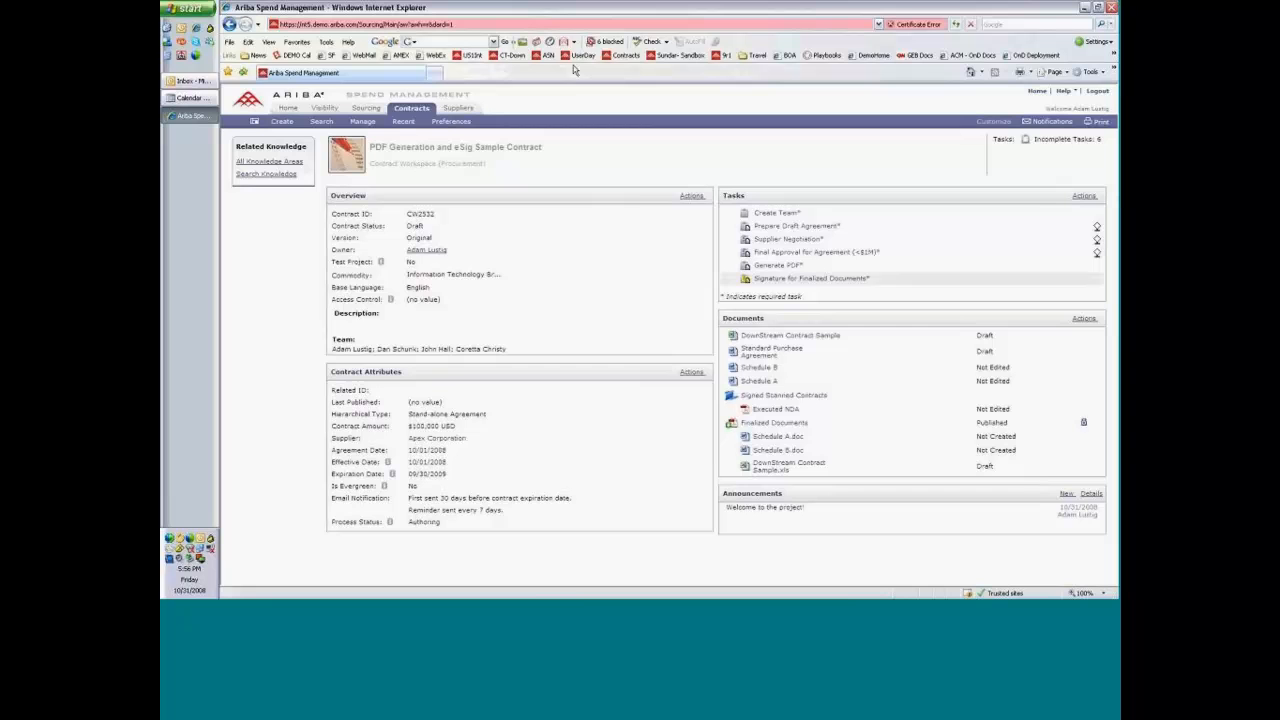
# Open Gmail in a new browser tab and open the Signature for Finalized Documents e-mail.
pyautogui.click(436, 74)
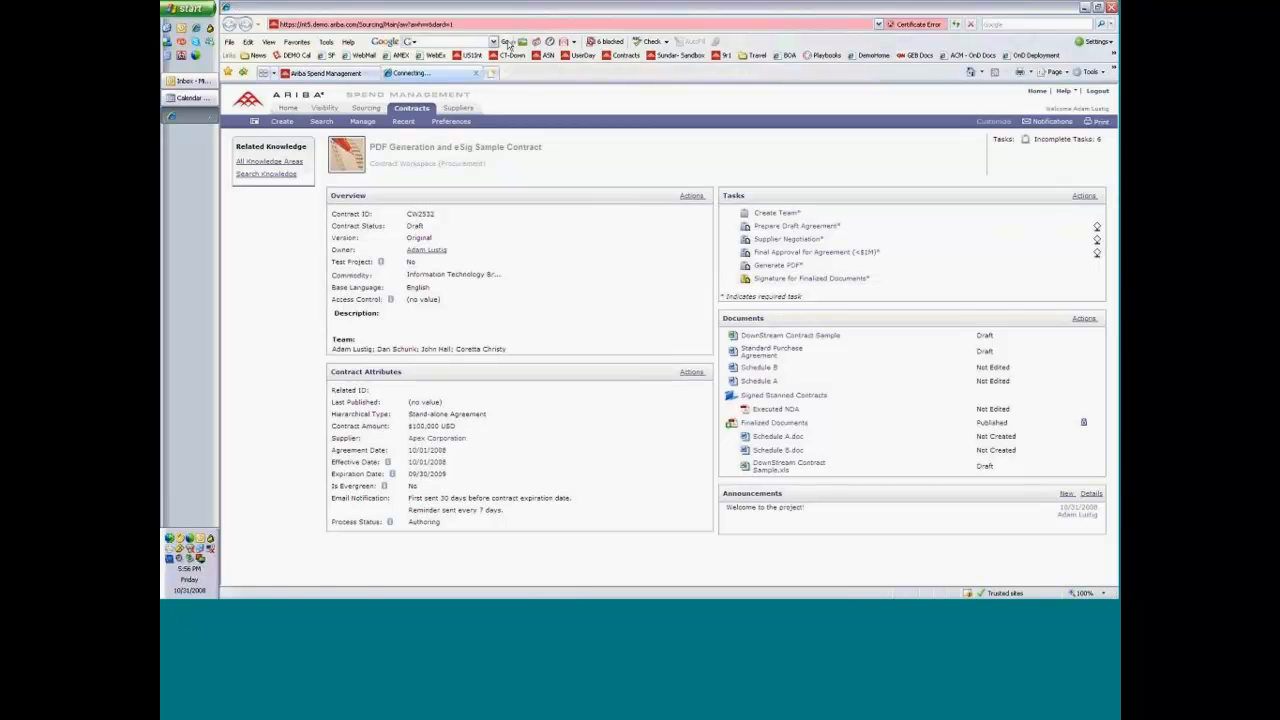
pyautogui.click(564, 42)
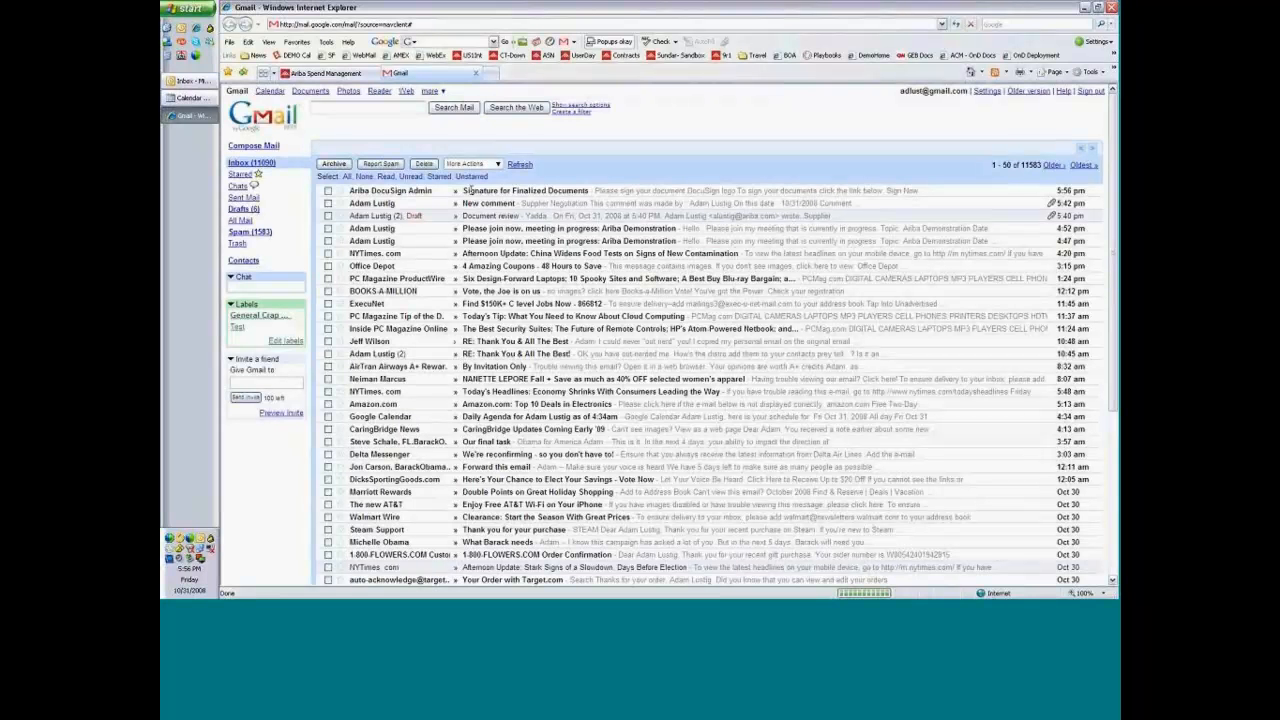
pyautogui.click(469, 190)
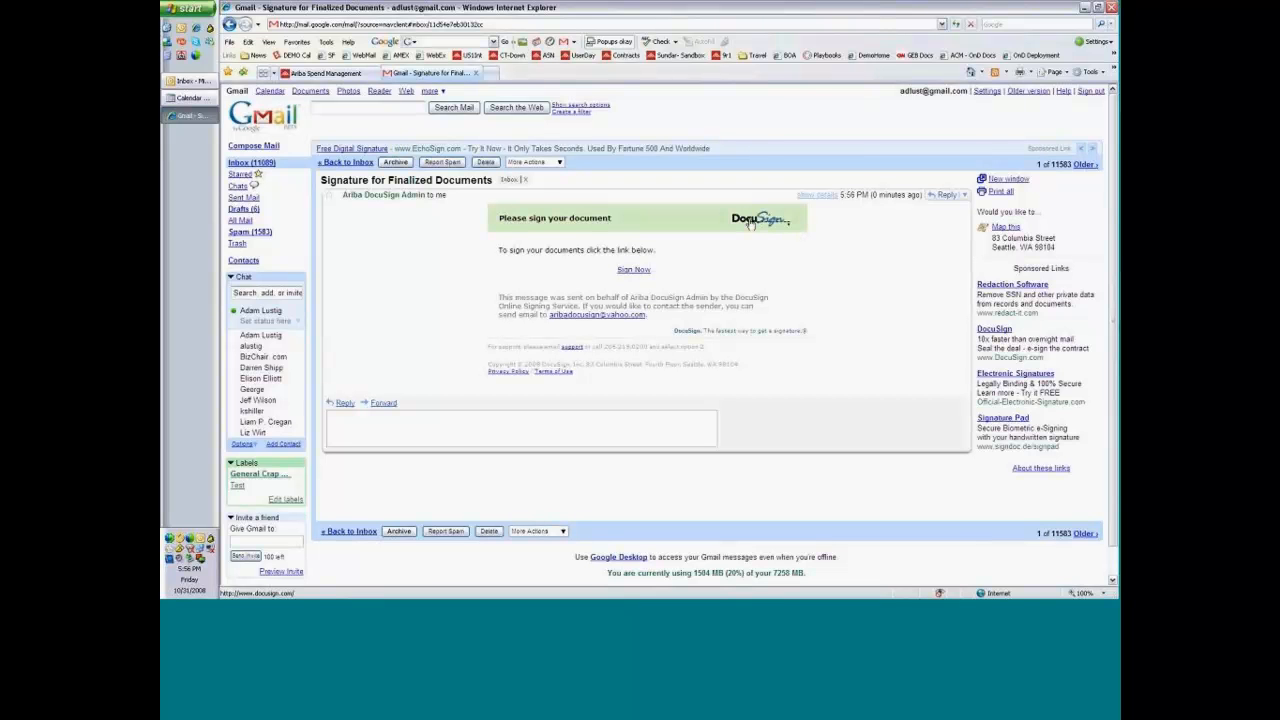
# Follow the e-mail's Sign Now link, log in to DocuSign with the account password, and continue to the document.
pyautogui.click(634, 270)
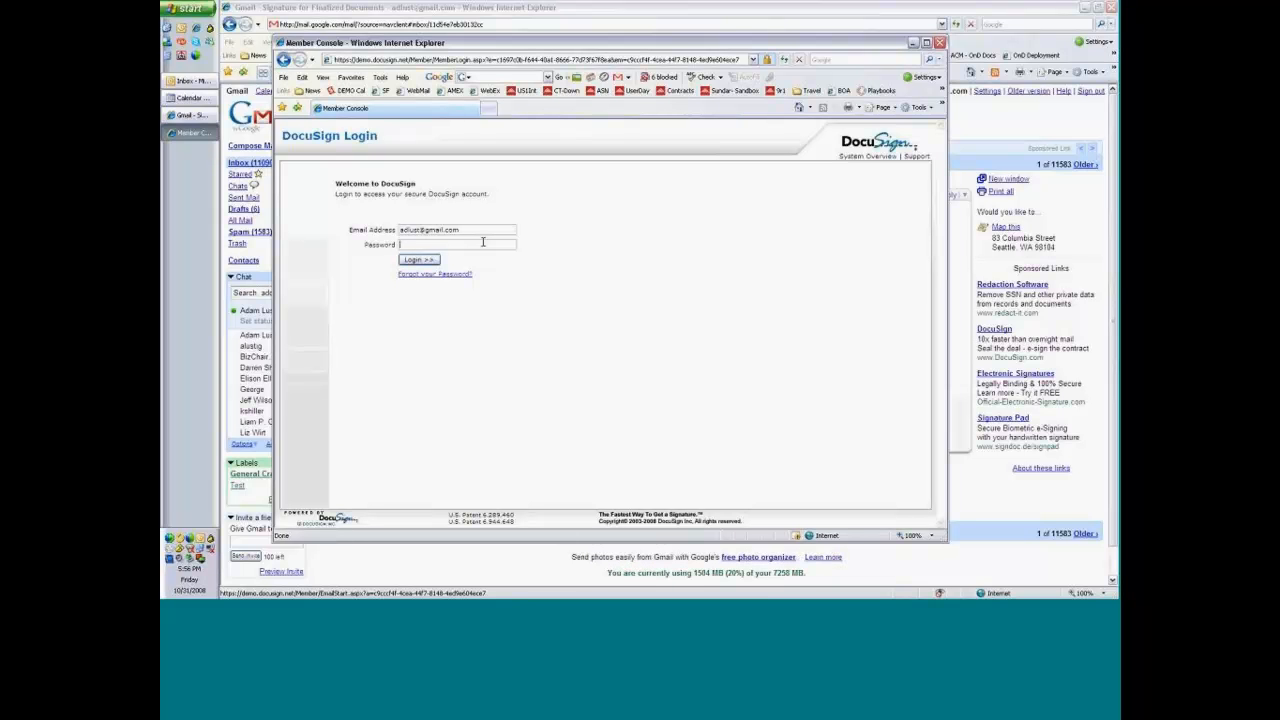
pyautogui.write('*********')
pyautogui.click(423, 260)
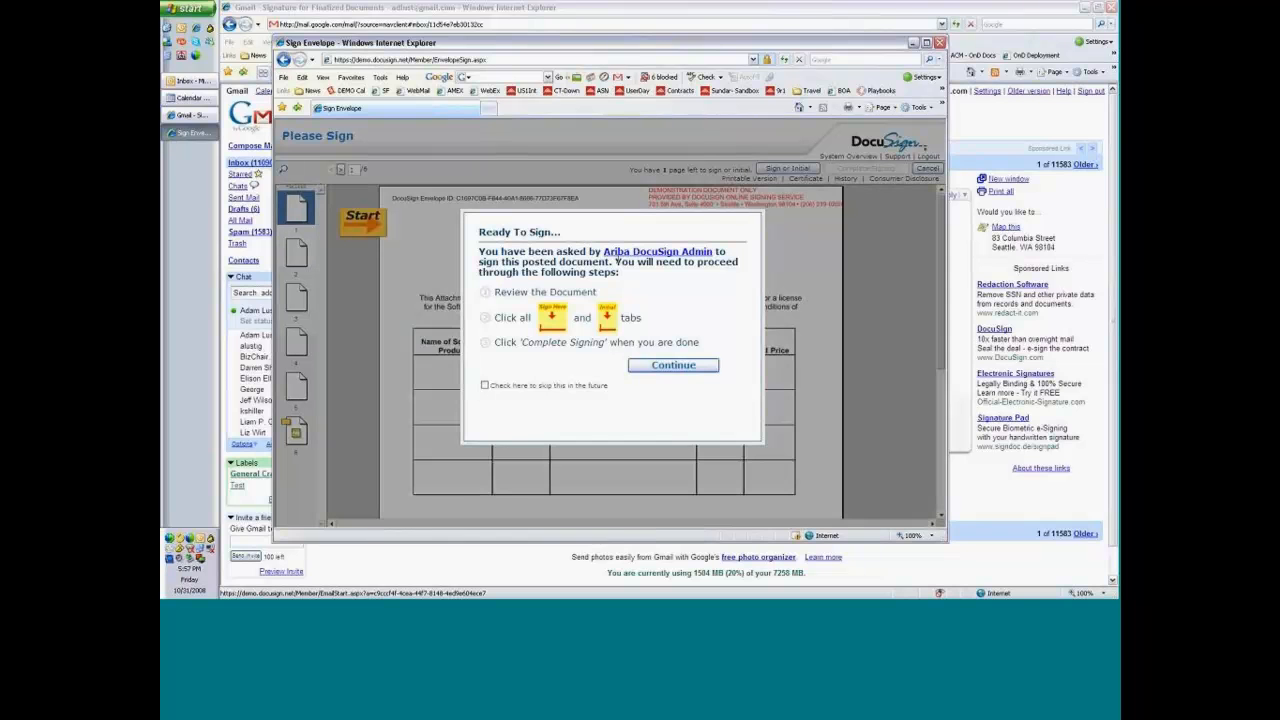
pyautogui.click(668, 368)
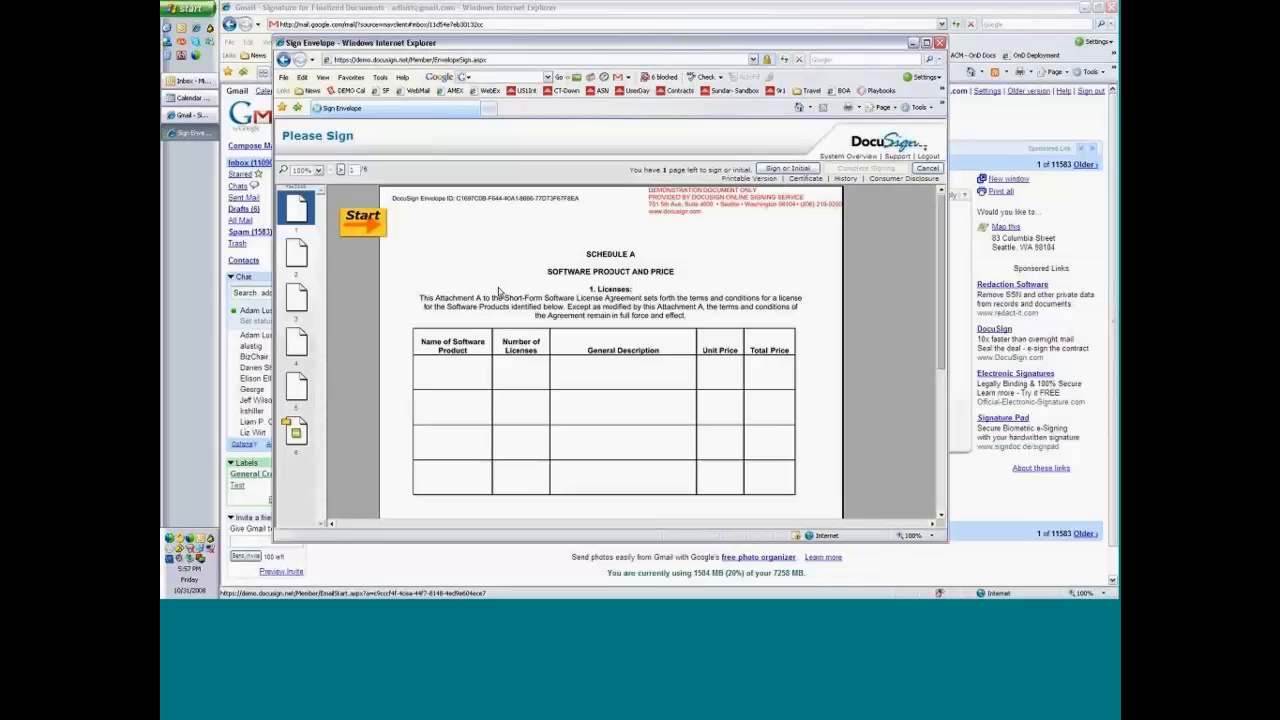
# Look through the envelope's pages, sign the document on page 6, and complete the signing.
pyautogui.click(368, 224)
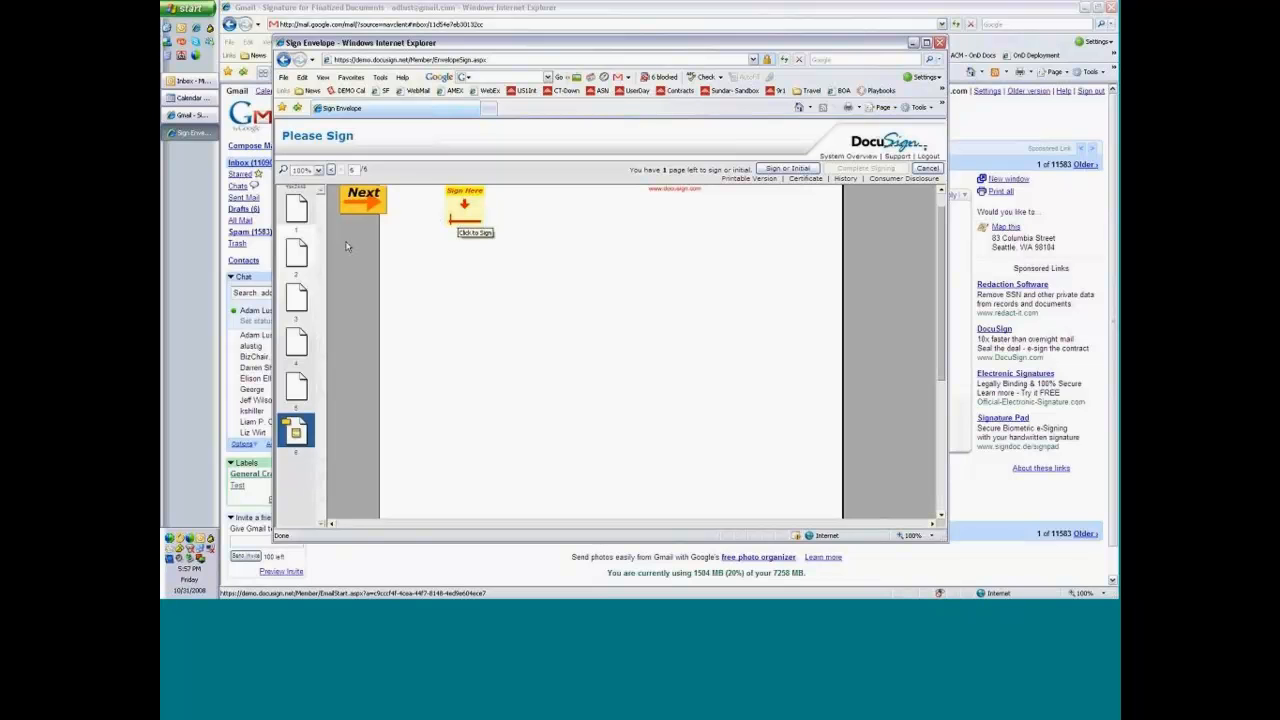
pyautogui.click(295, 258)
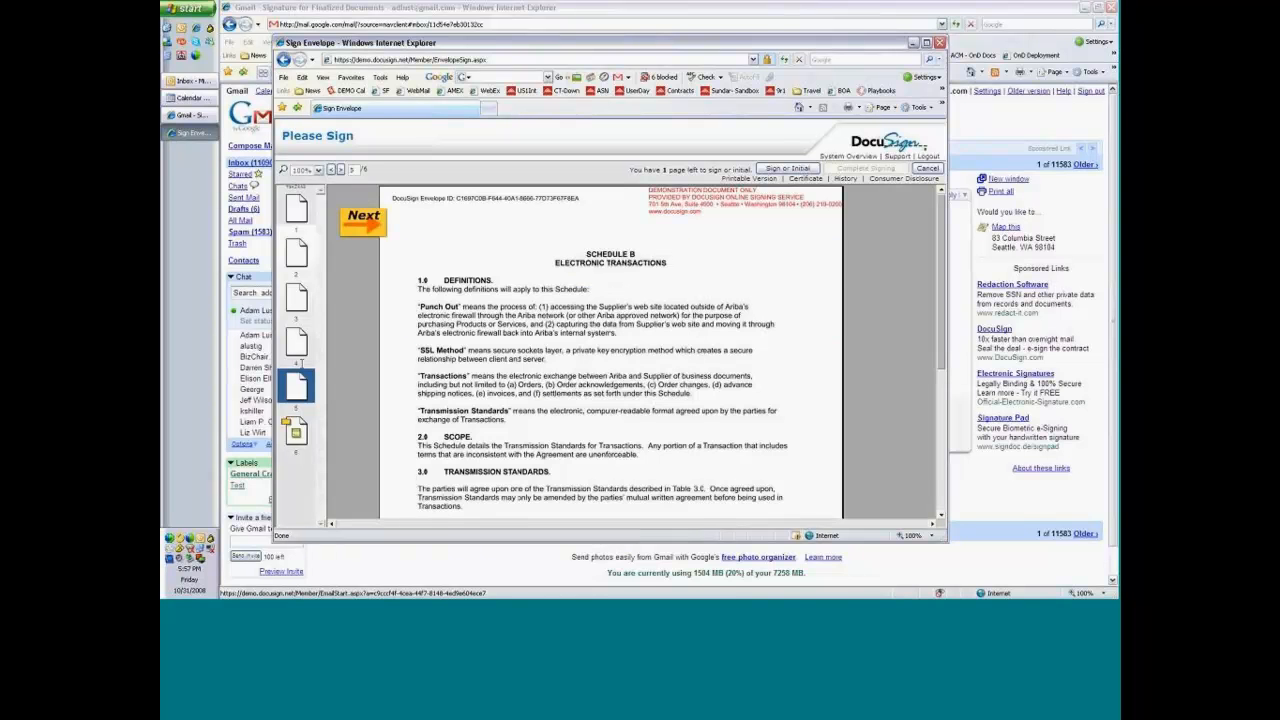
pyautogui.click(310, 436)
pyautogui.click(466, 238)
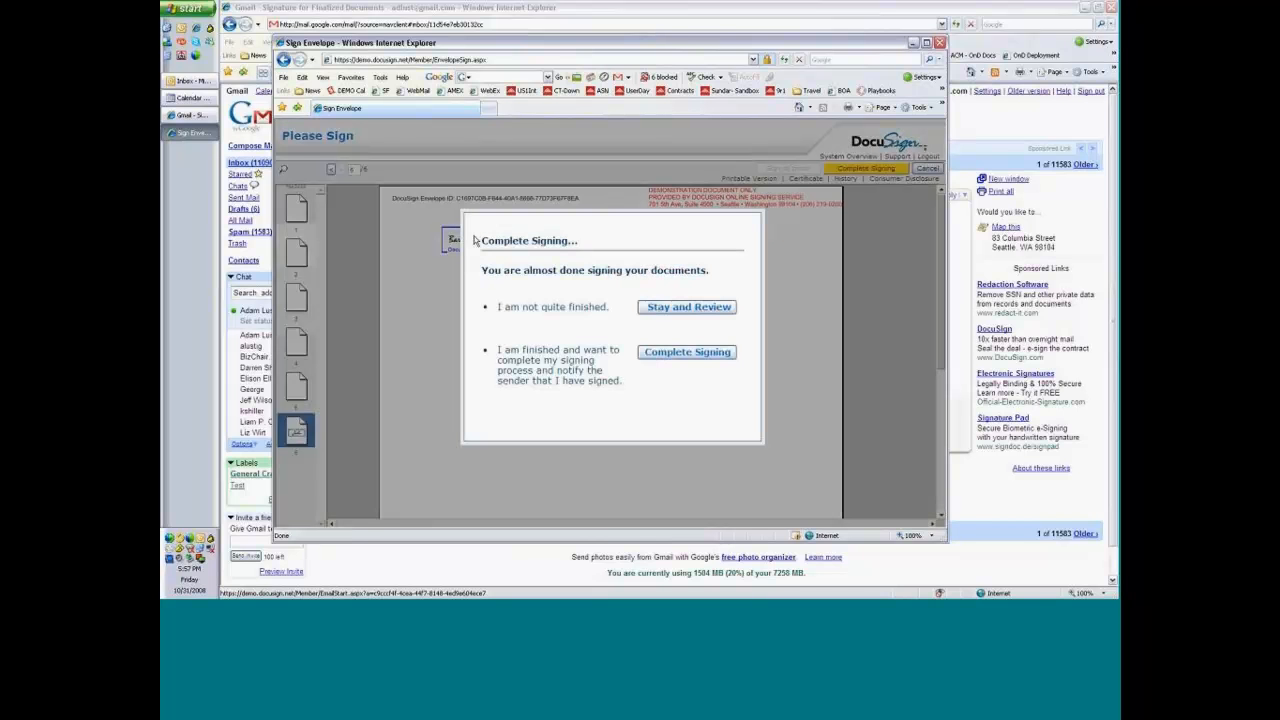
pyautogui.click(687, 352)
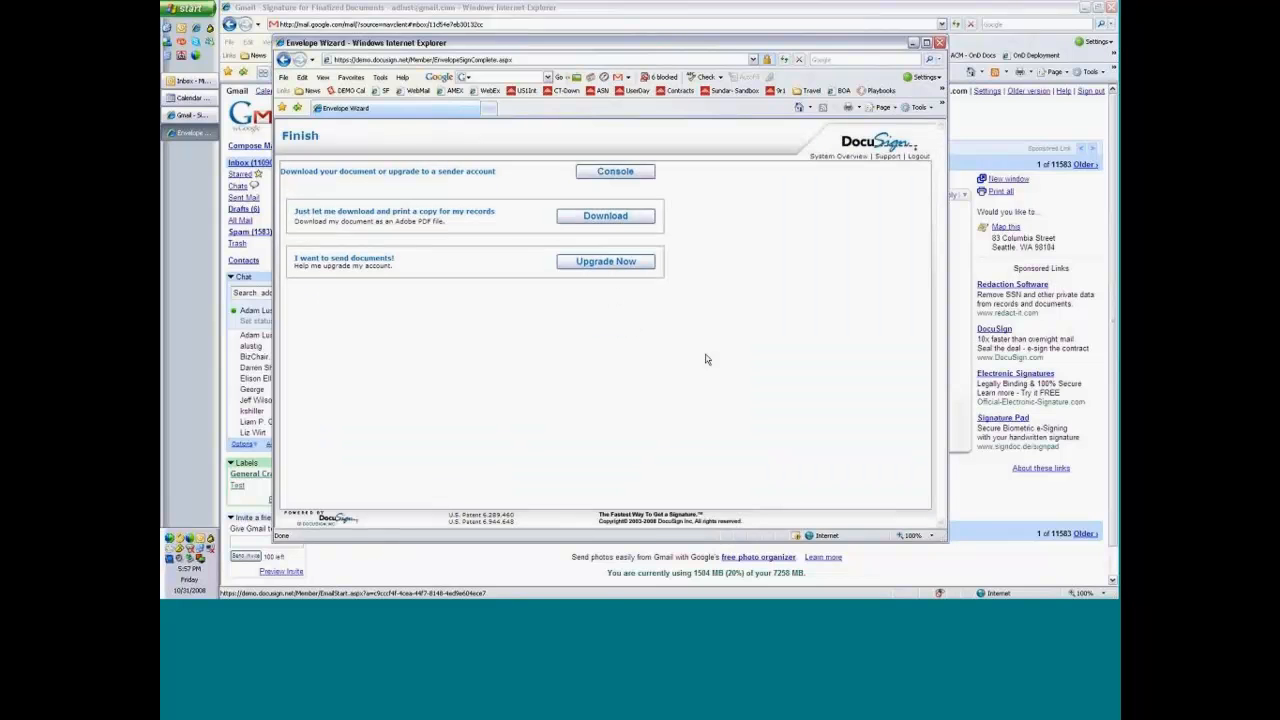
# Open the DocuSign console and view the Q4 2008 folder under Executed Agreements, Purchasing Agreements.
pyautogui.click(597, 172)
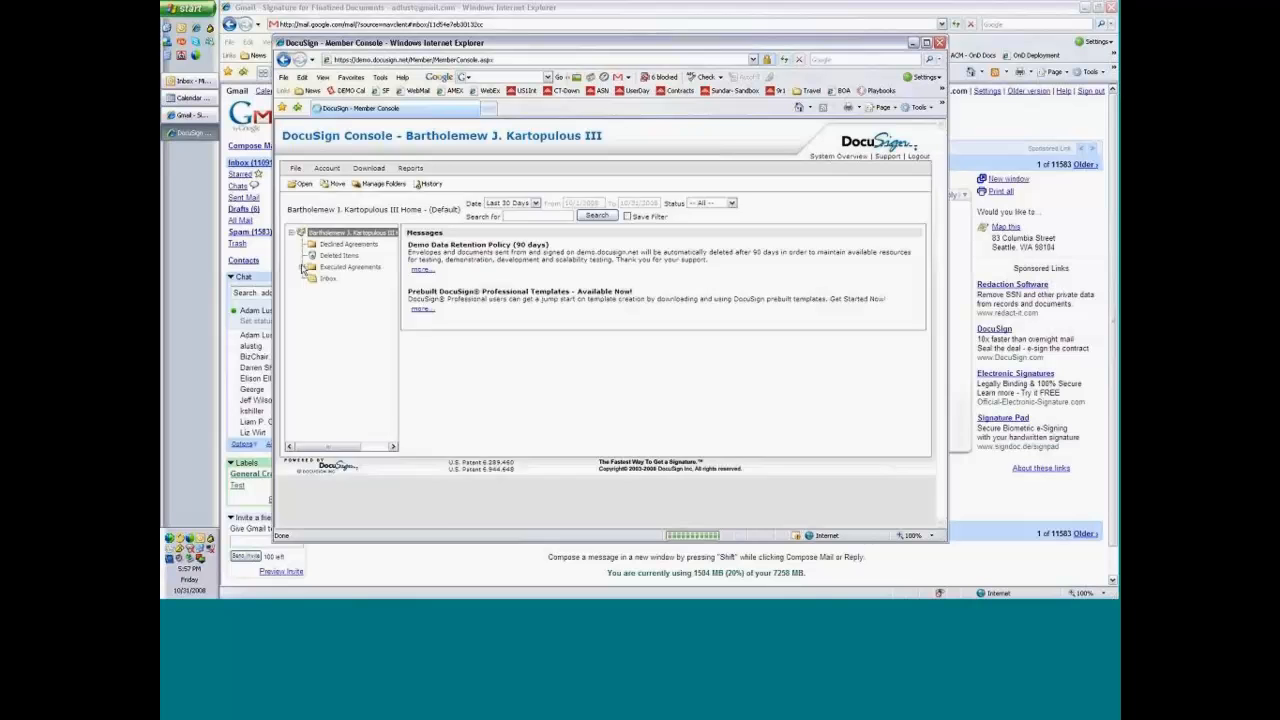
pyautogui.click(302, 257)
pyautogui.click(313, 267)
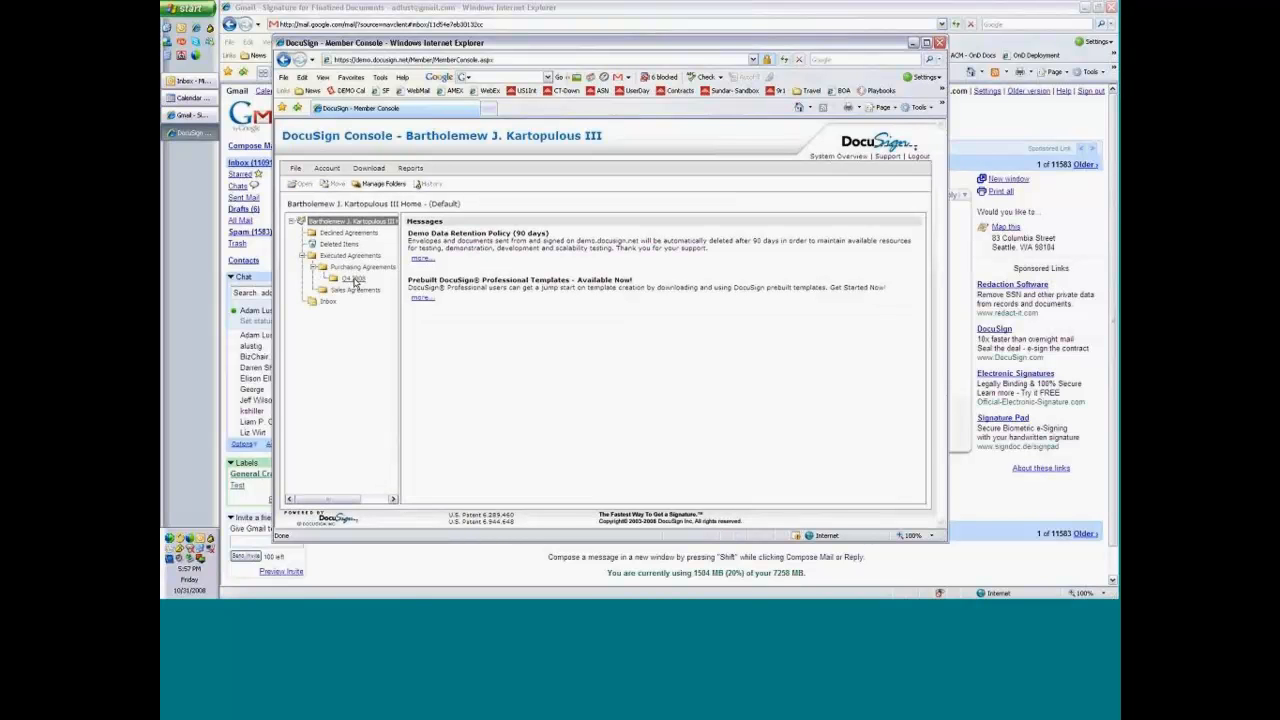
pyautogui.click(354, 281)
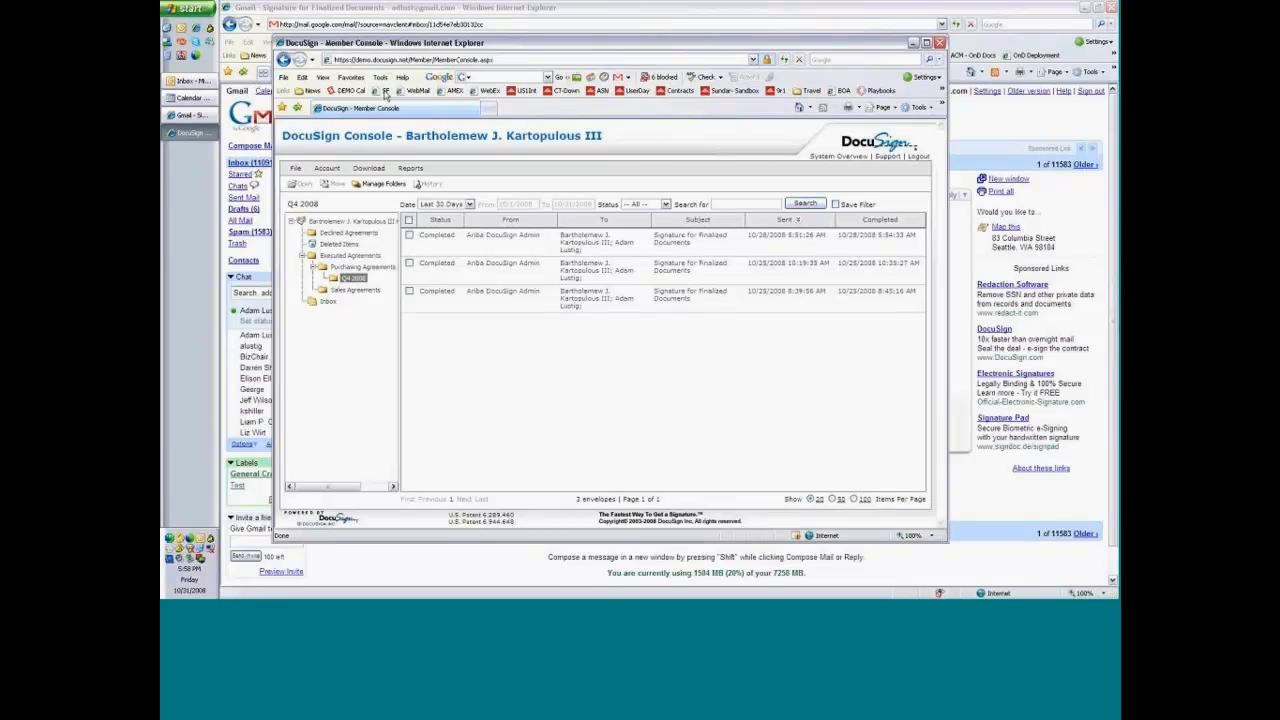
# Switch back to Ariba and check the status and history of the Signature for Finalized Documents task, returning to the workspace.
pyautogui.hotkey('ctrl', 'n')
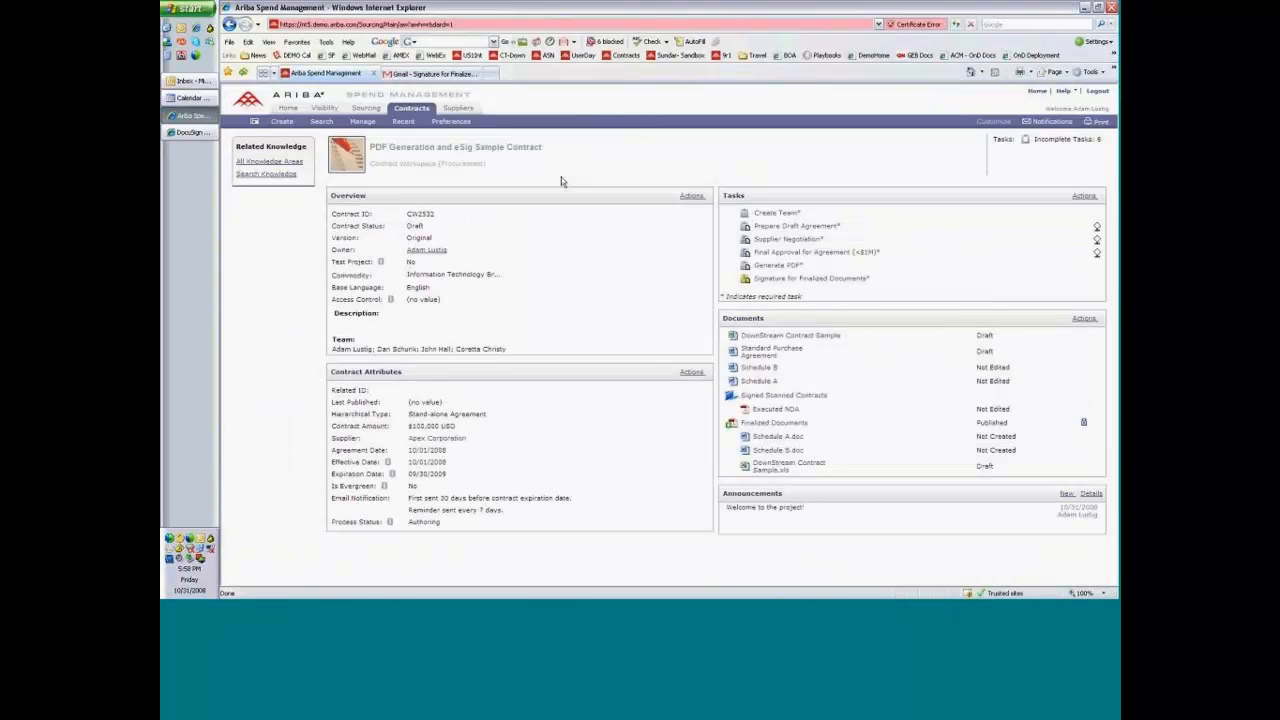
pyautogui.click(835, 285)
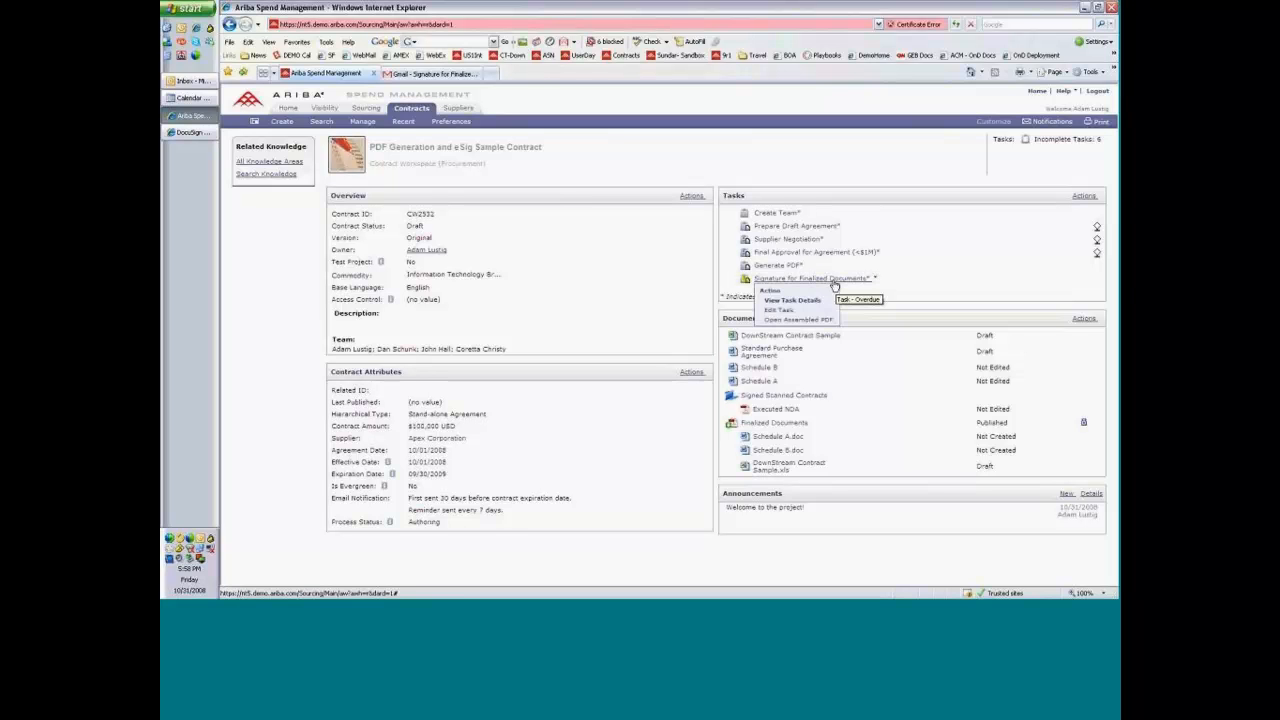
pyautogui.click(806, 303)
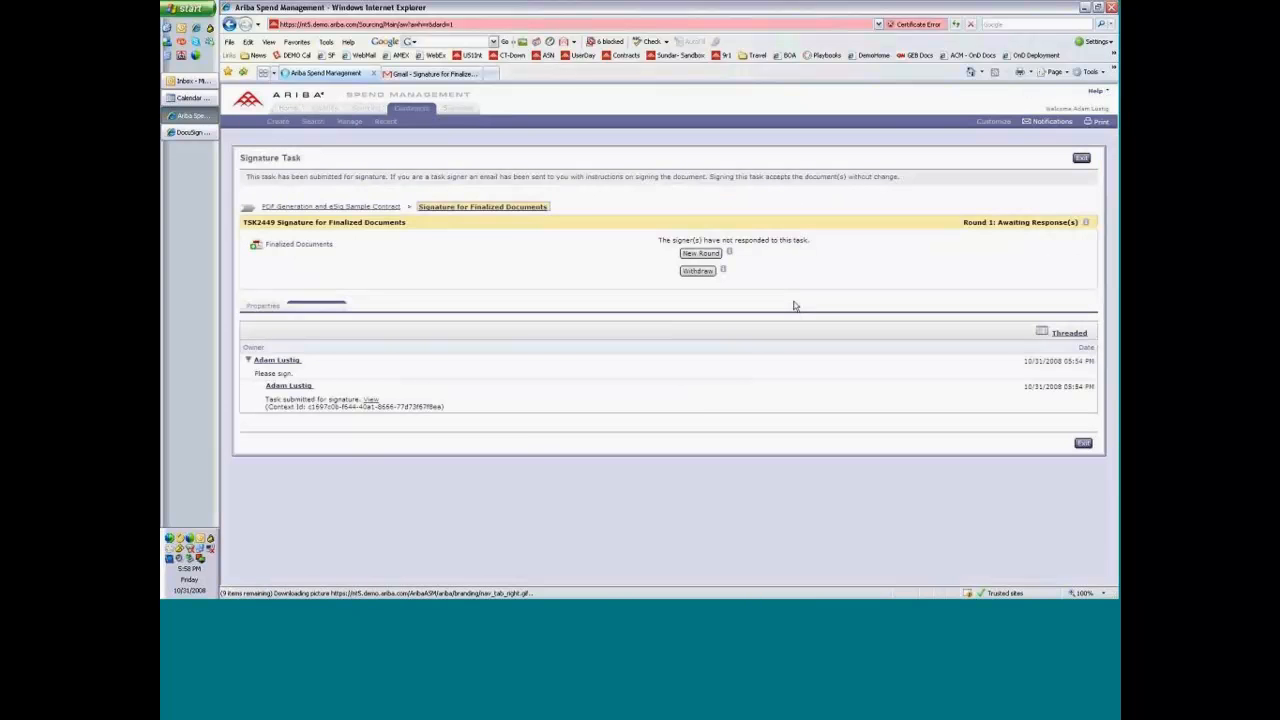
pyautogui.click(380, 207)
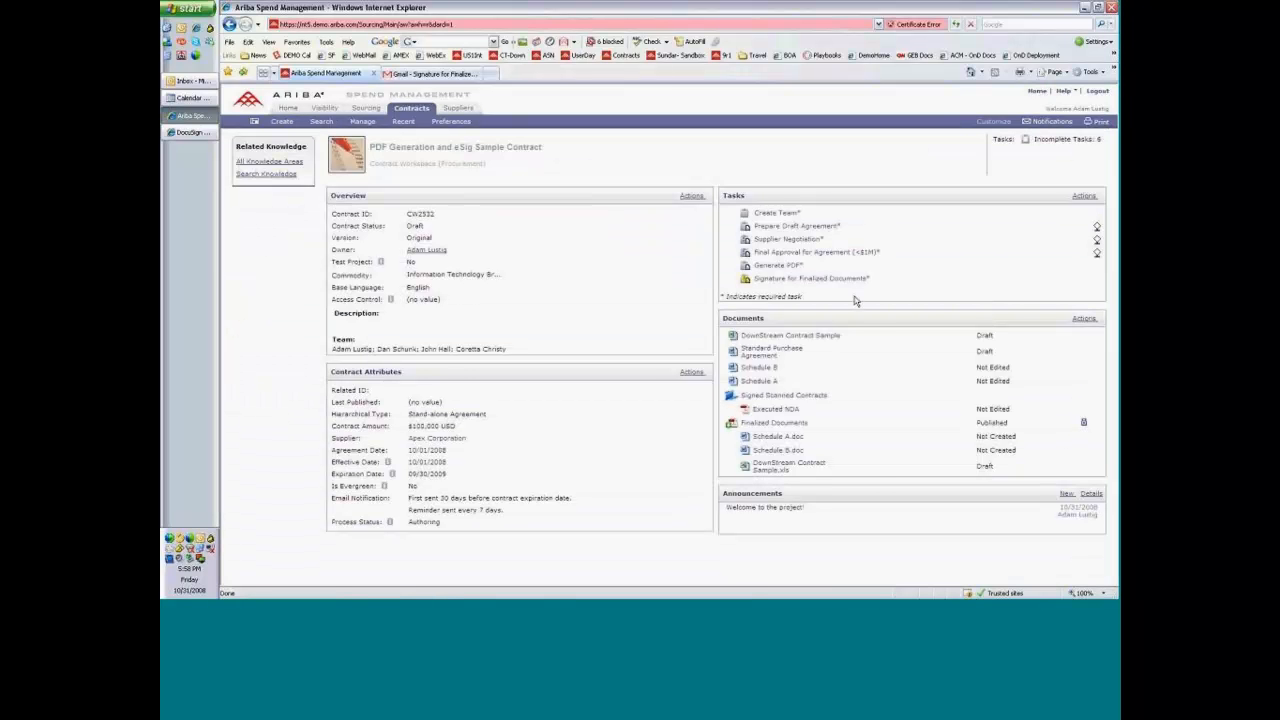
pyautogui.click(810, 278)
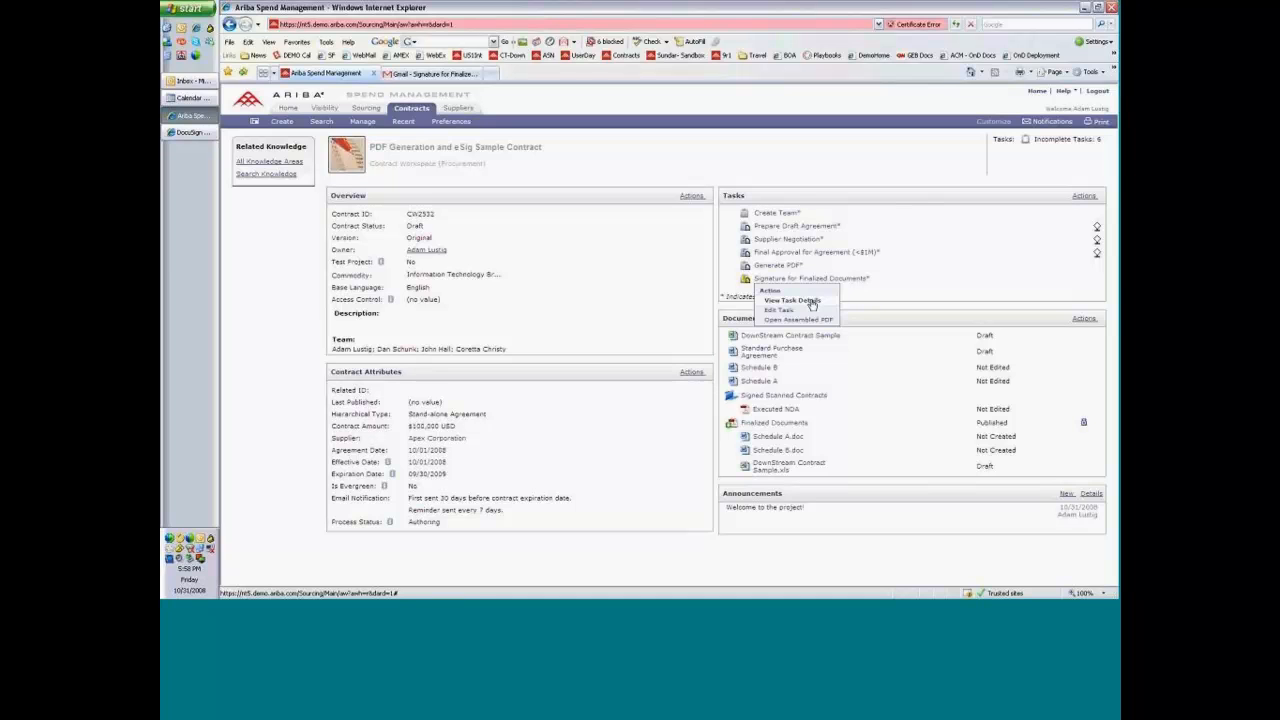
pyautogui.click(811, 301)
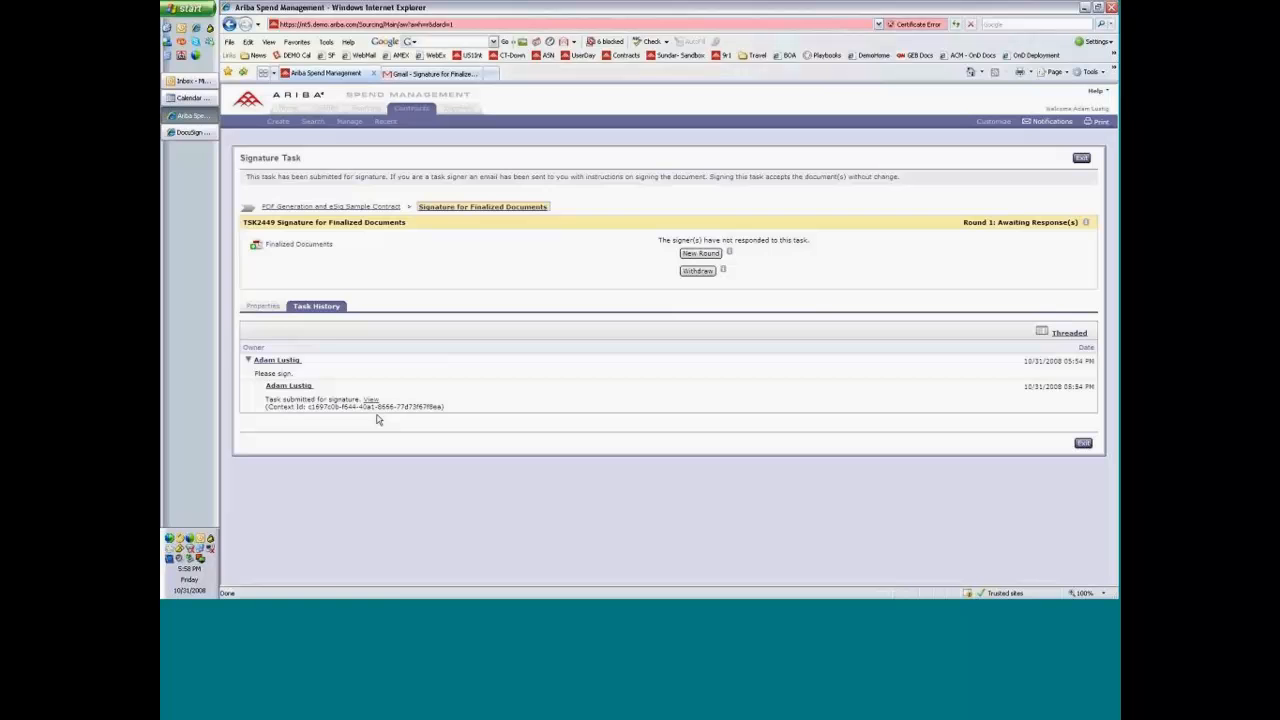
pyautogui.click(330, 207)
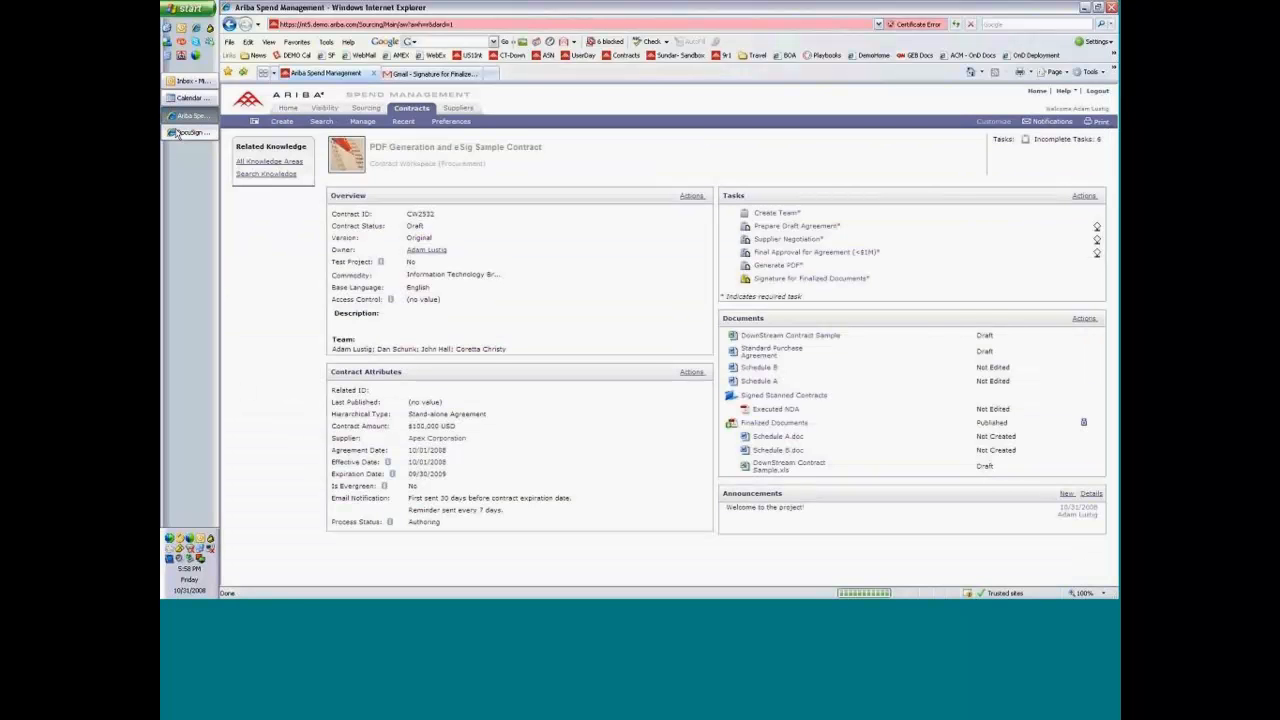
# Check the DocuSign Inbox, and reopen the PDF Generation and eSig Sample Contract workspace to recheck its signature task.
pyautogui.click(180, 132)
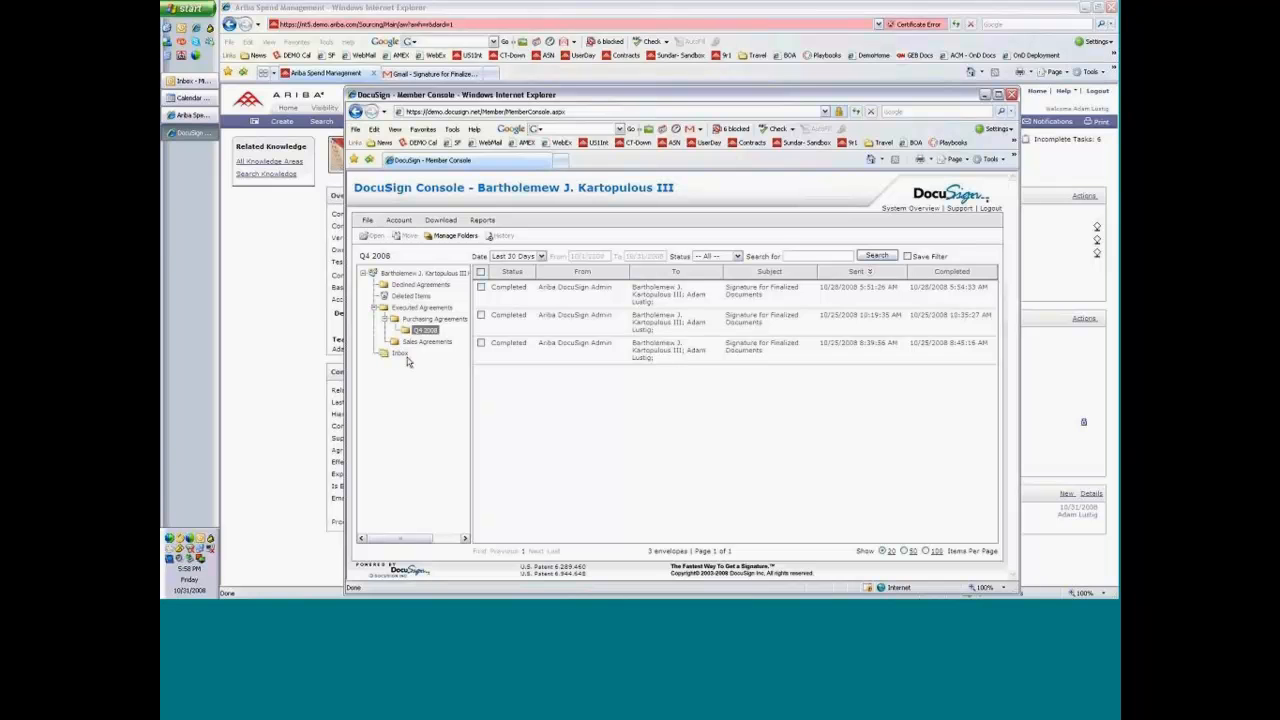
pyautogui.click(399, 354)
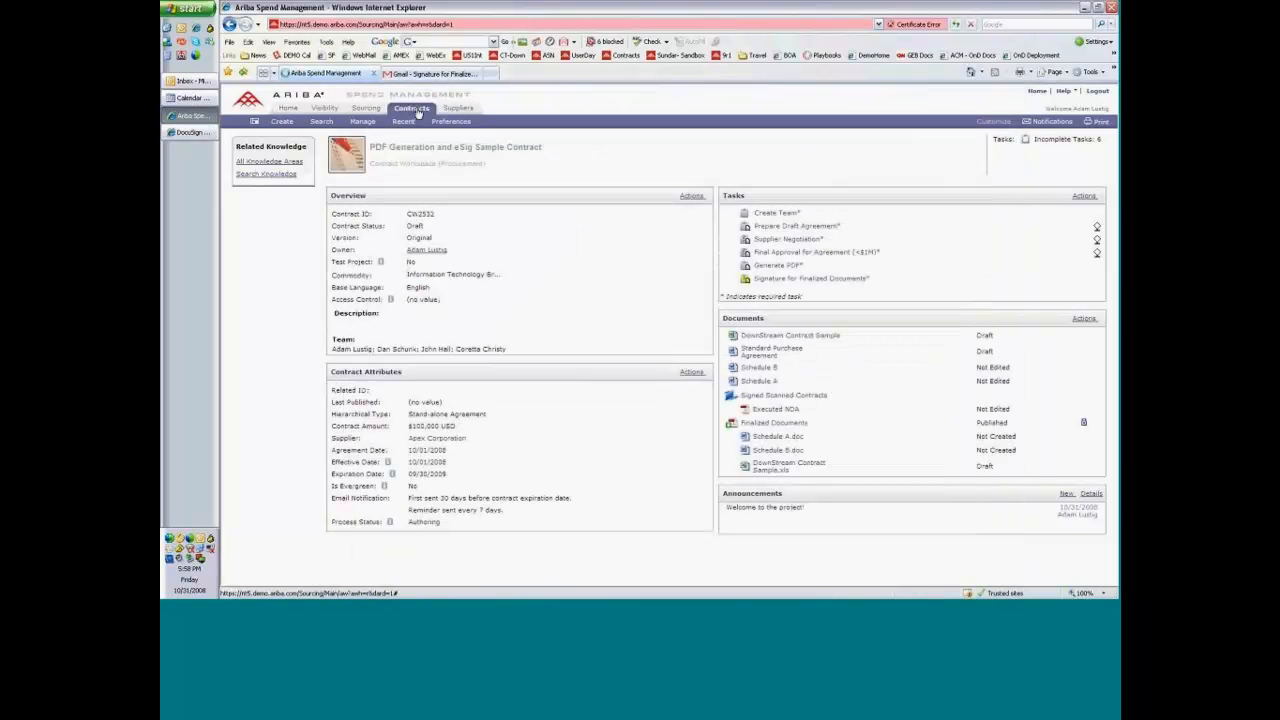
pyautogui.click(418, 112)
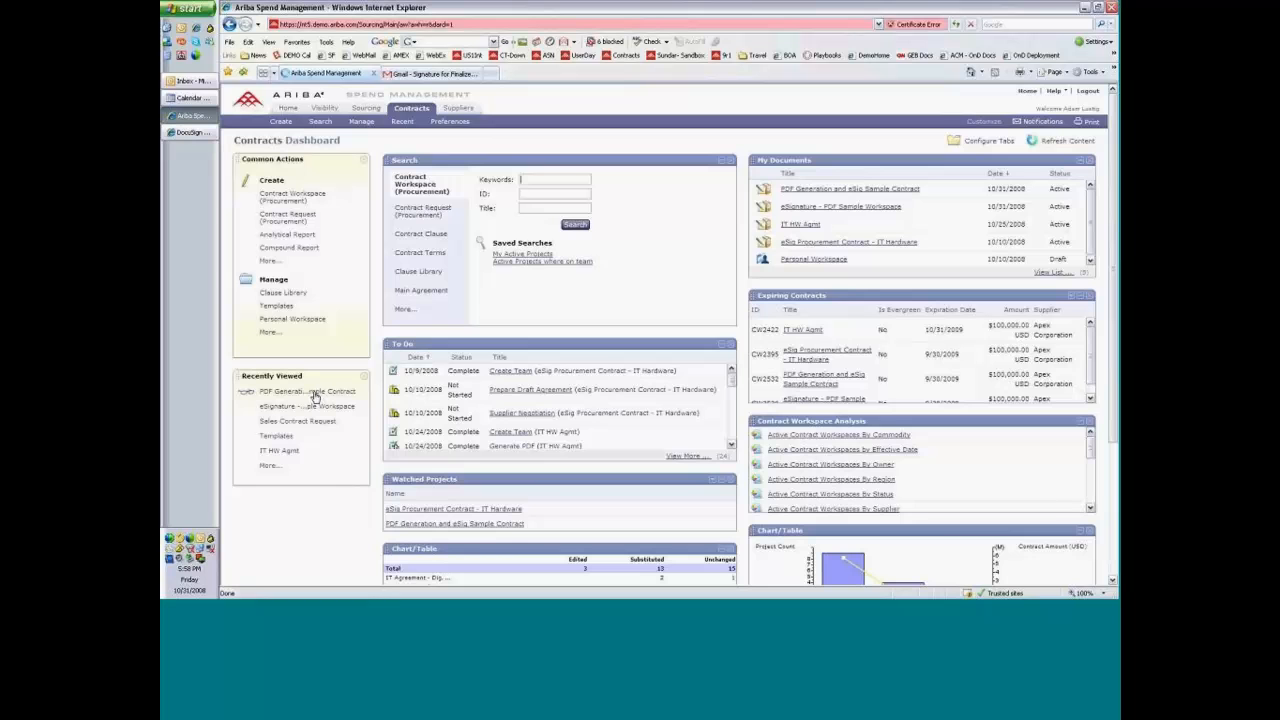
pyautogui.click(313, 392)
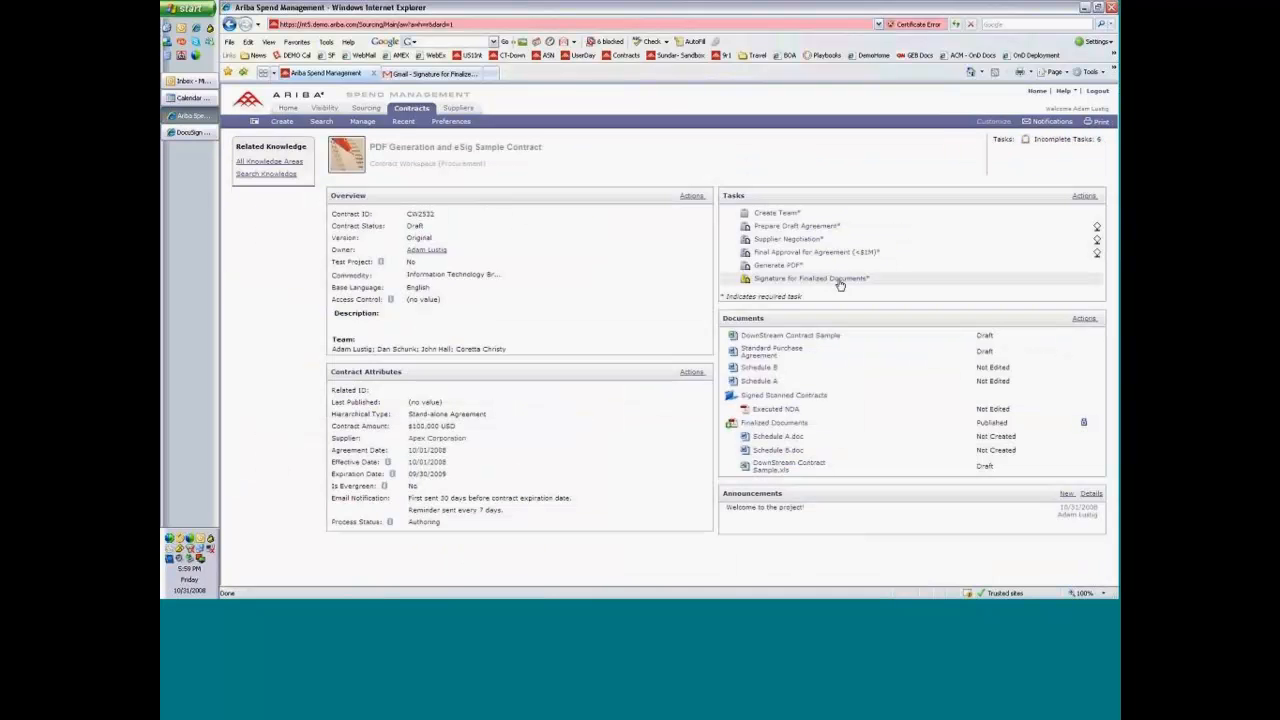
pyautogui.click(840, 282)
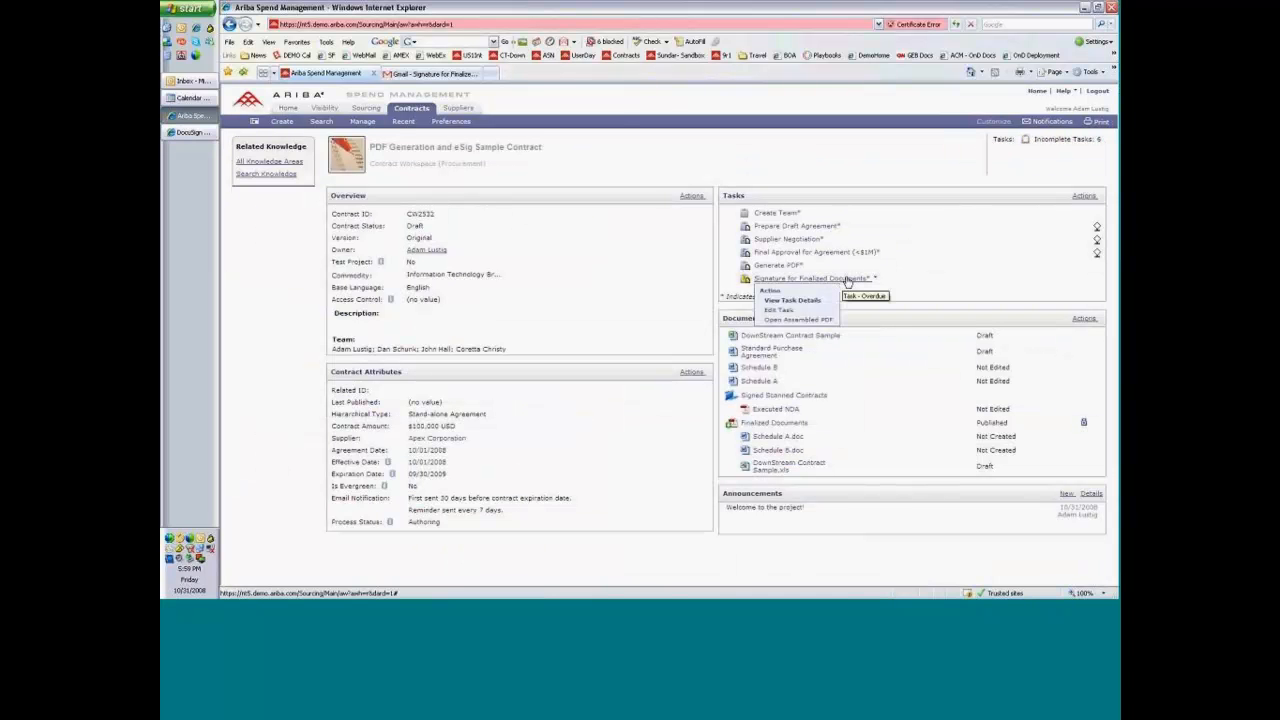
pyautogui.click(816, 301)
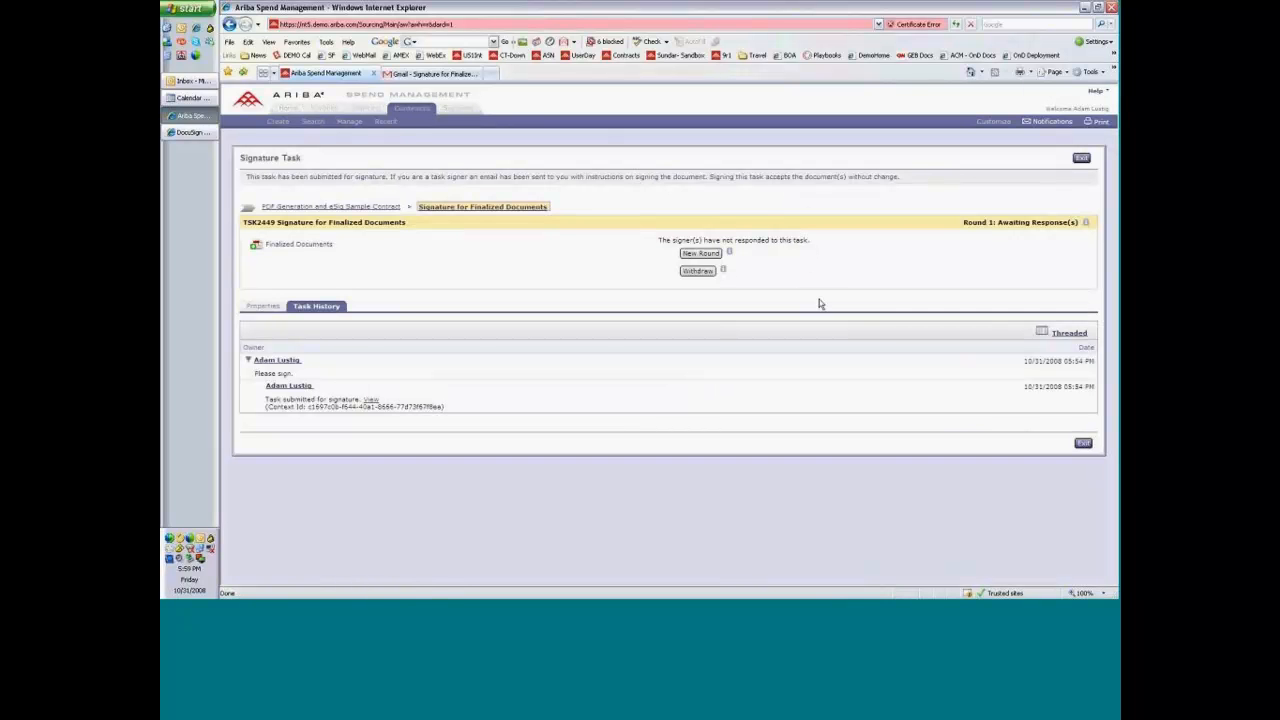
pyautogui.click(382, 208)
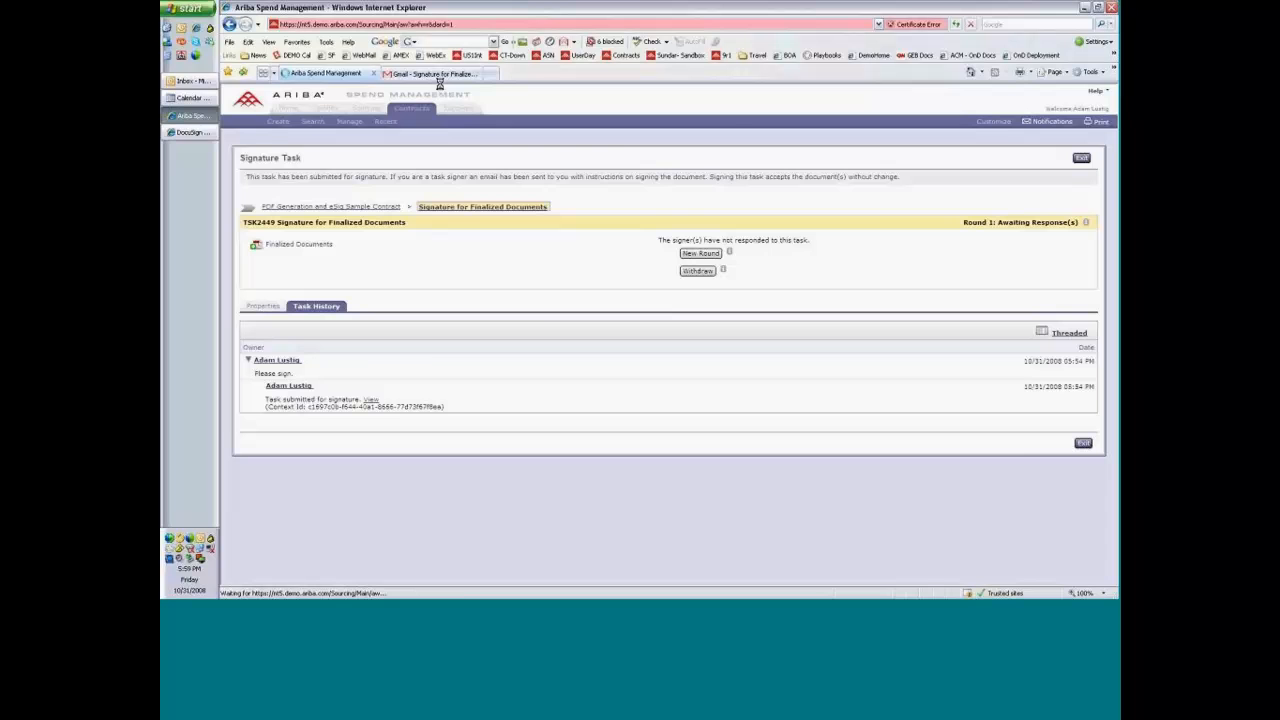
# Close the DocuSign console window and check the Signature for Finalized Documents task in the Ariba workspace, returning to the workspace overview.
pyautogui.click(181, 137)
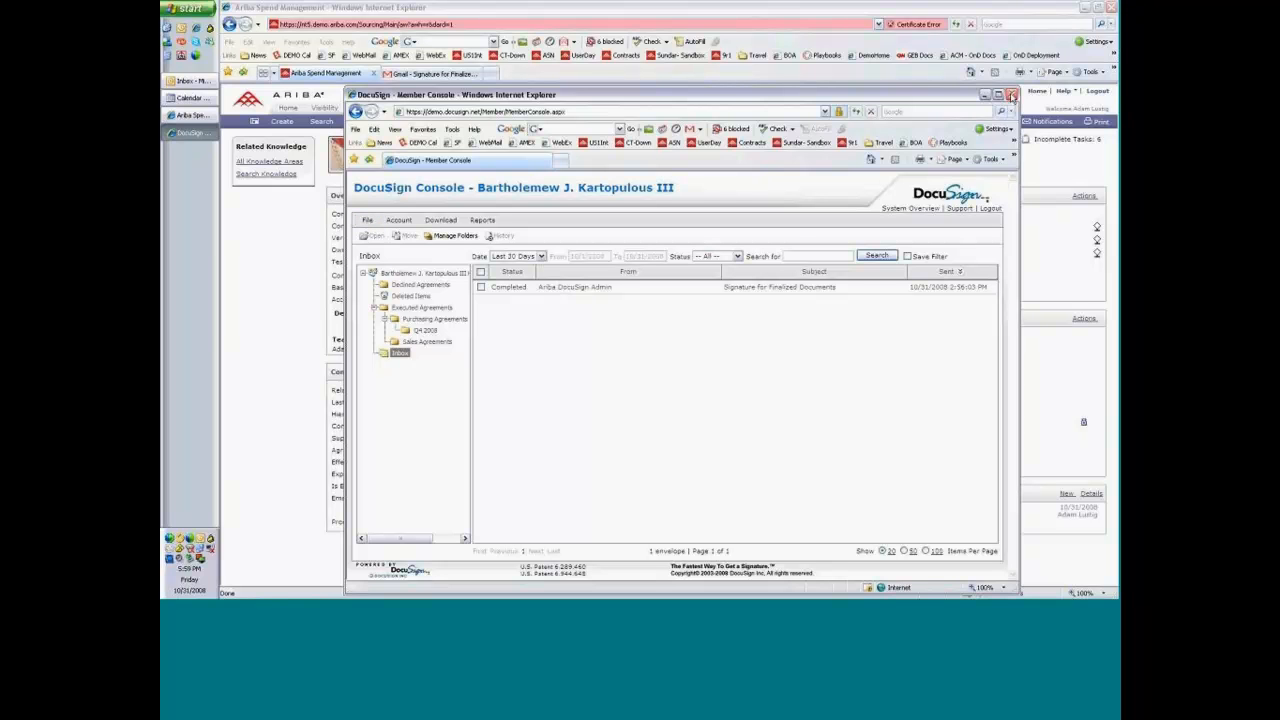
pyautogui.click(1011, 95)
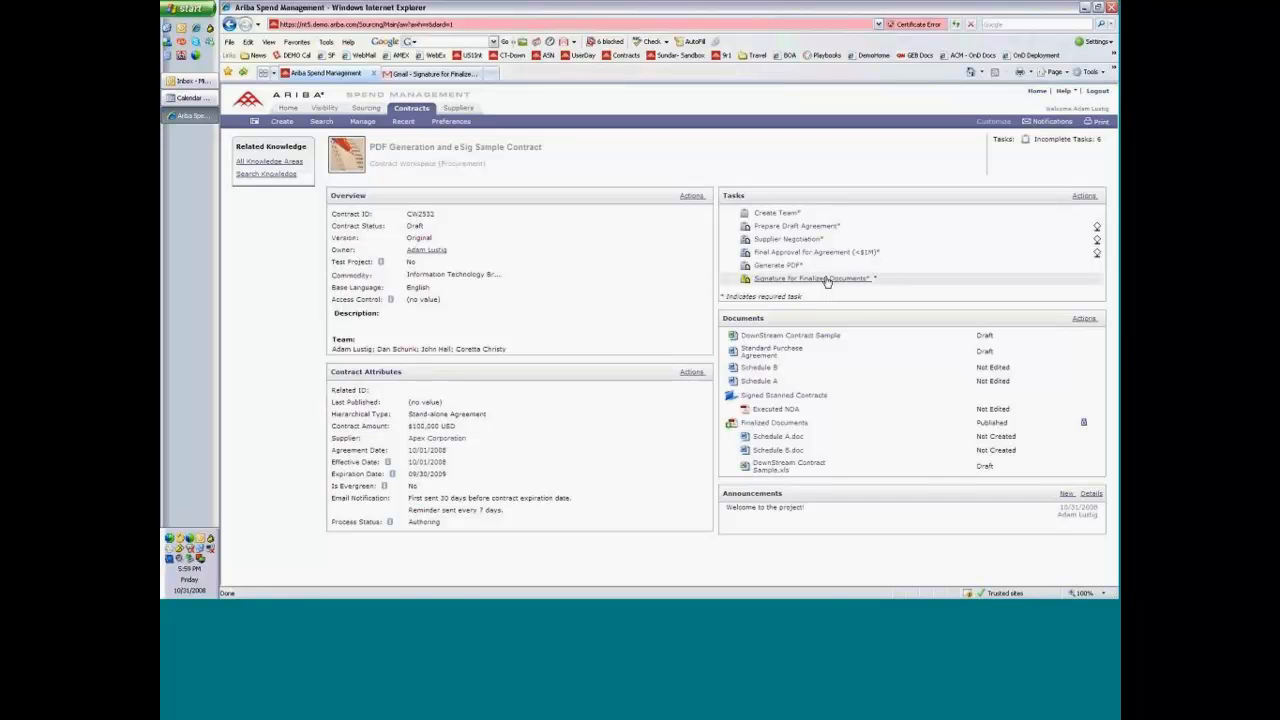
pyautogui.click(826, 282)
pyautogui.click(811, 307)
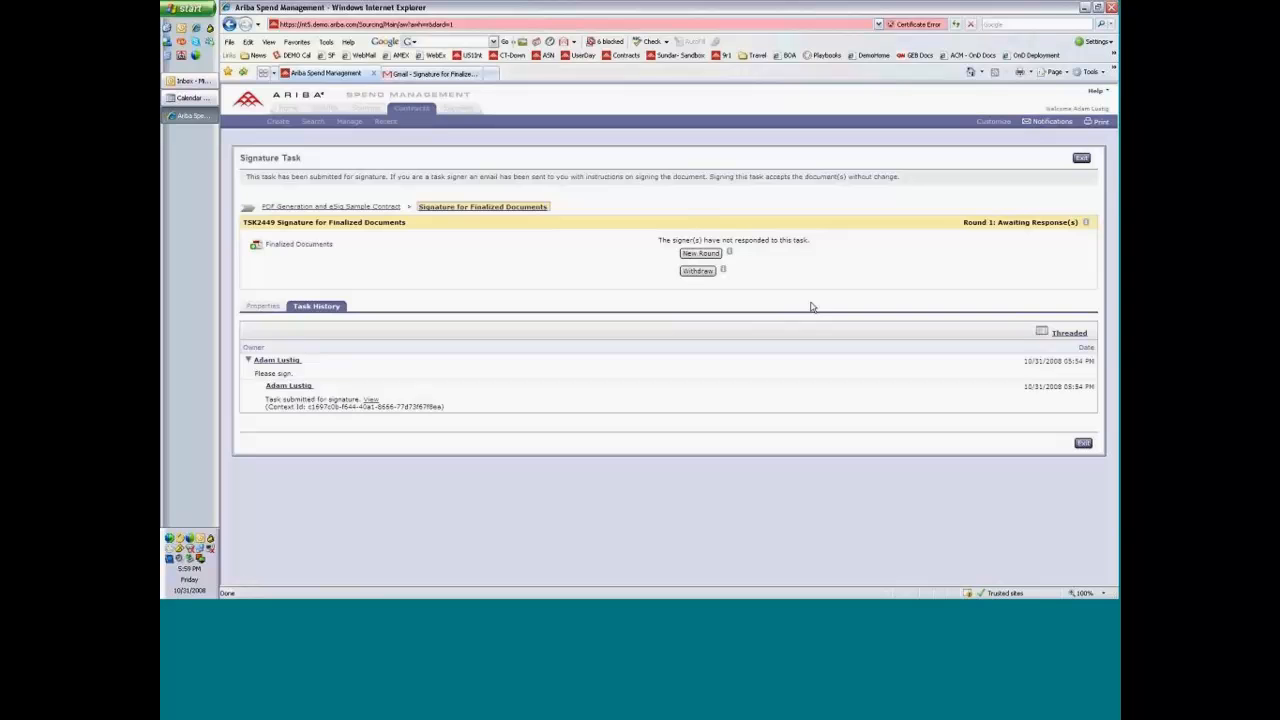
pyautogui.click(369, 206)
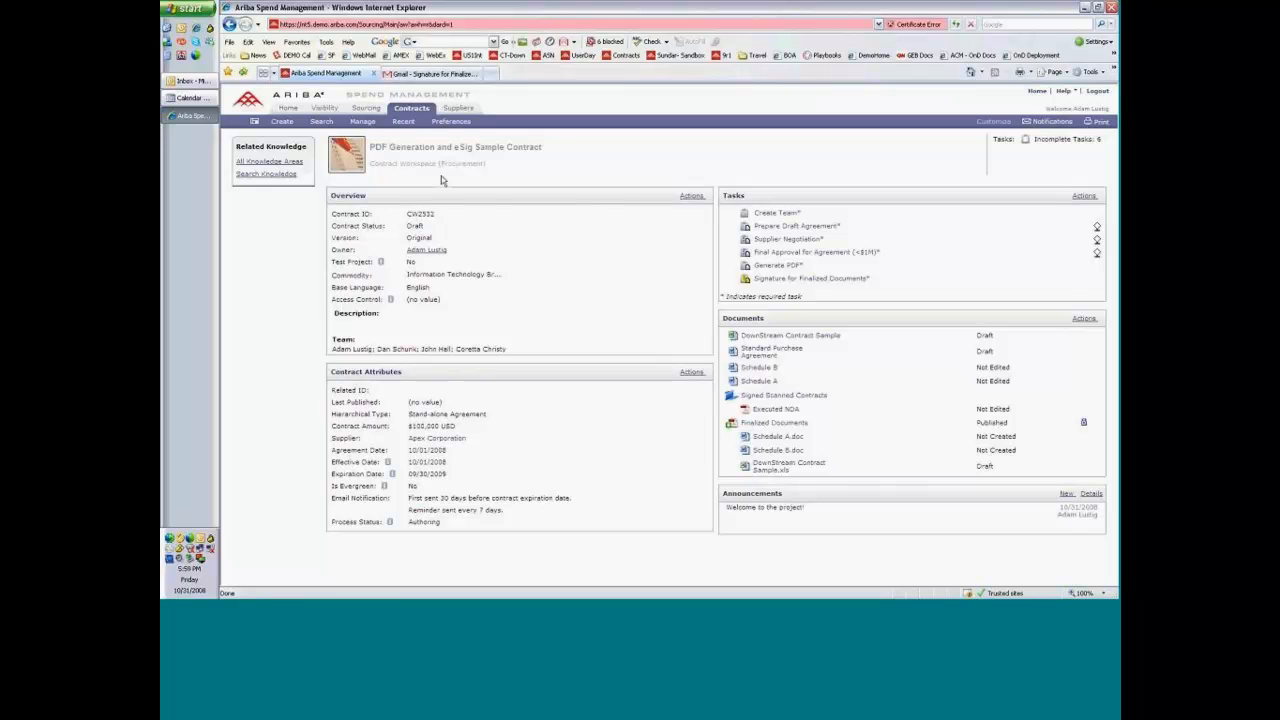
# Reopen the Signature for Finalized Documents task to recheck the signers' response, and go back to the PDF Generation and eSig Sample Contract workspace.
pyautogui.click(808, 280)
pyautogui.click(812, 304)
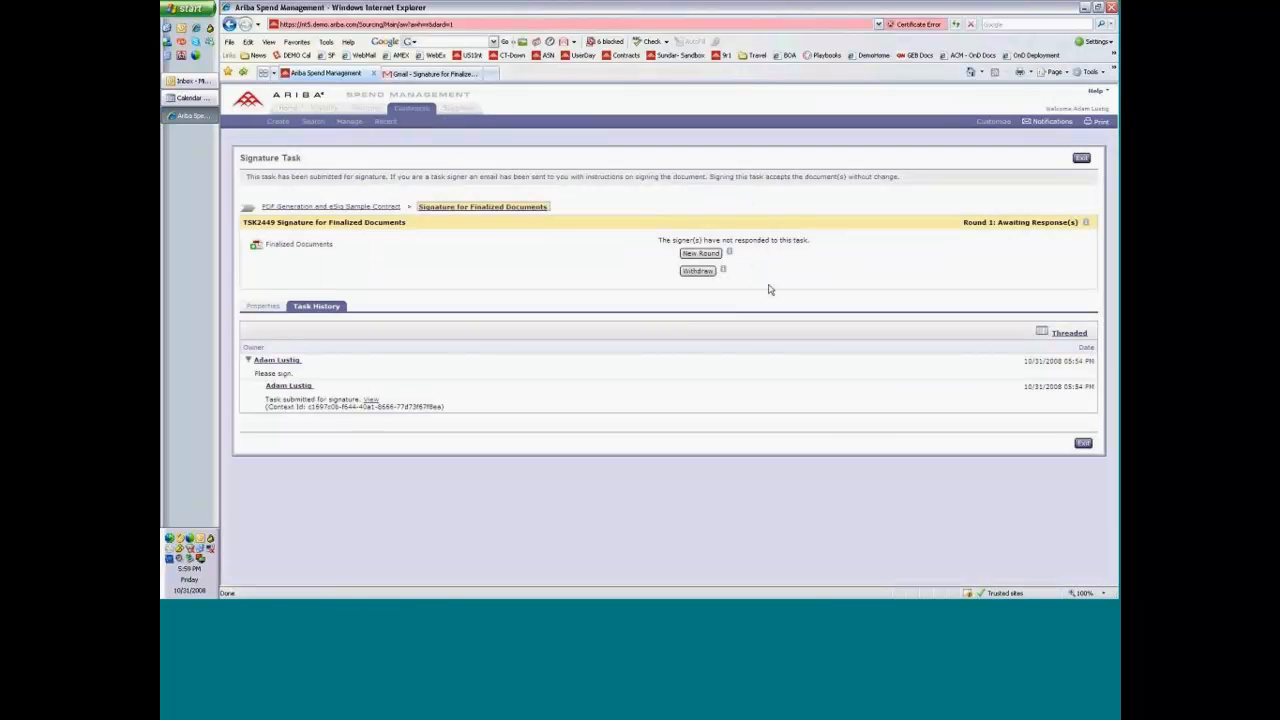
pyautogui.click(348, 207)
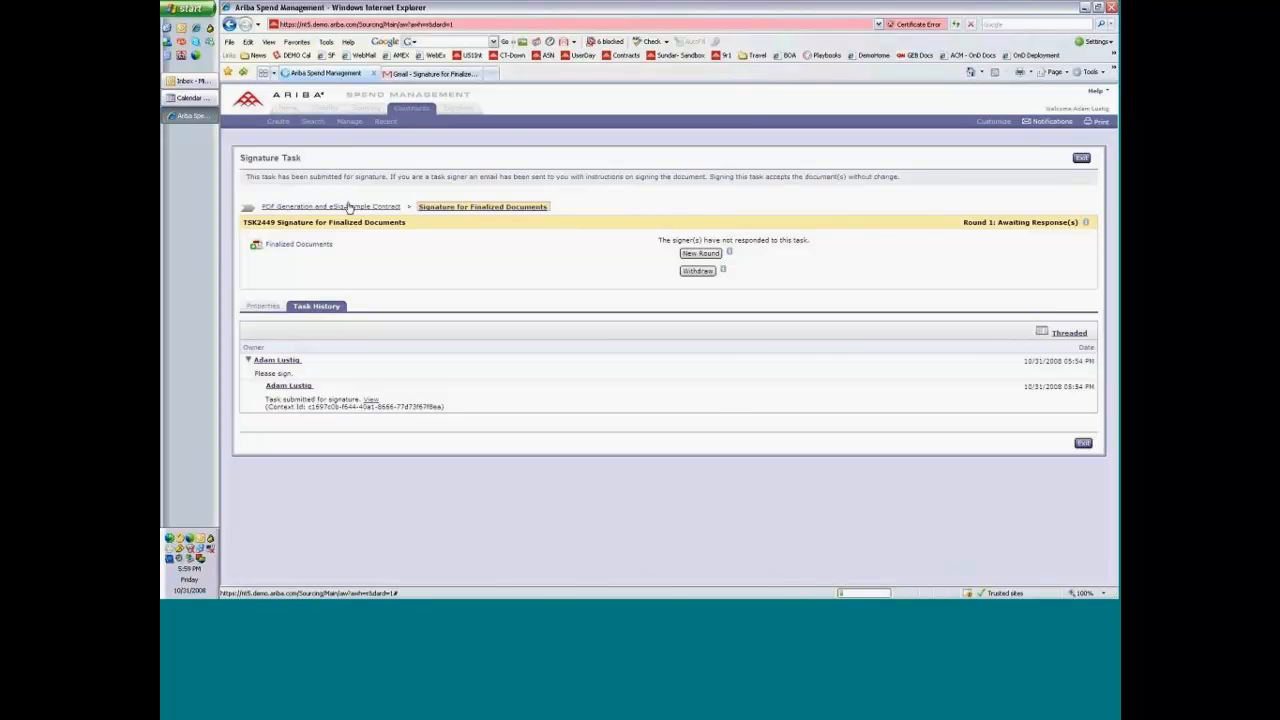